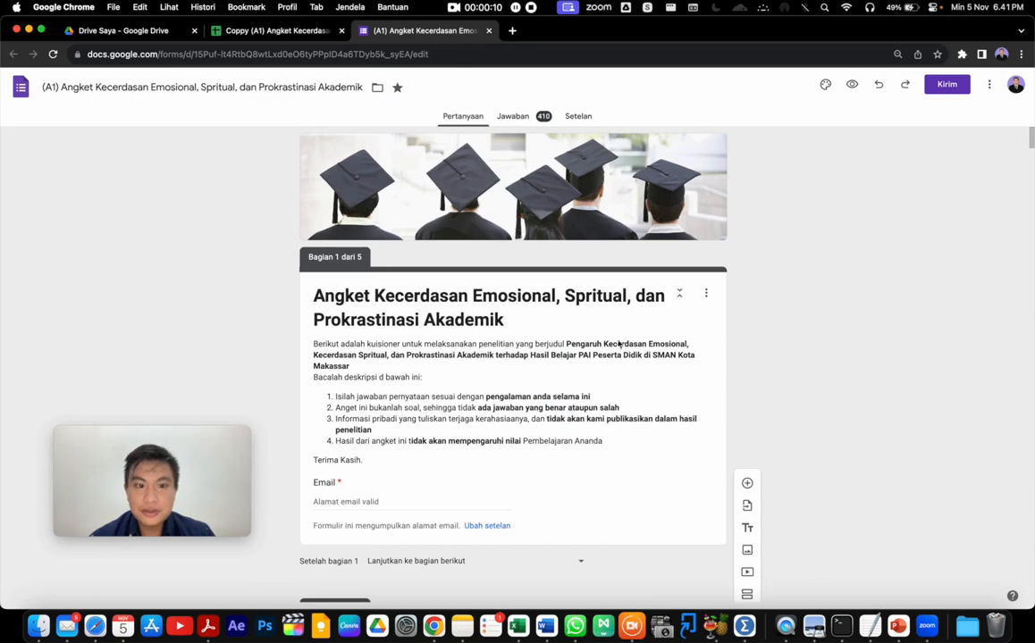
{"action": "left_click_drag", "start_coordinate": [205, 435], "coordinate": [238, 356]}
{"action": "left_click_drag", "start_coordinate": [257, 290], "coordinate": [427, 130]}
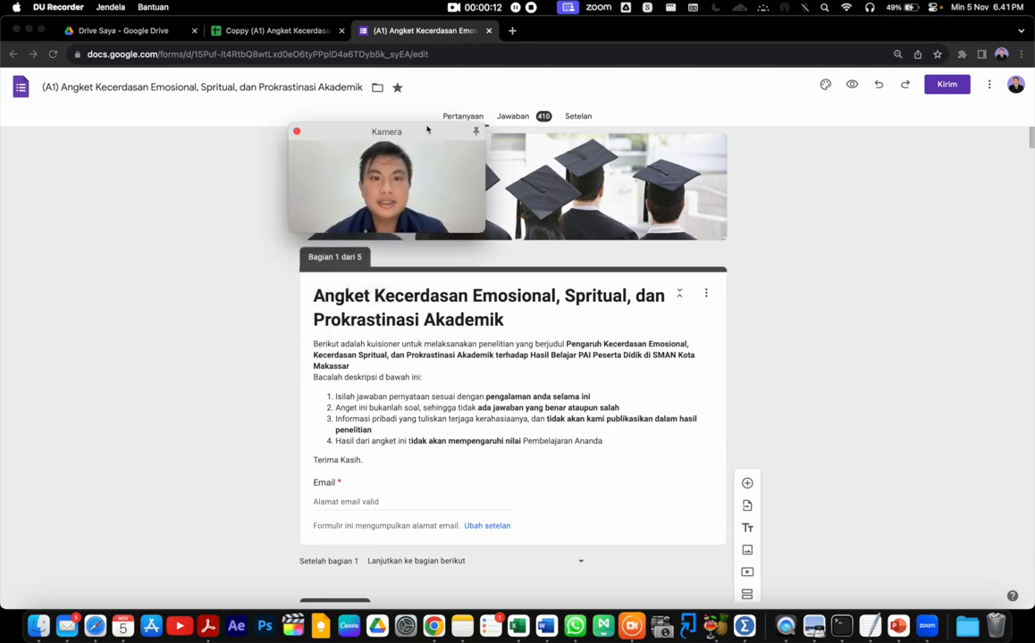
{"action": "left_click_drag", "start_coordinate": [483, 231], "coordinate": [810, 407]}
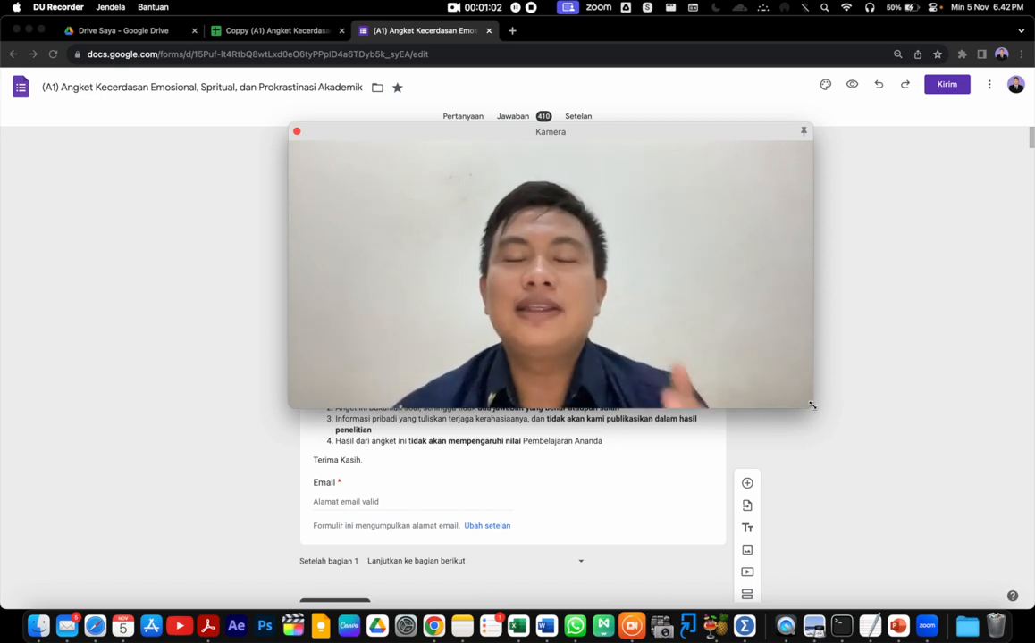
{"action": "left_click_drag", "start_coordinate": [667, 141], "coordinate": [633, 170]}
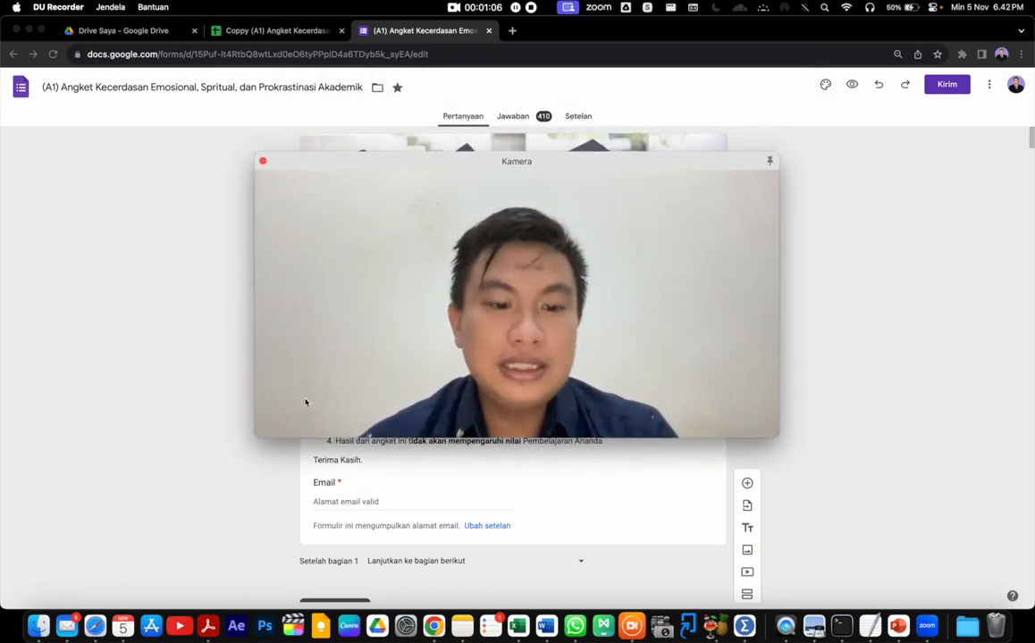
{"action": "left_click", "coordinate": [29, 614]}
{"action": "left_click_drag", "start_coordinate": [582, 166], "coordinate": [606, 159]}
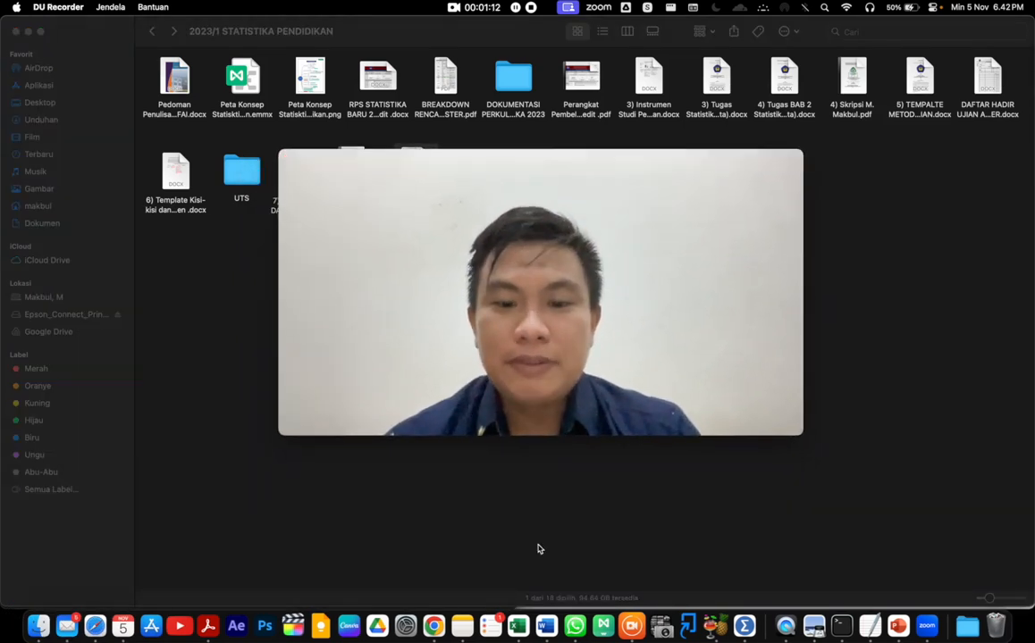
{"action": "left_click", "coordinate": [440, 631]}
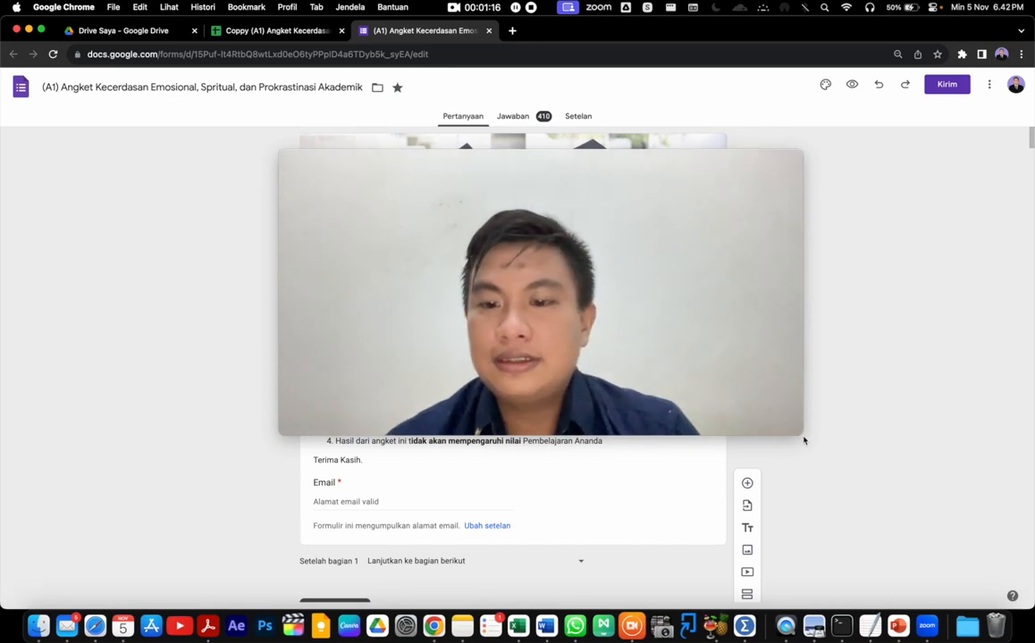
{"action": "left_click_drag", "start_coordinate": [802, 436], "coordinate": [441, 261]}
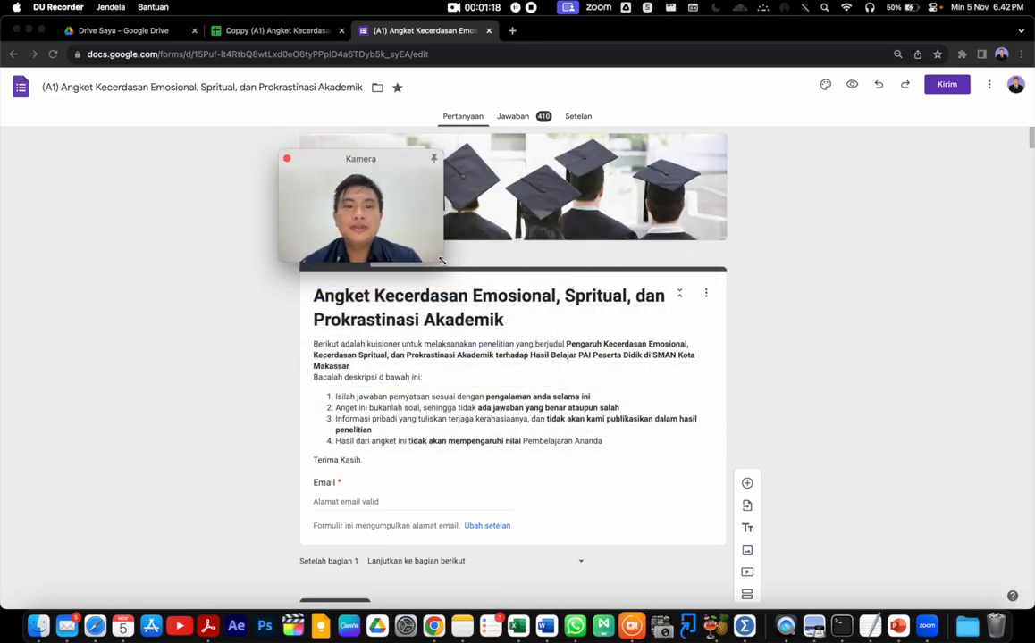
{"action": "left_click_drag", "start_coordinate": [368, 161], "coordinate": [143, 154]}
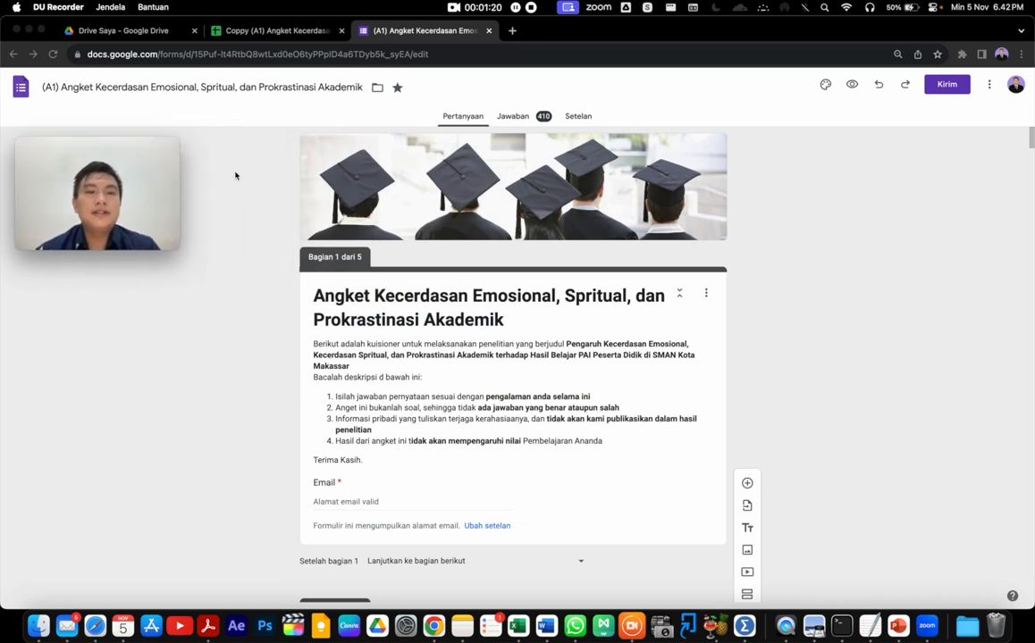
Examine the questionnaire's introduction, respondent identity questions and the 1–4 agreement scale items of the Angket Kecerdasan Emosional section
{"action": "scroll", "coordinate": [483, 306], "scroll_direction": "down", "scroll_amount": 5}
{"action": "scroll", "coordinate": [482, 307], "scroll_direction": "up", "scroll_amount": 5}
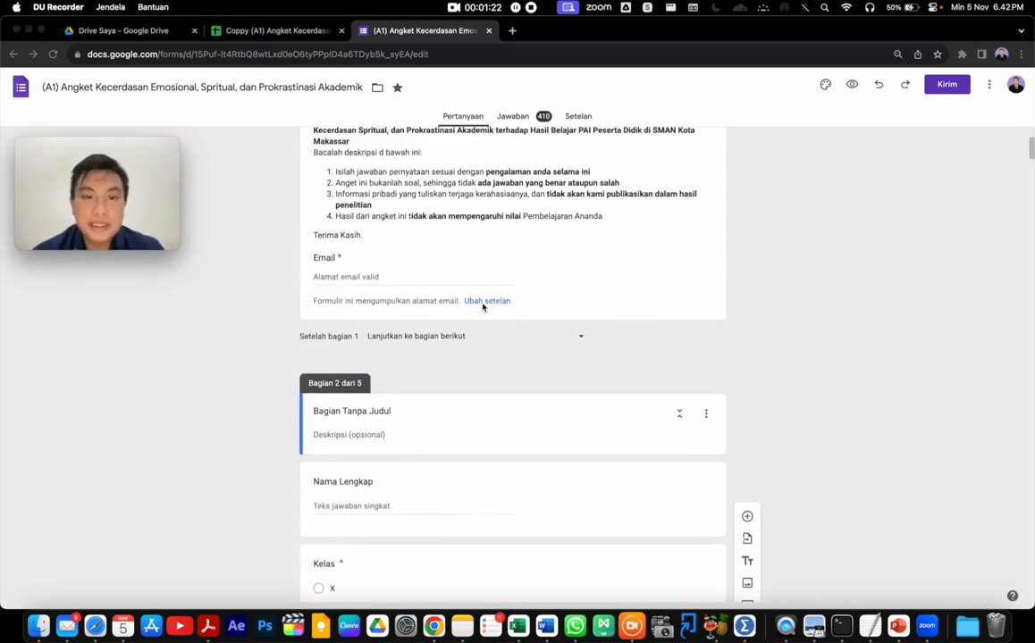
{"action": "scroll", "coordinate": [483, 306], "scroll_direction": "down", "scroll_amount": 1}
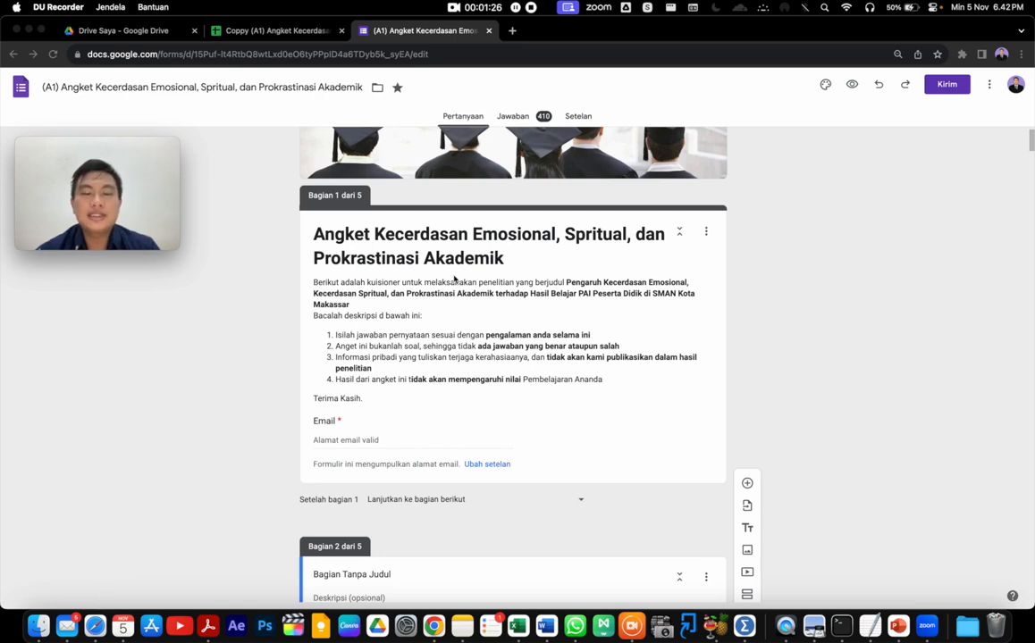
{"action": "scroll", "coordinate": [454, 279], "scroll_direction": "up", "scroll_amount": 1}
{"action": "scroll", "coordinate": [454, 280], "scroll_direction": "down", "scroll_amount": 7}
{"action": "scroll", "coordinate": [454, 280], "scroll_direction": "down", "scroll_amount": 1}
{"action": "scroll", "coordinate": [454, 280], "scroll_direction": "up", "scroll_amount": 8}
{"action": "scroll", "coordinate": [454, 280], "scroll_direction": "down", "scroll_amount": 10}
{"action": "scroll", "coordinate": [454, 280], "scroll_direction": "down", "scroll_amount": 1}
{"action": "scroll", "coordinate": [454, 280], "scroll_direction": "up", "scroll_amount": 5}
{"action": "scroll", "coordinate": [454, 280], "scroll_direction": "down", "scroll_amount": 15}
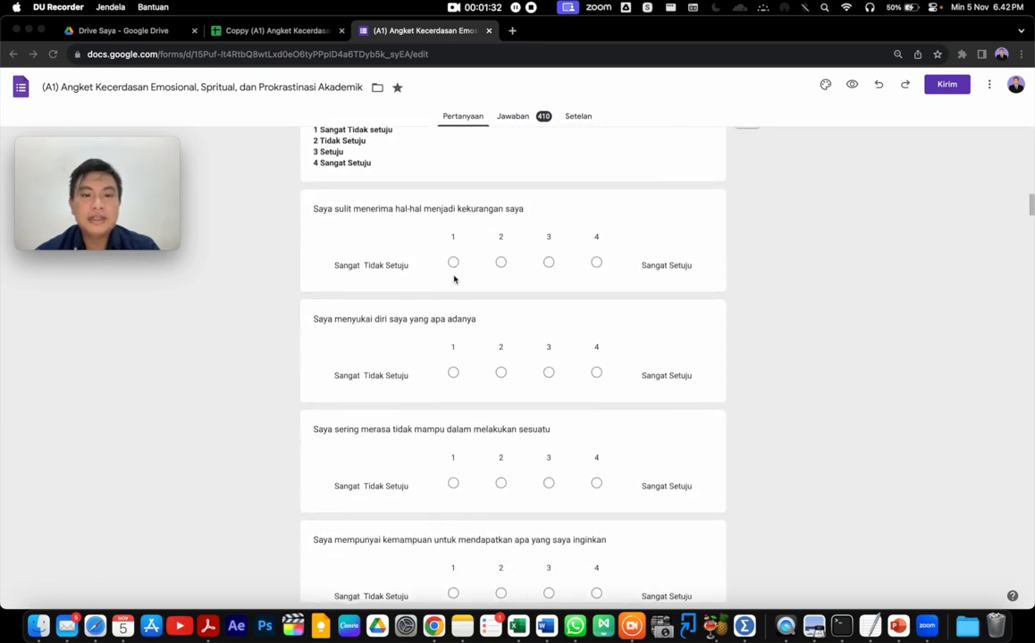
{"action": "scroll", "coordinate": [453, 280], "scroll_direction": "up", "scroll_amount": 3}
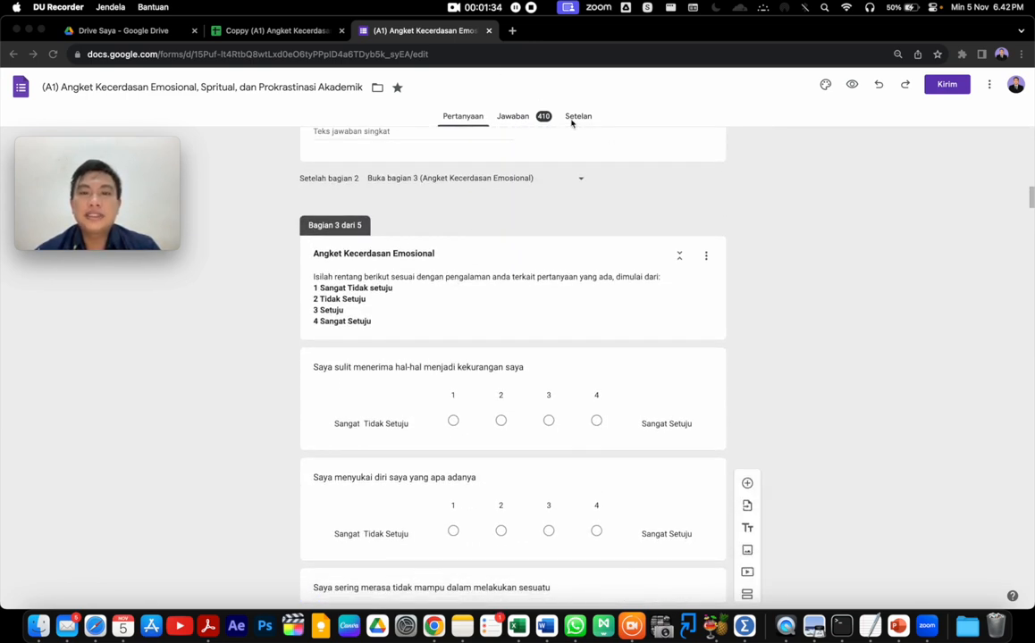
{"action": "scroll", "coordinate": [538, 265], "scroll_direction": "down", "scroll_amount": 2}
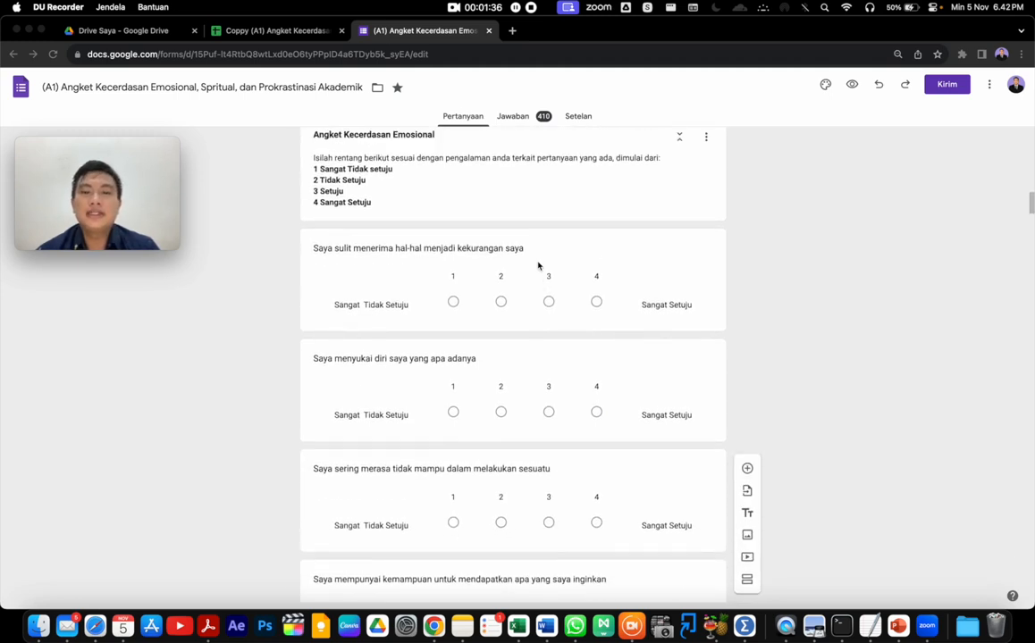
{"action": "scroll", "coordinate": [435, 350], "scroll_direction": "down", "scroll_amount": 12}
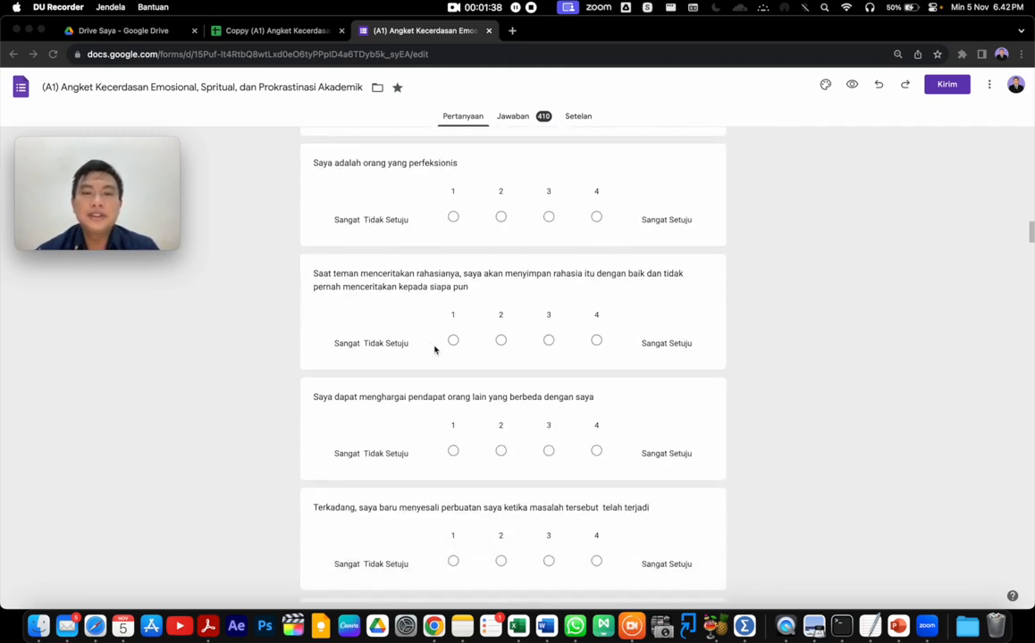
{"action": "scroll", "coordinate": [436, 350], "scroll_direction": "down", "scroll_amount": 6}
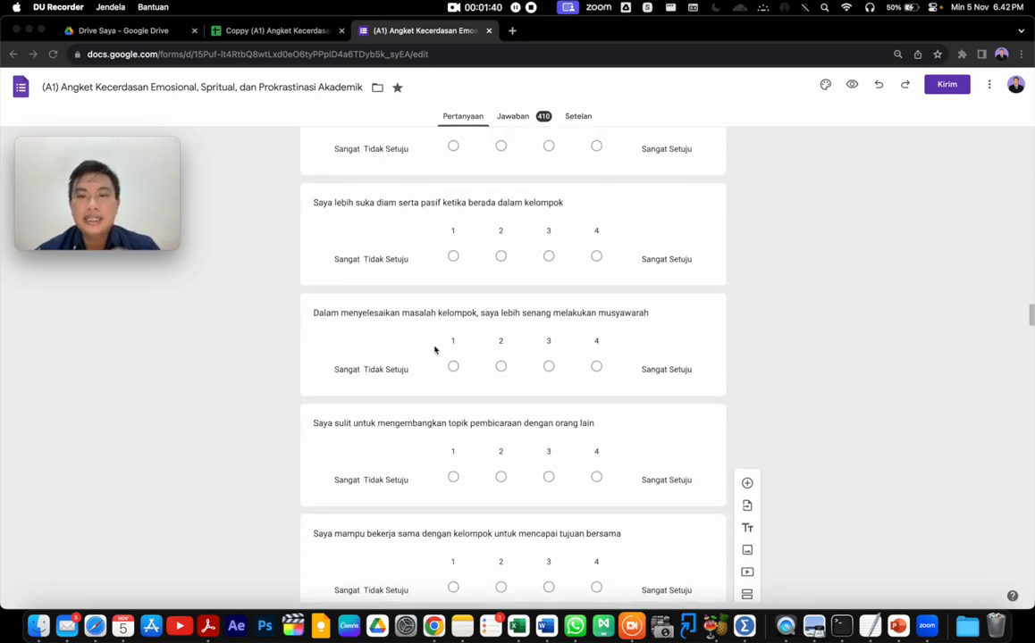
Copy the form's shareable link with the shortened URL option enabled
{"action": "left_click", "coordinate": [949, 90]}
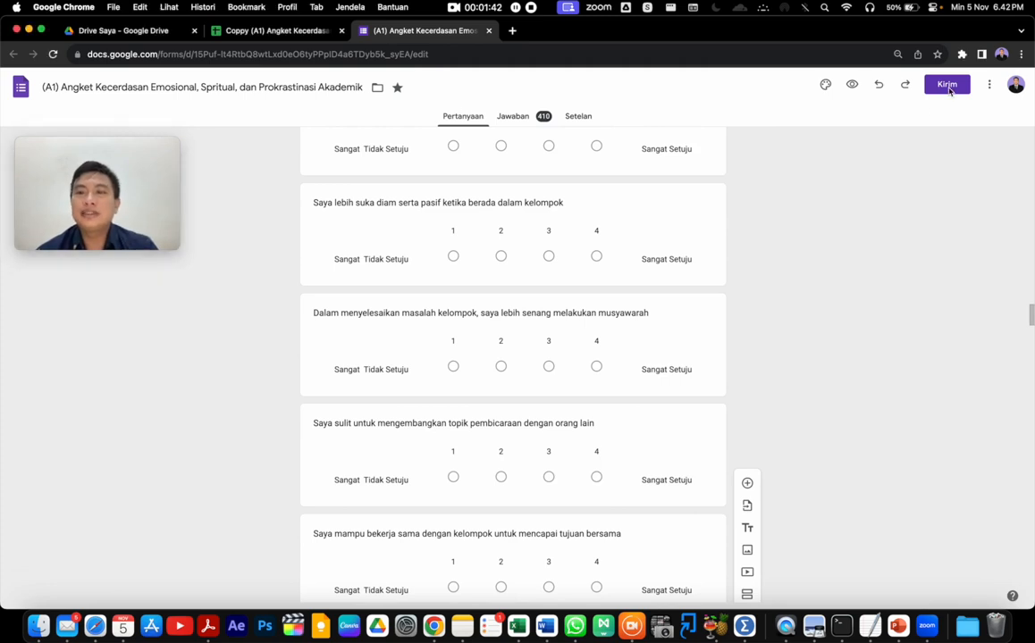
{"action": "left_click", "coordinate": [949, 90]}
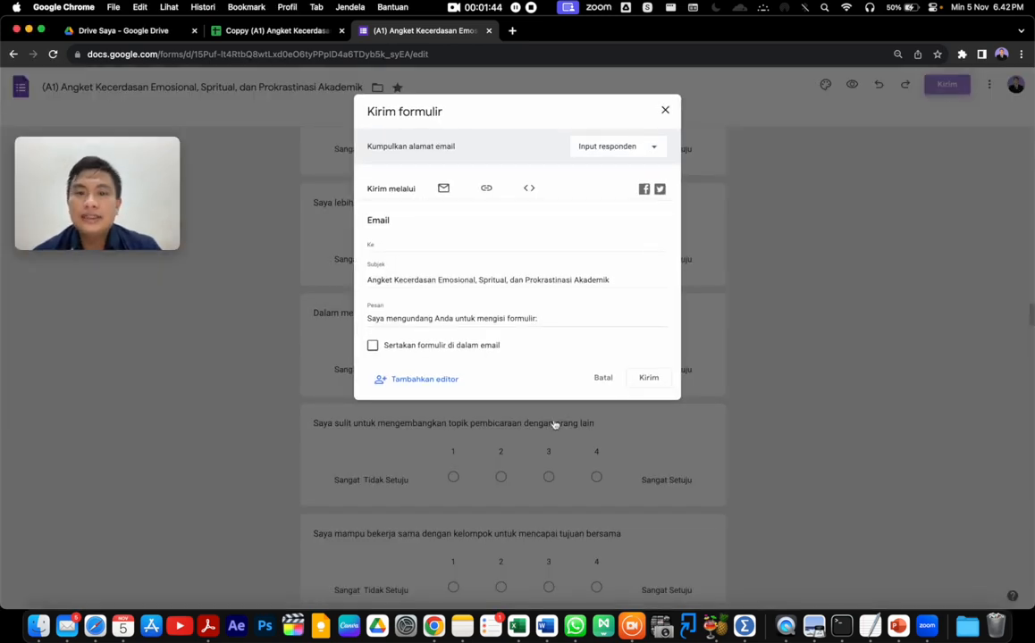
{"action": "left_click", "coordinate": [487, 191]}
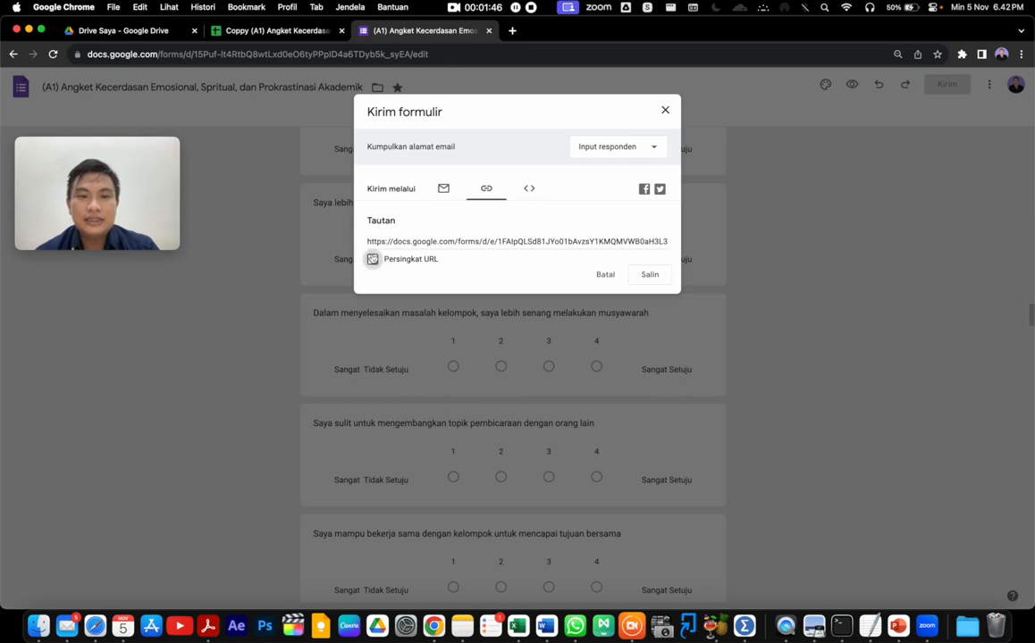
{"action": "left_click", "coordinate": [373, 259]}
{"action": "left_click", "coordinate": [650, 275]}
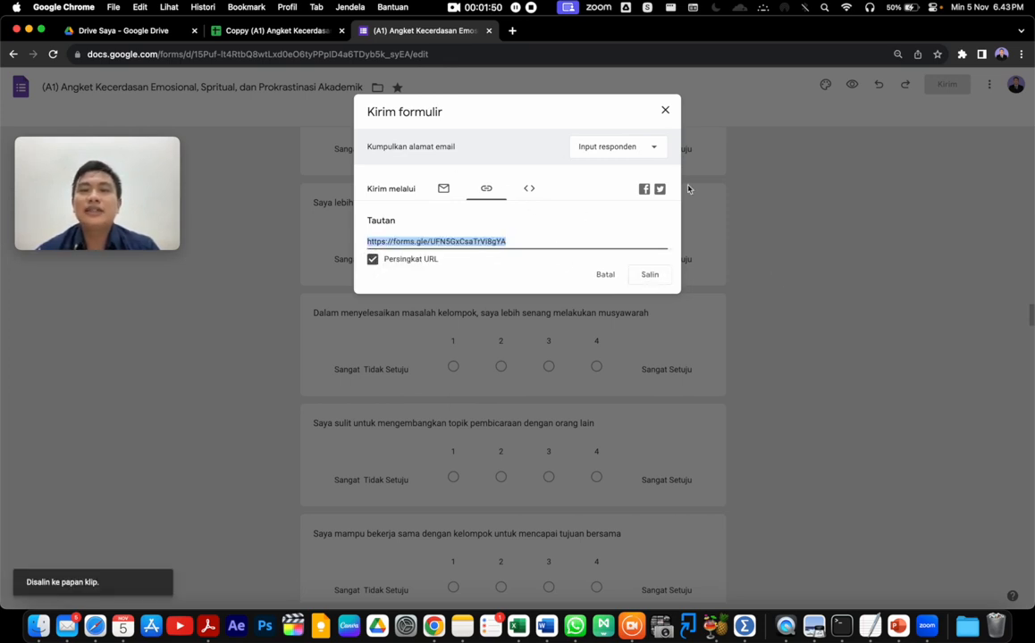
Check the respondent view of the form through the copied short link, and close both it and the sharing dialog
{"action": "left_click", "coordinate": [512, 31]}
{"action": "type", "text": "https://forms.gle/UFN5GxCsaTrVi8gYA"}
{"action": "key", "text": "Return"}
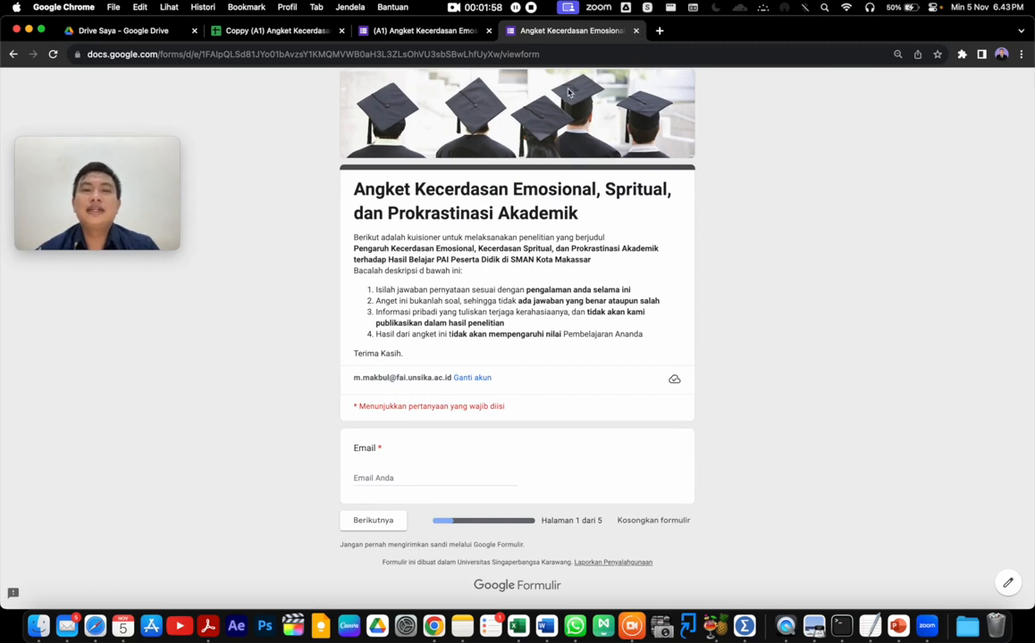
{"action": "left_click", "coordinate": [637, 31]}
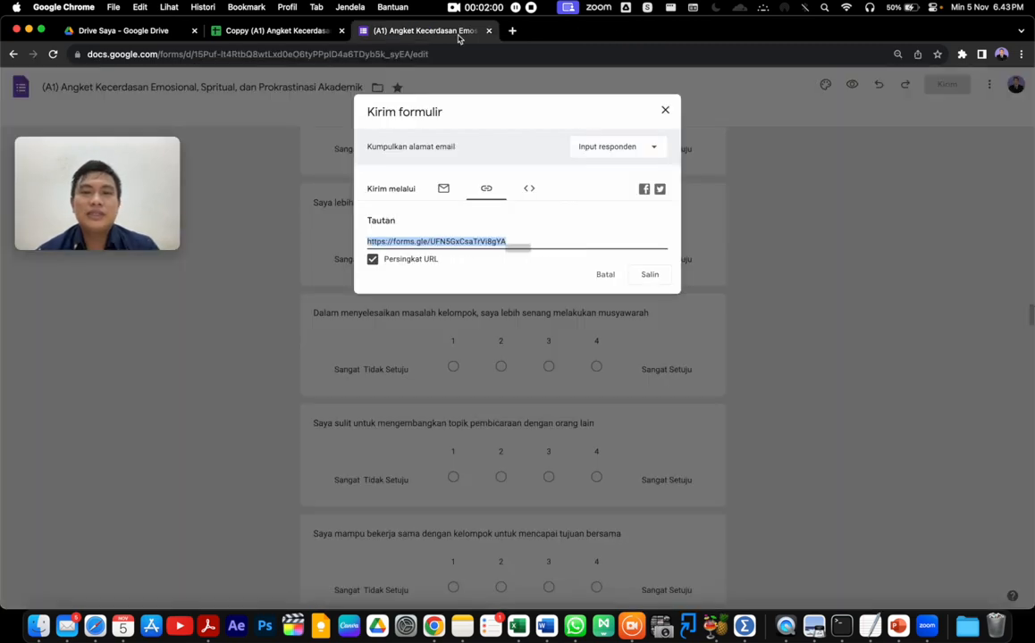
{"action": "left_click", "coordinate": [663, 109]}
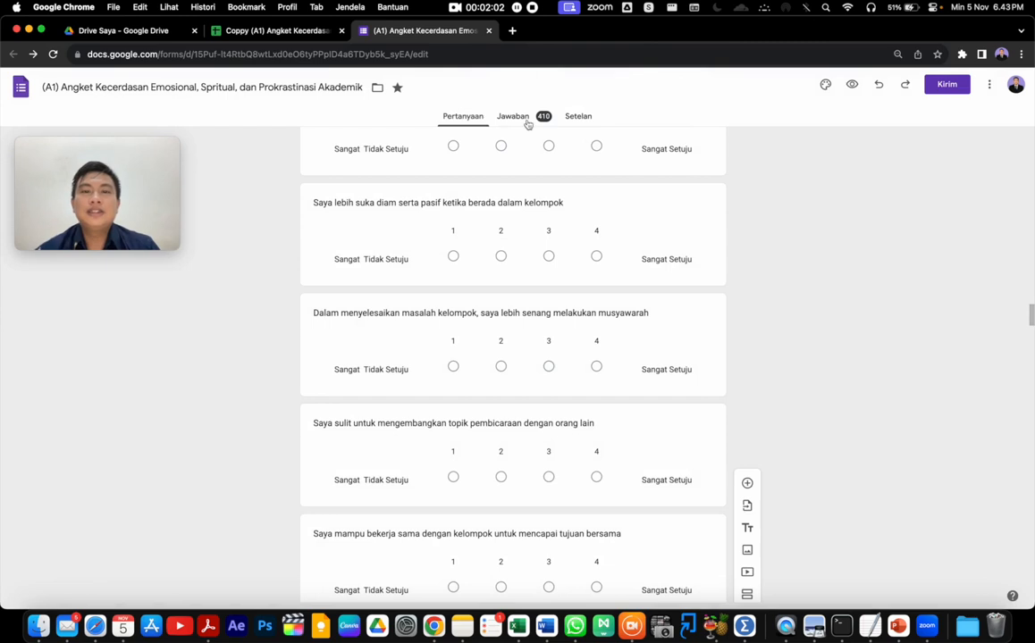
Look over the form's collected responses in their linked spreadsheet and return to the form's questions
{"action": "left_click", "coordinate": [525, 117]}
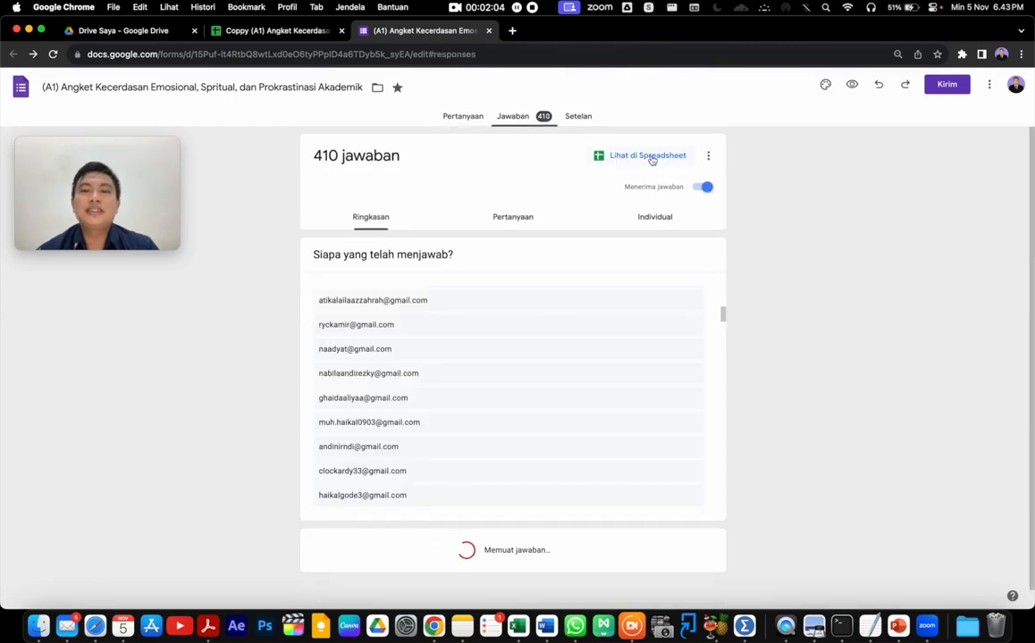
{"action": "left_click", "coordinate": [651, 158]}
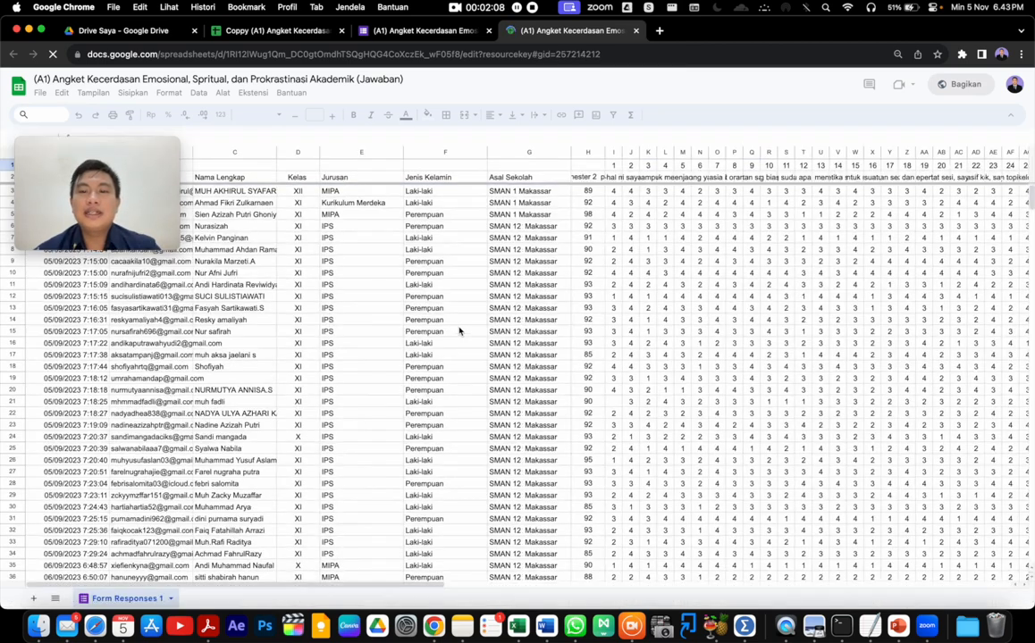
{"action": "scroll", "coordinate": [458, 331], "scroll_direction": "right", "scroll_amount": 10}
{"action": "scroll", "coordinate": [478, 331], "scroll_direction": "down", "scroll_amount": 2}
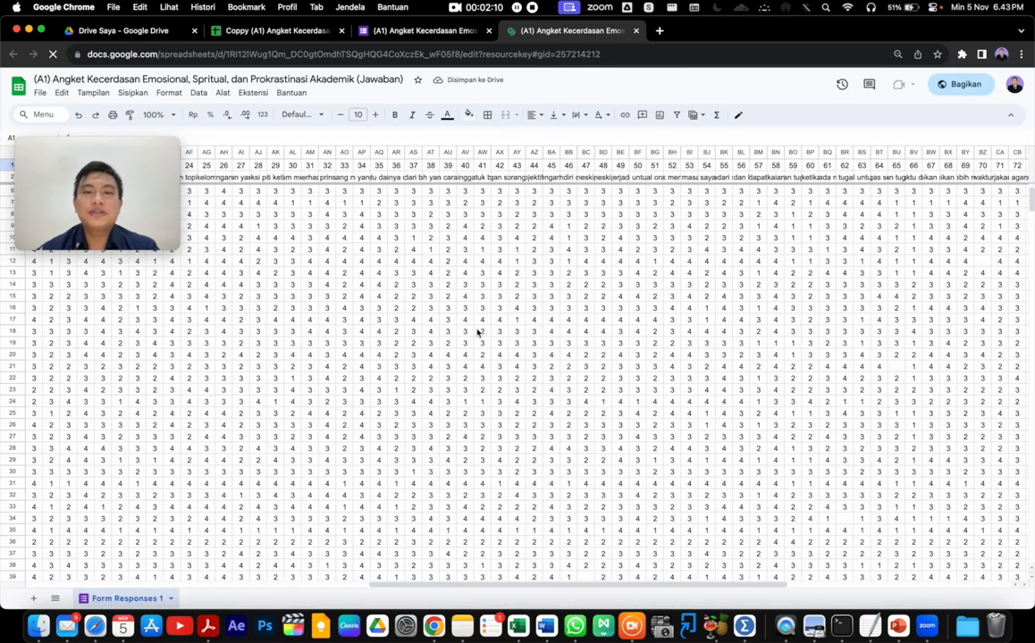
{"action": "left_click", "coordinate": [636, 31]}
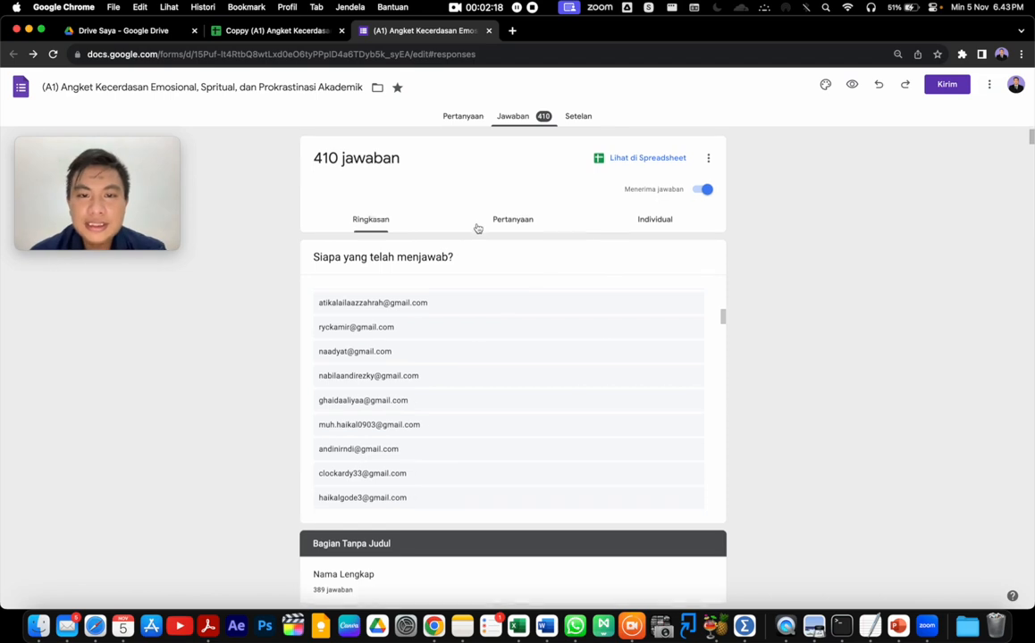
{"action": "left_click", "coordinate": [464, 117]}
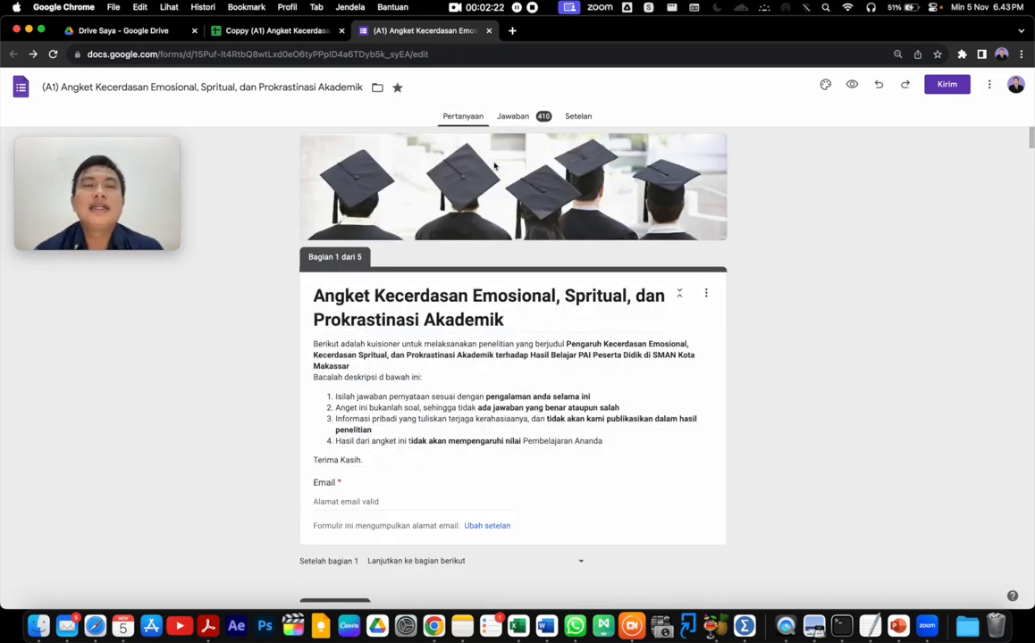
{"action": "scroll", "coordinate": [483, 317], "scroll_direction": "down", "scroll_amount": 5}
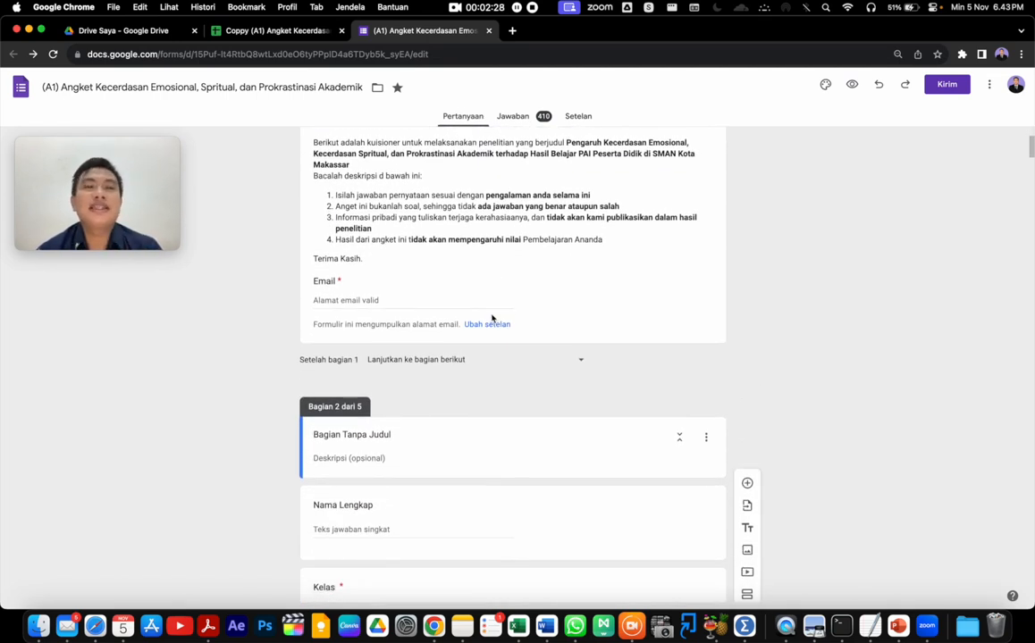
Download the "Coppy (A1) Angket Kecerdasan Emosional, Spritual, dan Prokrastinasi Akademik (Jawaban)" spreadsheet as Microsoft Excel (.xlsx)
{"action": "left_click", "coordinate": [295, 32]}
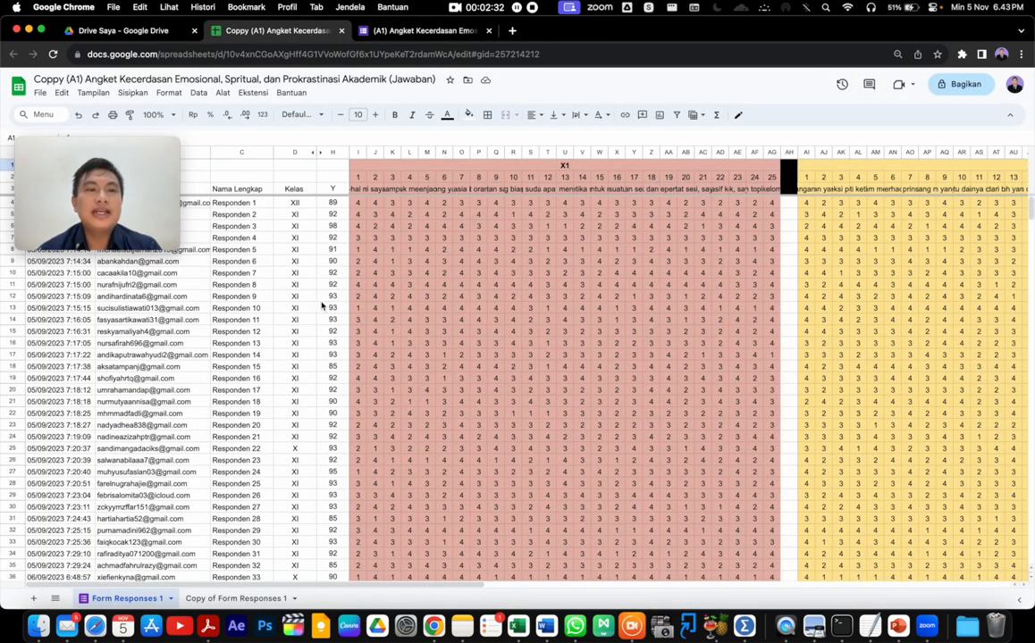
{"action": "left_click_drag", "start_coordinate": [123, 151], "coordinate": [113, 431]}
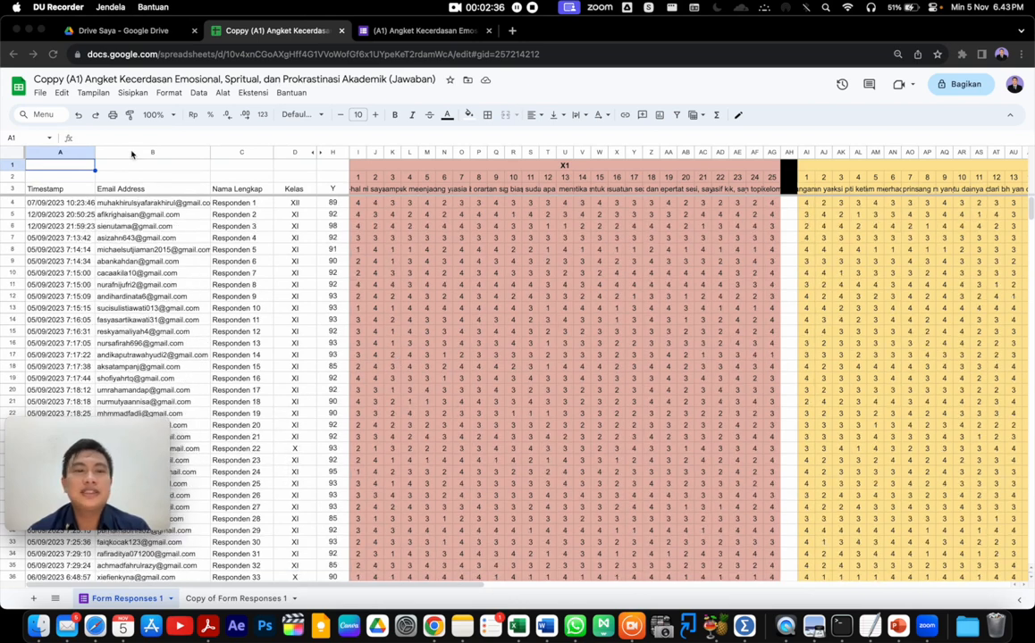
{"action": "left_click", "coordinate": [40, 93]}
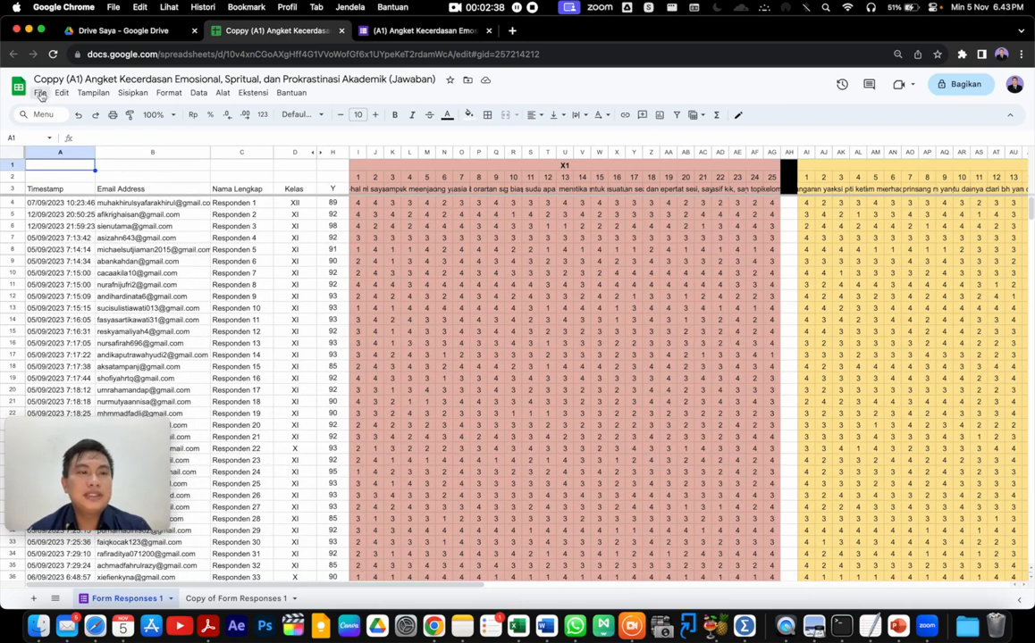
{"action": "left_click", "coordinate": [40, 93]}
{"action": "mouse_move", "coordinate": [134, 227]}
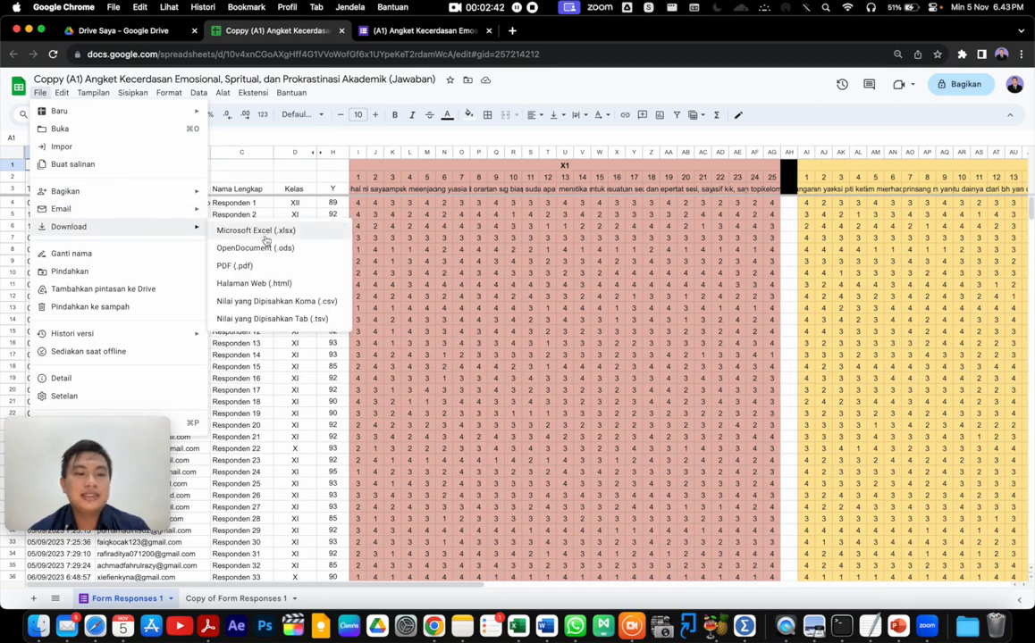
{"action": "left_click", "coordinate": [255, 231]}
Open the "Coppy (A1) Angket Kecerdasan Emosional...(Jawaban).xlsx" workbook from the Unduhan folder in Excel and view its first response rows
{"action": "left_click", "coordinate": [38, 625]}
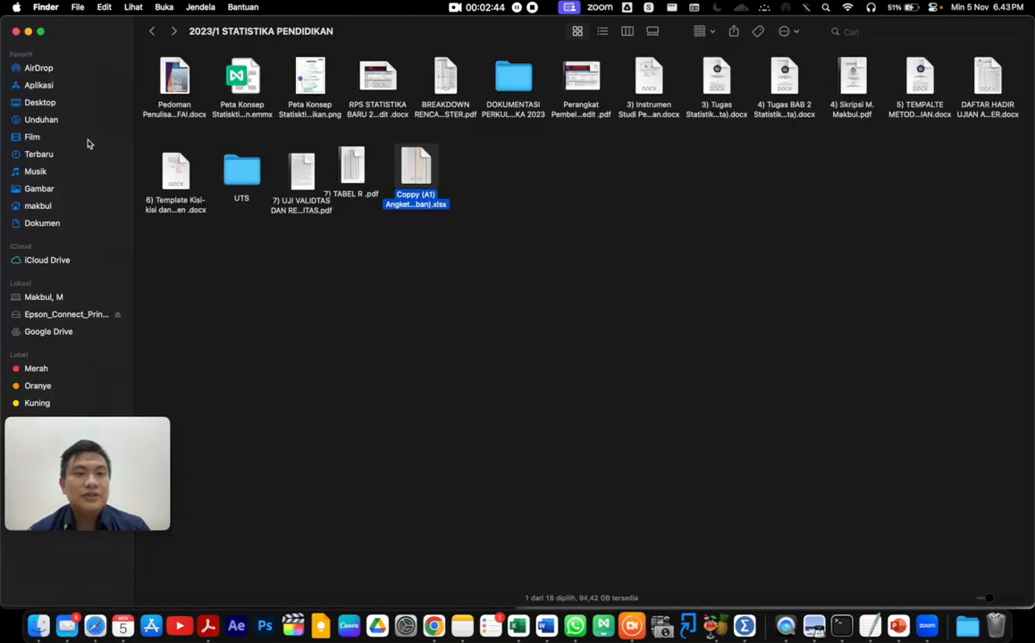
{"action": "left_click", "coordinate": [41, 119]}
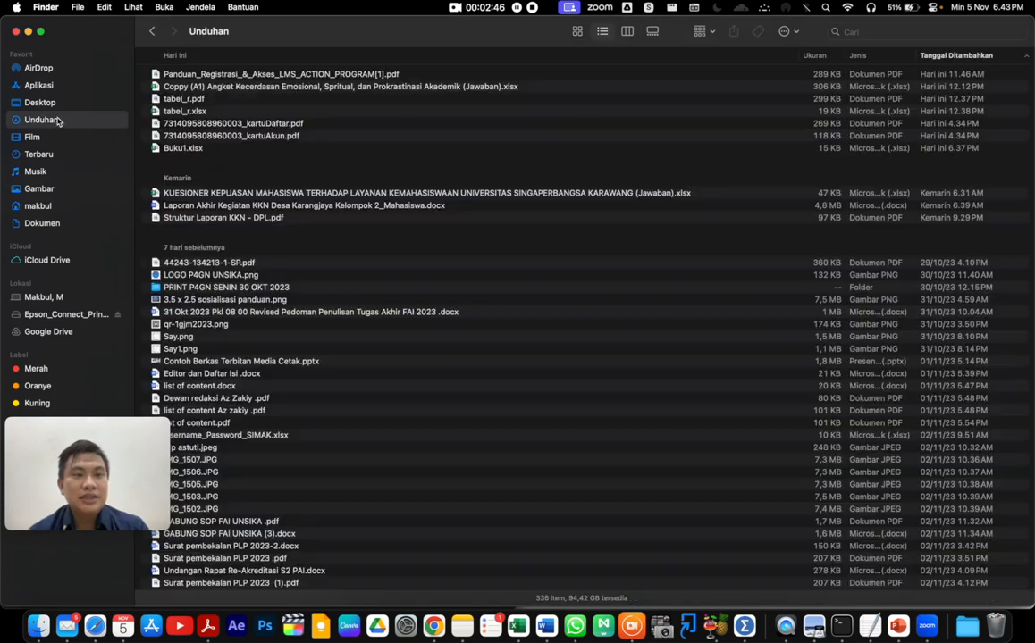
{"action": "double_click", "coordinate": [213, 85]}
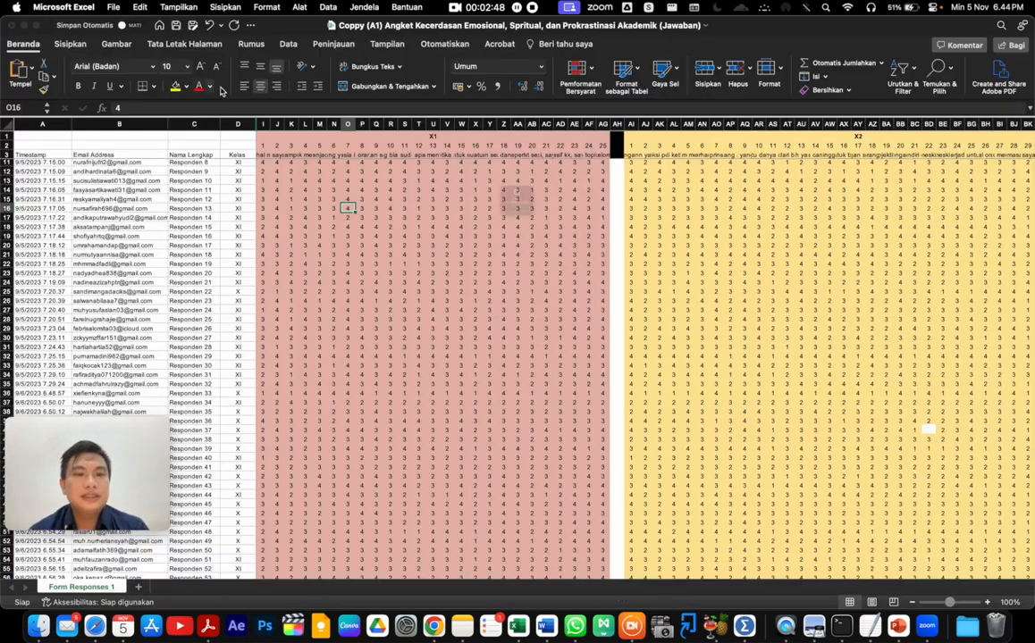
{"action": "key", "text": "Return"}
{"action": "scroll", "coordinate": [364, 303], "scroll_direction": "up", "scroll_amount": 3}
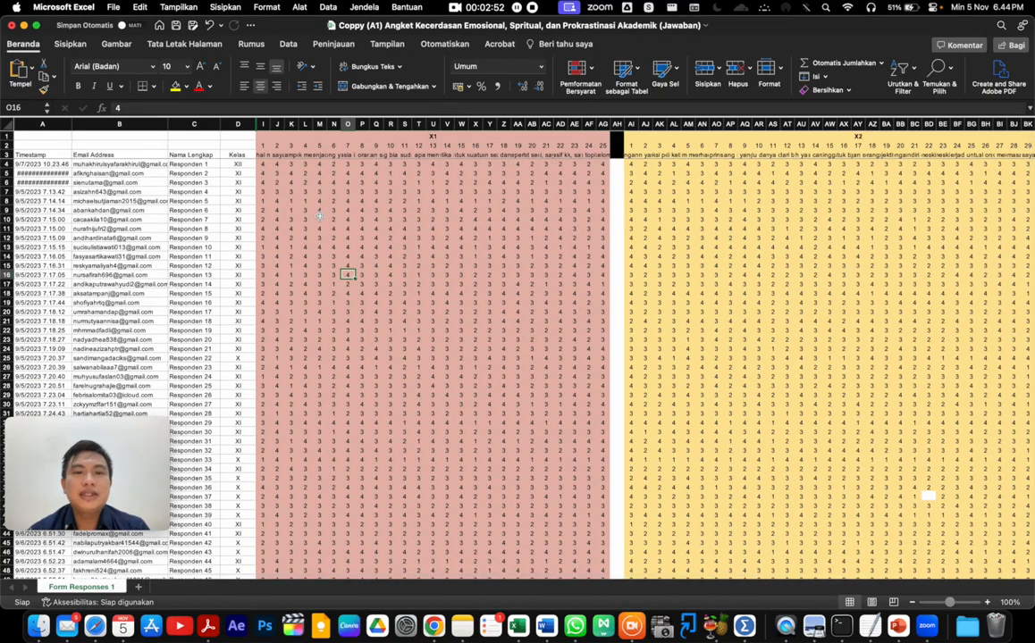
{"action": "scroll", "coordinate": [320, 217], "scroll_direction": "down", "scroll_amount": 10}
{"action": "scroll", "coordinate": [320, 217], "scroll_direction": "up", "scroll_amount": 10}
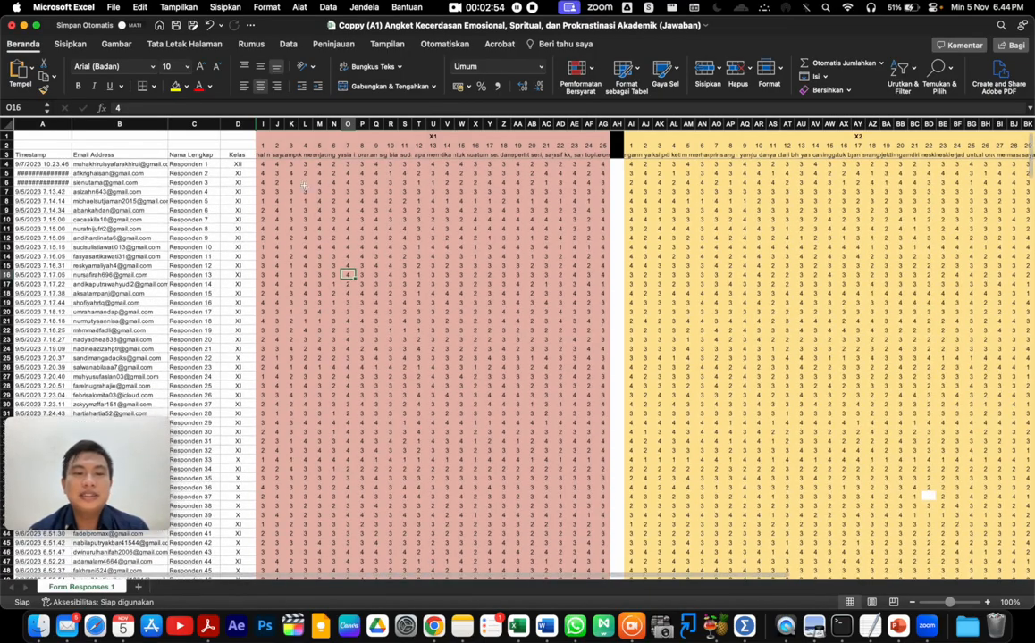
{"action": "mouse_move", "coordinate": [109, 423]}
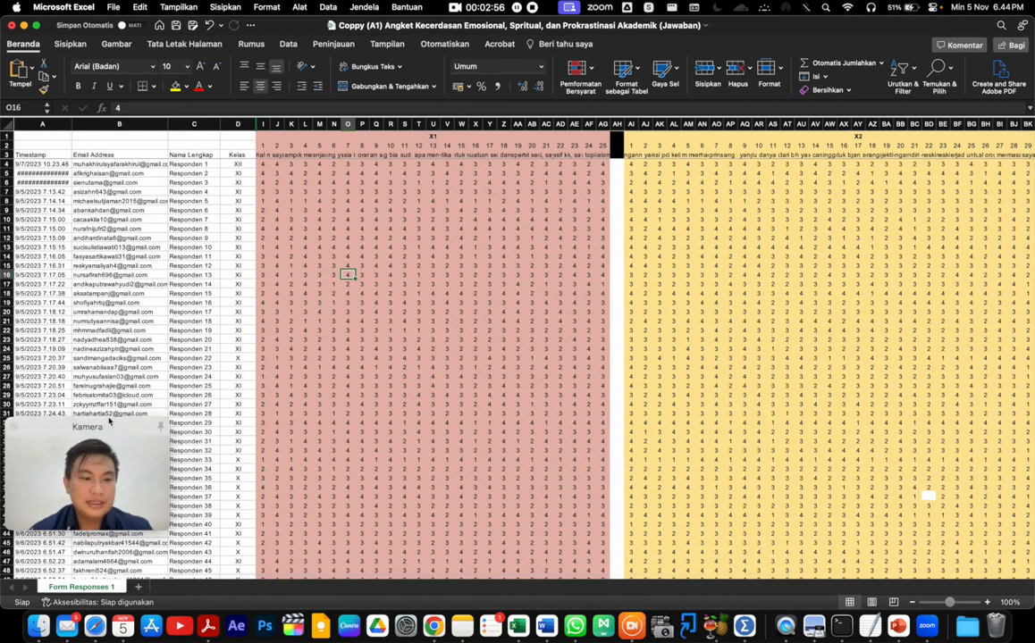
{"action": "left_click_drag", "start_coordinate": [114, 424], "coordinate": [367, 53]}
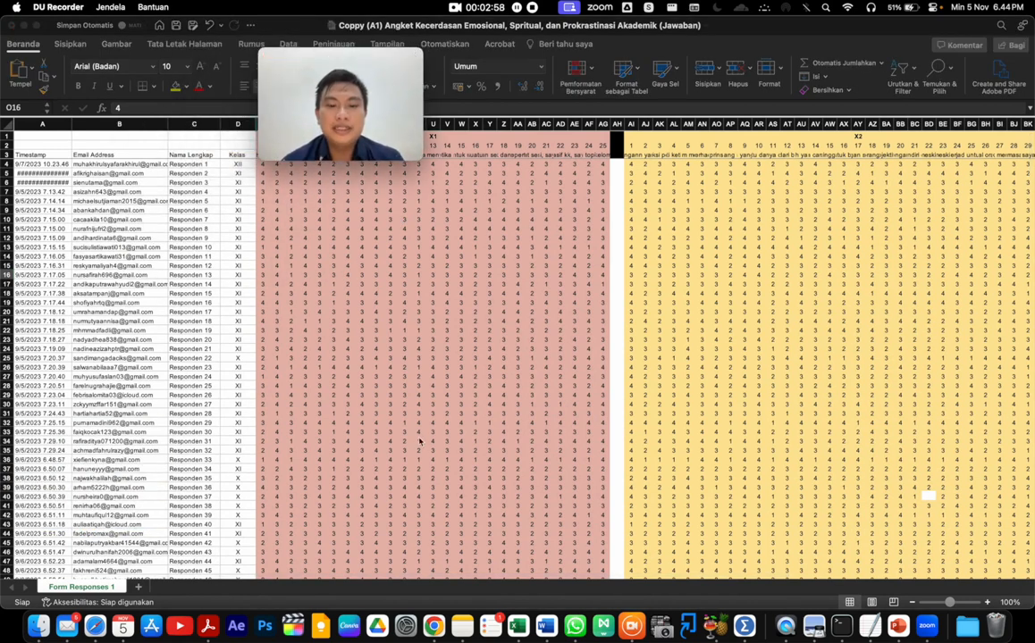
Switch to Finder and open "7) UJI VALIDTAS DAN REALIBITAS.pdf" from the 2023/1 STATISTIKA PENDIDIKAN folder
{"action": "left_click", "coordinate": [39, 626]}
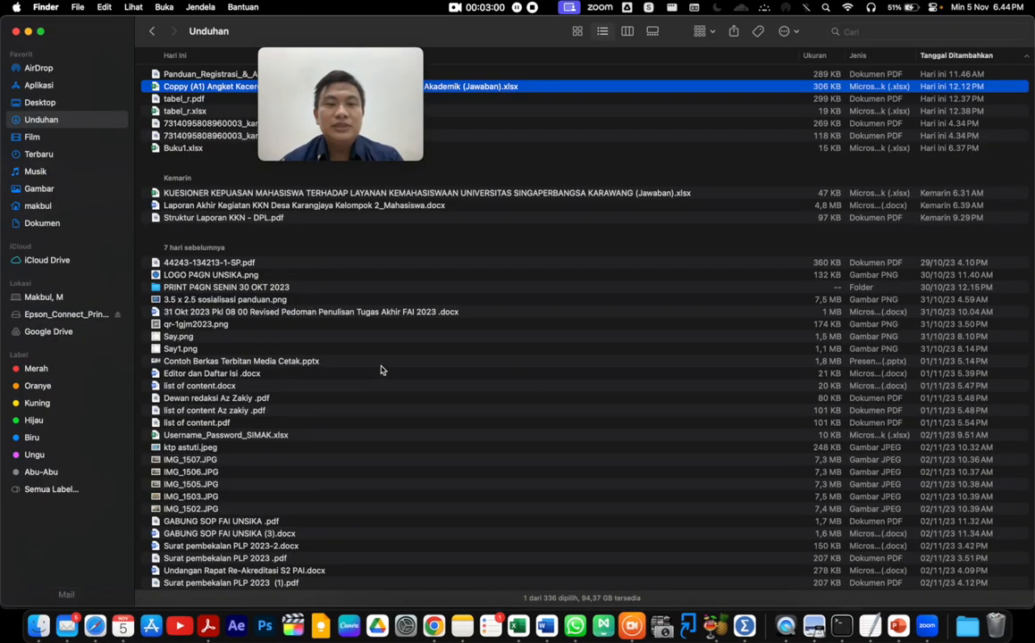
{"action": "left_click", "coordinate": [152, 33]}
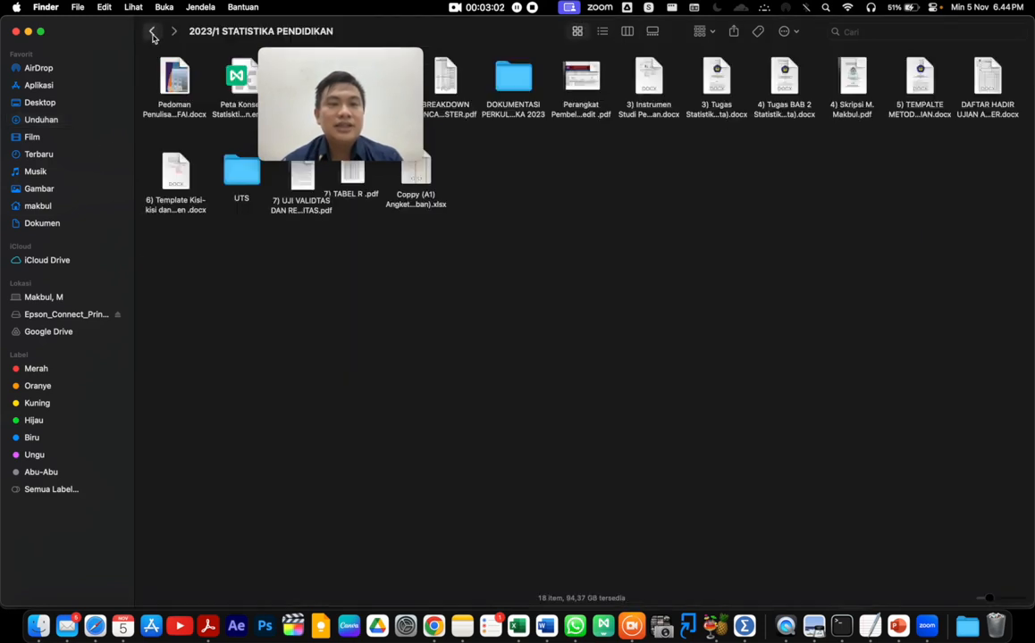
{"action": "left_click_drag", "start_coordinate": [382, 60], "coordinate": [706, 140]}
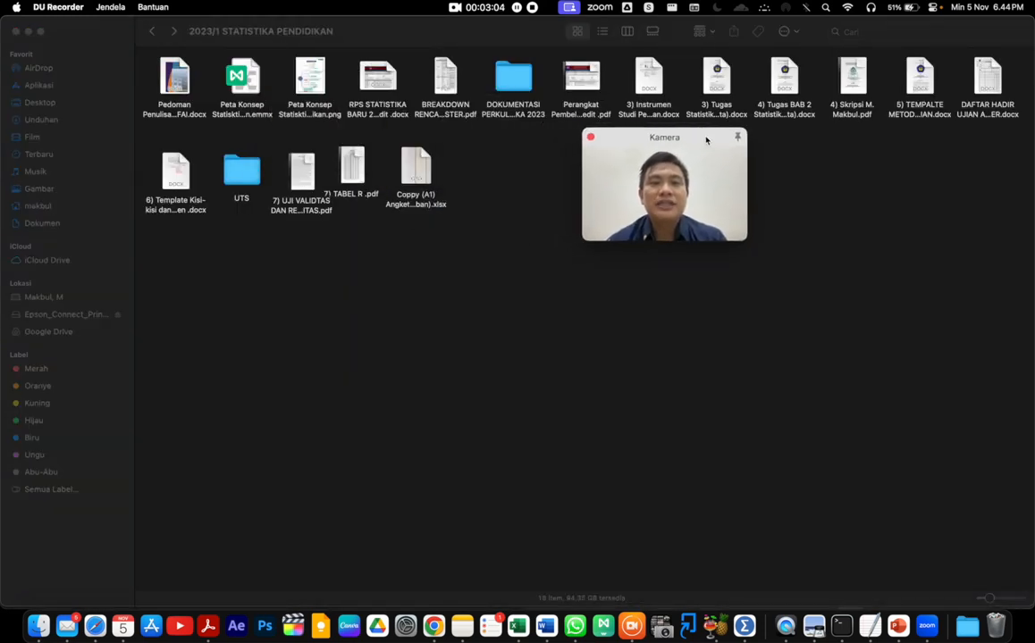
{"action": "left_click", "coordinate": [303, 170]}
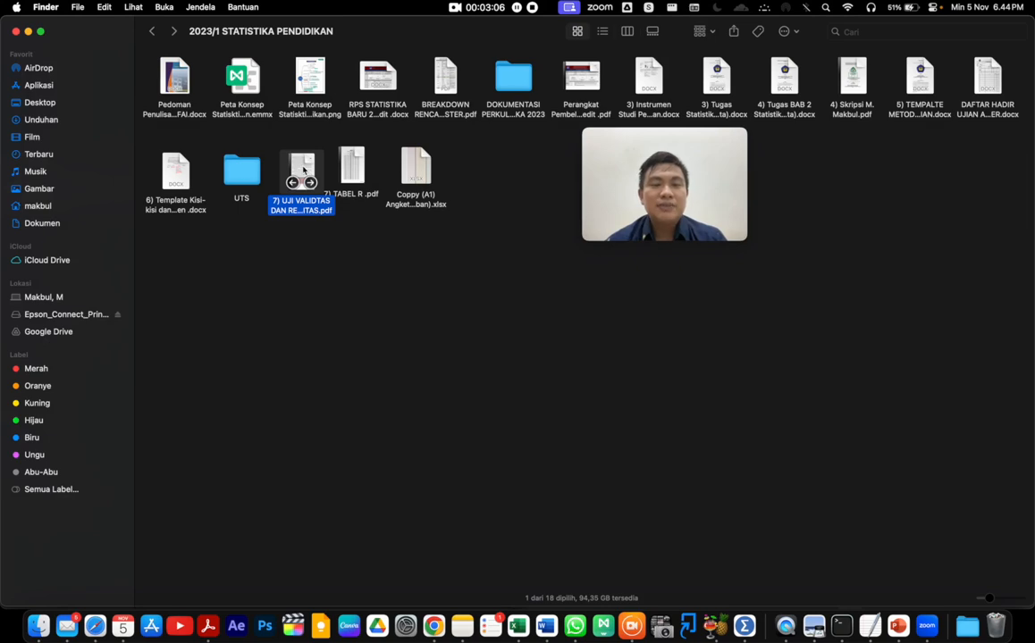
{"action": "double_click", "coordinate": [303, 170]}
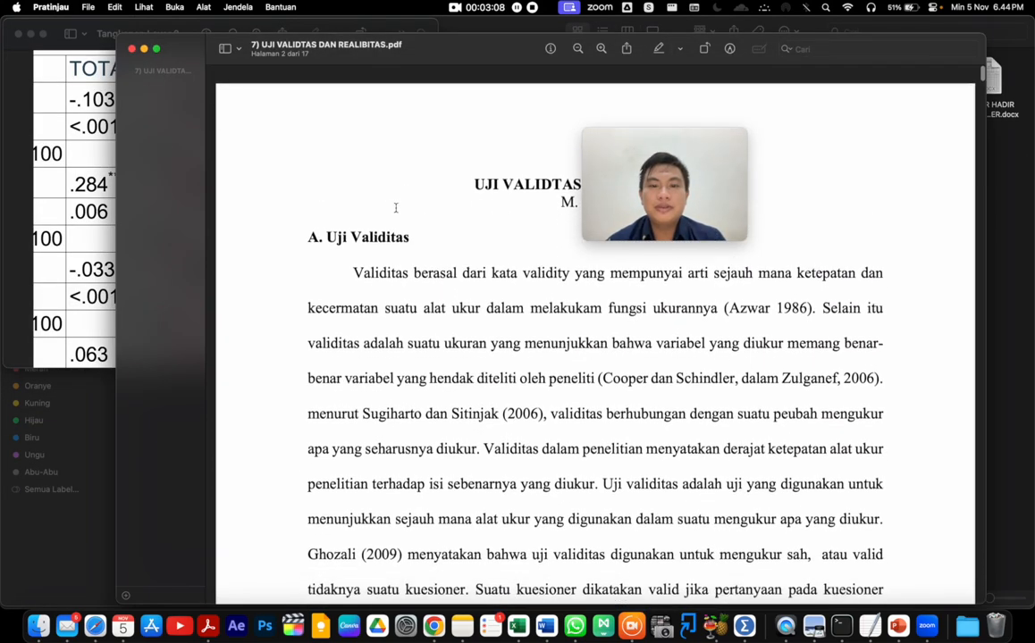
{"action": "left_click_drag", "start_coordinate": [705, 142], "coordinate": [861, 108]}
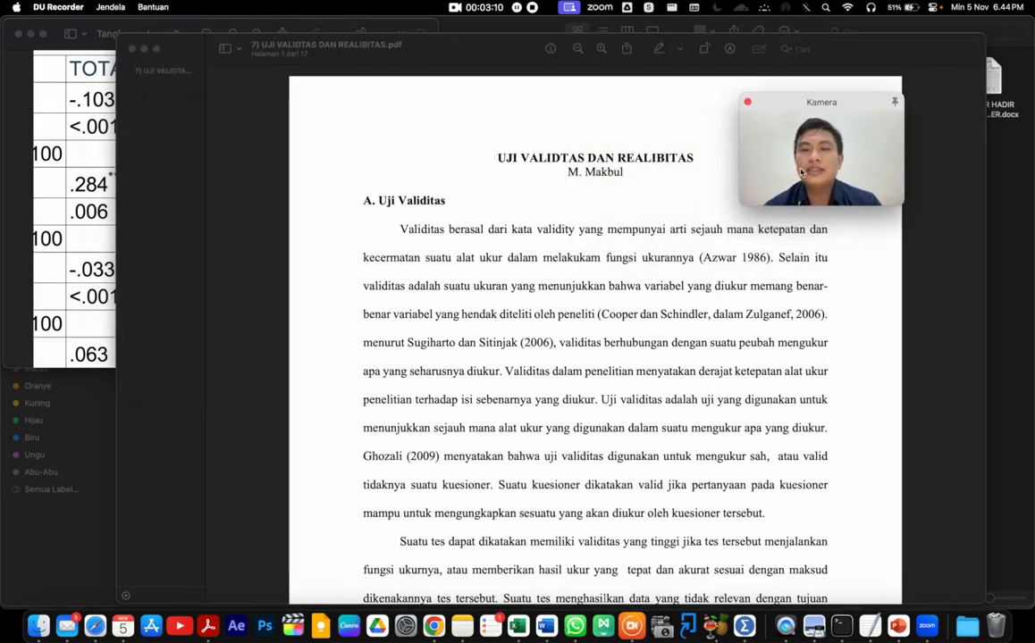
Read through the PDF's validity test section, from the theory and SPSS instructions to the r hitung and r tabel criterion in point 10
{"action": "scroll", "coordinate": [630, 463], "scroll_direction": "down", "scroll_amount": 15}
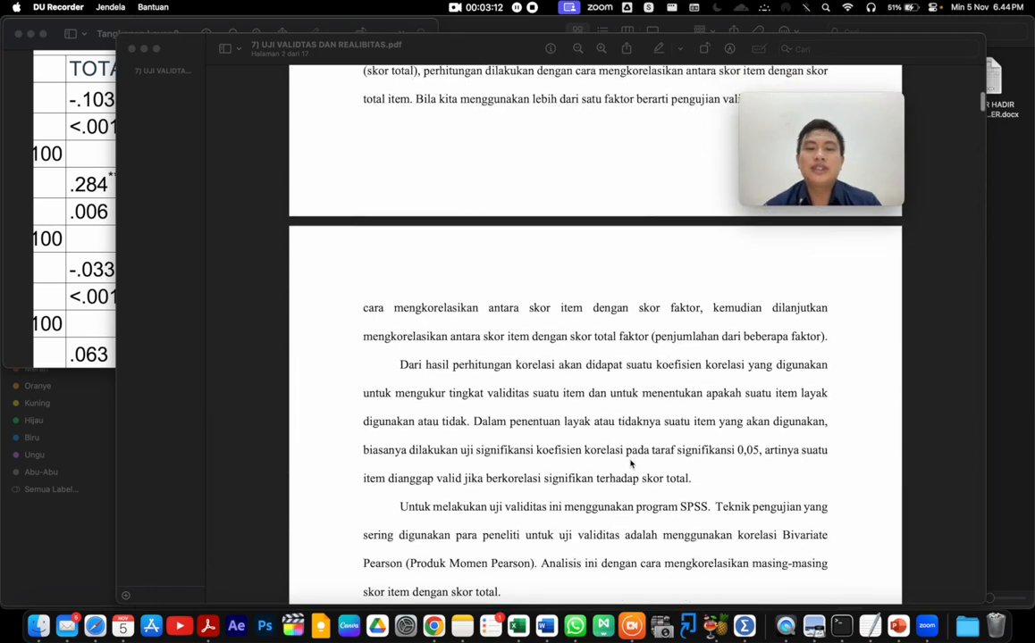
{"action": "scroll", "coordinate": [629, 463], "scroll_direction": "down", "scroll_amount": 8}
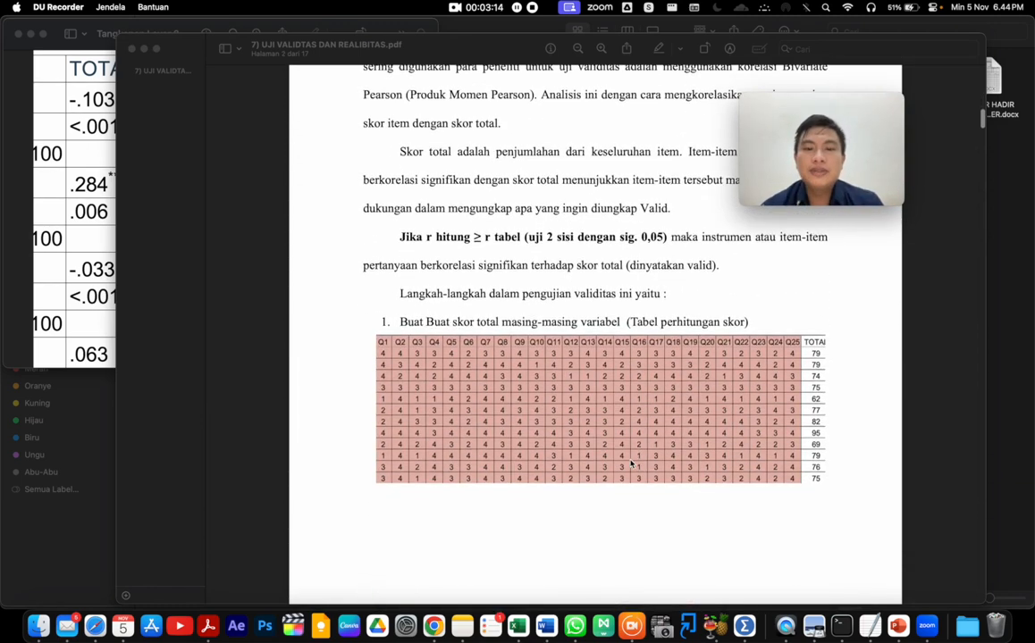
{"action": "scroll", "coordinate": [630, 462], "scroll_direction": "up", "scroll_amount": 1}
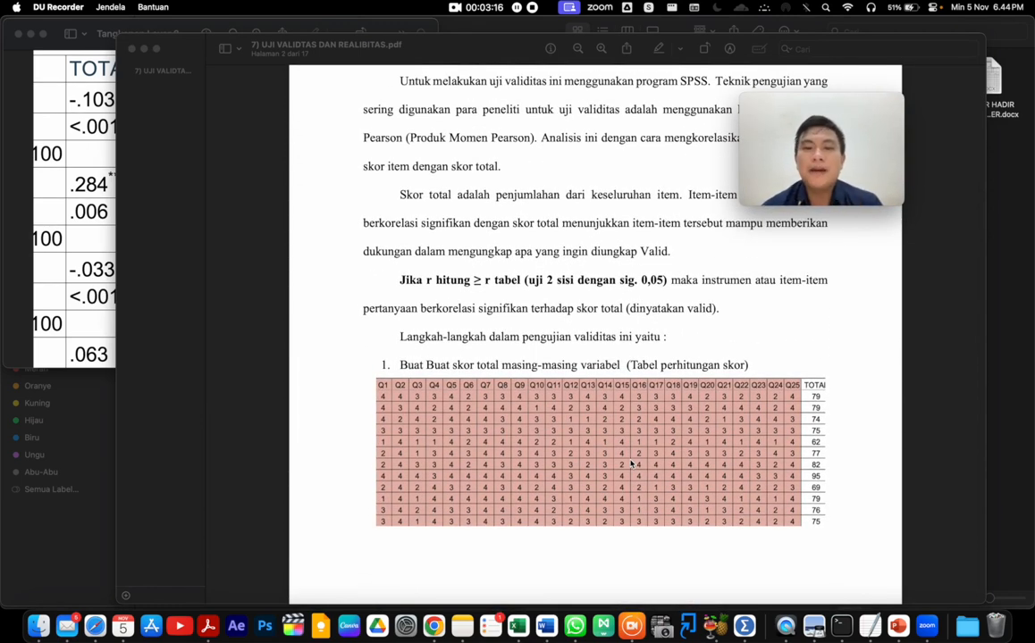
{"action": "scroll", "coordinate": [629, 462], "scroll_direction": "down", "scroll_amount": 4}
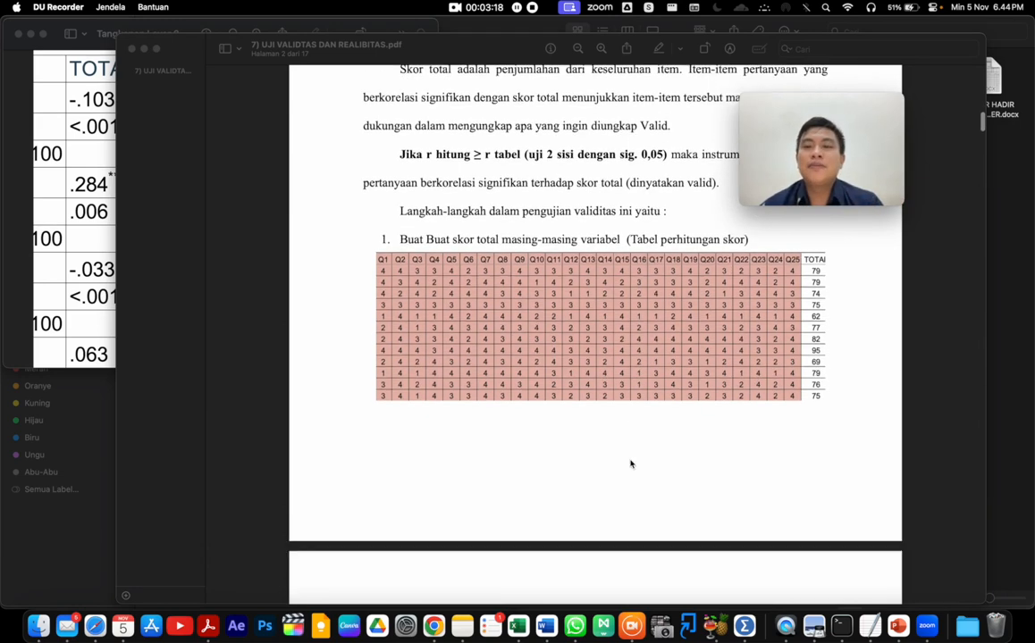
{"action": "scroll", "coordinate": [501, 491], "scroll_direction": "down", "scroll_amount": 20}
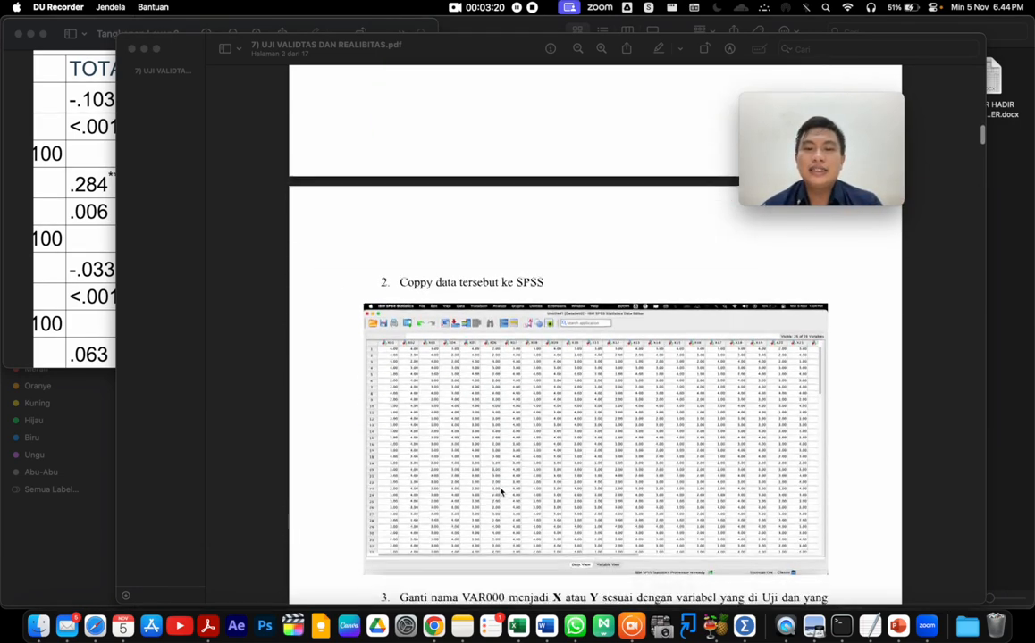
{"action": "scroll", "coordinate": [500, 491], "scroll_direction": "down", "scroll_amount": 20}
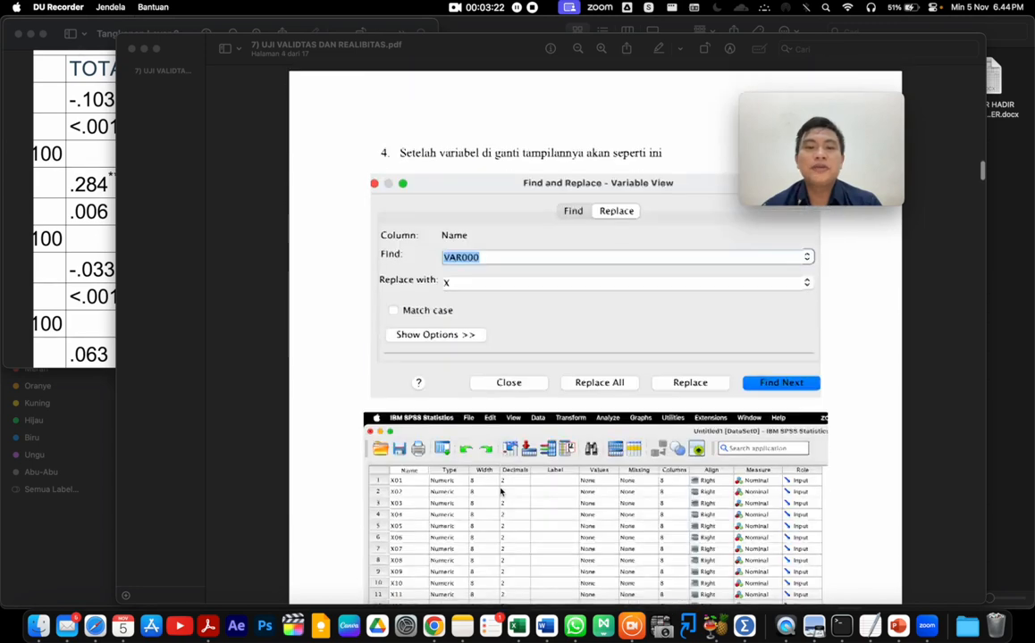
{"action": "scroll", "coordinate": [501, 491], "scroll_direction": "down", "scroll_amount": 15}
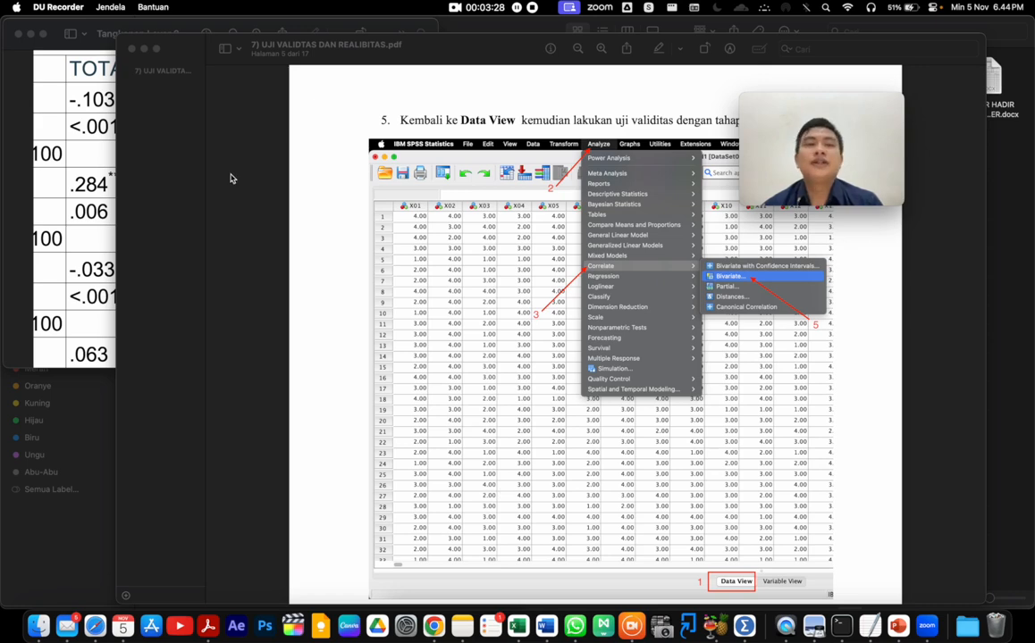
{"action": "scroll", "coordinate": [370, 297], "scroll_direction": "up", "scroll_amount": 15}
{"action": "scroll", "coordinate": [371, 298], "scroll_direction": "down", "scroll_amount": 15}
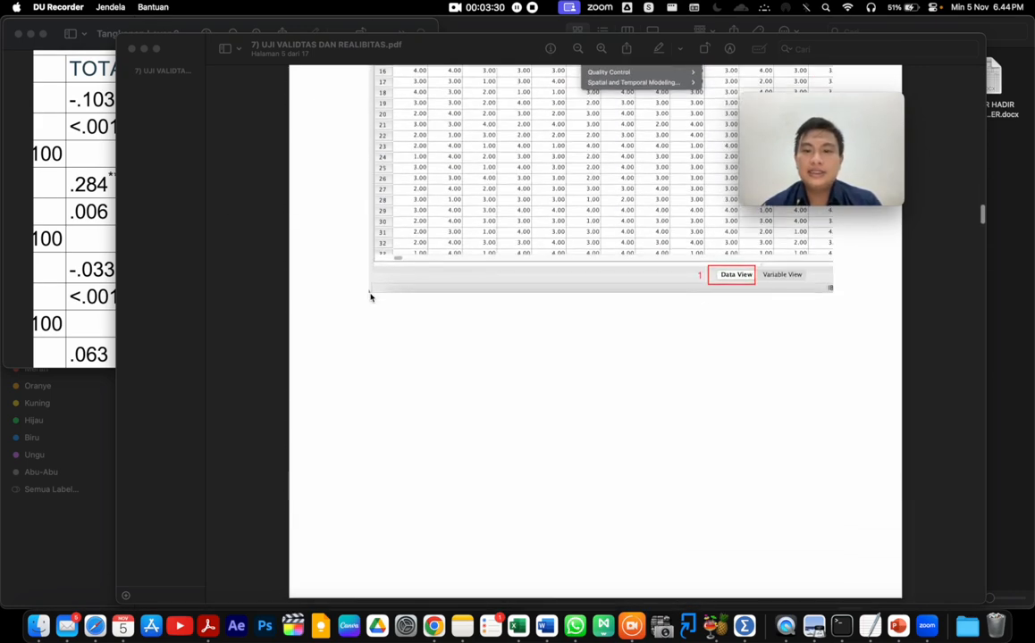
{"action": "scroll", "coordinate": [383, 387], "scroll_direction": "up", "scroll_amount": 10}
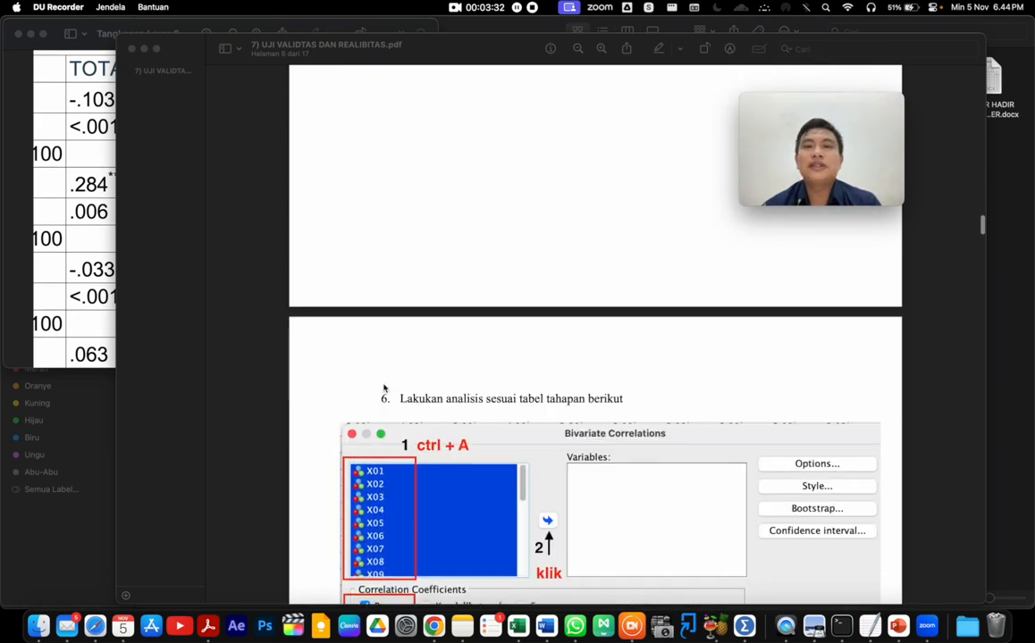
{"action": "scroll", "coordinate": [383, 387], "scroll_direction": "down", "scroll_amount": 15}
{"action": "scroll", "coordinate": [384, 388], "scroll_direction": "down", "scroll_amount": 20}
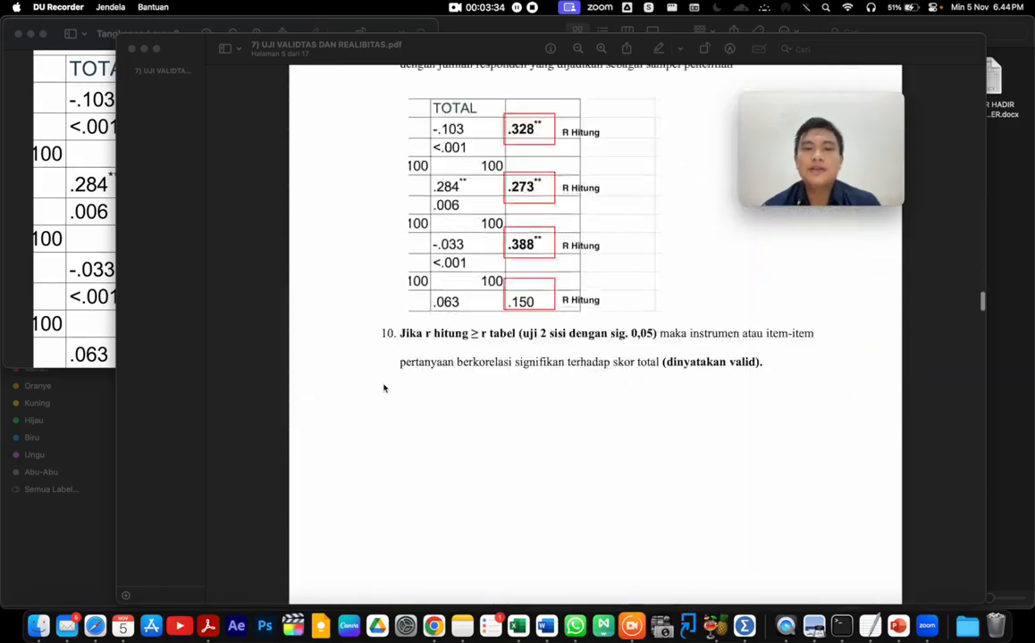
Look over the PDF's reliability analysis instructions and return to its first page
{"action": "scroll", "coordinate": [384, 388], "scroll_direction": "down", "scroll_amount": 5}
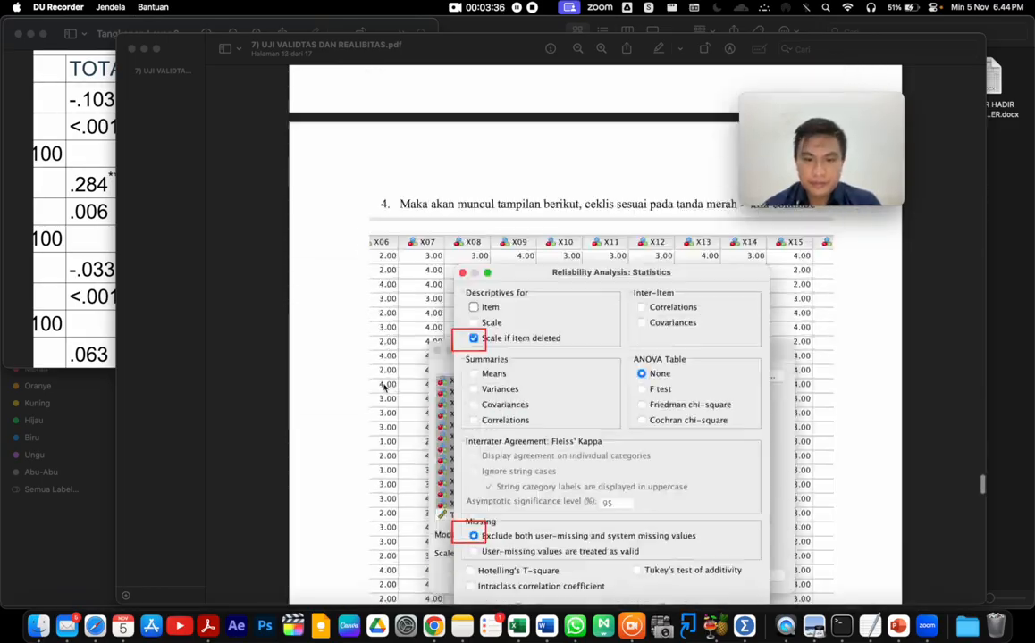
{"action": "scroll", "coordinate": [383, 388], "scroll_direction": "up", "scroll_amount": 5}
{"action": "scroll", "coordinate": [383, 388], "scroll_direction": "down", "scroll_amount": 5}
{"action": "scroll", "coordinate": [383, 388], "scroll_direction": "up", "scroll_amount": 20}
{"action": "scroll", "coordinate": [384, 388], "scroll_direction": "up", "scroll_amount": 20}
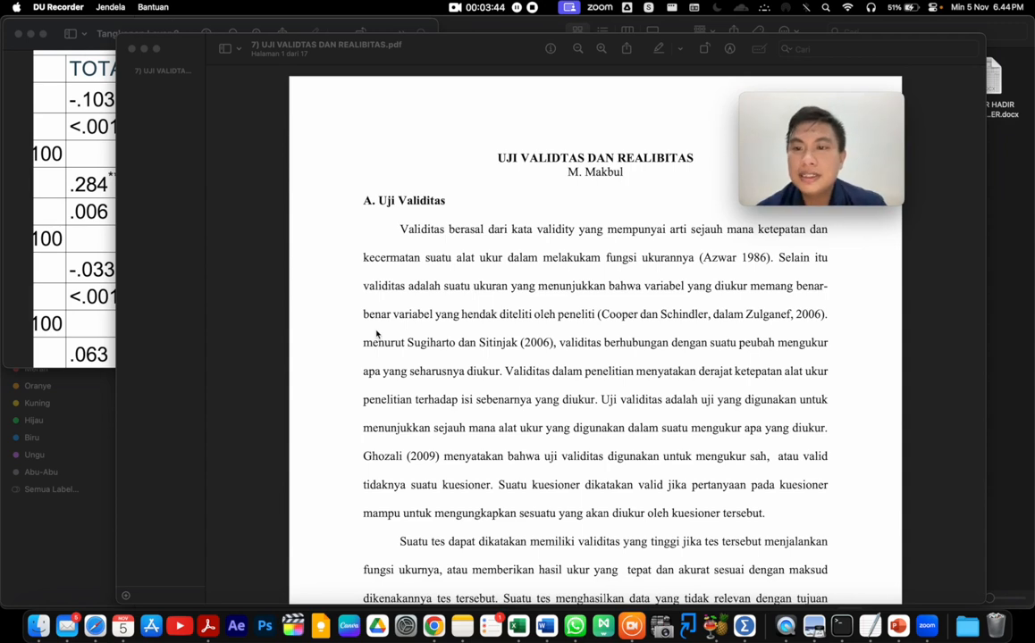
Minimize the validity and reliability PDF, and close the open screenshot windows and tabel_r.pdf
{"action": "left_click_drag", "start_coordinate": [807, 94], "coordinate": [205, 63]}
{"action": "left_click", "coordinate": [141, 48]}
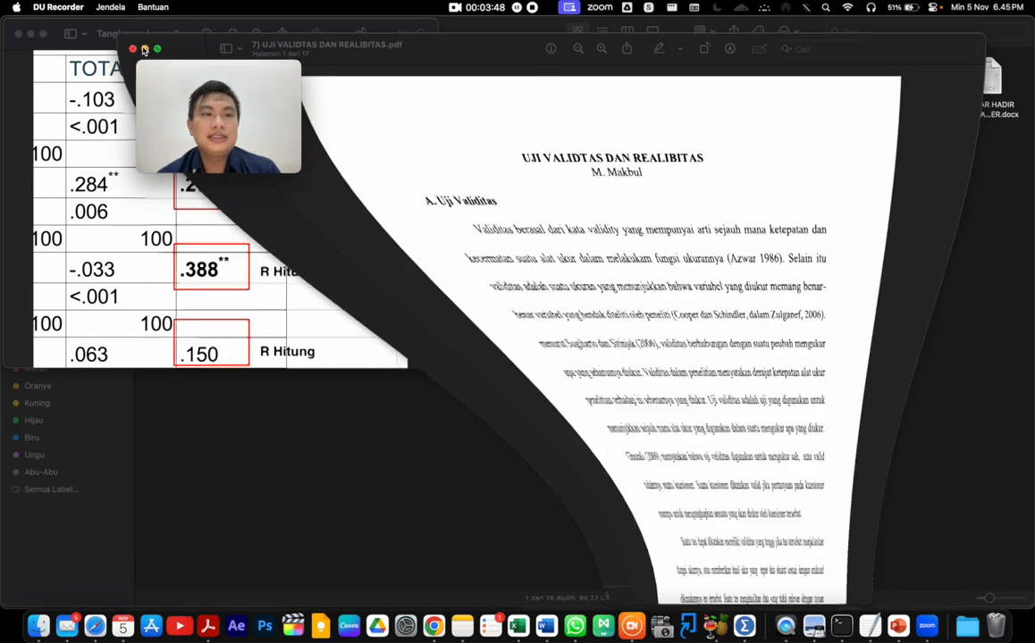
{"action": "left_click", "coordinate": [337, 45]}
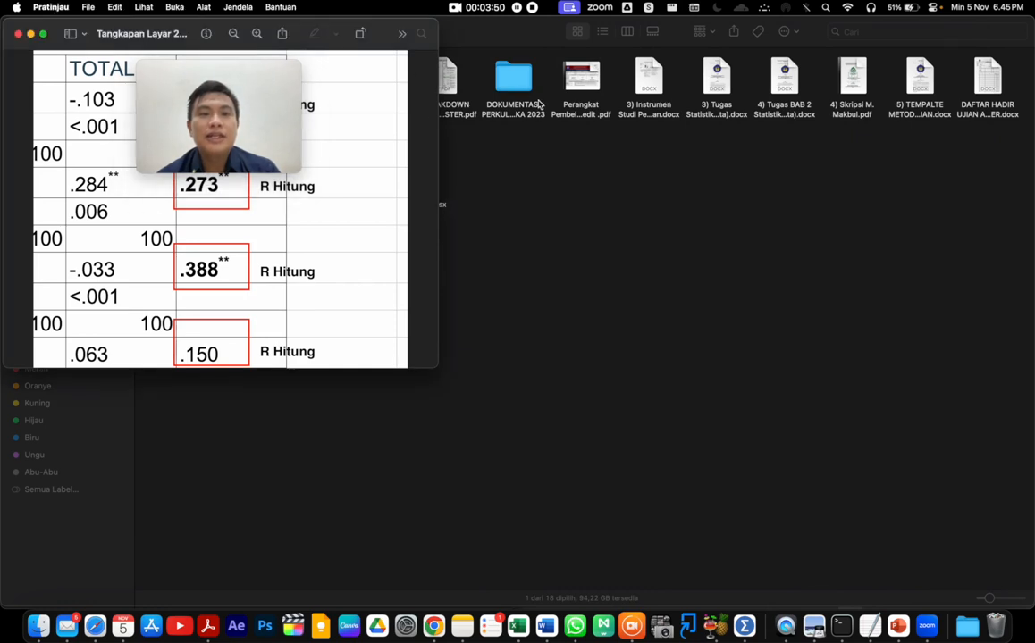
{"action": "left_click", "coordinate": [18, 36]}
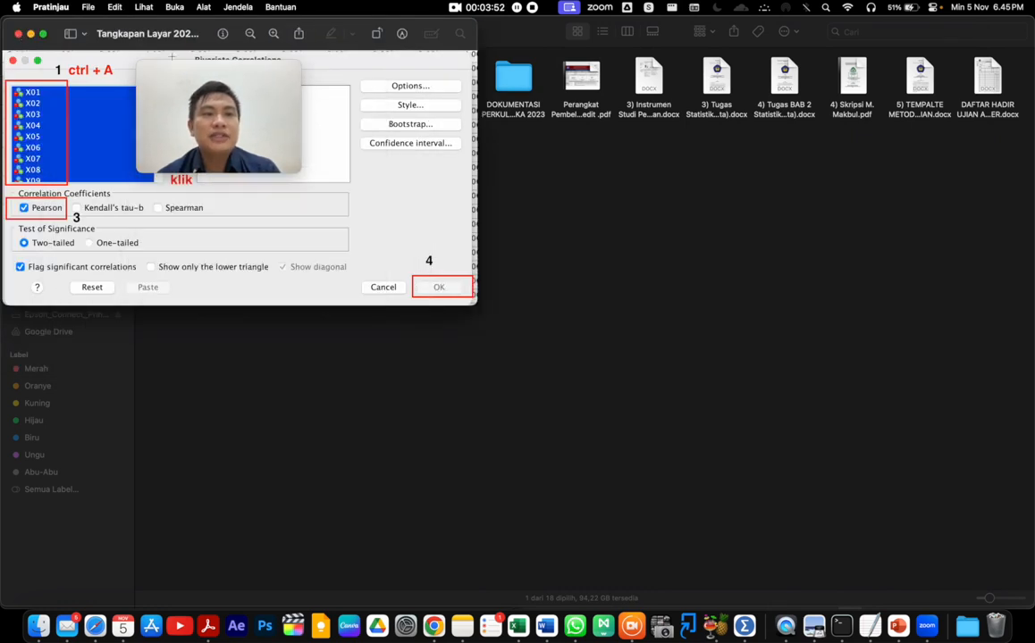
{"action": "left_click", "coordinate": [19, 34]}
{"action": "left_click", "coordinate": [26, 34]}
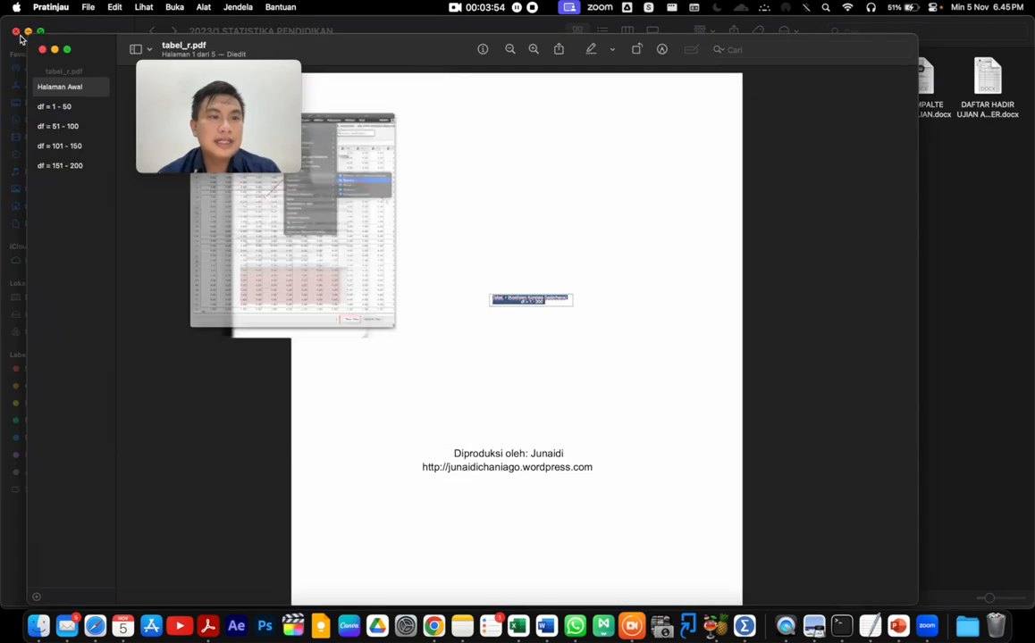
{"action": "left_click", "coordinate": [41, 47]}
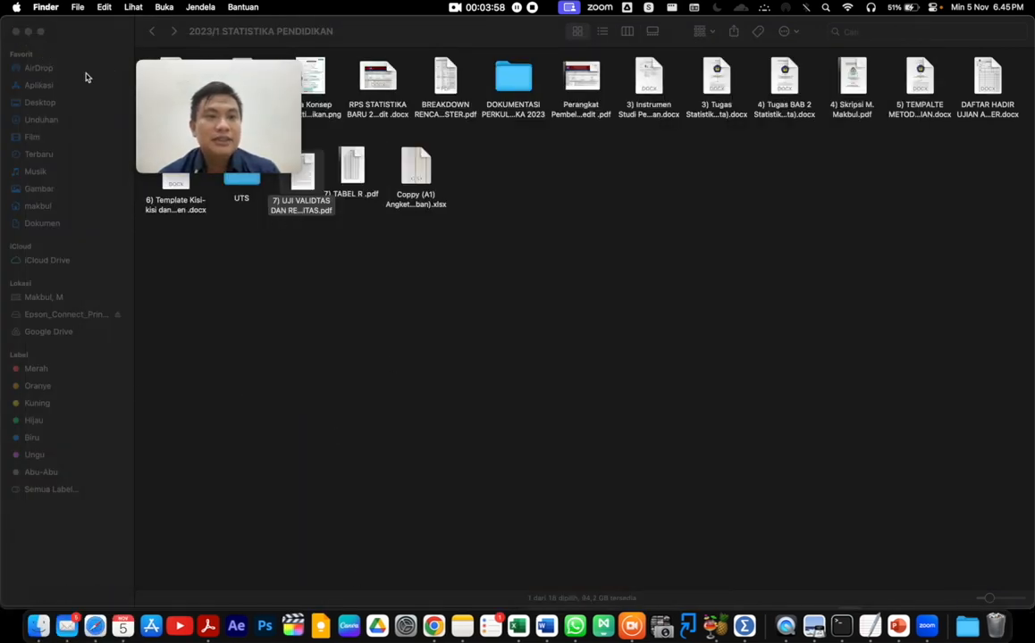
Bring up the "Coppy (A1) Angket Kecerdasan Emosional, Spritual, dan Prokrastinasi Akademik (Jawaban).xlsx" workbook in Excel from the Unduhan folder
{"action": "left_click", "coordinate": [40, 119]}
{"action": "left_click_drag", "start_coordinate": [291, 63], "coordinate": [680, 107]}
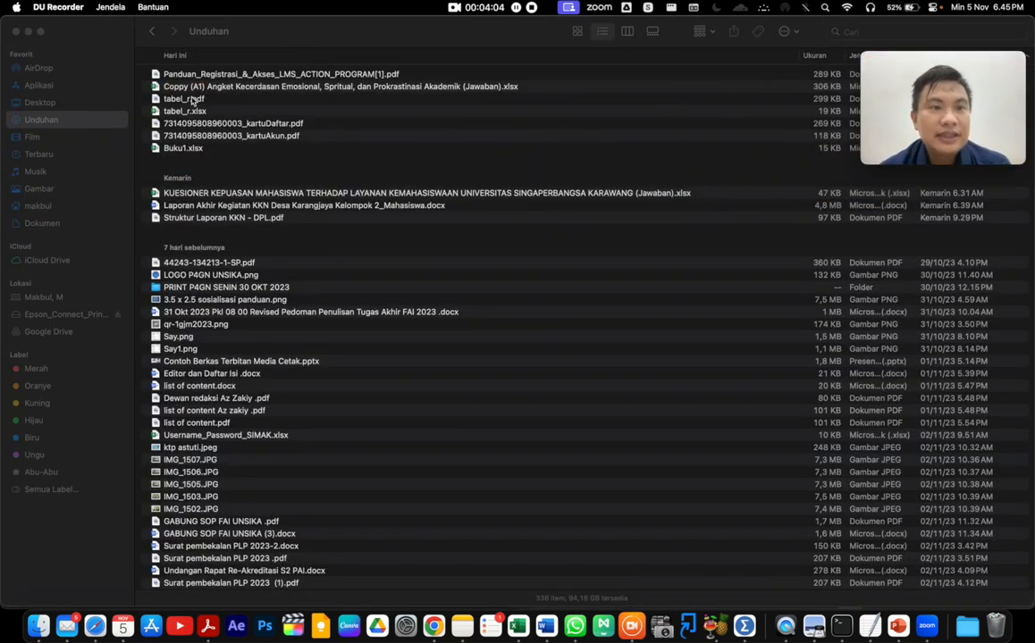
{"action": "double_click", "coordinate": [232, 88]}
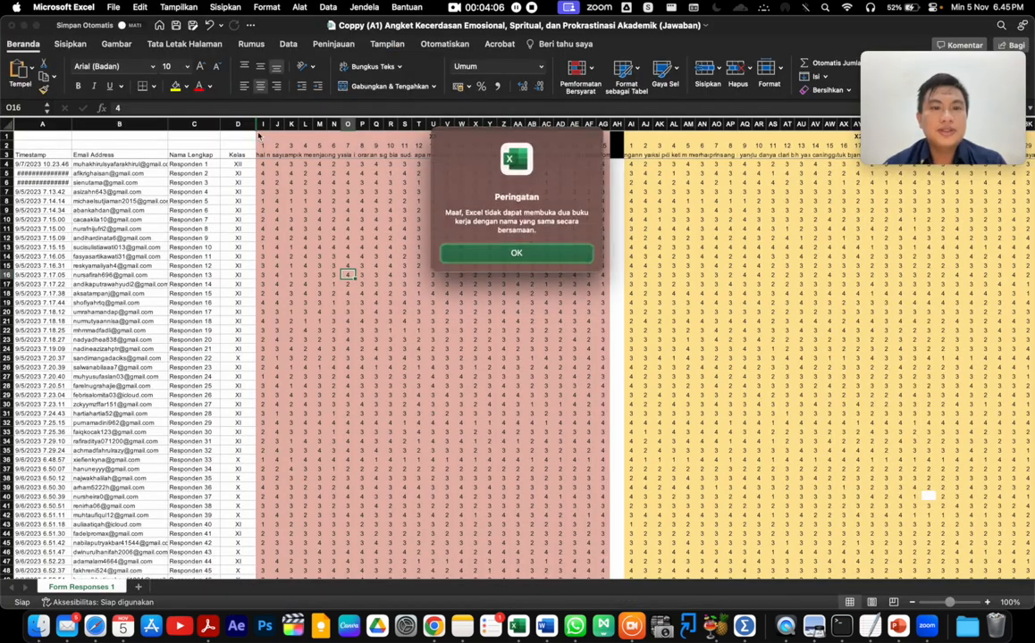
{"action": "left_click", "coordinate": [495, 254]}
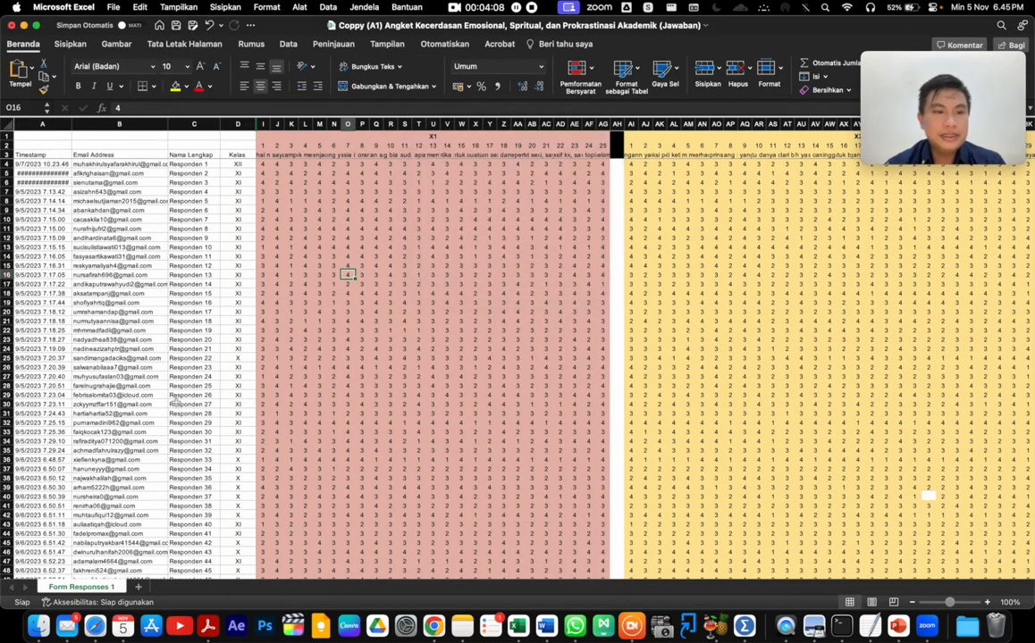
{"action": "scroll", "coordinate": [288, 255], "scroll_direction": "down", "scroll_amount": 3}
{"action": "scroll", "coordinate": [312, 257], "scroll_direction": "up", "scroll_amount": 3}
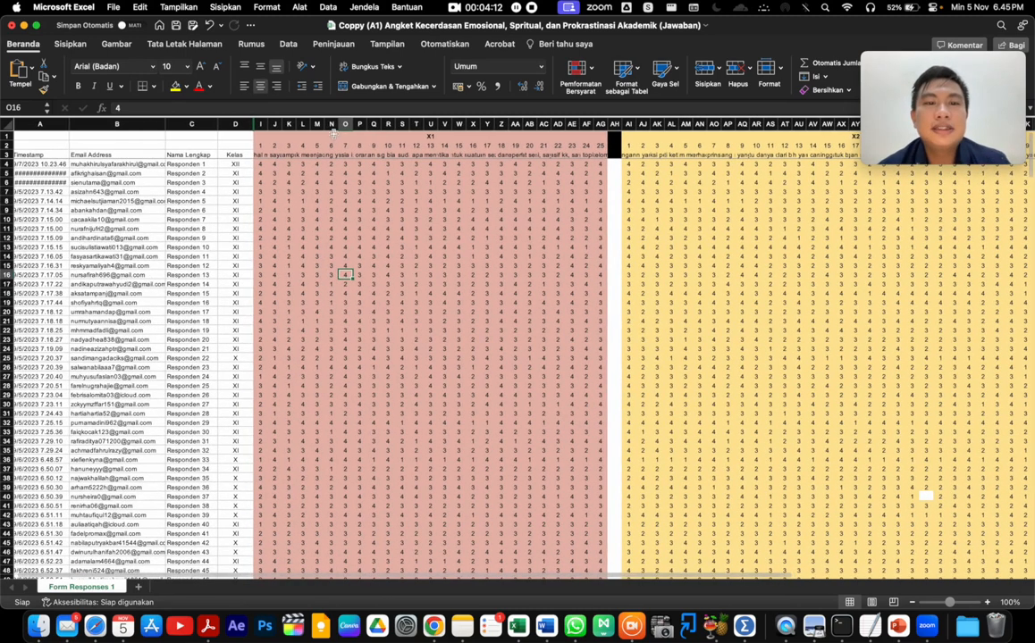
Hide the Kelas column (D) so the X1 answers sit directly beside the respondent names
{"action": "left_click", "coordinate": [258, 135]}
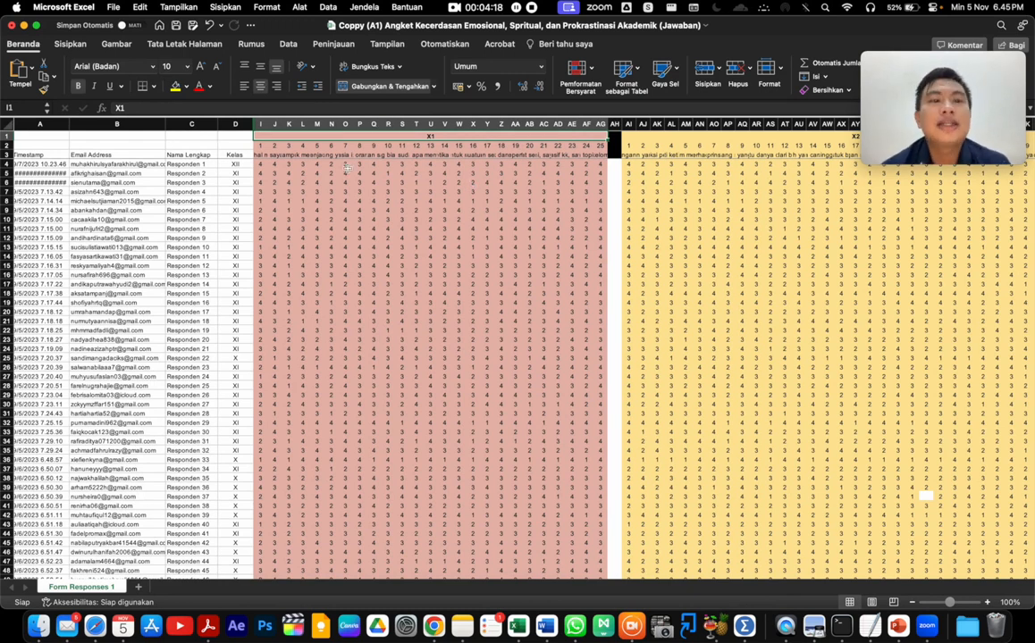
{"action": "left_click", "coordinate": [331, 201]}
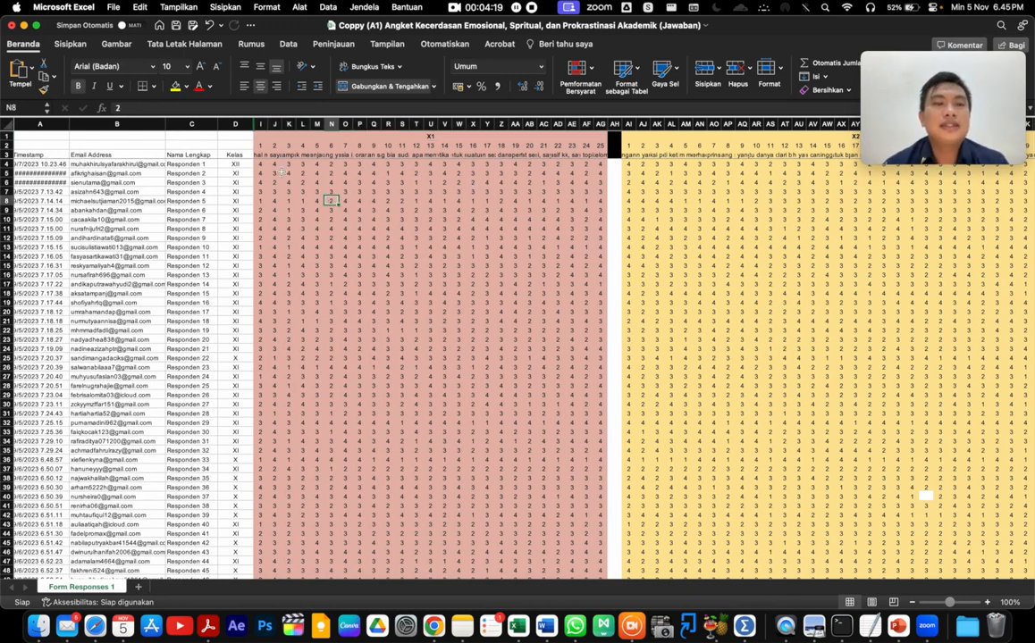
{"action": "left_click", "coordinate": [236, 125]}
{"action": "right_click", "coordinate": [237, 127]}
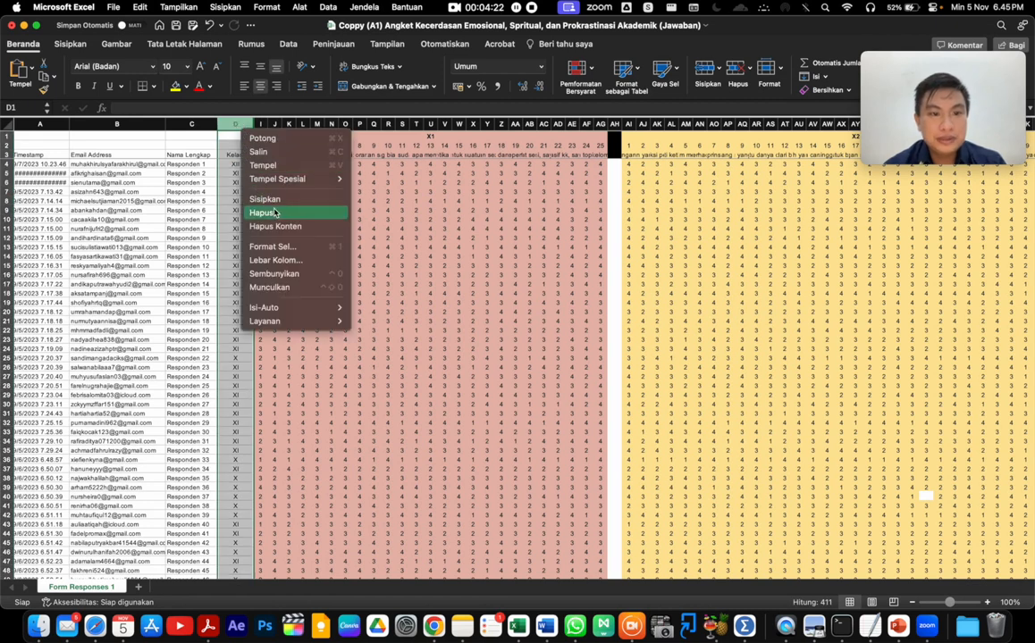
{"action": "left_click", "coordinate": [274, 273]}
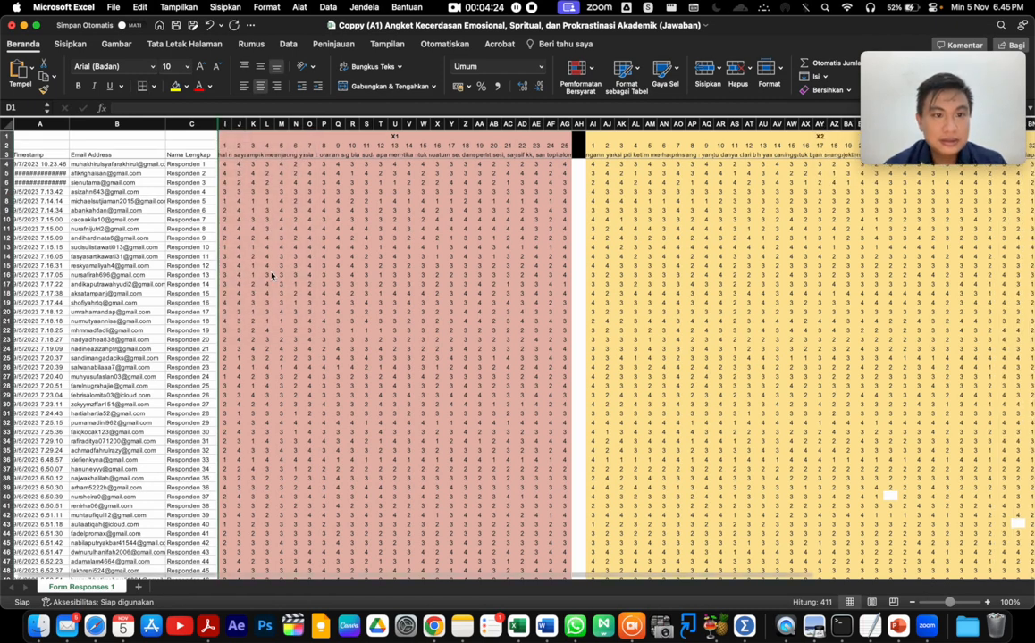
Copy the respondent names and X1 answers for respondents 1 to 100, range C2:AG103 including the item-number row
{"action": "left_click", "coordinate": [295, 275]}
{"action": "left_click_drag", "start_coordinate": [225, 165], "coordinate": [375, 187]}
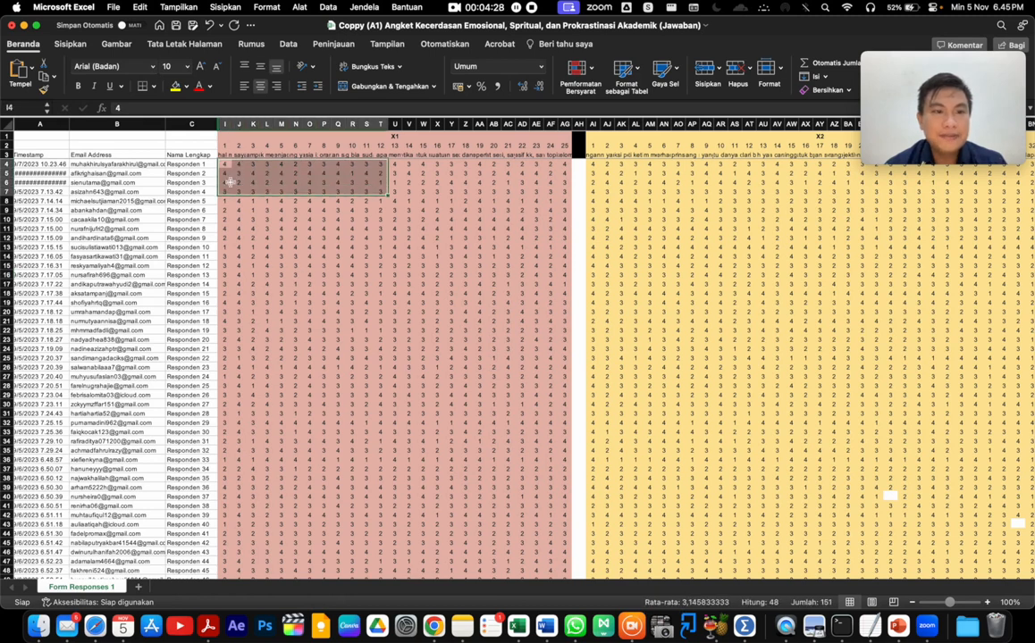
{"action": "left_click", "coordinate": [183, 171]}
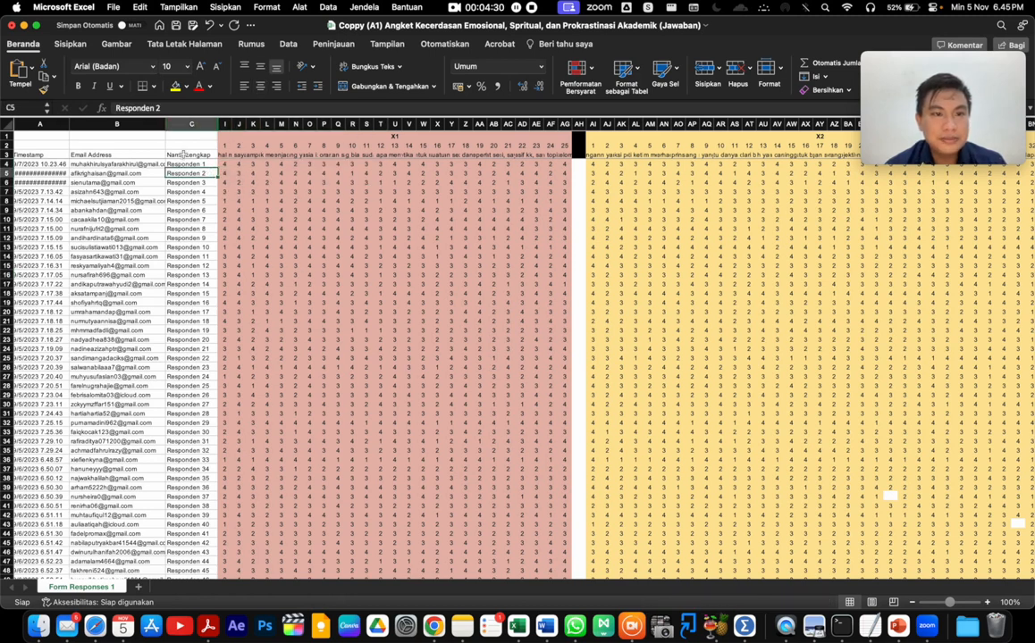
{"action": "left_click", "coordinate": [180, 154]}
{"action": "mouse_move", "coordinate": [182, 144]}
{"action": "left_mouse_down"}
{"action": "mouse_move", "coordinate": [497, 281]}
{"action": "mouse_move", "coordinate": [577, 280]}
{"action": "mouse_move", "coordinate": [567, 277]}
{"action": "left_mouse_up"}
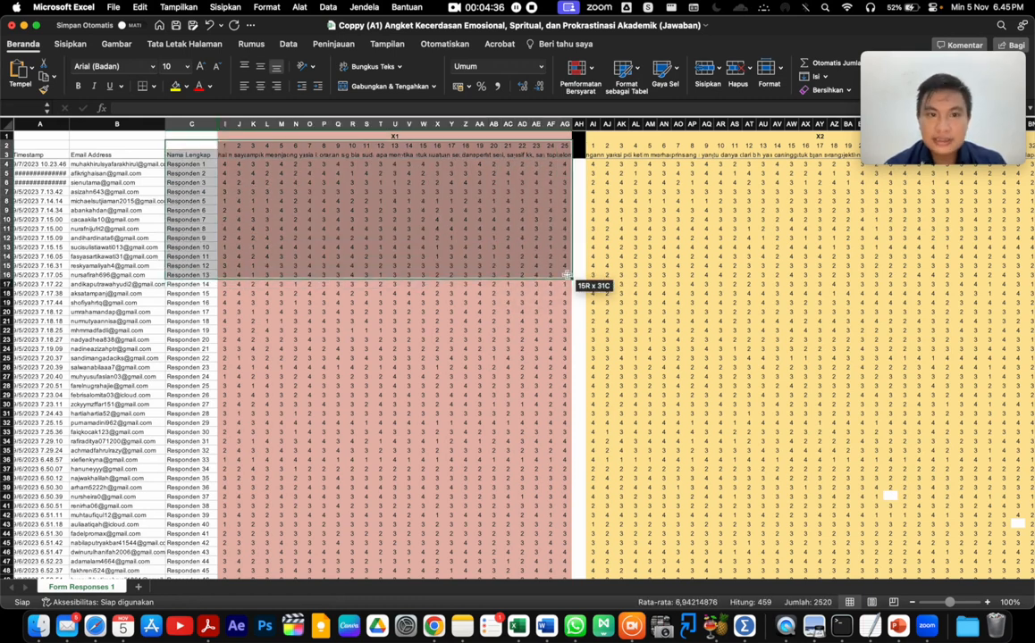
{"action": "left_click_drag", "start_coordinate": [567, 277], "coordinate": [549, 216]}
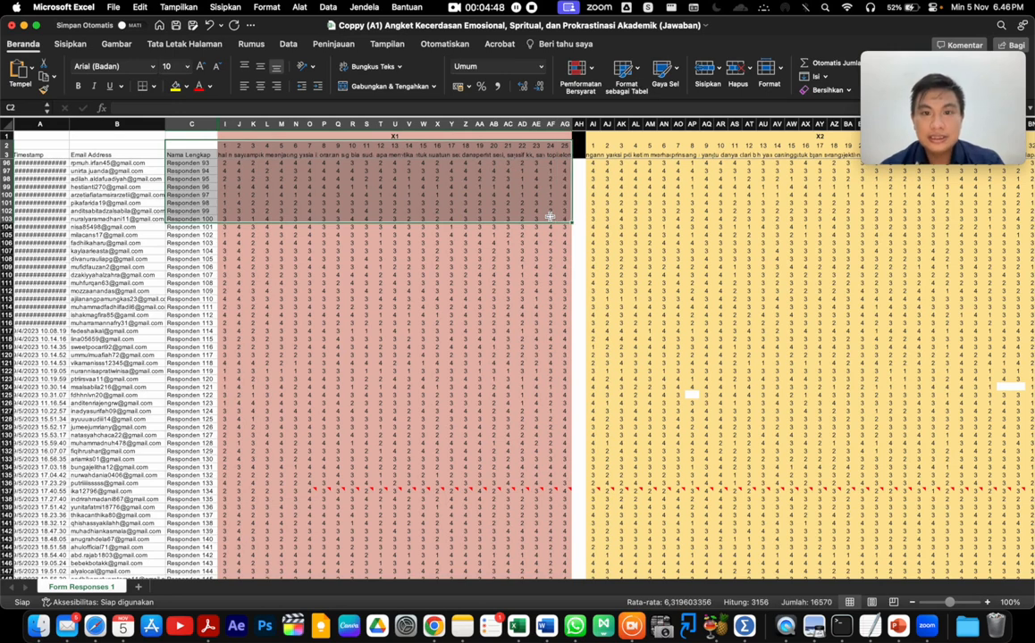
{"action": "scroll", "coordinate": [550, 216], "scroll_direction": "up", "scroll_amount": 10}
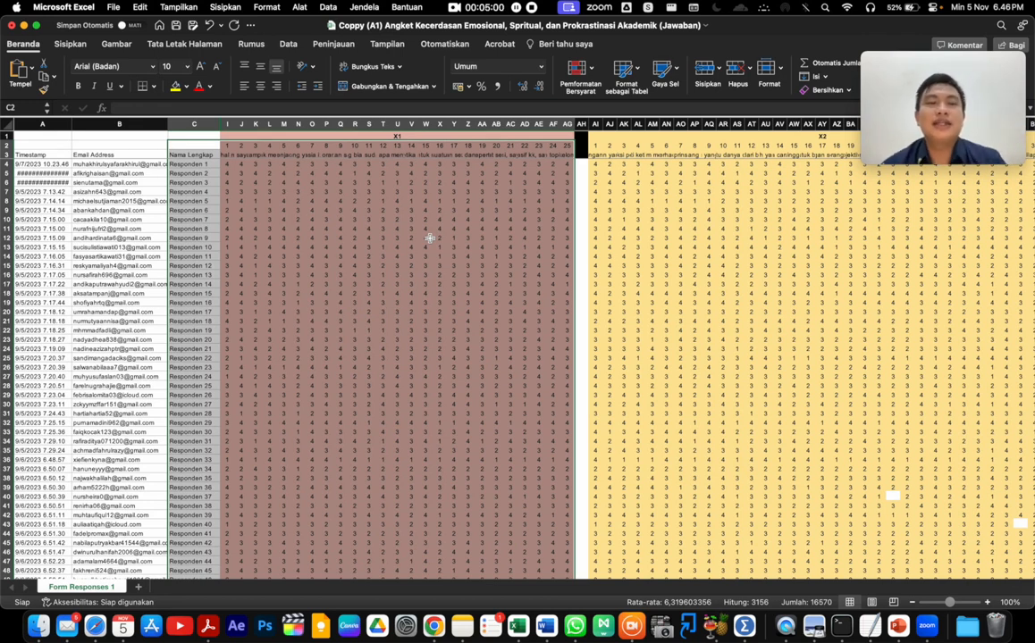
{"action": "key", "text": "super+c"}
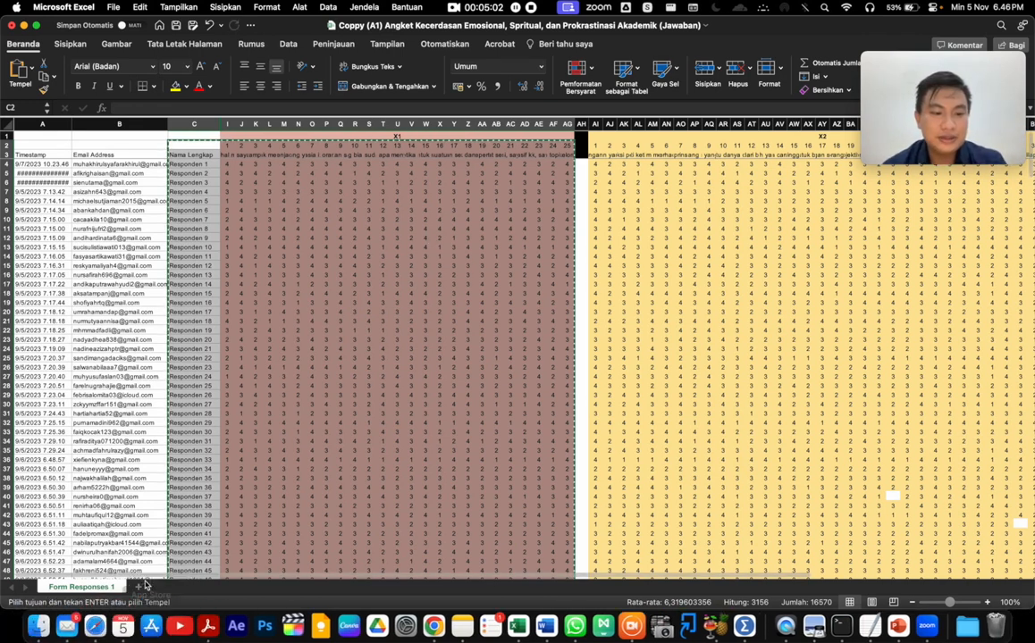
Add a new worksheet and paste the copied X1 data with its upper-left corner at cell C3
{"action": "left_click", "coordinate": [139, 589]}
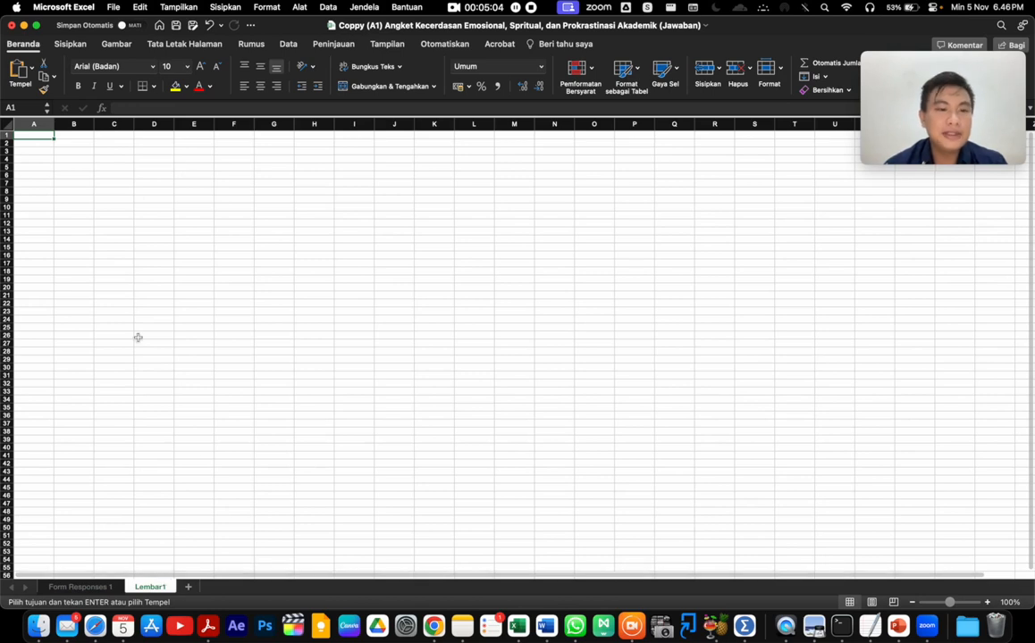
{"action": "left_click", "coordinate": [120, 152]}
{"action": "key", "text": "super+v"}
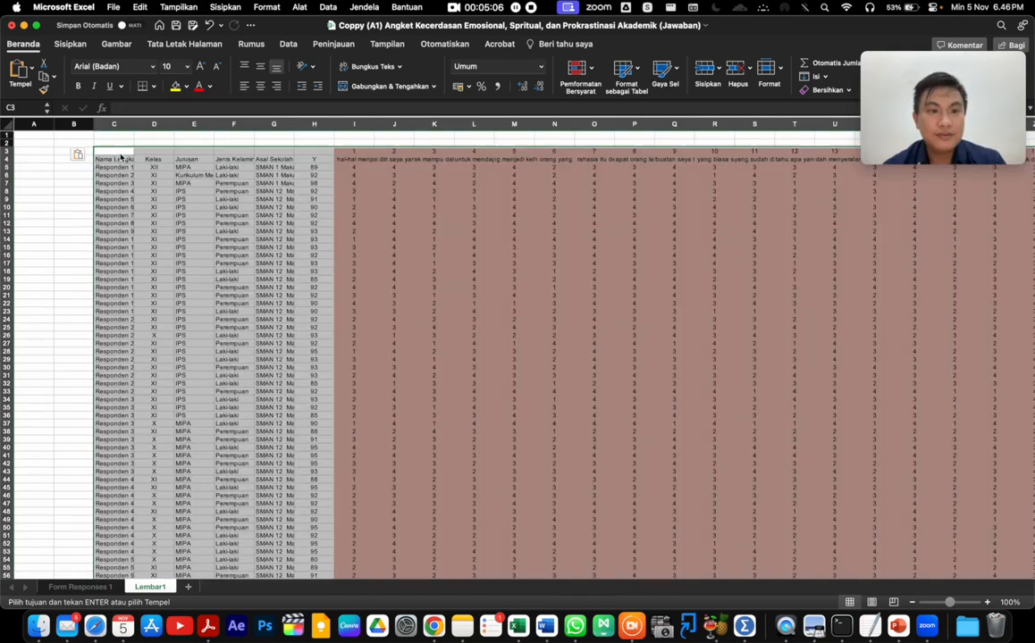
{"action": "left_click", "coordinate": [315, 256]}
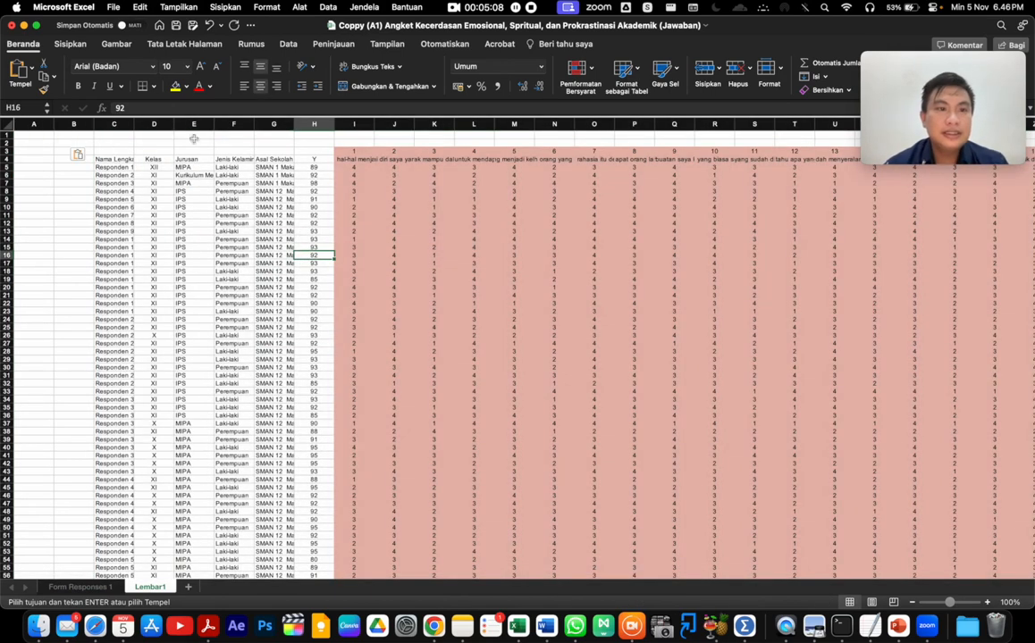
Delete columns D to H, which hold Kelas, Jurusan, Jenis Kelamin, Asal Sekolah and Y, from the new sheet
{"action": "left_click_drag", "start_coordinate": [161, 125], "coordinate": [313, 129]}
{"action": "right_click", "coordinate": [313, 128]}
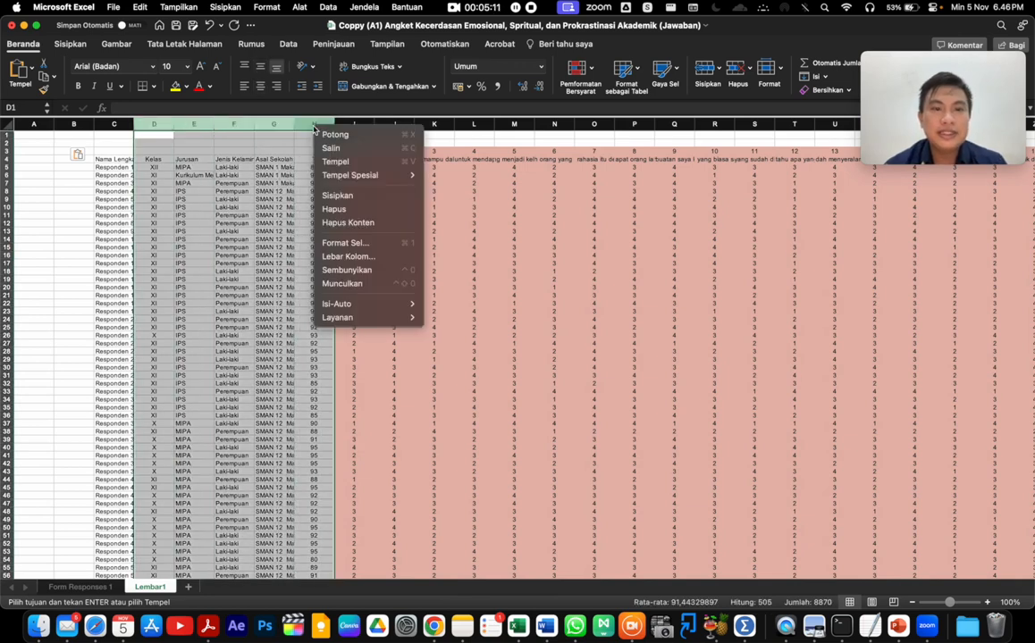
{"action": "left_click", "coordinate": [337, 208]}
{"action": "left_click", "coordinate": [337, 208]}
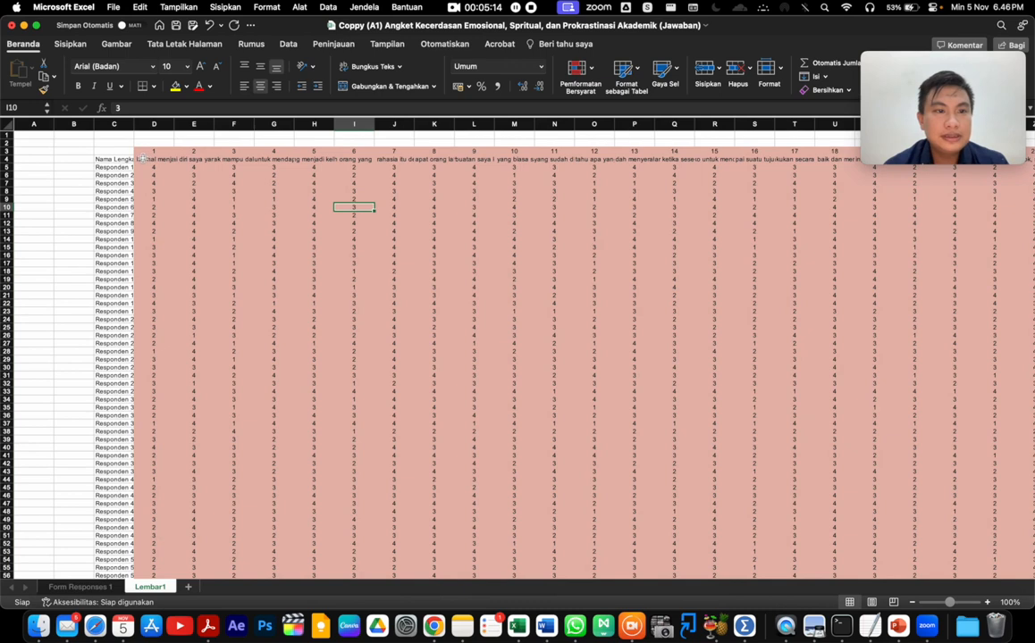
Delete row 4 with the question texts, and enter "Reponden" as the name column's header in C3
{"action": "left_click", "coordinate": [5, 159]}
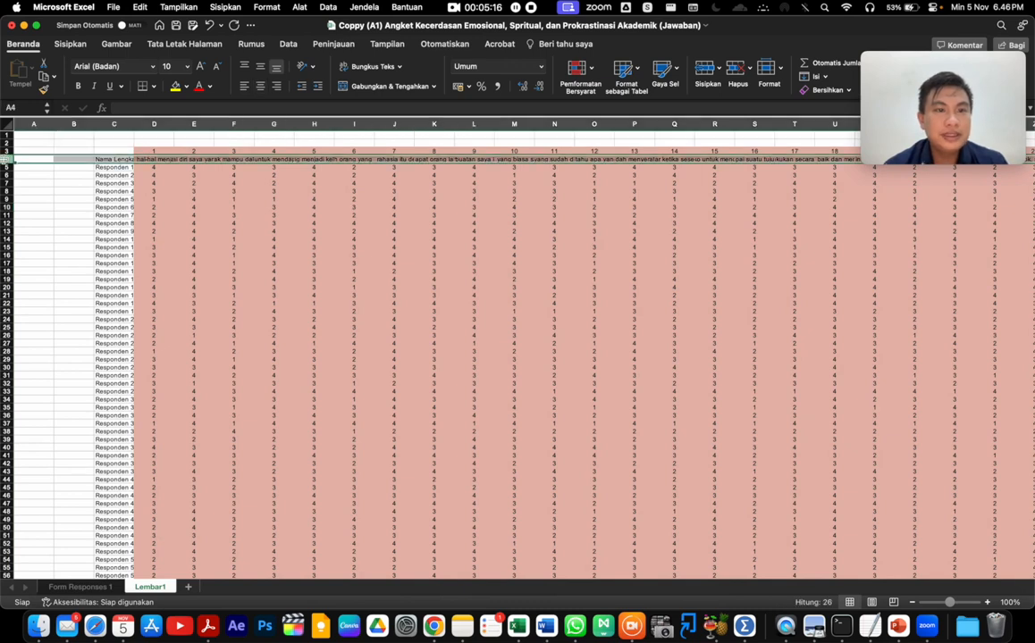
{"action": "right_click", "coordinate": [5, 159]}
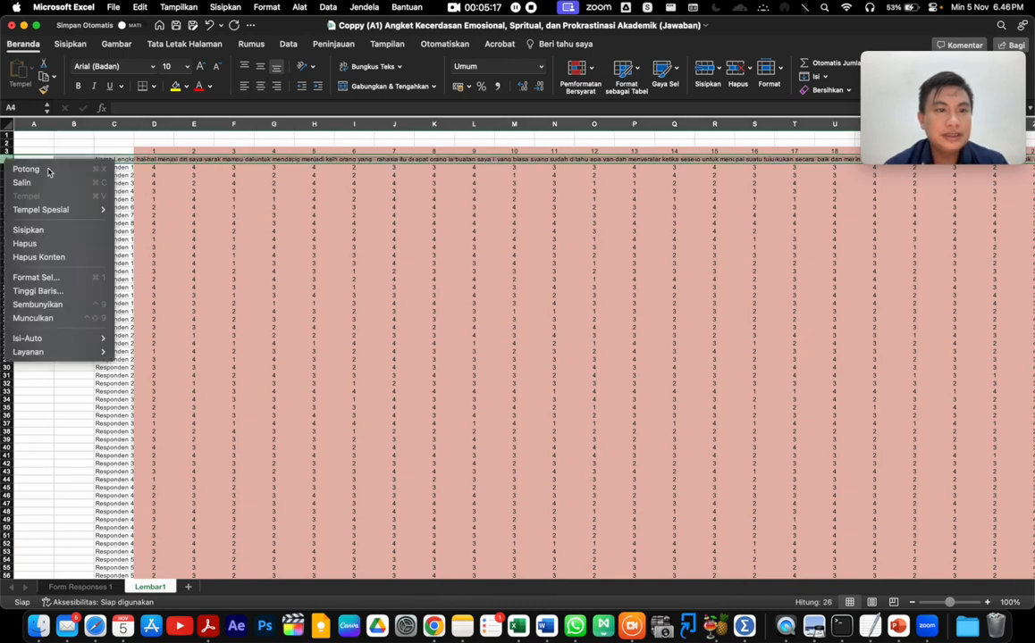
{"action": "left_click", "coordinate": [43, 252]}
{"action": "left_click", "coordinate": [273, 215]}
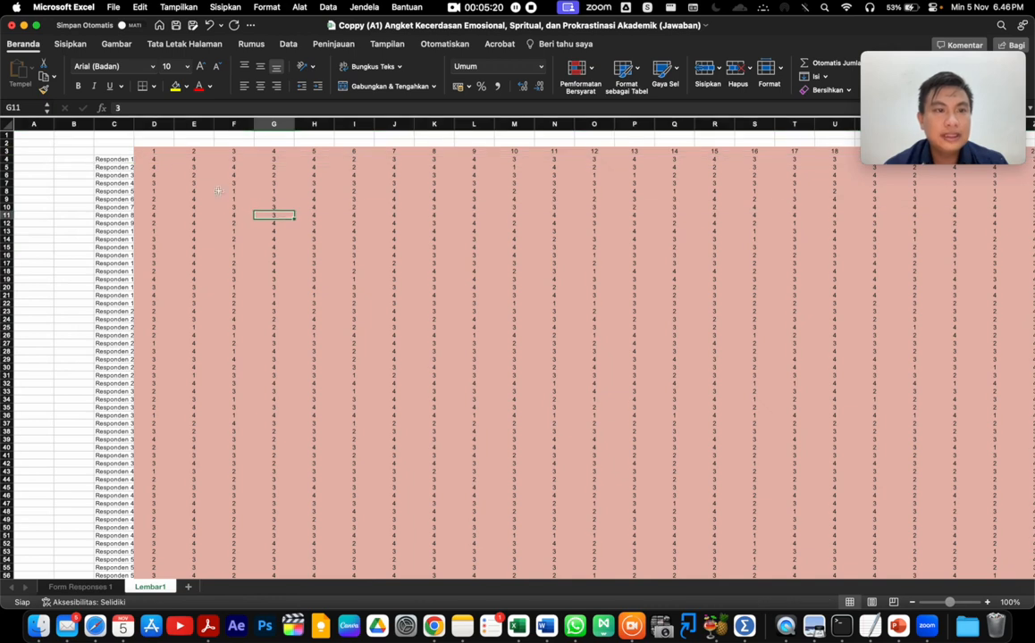
{"action": "left_click", "coordinate": [122, 153]}
{"action": "type", "text": "Reponden"}
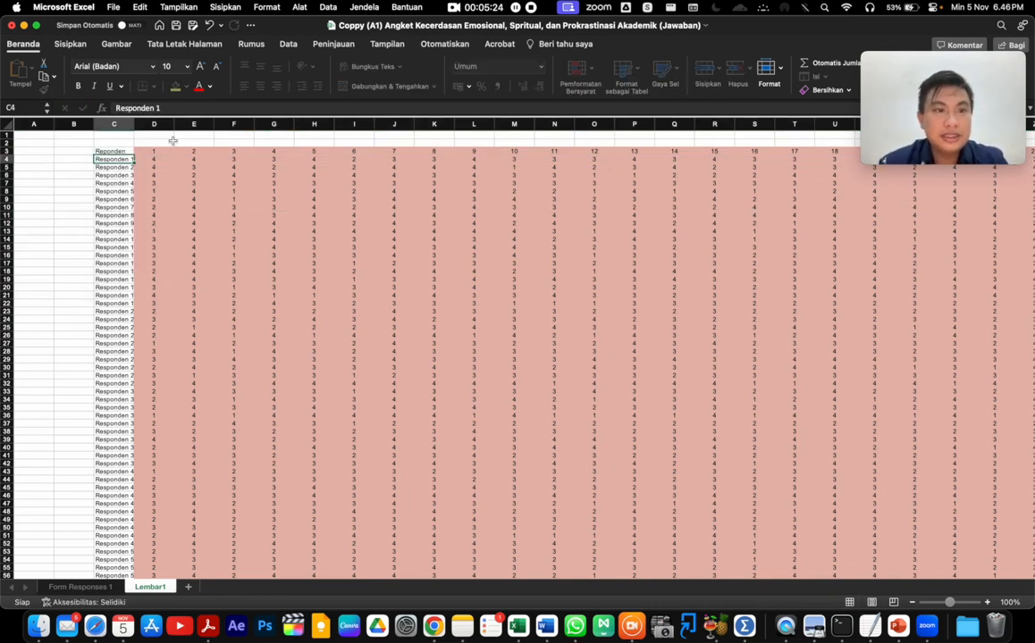
Replace the first two item-number headers in D3 and E3 with X1 and X2
{"action": "left_click", "coordinate": [152, 150]}
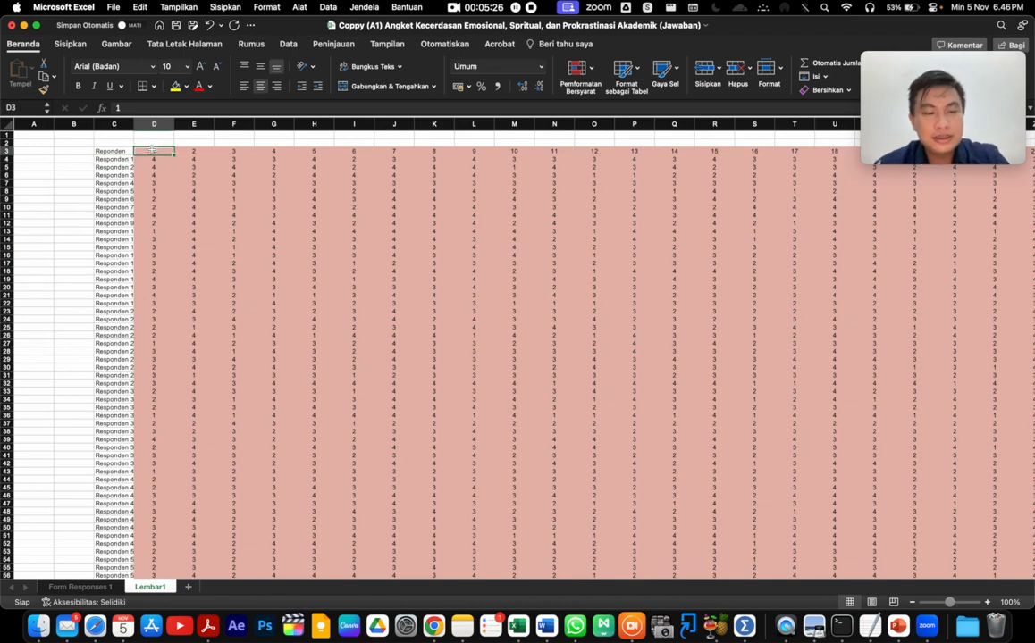
{"action": "type", "text": "X1"}
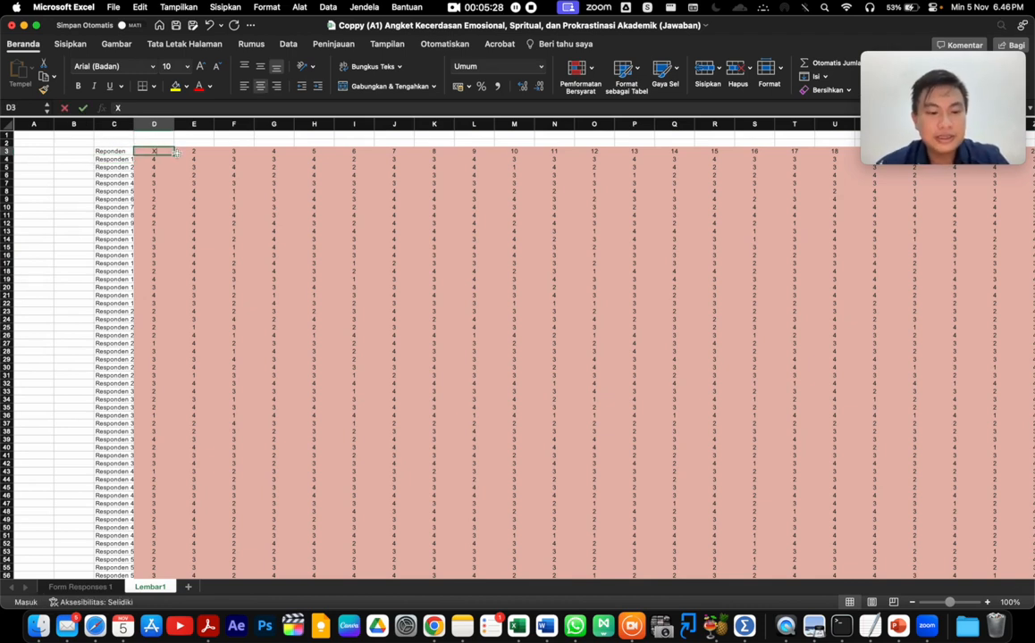
{"action": "left_click", "coordinate": [234, 159]}
{"action": "left_click", "coordinate": [152, 152]}
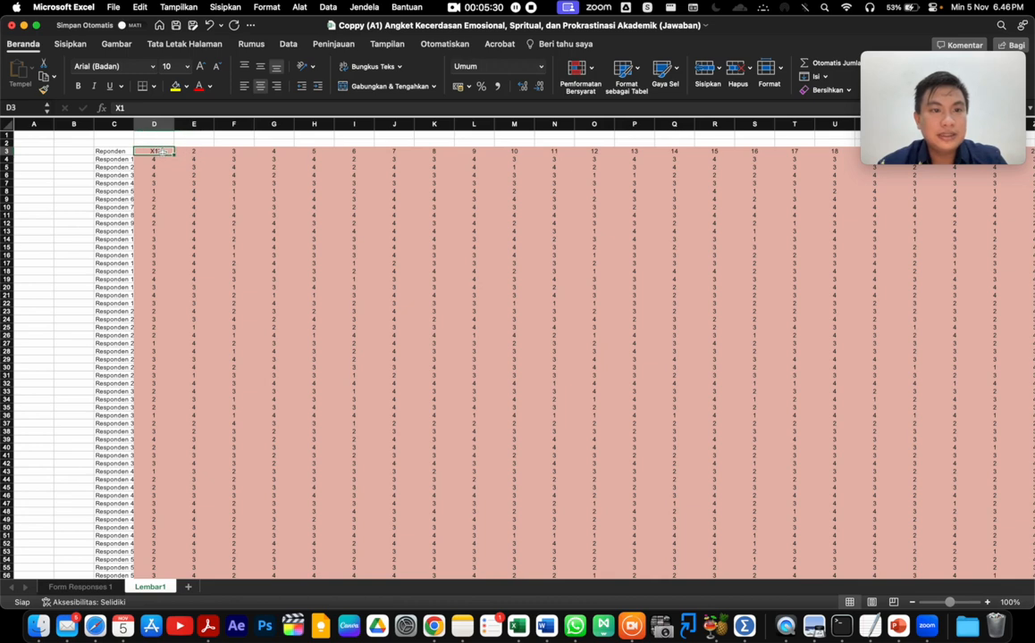
{"action": "left_click", "coordinate": [193, 152]}
{"action": "type", "text": "X2"}
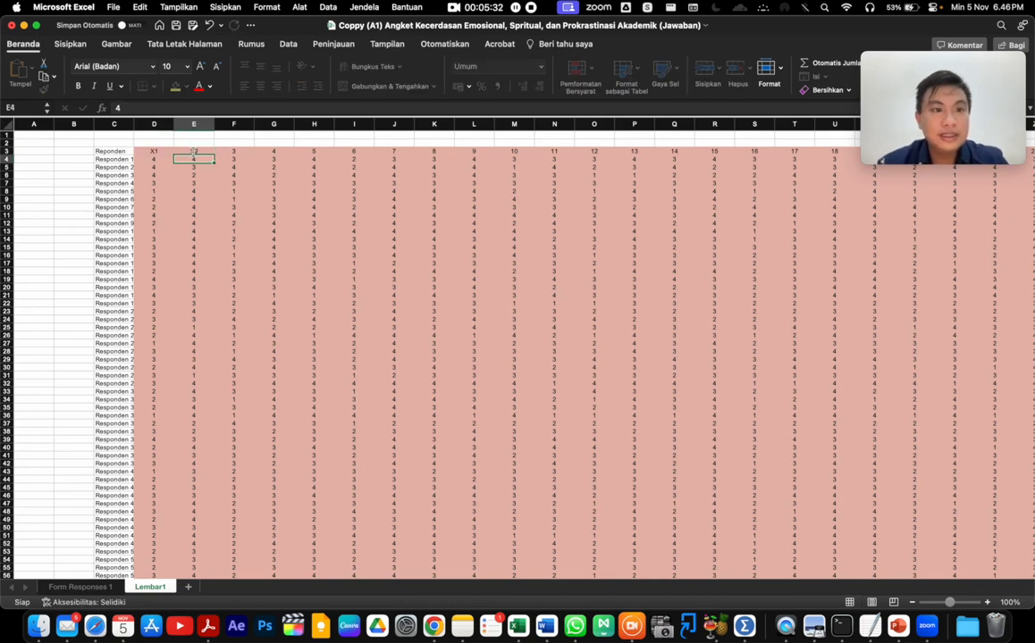
Fill the X header series across row 3 through X25, and fit the item and respondent columns to their contents
{"action": "left_click", "coordinate": [166, 152]}
{"action": "left_click_drag", "start_coordinate": [168, 152], "coordinate": [153, 123]}
{"action": "left_click", "coordinate": [219, 249]}
{"action": "scroll", "coordinate": [219, 251], "scroll_direction": "up", "scroll_amount": 5}
{"action": "scroll", "coordinate": [218, 251], "scroll_direction": "up", "scroll_amount": 5}
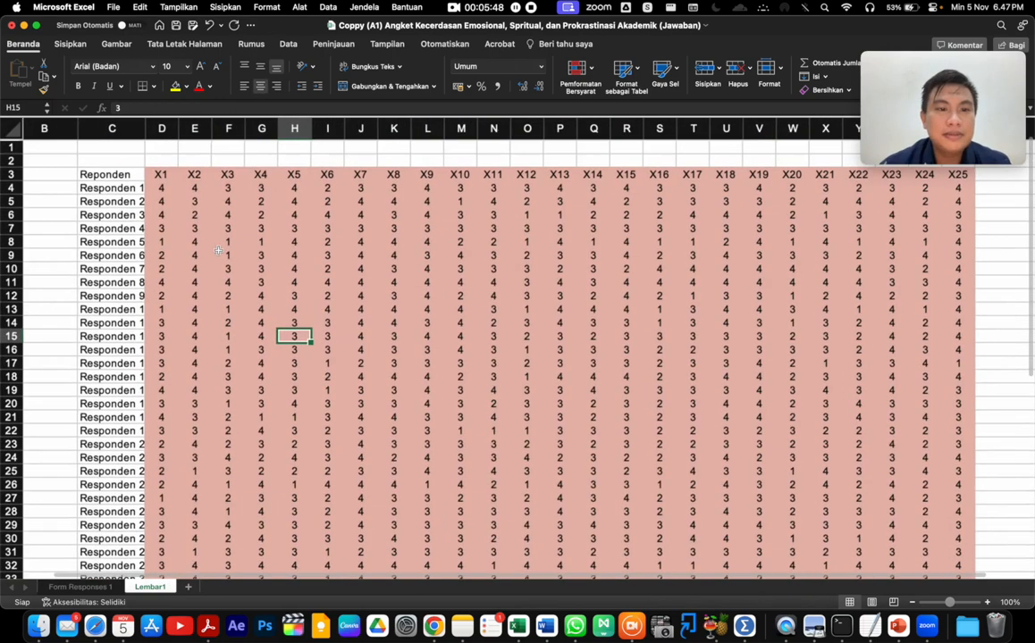
{"action": "mouse_move", "coordinate": [154, 132]}
{"action": "left_mouse_down"}
{"action": "mouse_move", "coordinate": [212, 128]}
{"action": "mouse_move", "coordinate": [173, 127]}
{"action": "left_mouse_up"}
Add a TOTAL header in cell AC3, directly after the X25 column
{"action": "scroll", "coordinate": [325, 265], "scroll_direction": "right", "scroll_amount": 5}
{"action": "scroll", "coordinate": [326, 265], "scroll_direction": "down", "scroll_amount": 5}
{"action": "left_click", "coordinate": [607, 154]}
{"action": "type", "text": "total"}
{"action": "key", "text": "Return"}
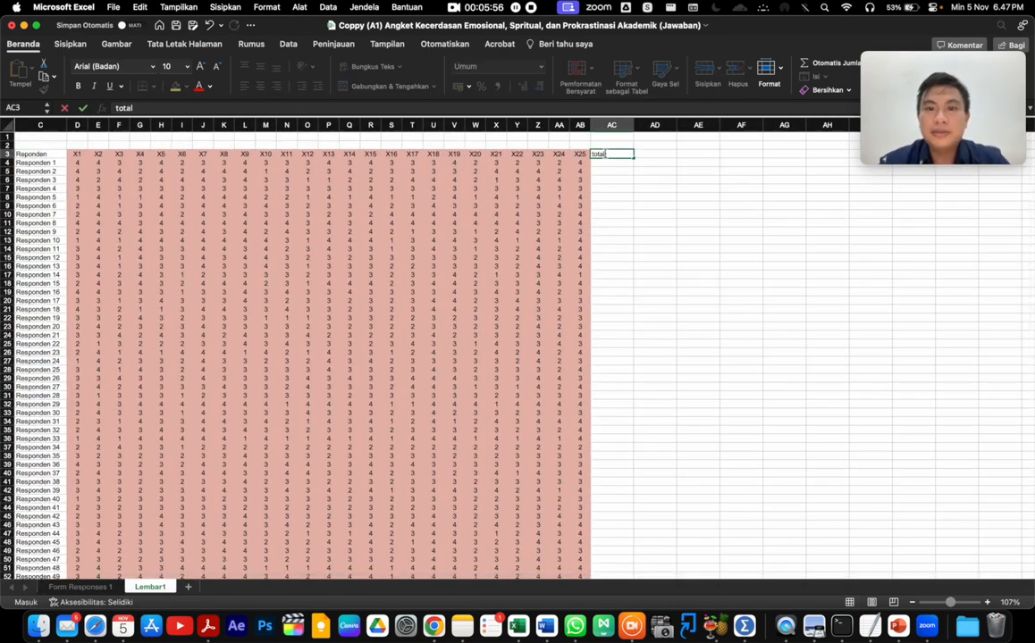
{"action": "left_click", "coordinate": [611, 154]}
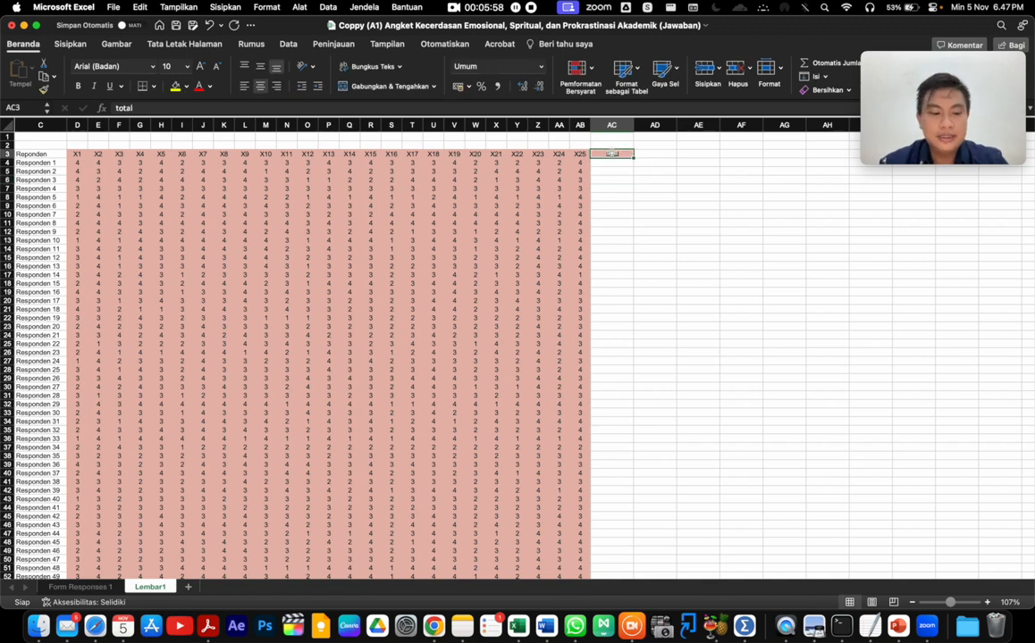
{"action": "type", "text": "tot"}
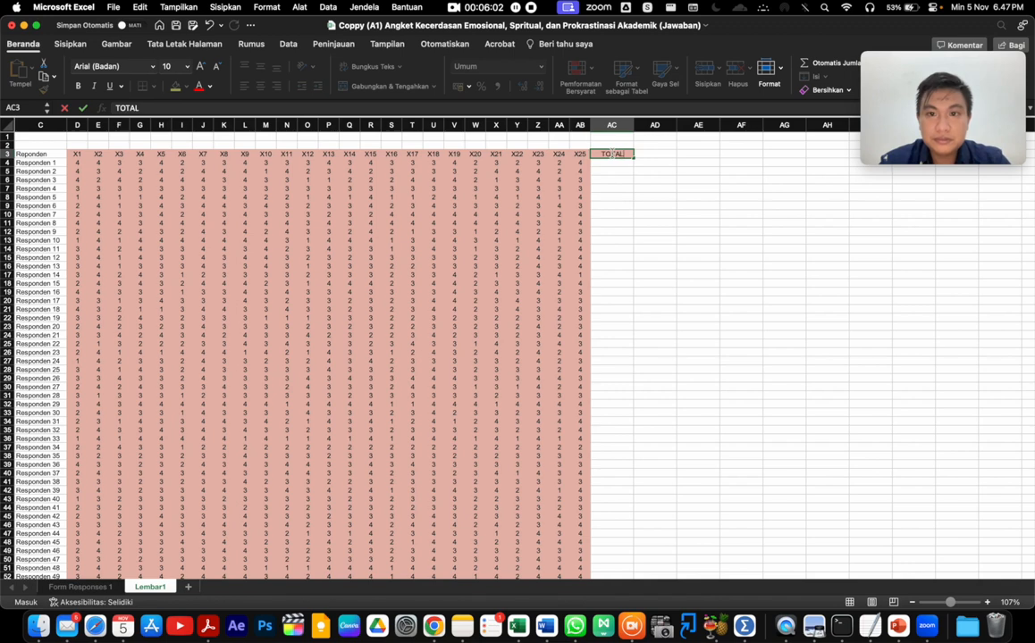
{"action": "type", "text": "AL"}
{"action": "key", "text": "Return"}
Sum Responden 1's item scores in AC4 with =SUM(D4:AB4), and center the contents of column AC
{"action": "type", "text": "=SUM"}
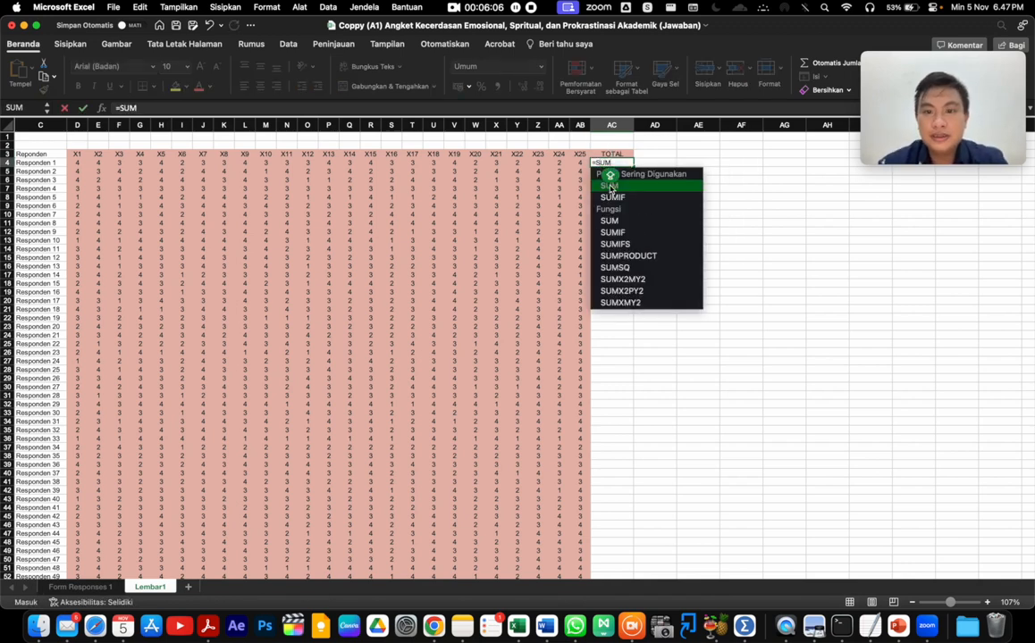
{"action": "double_click", "coordinate": [610, 186]}
{"action": "left_click_drag", "start_coordinate": [78, 163], "coordinate": [579, 166]}
{"action": "key", "text": "Return"}
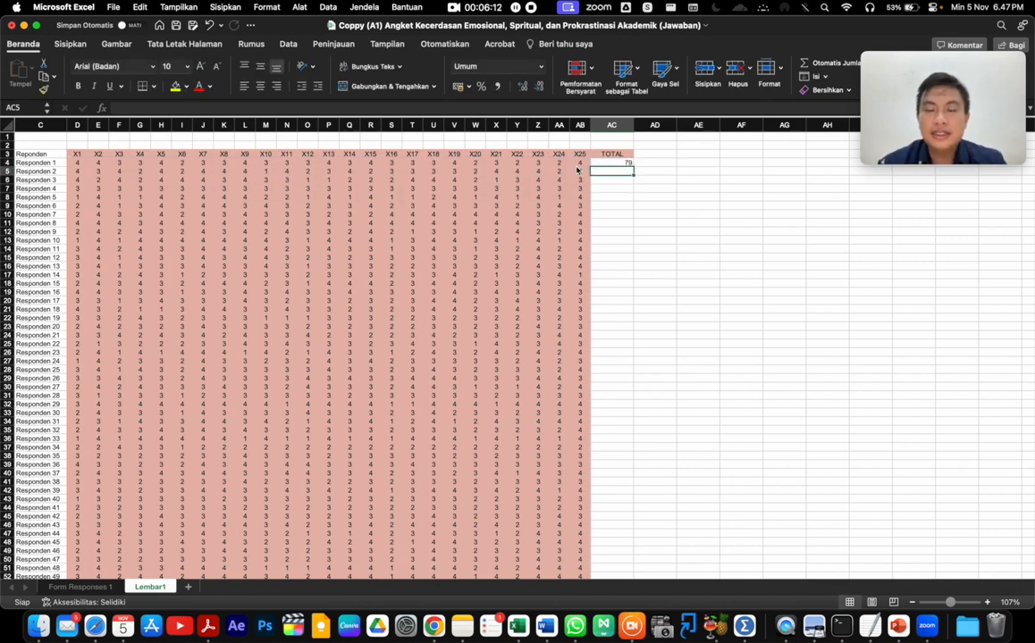
{"action": "left_click", "coordinate": [613, 125]}
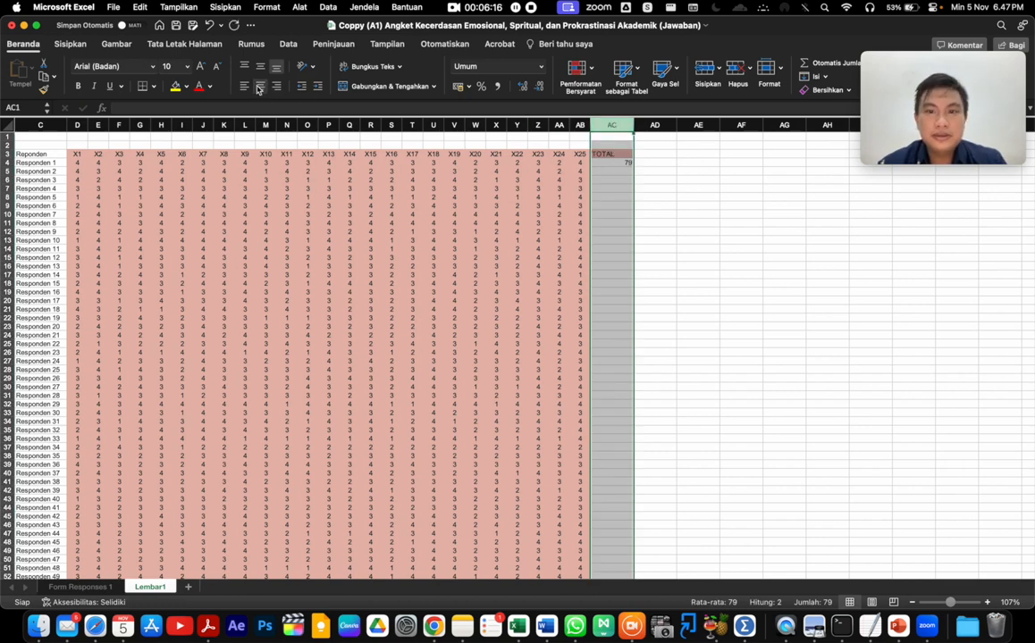
{"action": "left_click", "coordinate": [680, 217]}
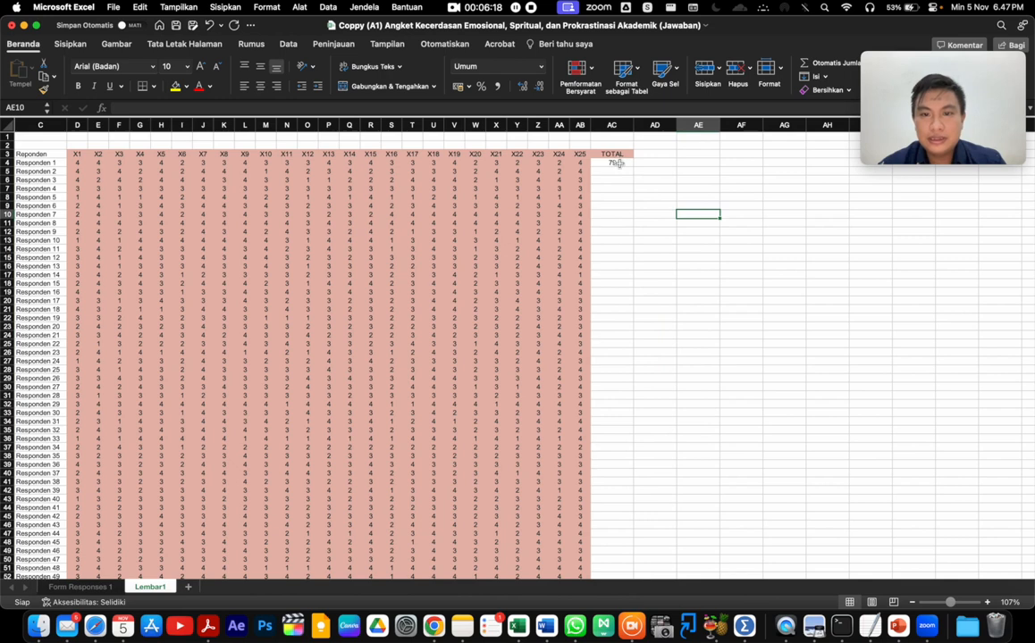
Fill the AC4 sum formula down the TOTAL column to row 103 for all 100 respondents
{"action": "left_click", "coordinate": [619, 164]}
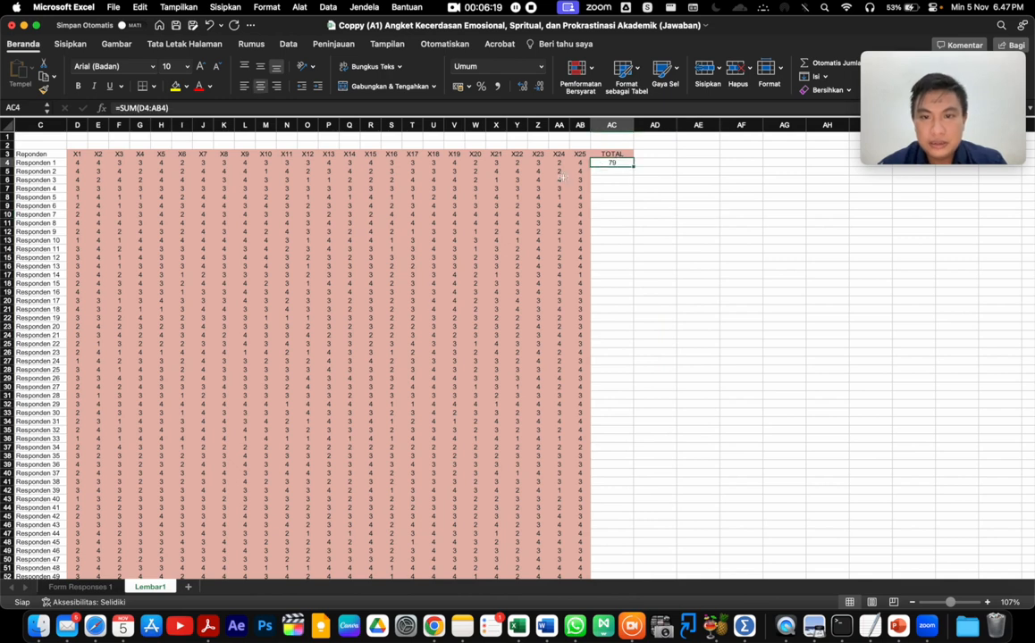
{"action": "double_click", "coordinate": [632, 166]}
{"action": "scroll", "coordinate": [626, 305], "scroll_direction": "down", "scroll_amount": 5}
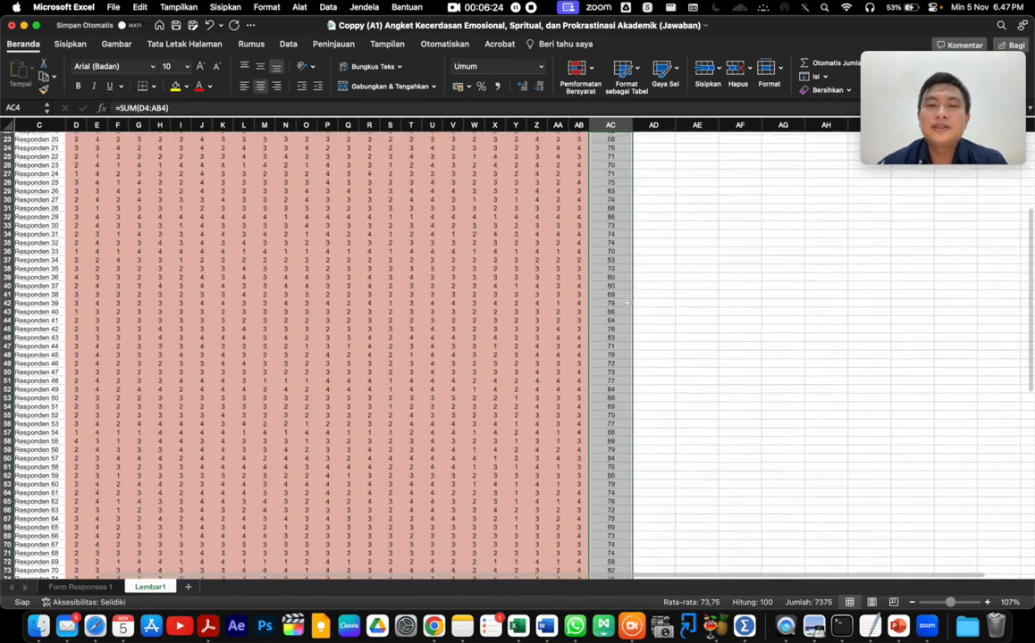
{"action": "scroll", "coordinate": [624, 302], "scroll_direction": "down", "scroll_amount": 15}
{"action": "scroll", "coordinate": [623, 303], "scroll_direction": "up", "scroll_amount": 3}
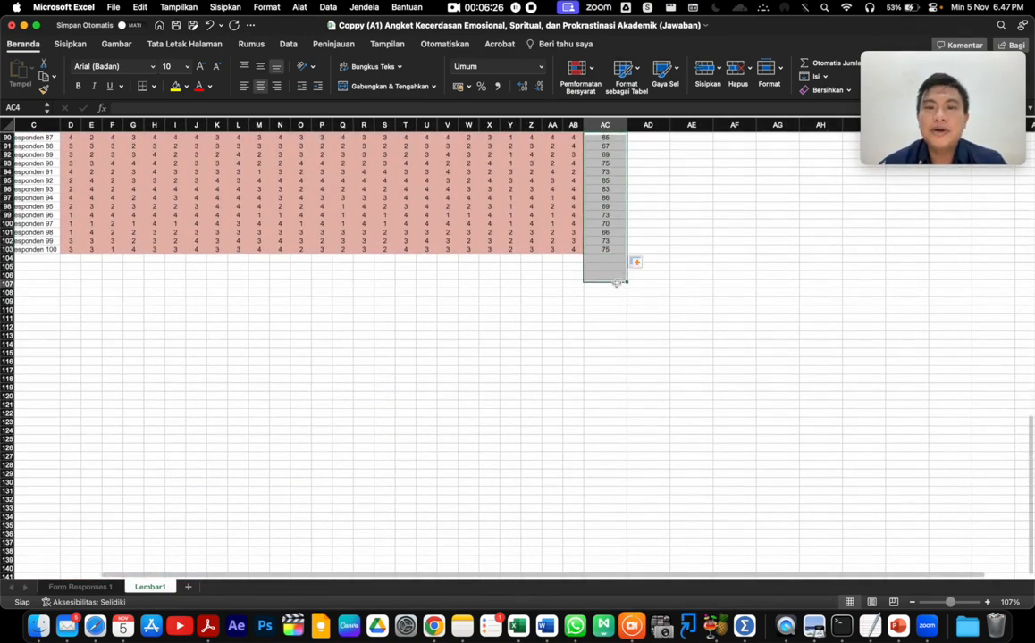
{"action": "left_click", "coordinate": [616, 283]}
{"action": "scroll", "coordinate": [618, 283], "scroll_direction": "up", "scroll_amount": 20}
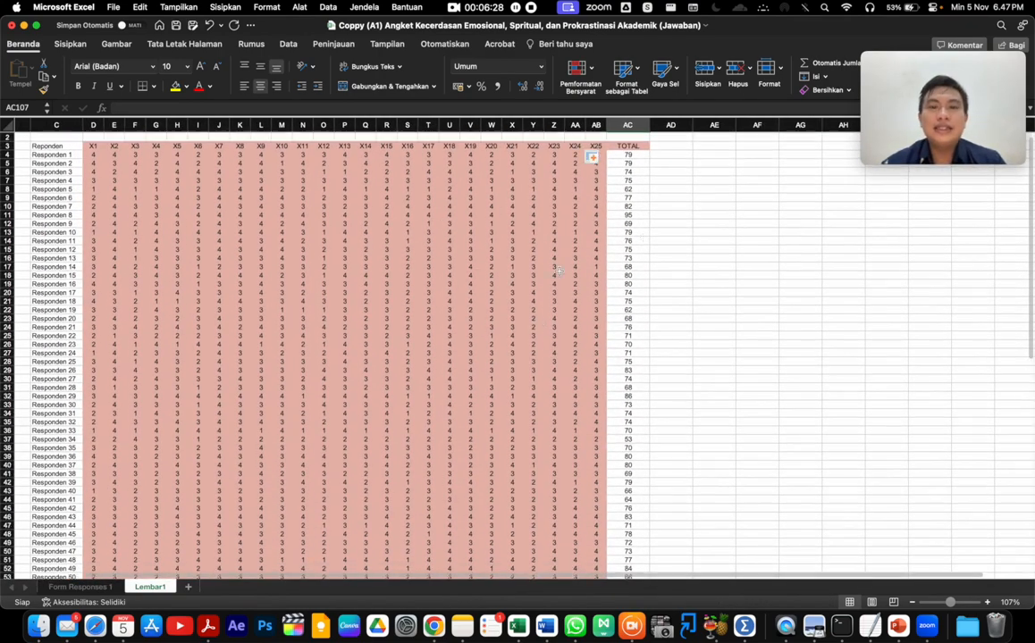
{"action": "scroll", "coordinate": [560, 275], "scroll_direction": "up", "scroll_amount": 2}
{"action": "scroll", "coordinate": [559, 275], "scroll_direction": "down", "scroll_amount": 2}
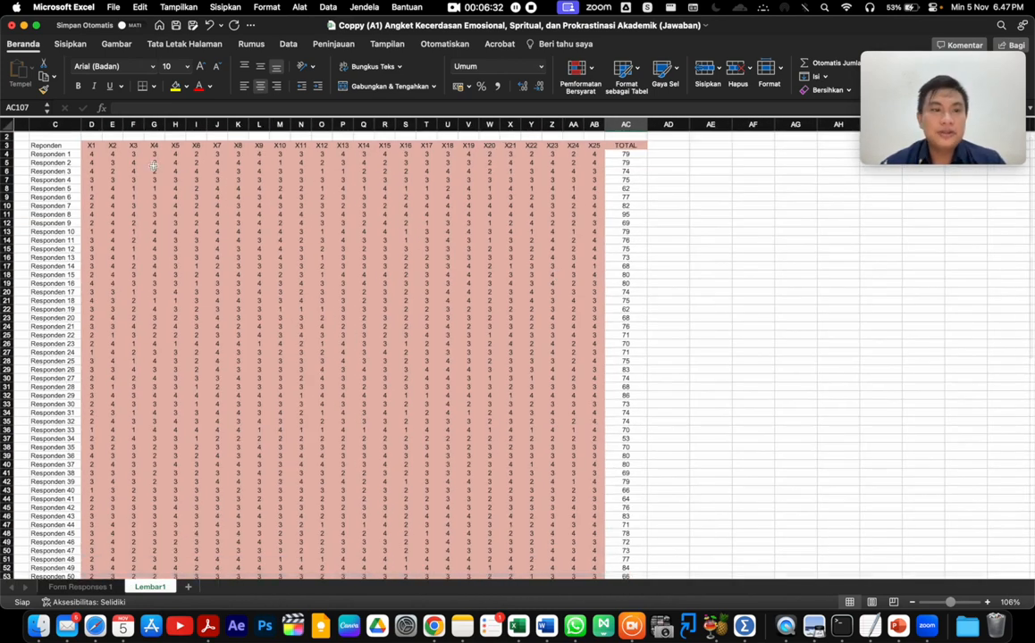
Remove the red fill from the header cells D3:AC3, X1 through TOTAL
{"action": "left_click_drag", "start_coordinate": [93, 144], "coordinate": [636, 563]}
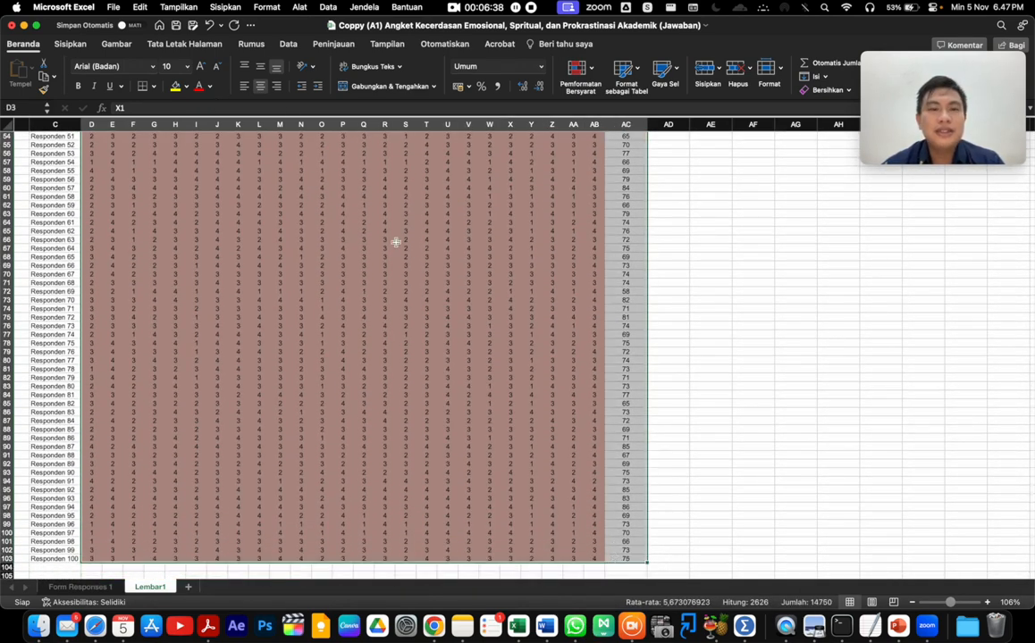
{"action": "scroll", "coordinate": [312, 153], "scroll_direction": "up", "scroll_amount": 15}
{"action": "left_click", "coordinate": [312, 153]}
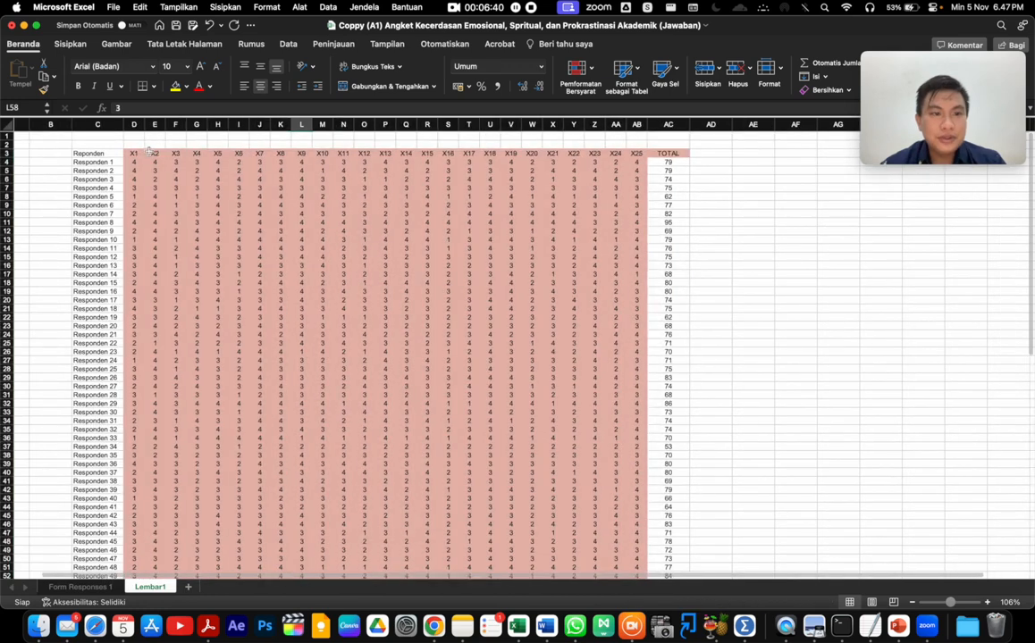
{"action": "left_click_drag", "start_coordinate": [131, 152], "coordinate": [679, 154]}
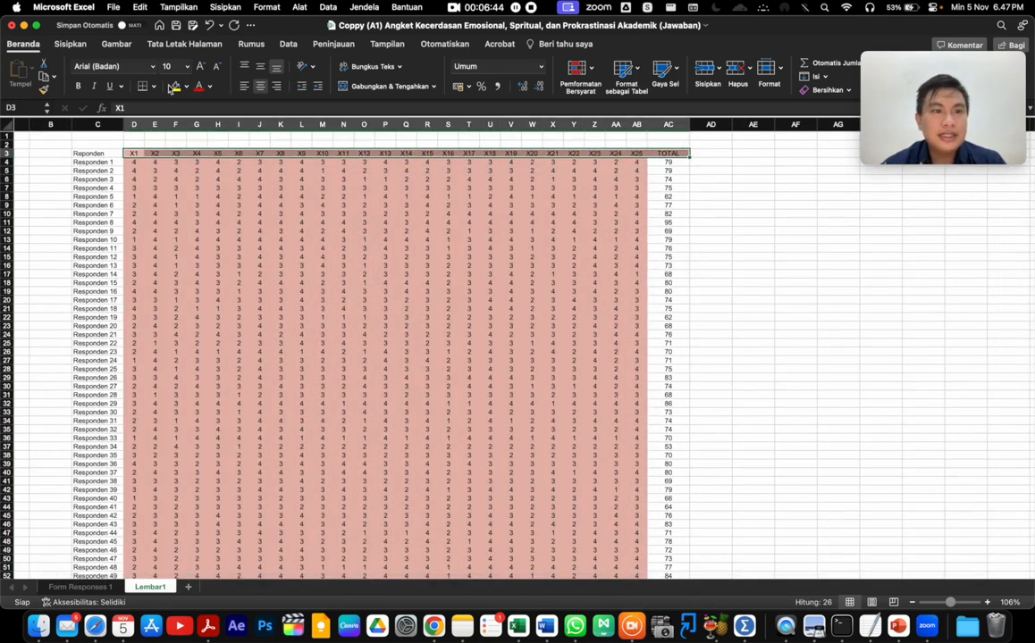
{"action": "left_click", "coordinate": [186, 87]}
{"action": "left_click", "coordinate": [179, 140]}
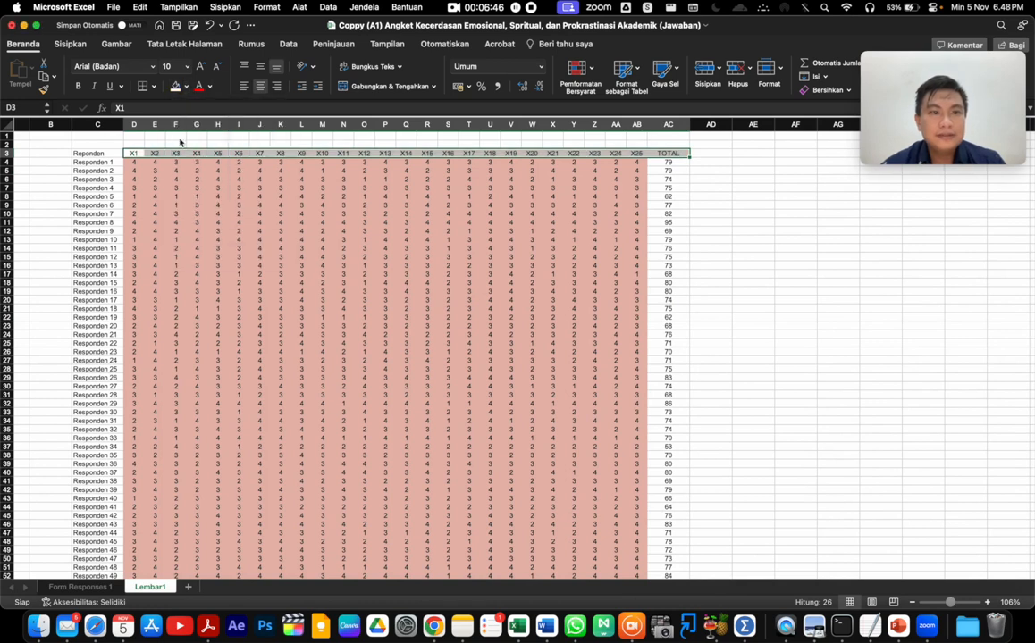
Shade the TOTAL values in AC4:AC103 with a light pink fill
{"action": "left_click", "coordinate": [767, 267]}
{"action": "left_click_drag", "start_coordinate": [659, 166], "coordinate": [686, 567]}
{"action": "left_click_drag", "start_coordinate": [657, 635], "coordinate": [668, 560]}
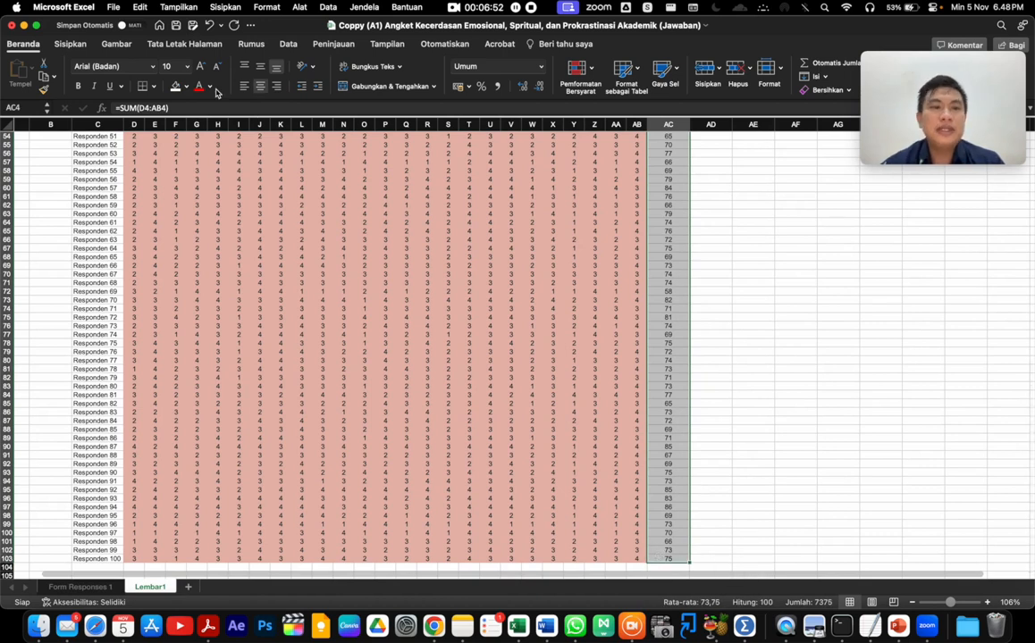
{"action": "left_click", "coordinate": [187, 86]}
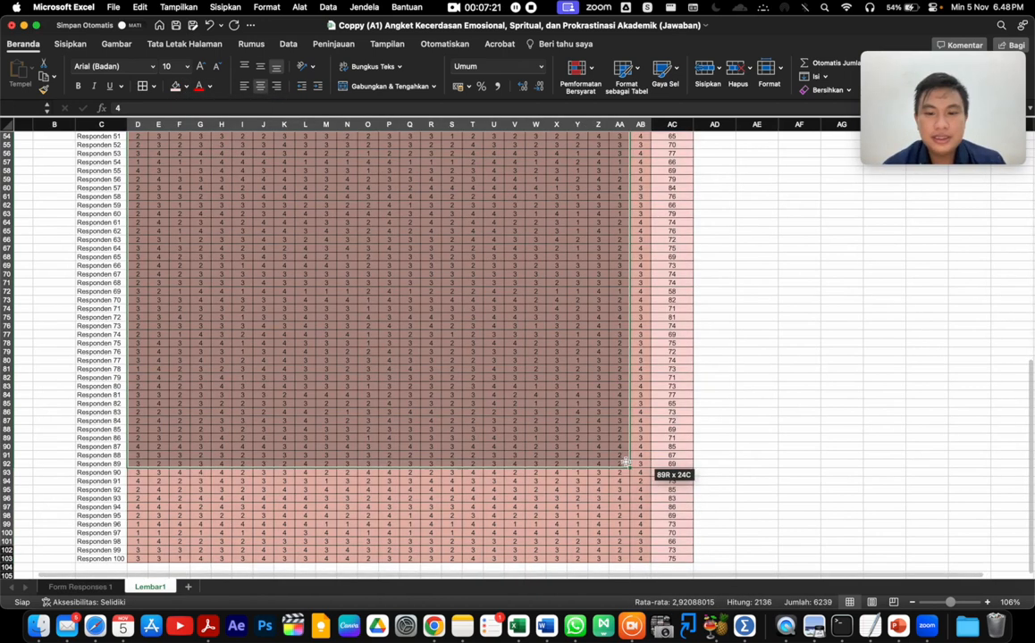
Copy the item scores and totals in D4:AC103, switch to SPSS Statistics, and paste them from the first data cell
{"action": "left_click_drag", "start_coordinate": [624, 462], "coordinate": [668, 558]}
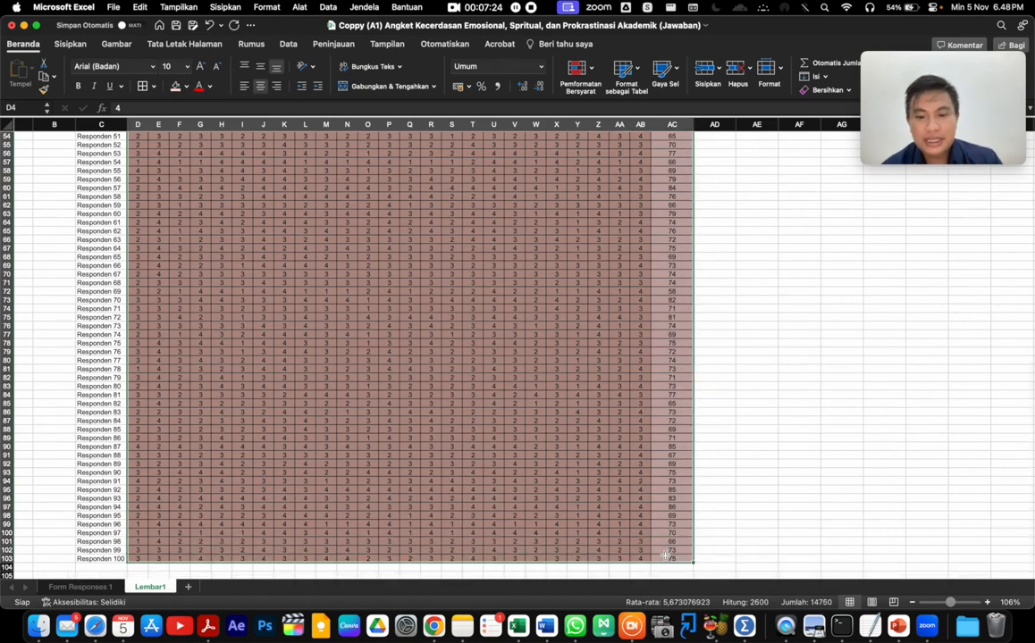
{"action": "key", "text": "super+c"}
{"action": "left_click", "coordinate": [749, 621]}
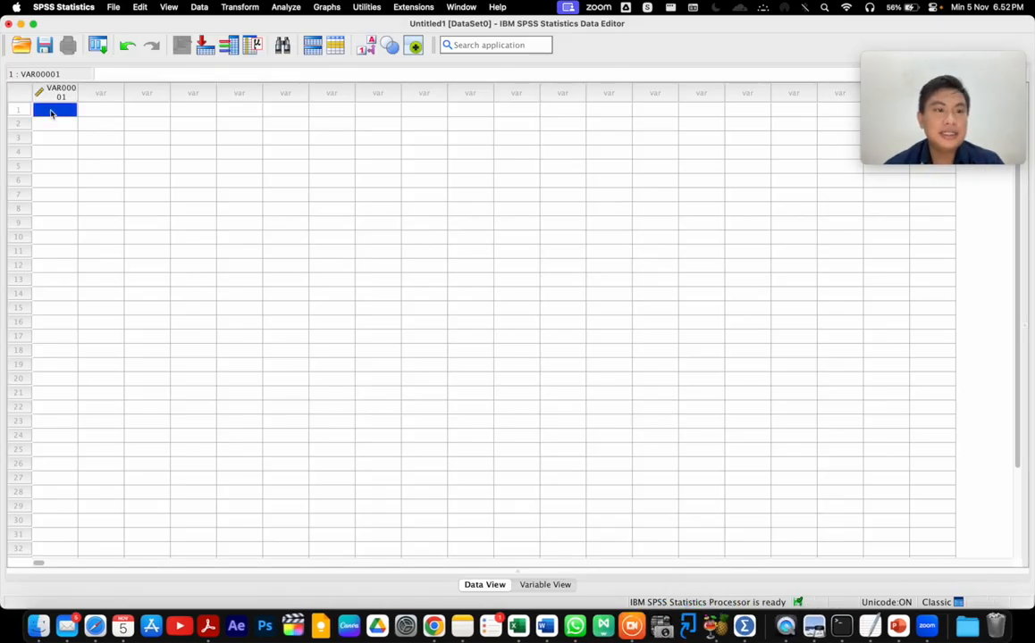
{"action": "right_click", "coordinate": [51, 113]}
{"action": "left_click", "coordinate": [79, 165]}
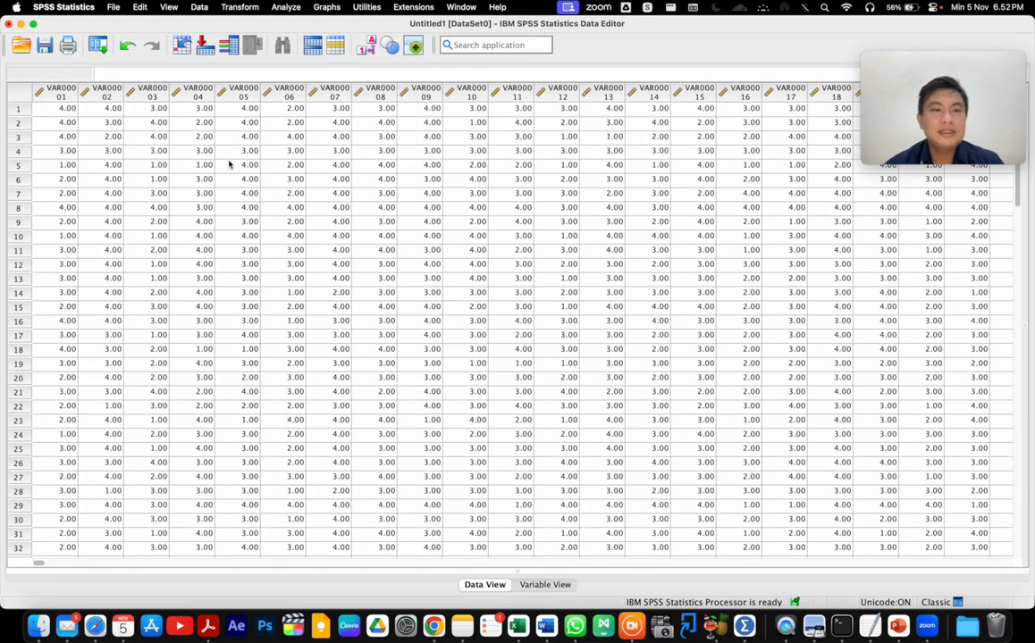
{"action": "scroll", "coordinate": [116, 103], "scroll_direction": "right", "scroll_amount": 10}
{"action": "scroll", "coordinate": [116, 102], "scroll_direction": "down", "scroll_amount": 1}
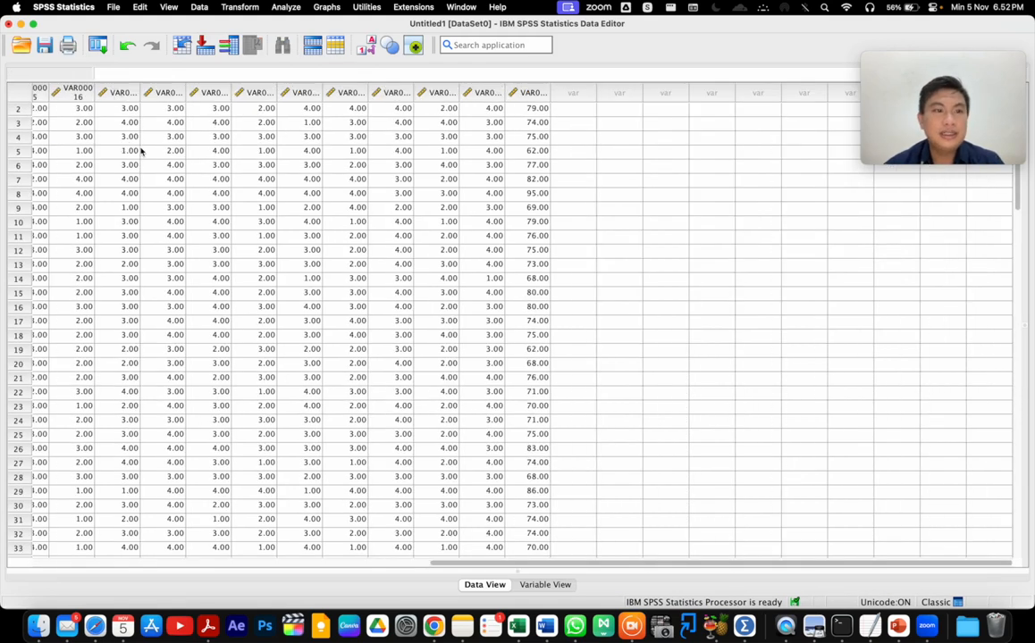
{"action": "scroll", "coordinate": [140, 151], "scroll_direction": "left", "scroll_amount": 10}
{"action": "scroll", "coordinate": [140, 151], "scroll_direction": "up", "scroll_amount": 1}
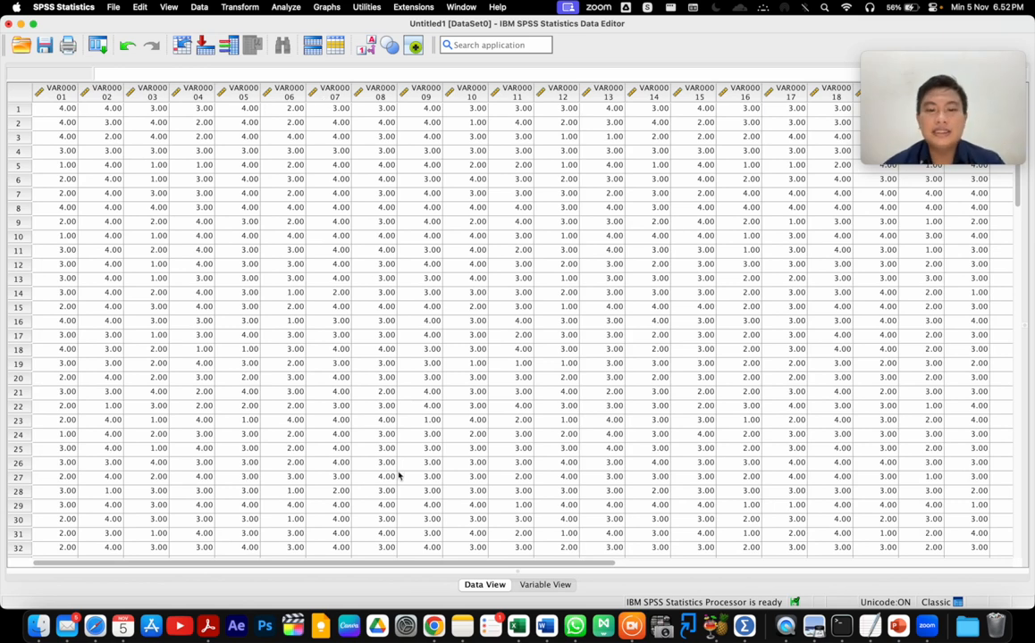
Rename the last variable, VAR00026, as TOTAL in the variable definitions
{"action": "left_click", "coordinate": [545, 584]}
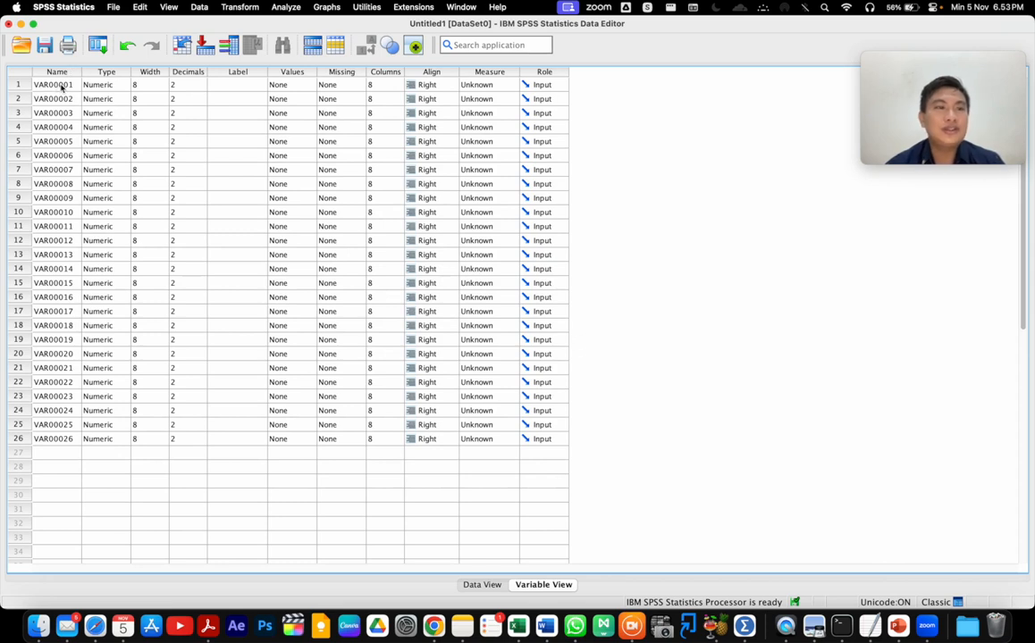
{"action": "left_click_drag", "start_coordinate": [53, 89], "coordinate": [48, 427]}
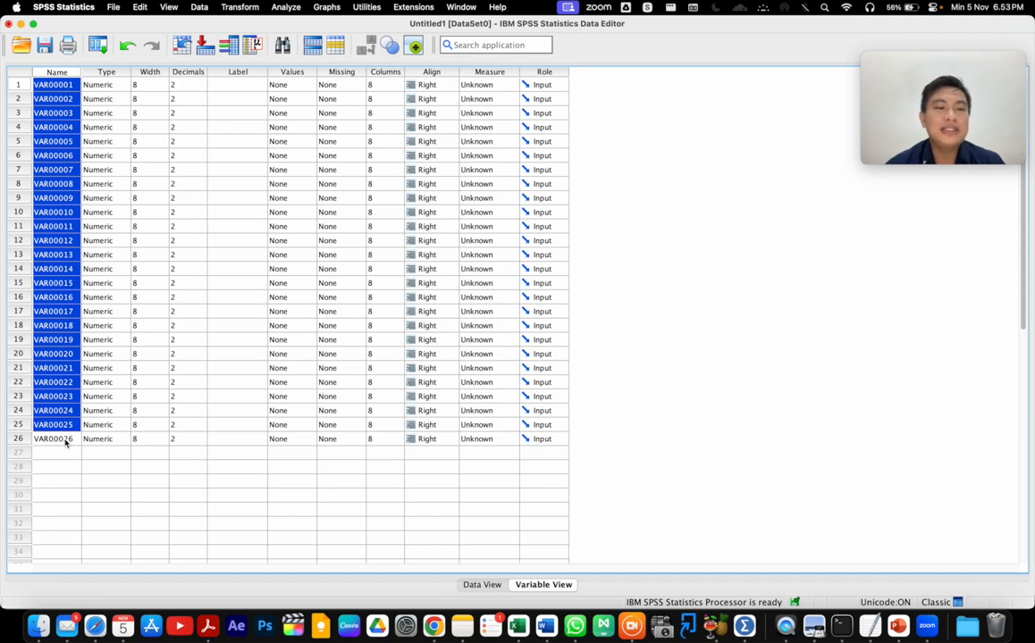
{"action": "double_click", "coordinate": [65, 442]}
{"action": "double_click", "coordinate": [64, 438]}
{"action": "type", "text": "TOTAL"}
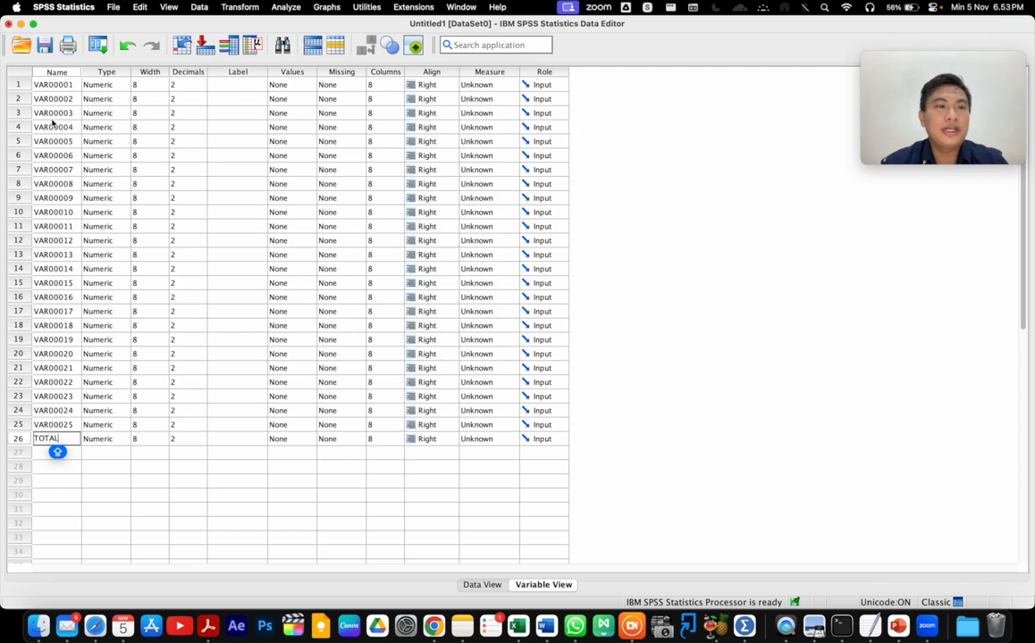
Replace VAR000 with X in the names of the first 25 variables, giving X01 through X25
{"action": "left_click_drag", "start_coordinate": [61, 85], "coordinate": [42, 422]}
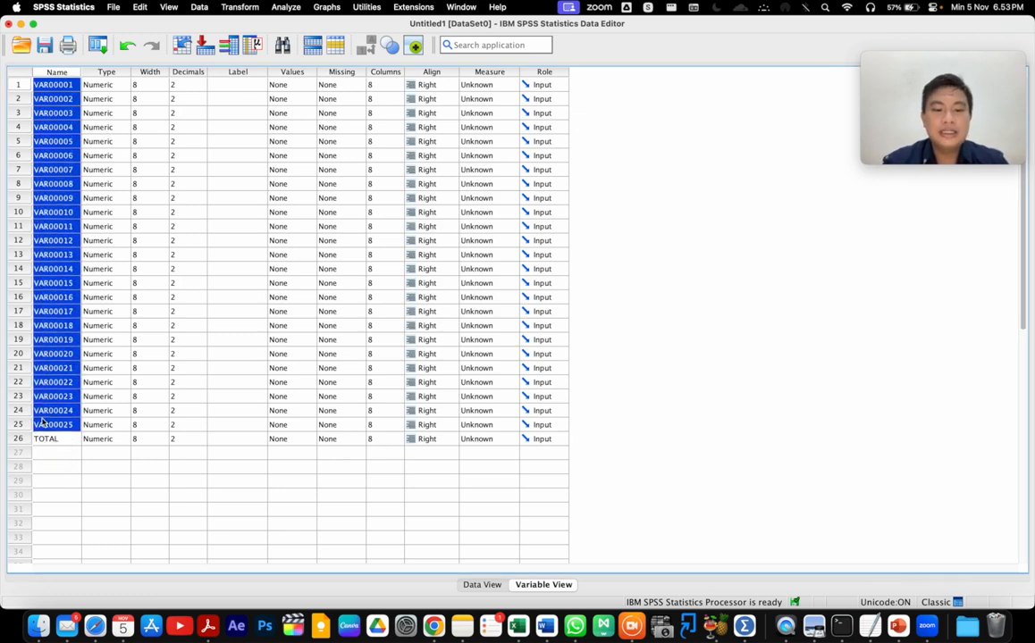
{"action": "key", "text": "super+f"}
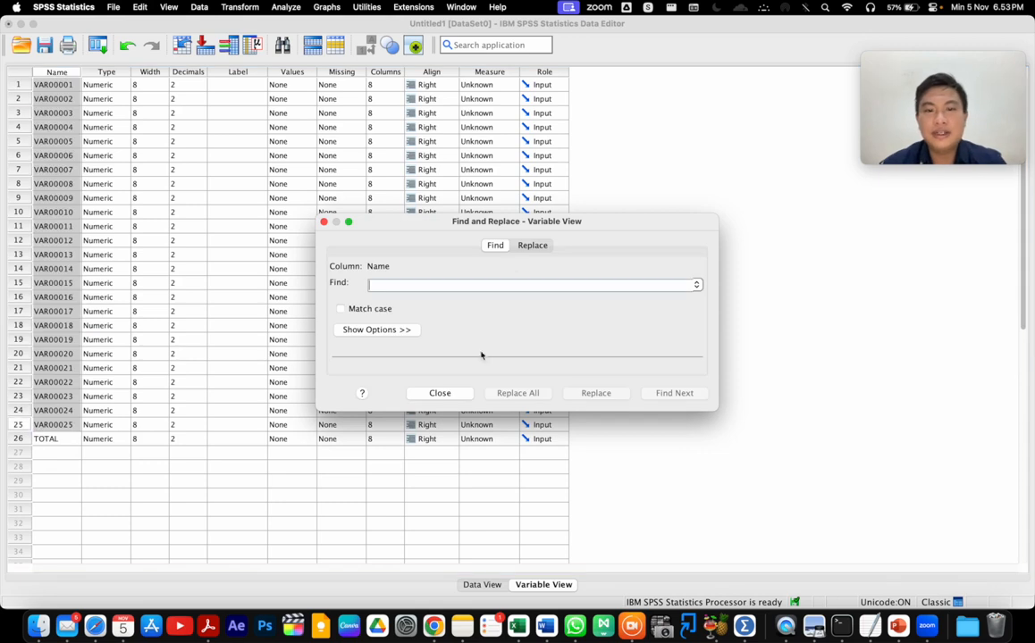
{"action": "left_click", "coordinate": [533, 246]}
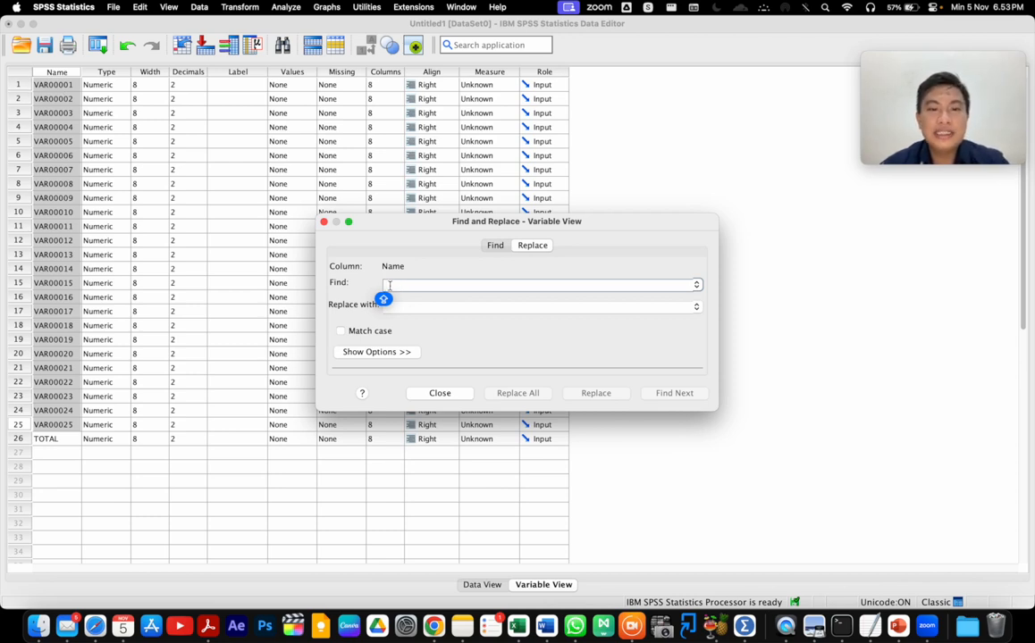
{"action": "type", "text": "V"}
{"action": "key", "text": "BackSpace"}
{"action": "type", "text": "000"}
{"action": "left_click", "coordinate": [409, 307]}
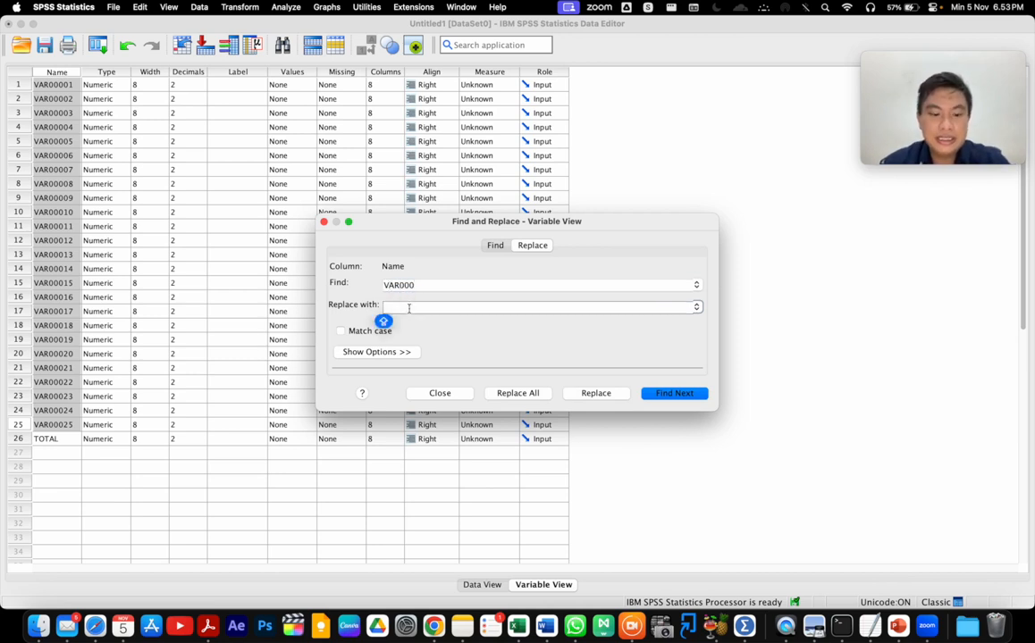
{"action": "type", "text": "x"}
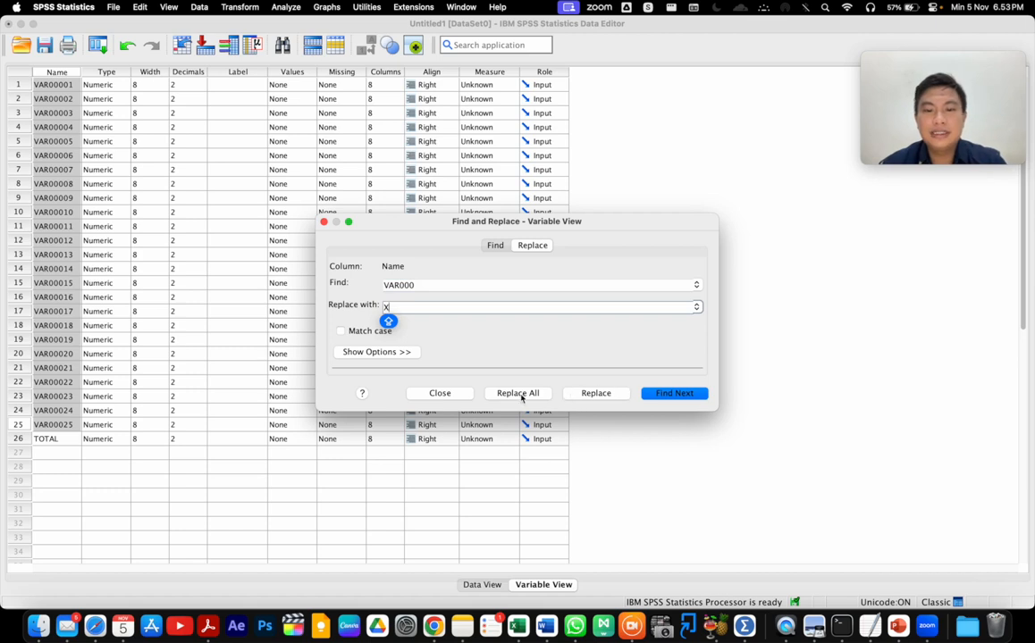
{"action": "left_click", "coordinate": [522, 396]}
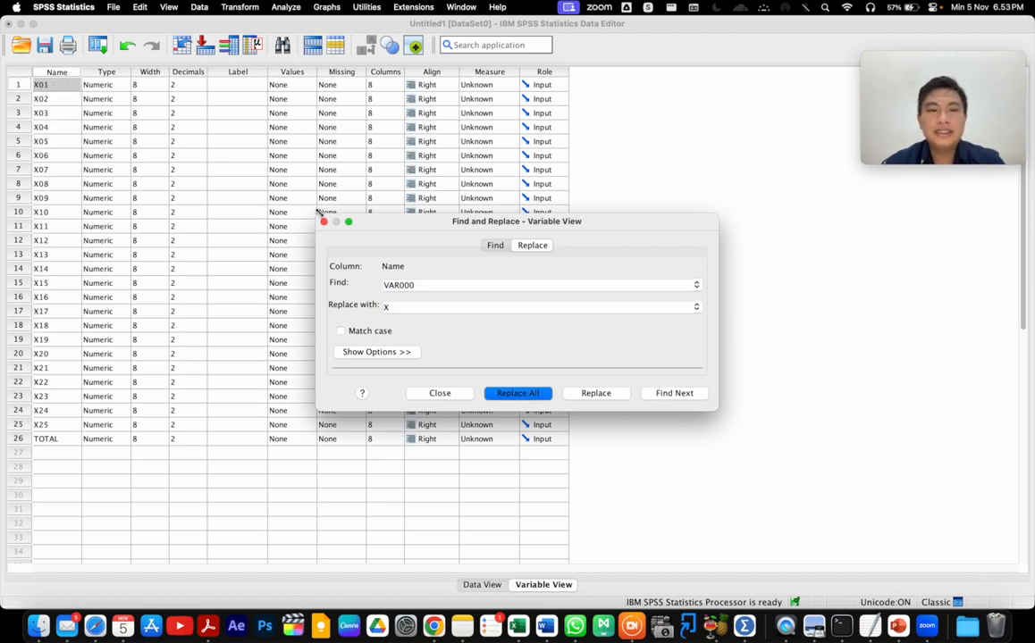
{"action": "left_click", "coordinate": [440, 393]}
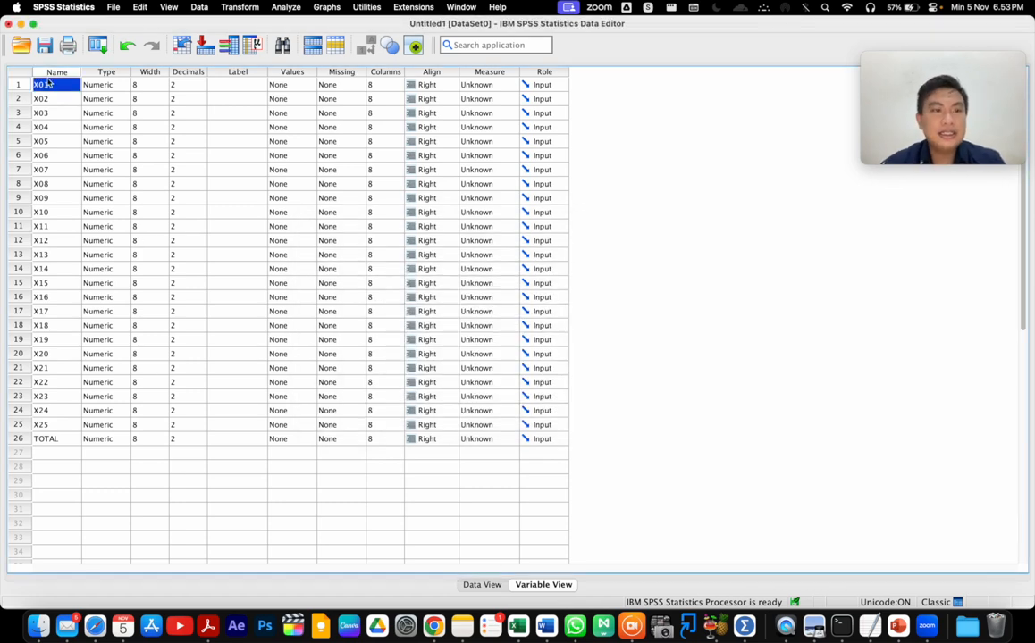
Run a two-tailed Pearson Bivariate Correlation on X01 through X25 and TOTAL, with significant correlations flagged
{"action": "left_click", "coordinate": [483, 585]}
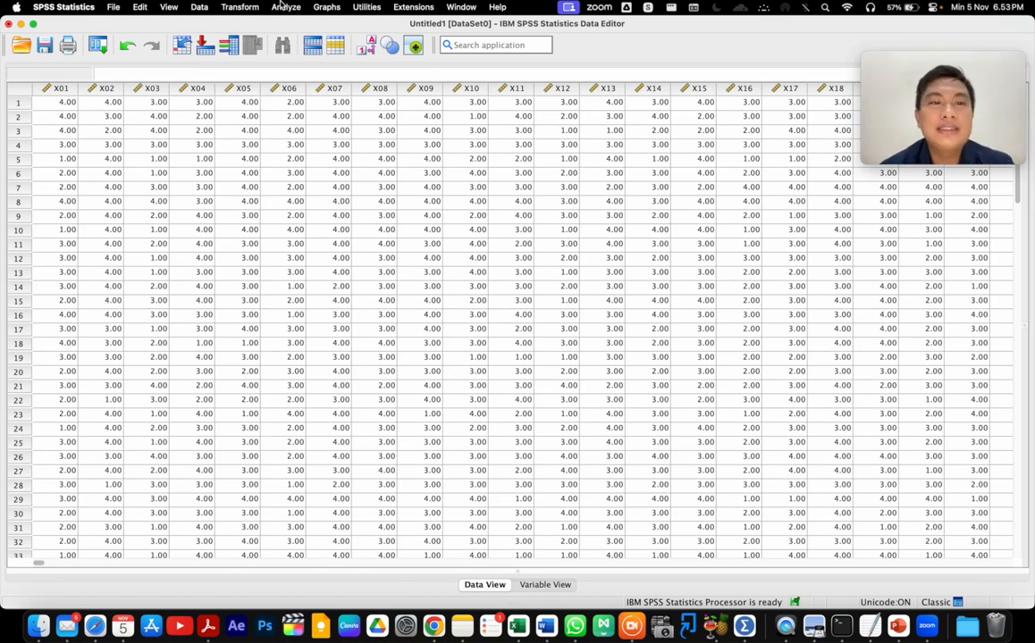
{"action": "left_click", "coordinate": [286, 8]}
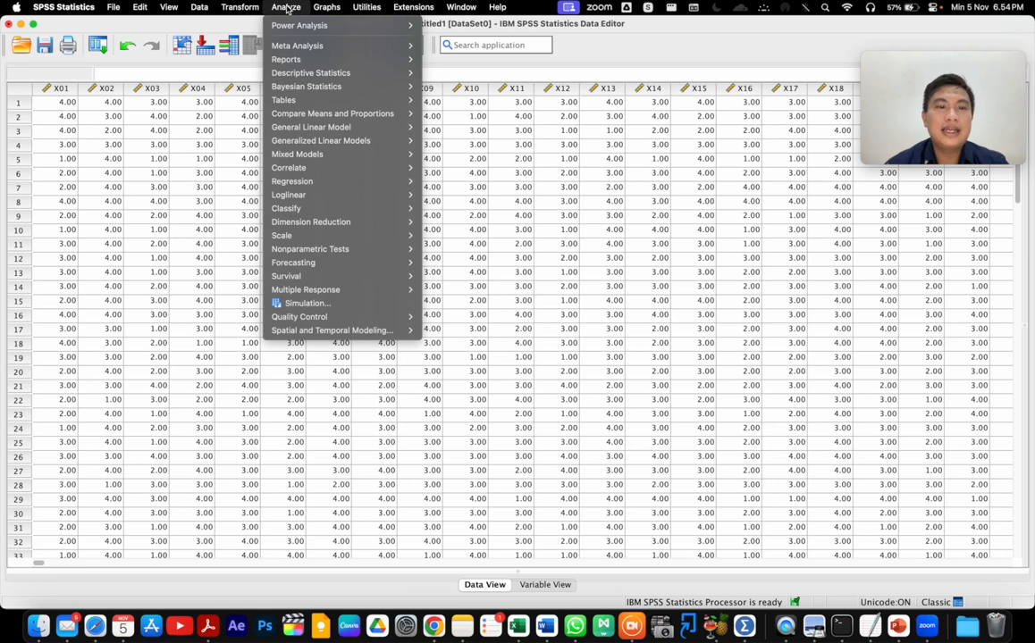
{"action": "mouse_move", "coordinate": [284, 169]}
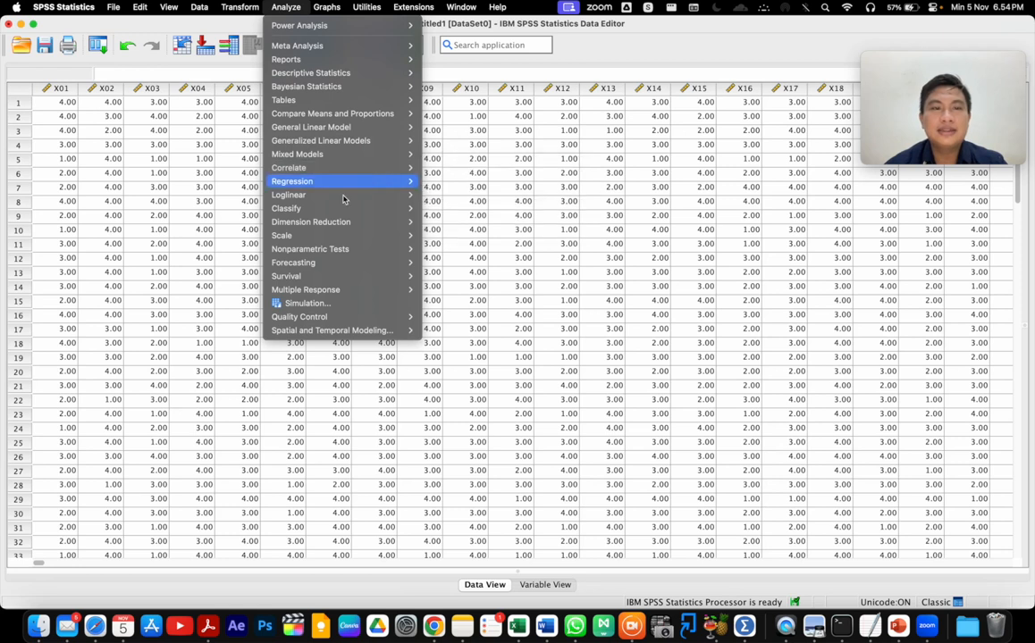
{"action": "left_click", "coordinate": [284, 8]}
{"action": "left_click", "coordinate": [286, 7]}
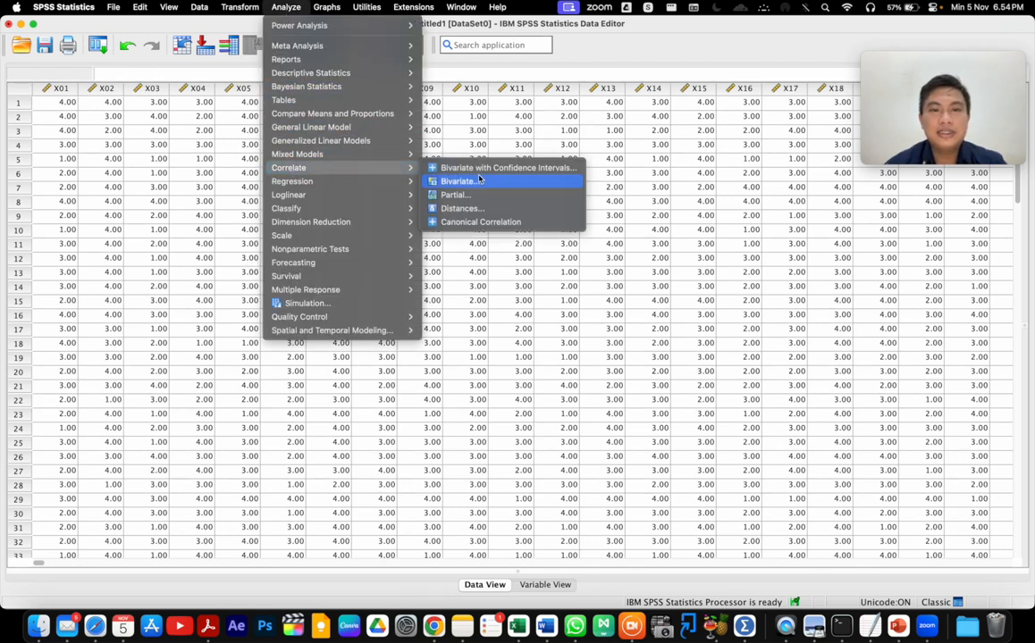
{"action": "left_click", "coordinate": [458, 182]}
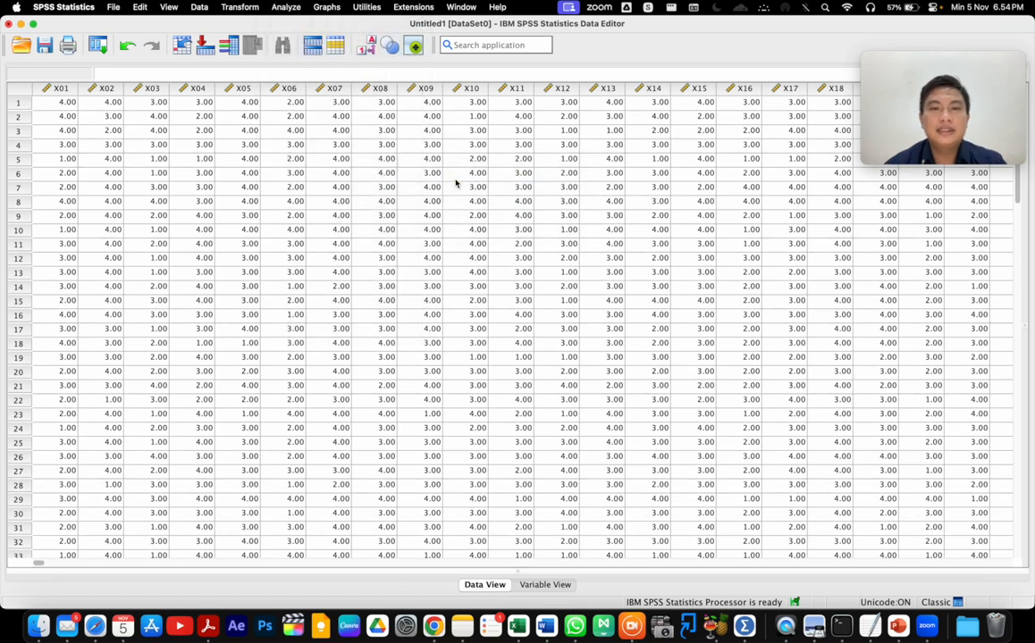
{"action": "scroll", "coordinate": [400, 250], "scroll_direction": "down", "scroll_amount": 5}
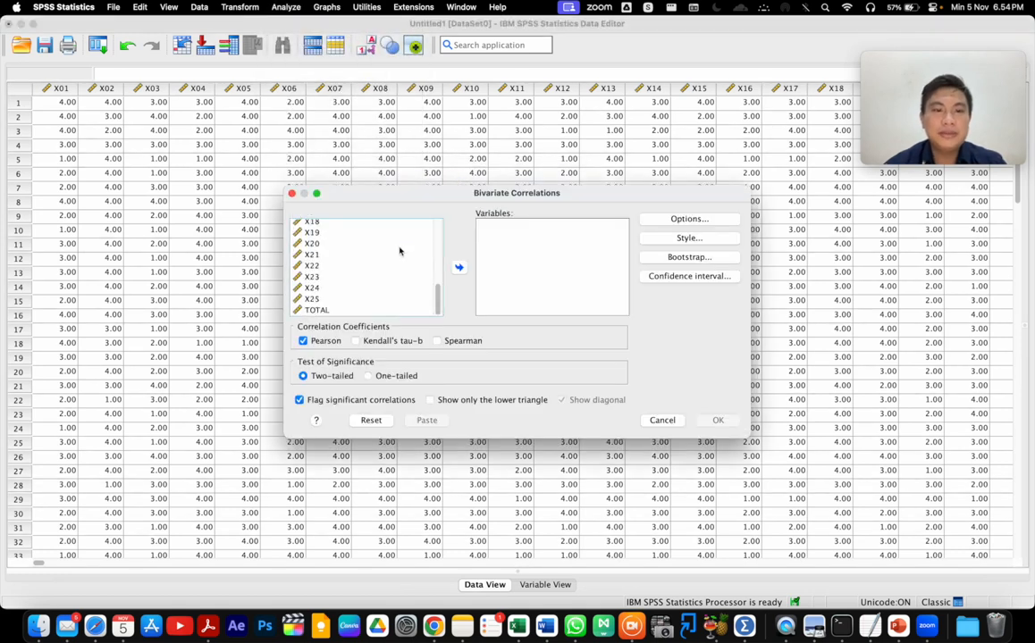
{"action": "scroll", "coordinate": [400, 250], "scroll_direction": "up", "scroll_amount": 5}
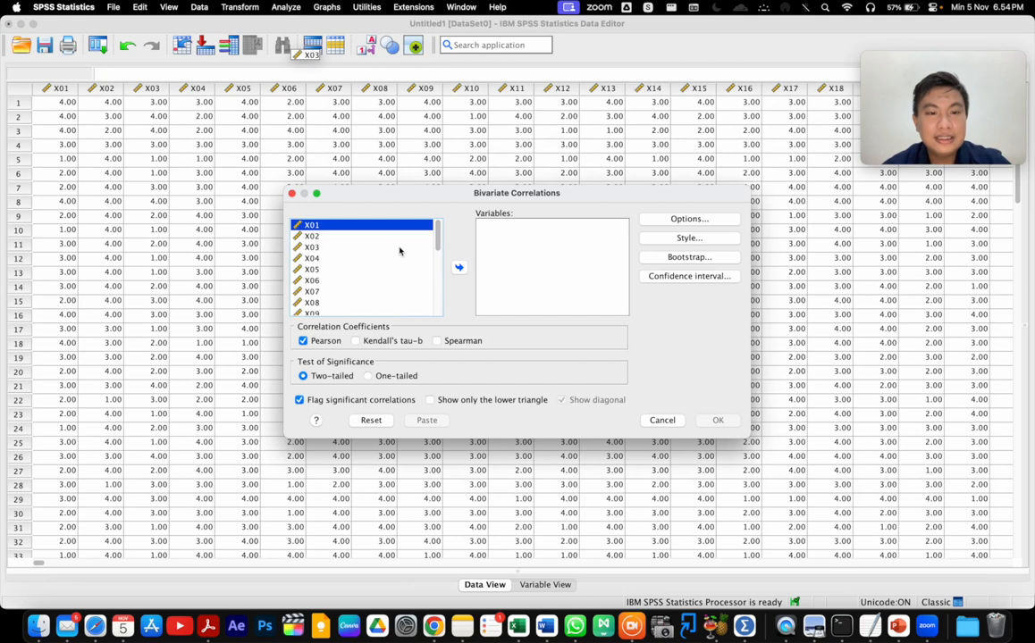
{"action": "key", "text": "super+a"}
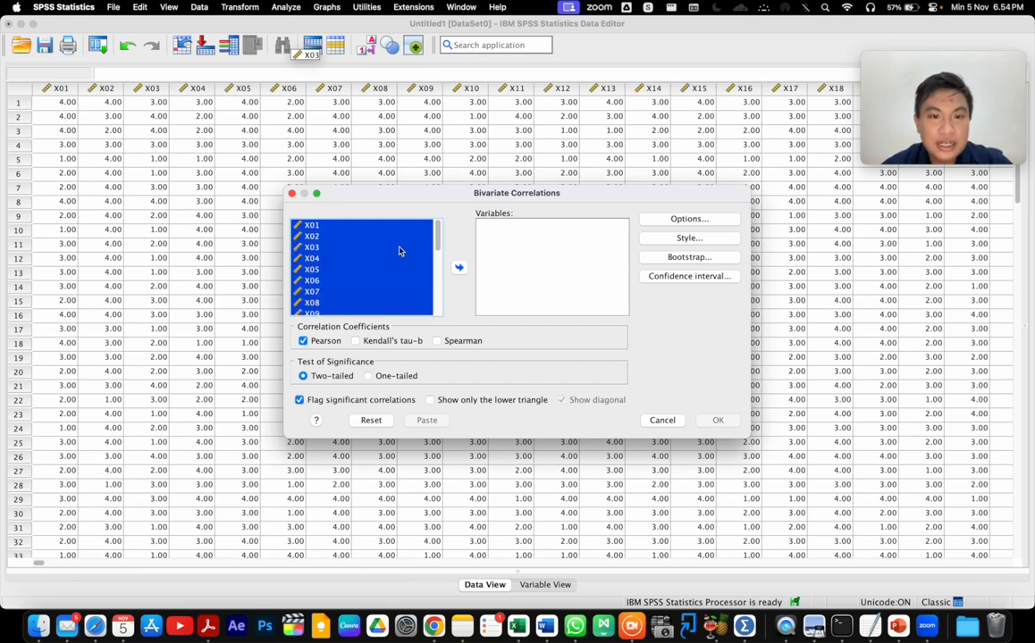
{"action": "left_click", "coordinate": [460, 269]}
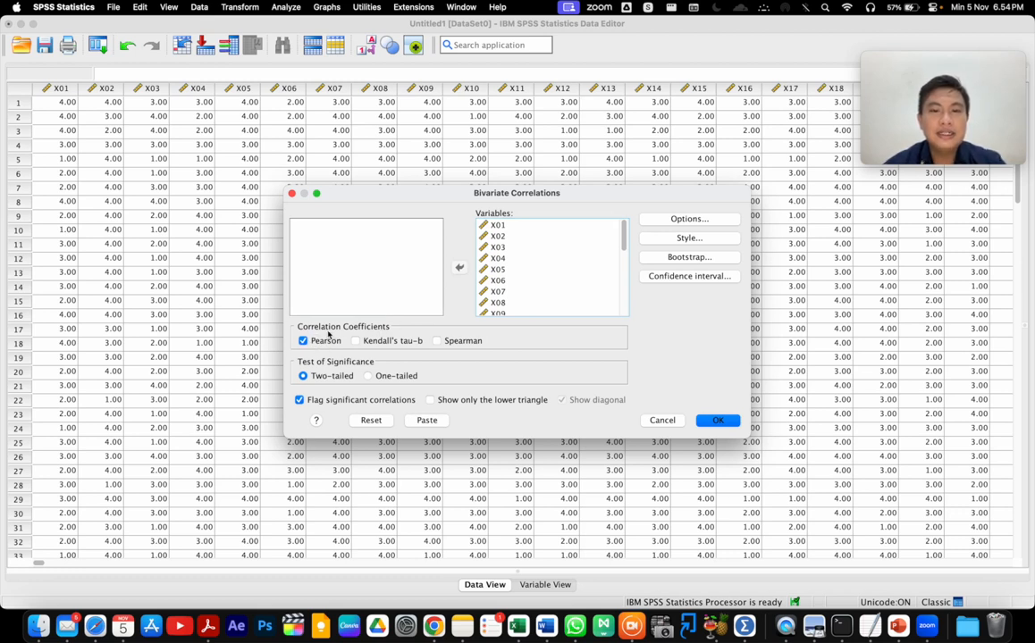
{"action": "left_click", "coordinate": [718, 421]}
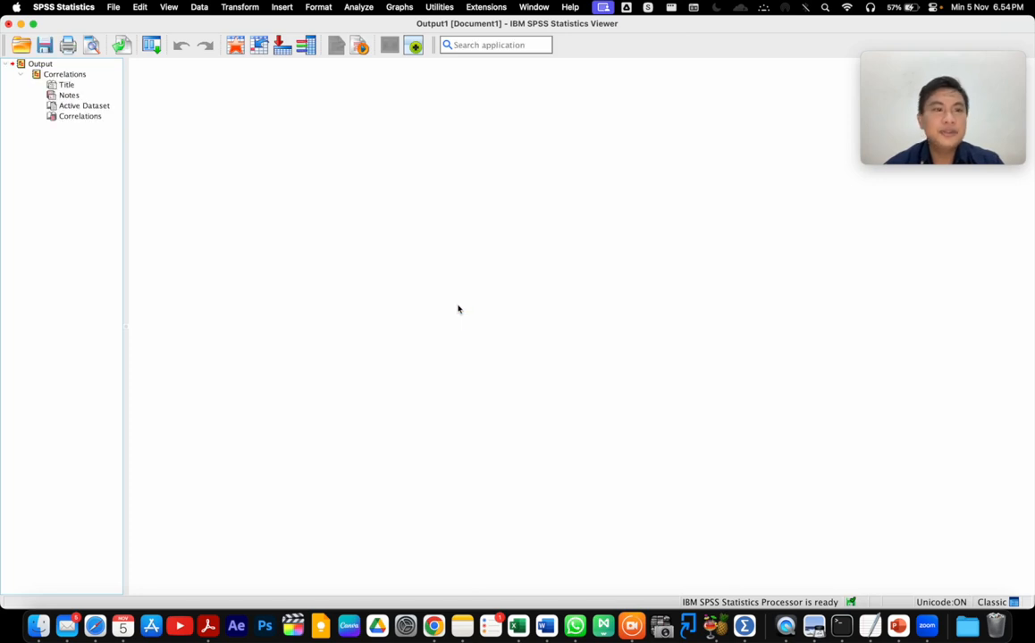
Examine the Correlations table, especially each item's Pearson correlation and significance in the TOTAL column
{"action": "scroll", "coordinate": [458, 308], "scroll_direction": "down", "scroll_amount": 5}
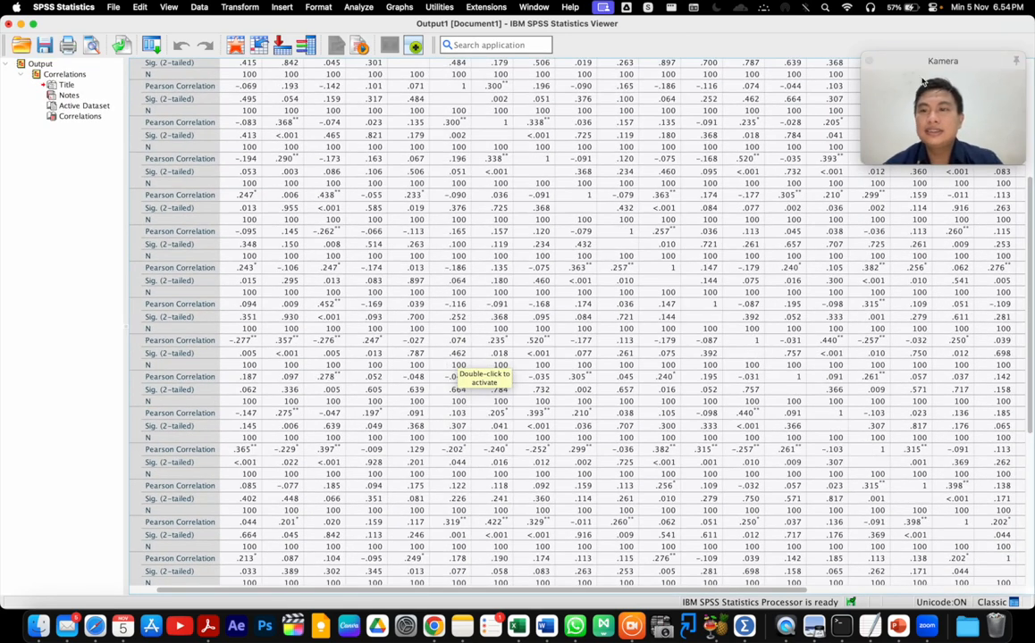
{"action": "scroll", "coordinate": [459, 365], "scroll_direction": "right", "scroll_amount": 8}
{"action": "left_click_drag", "start_coordinate": [924, 83], "coordinate": [68, 215]}
{"action": "scroll", "coordinate": [855, 159], "scroll_direction": "up", "scroll_amount": 5}
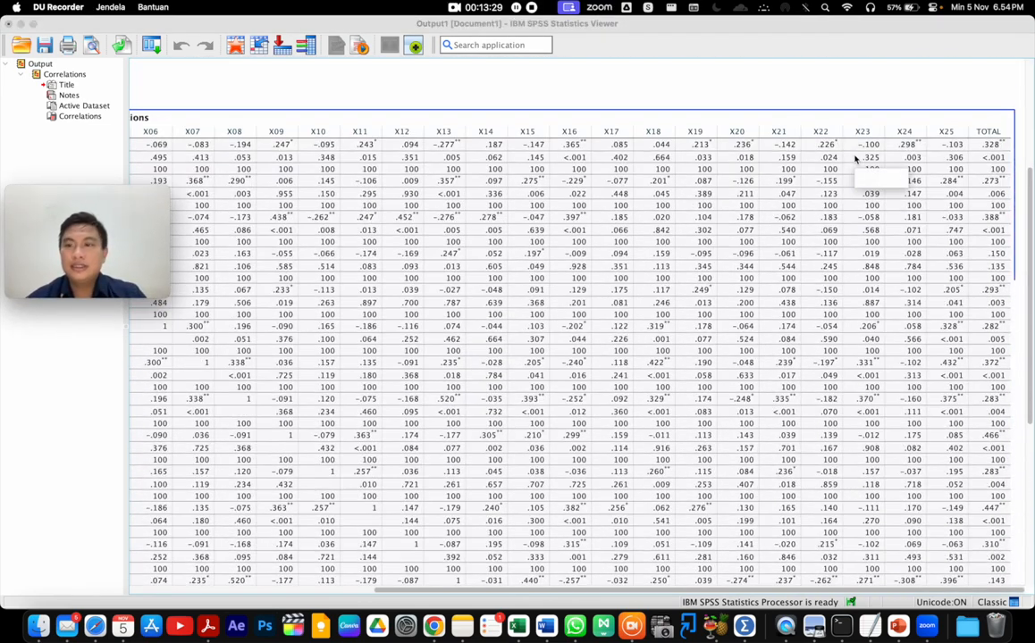
{"action": "scroll", "coordinate": [866, 162], "scroll_direction": "left", "scroll_amount": 3}
{"action": "scroll", "coordinate": [692, 185], "scroll_direction": "right", "scroll_amount": 2}
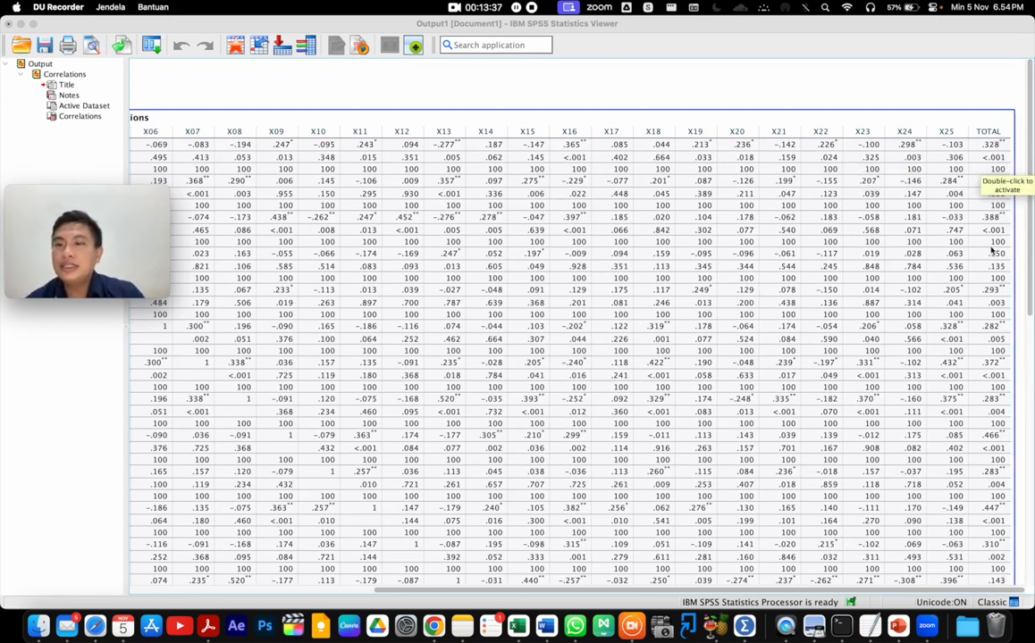
{"action": "scroll", "coordinate": [990, 252], "scroll_direction": "down", "scroll_amount": 5}
{"action": "scroll", "coordinate": [990, 252], "scroll_direction": "down", "scroll_amount": 8}
{"action": "scroll", "coordinate": [439, 277], "scroll_direction": "left", "scroll_amount": 2}
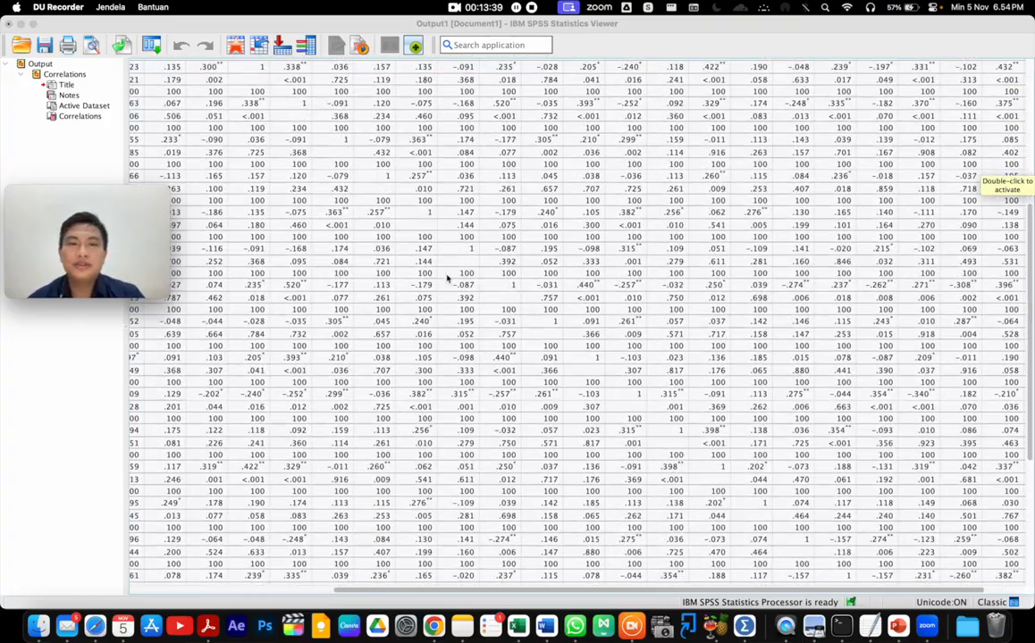
Copy the whole Correlations pivot table from the output
{"action": "scroll", "coordinate": [439, 277], "scroll_direction": "up", "scroll_amount": 13}
{"action": "scroll", "coordinate": [286, 117], "scroll_direction": "left", "scroll_amount": 2}
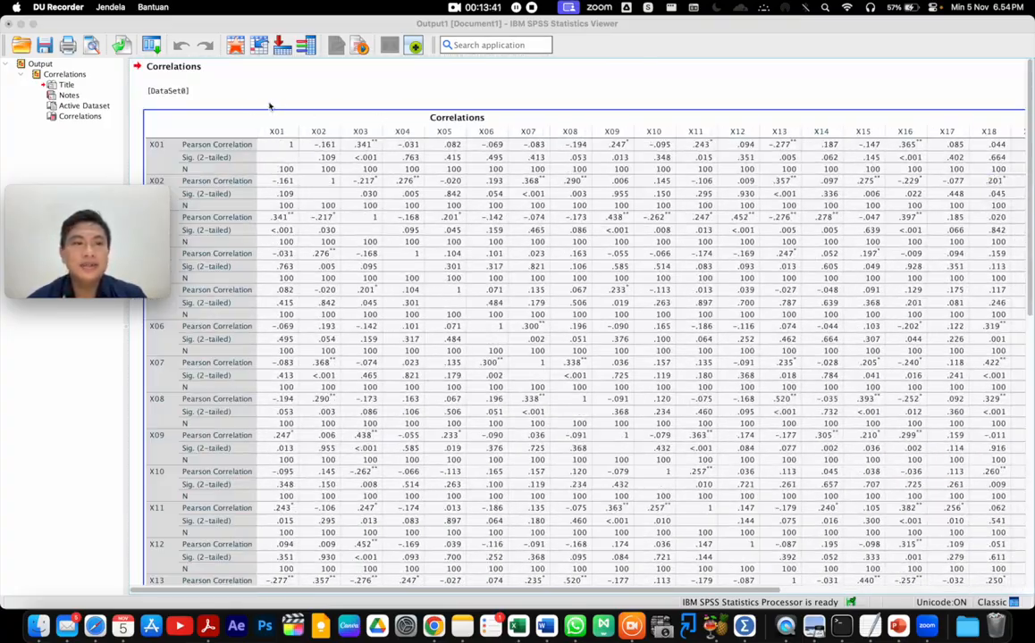
{"action": "left_click", "coordinate": [236, 116]}
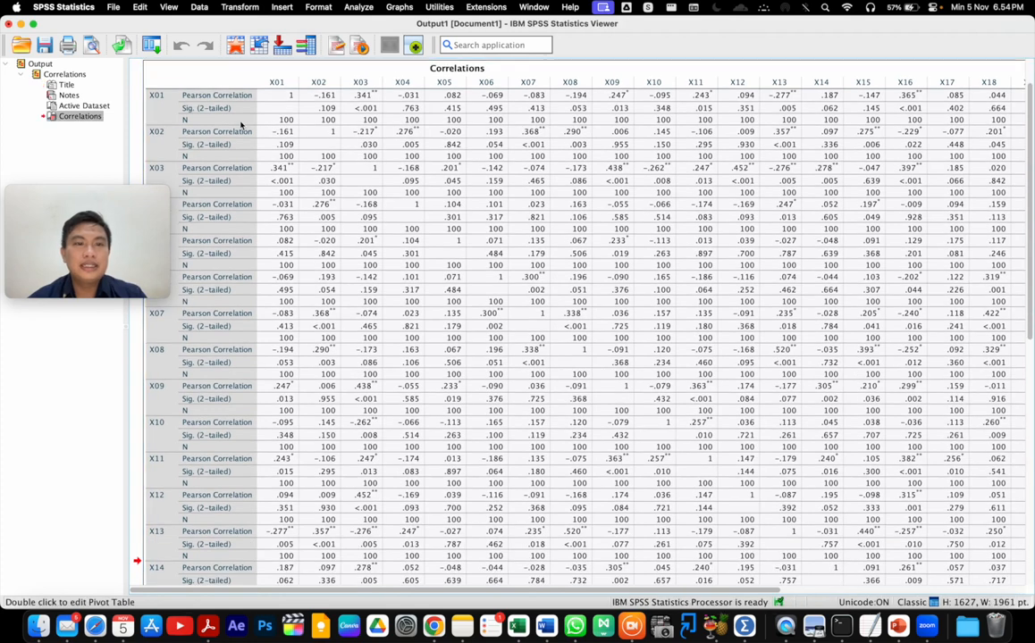
{"action": "scroll", "coordinate": [223, 85], "scroll_direction": "up", "scroll_amount": 2}
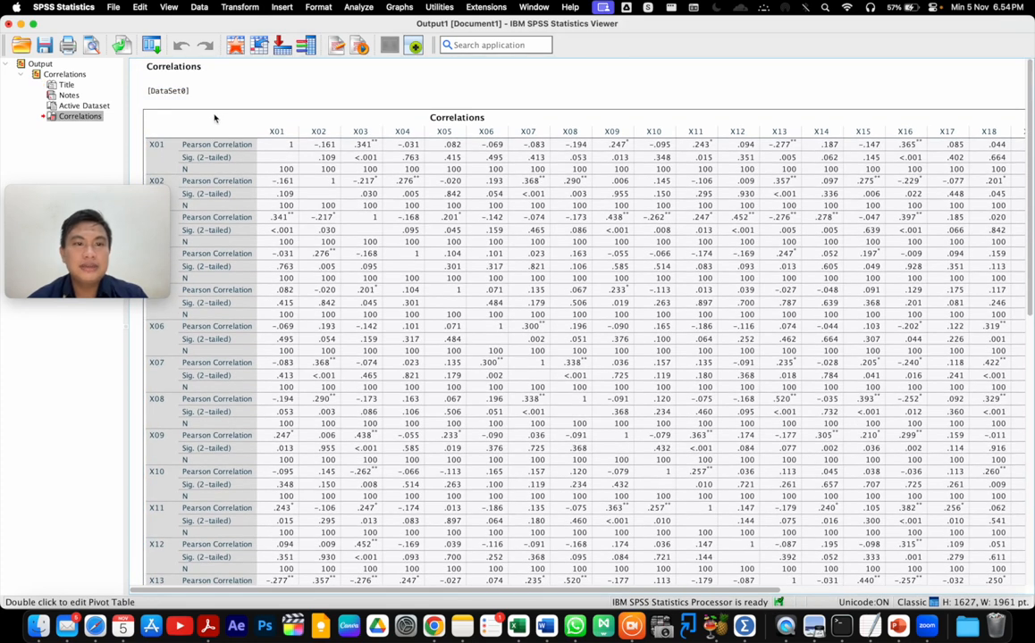
{"action": "right_click", "coordinate": [212, 120]}
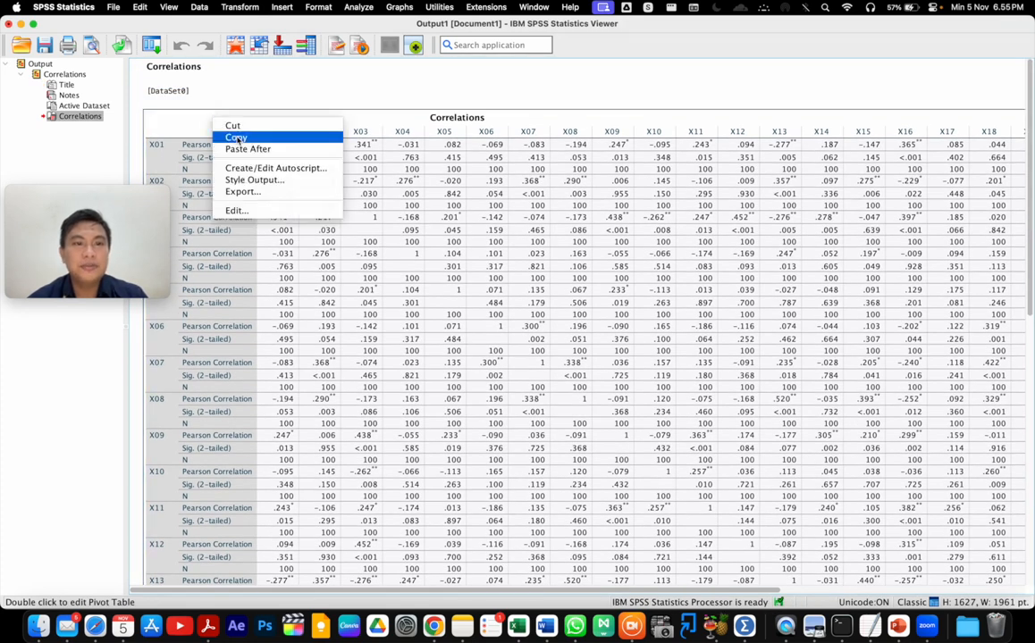
{"action": "left_click", "coordinate": [234, 139]}
Switch to the Excel workbook, add a new sheet Lembar2, and paste the copied correlation table at cell B2
{"action": "left_click", "coordinate": [516, 628]}
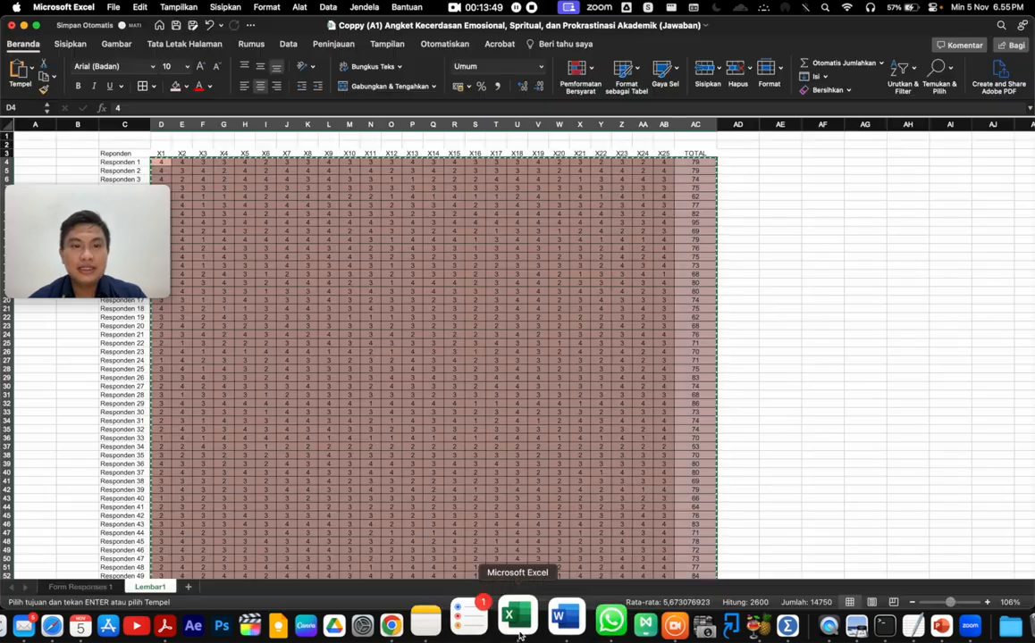
{"action": "left_click", "coordinate": [186, 587]}
{"action": "left_click_drag", "start_coordinate": [132, 229], "coordinate": [1013, 489]}
{"action": "left_click", "coordinate": [70, 143]}
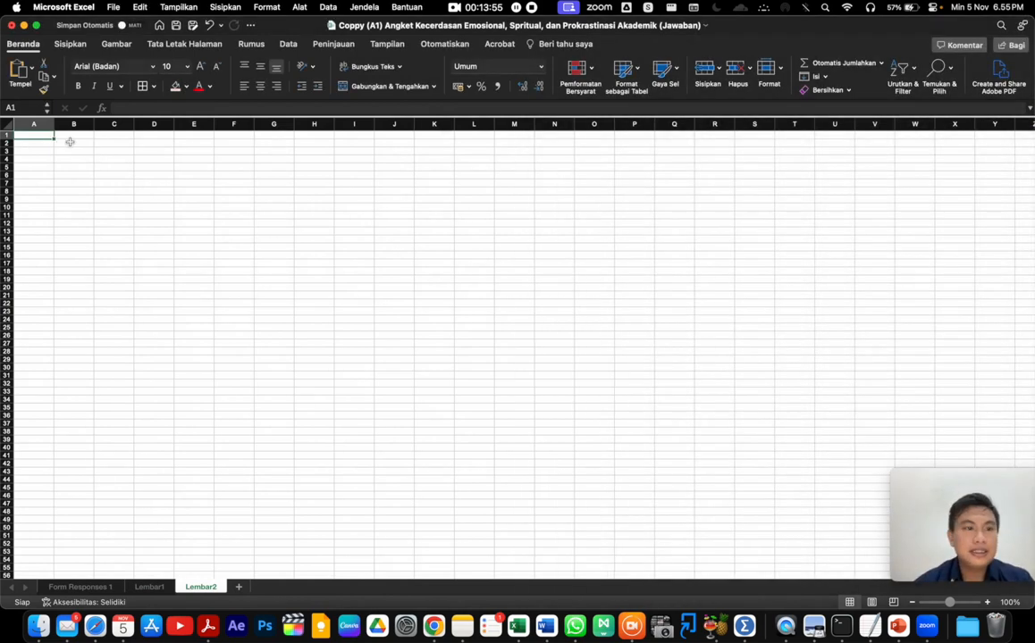
{"action": "left_click", "coordinate": [69, 143]}
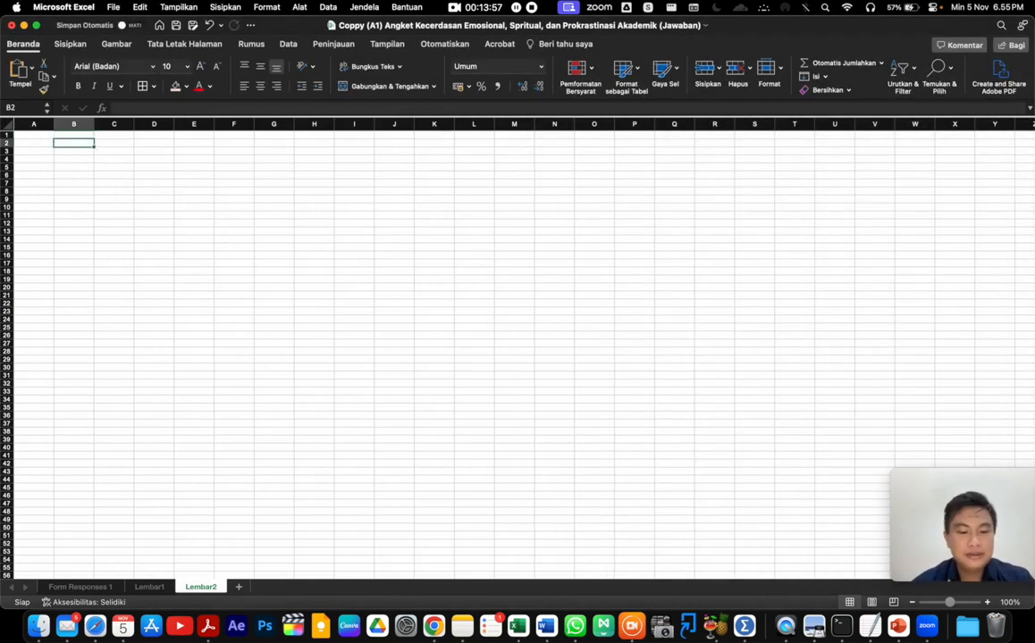
{"action": "right_click", "coordinate": [70, 143]}
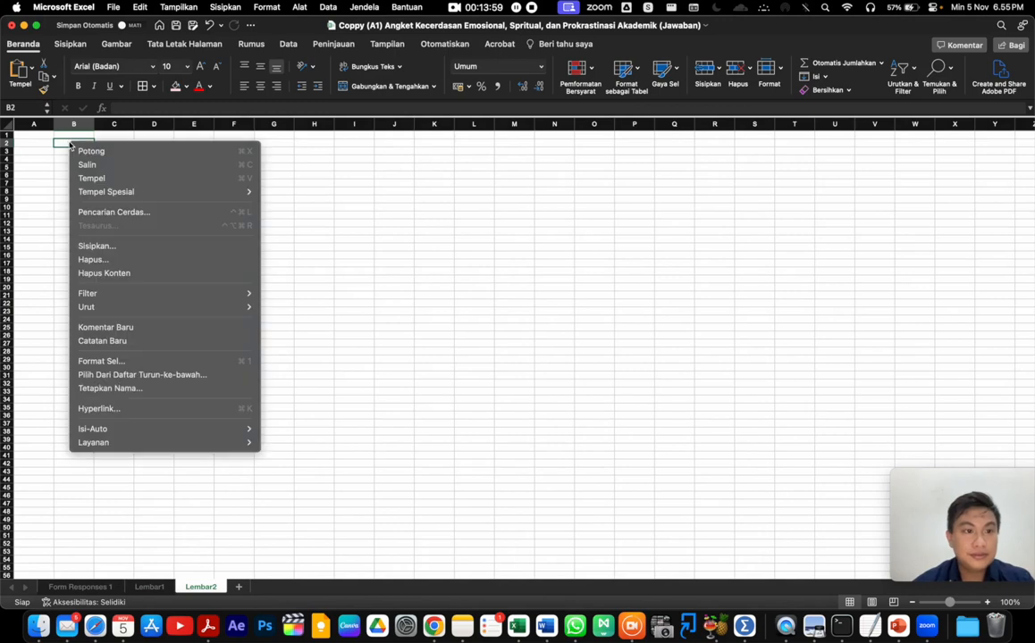
{"action": "left_click", "coordinate": [108, 183]}
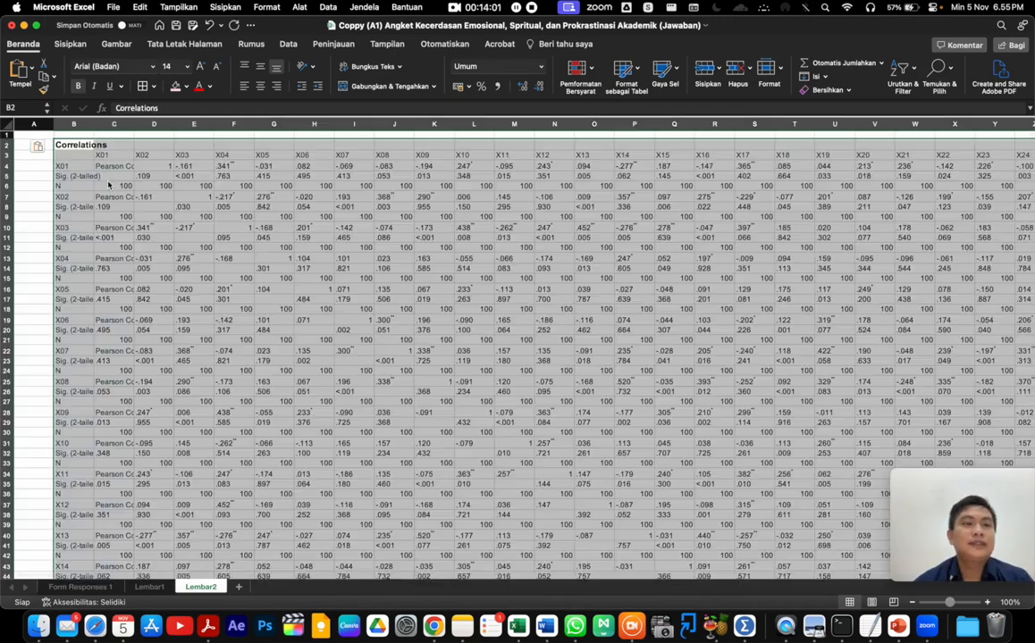
Merge and center the Correlations title across B2 to AC2 on Lembar2
{"action": "scroll", "coordinate": [350, 279], "scroll_direction": "right", "scroll_amount": 3}
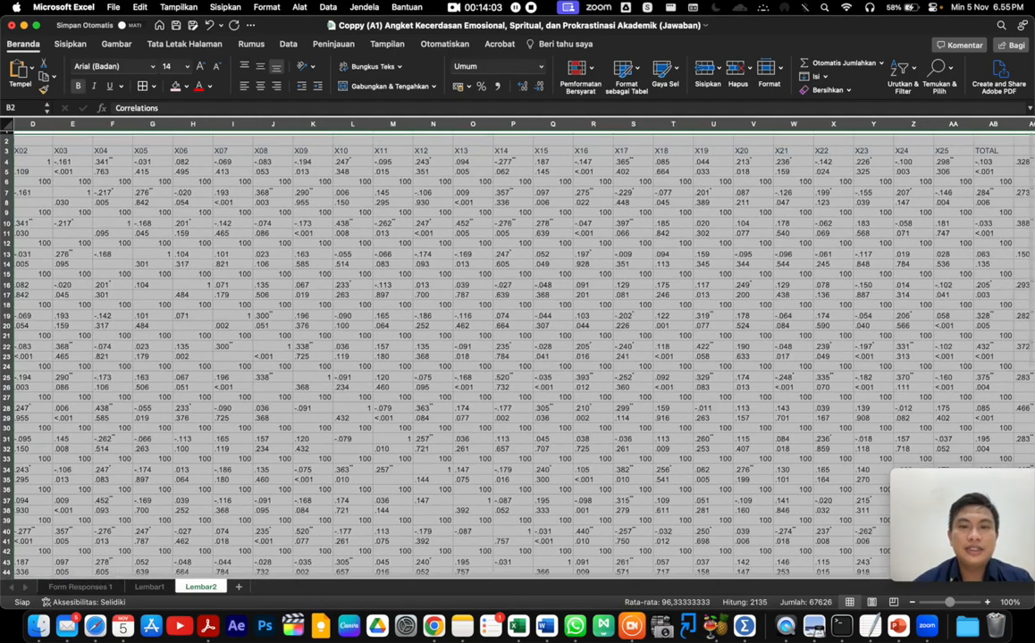
{"action": "scroll", "coordinate": [417, 287], "scroll_direction": "left", "scroll_amount": 3}
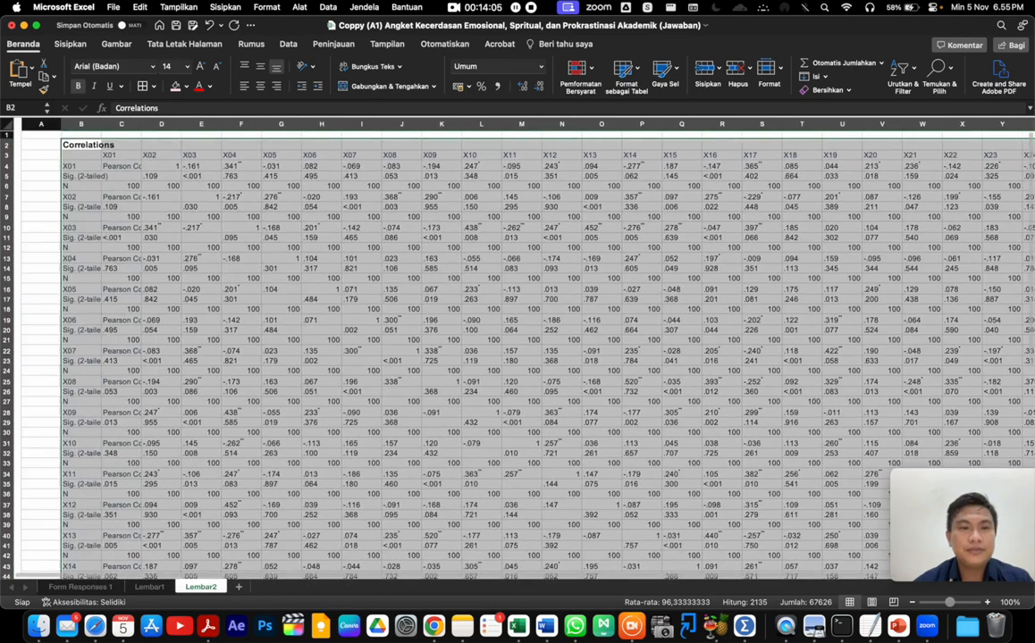
{"action": "scroll", "coordinate": [417, 287], "scroll_direction": "right", "scroll_amount": 3}
{"action": "left_click", "coordinate": [417, 286]}
{"action": "scroll", "coordinate": [417, 287], "scroll_direction": "left", "scroll_amount": 3}
{"action": "left_click_drag", "start_coordinate": [43, 144], "coordinate": [1019, 146]}
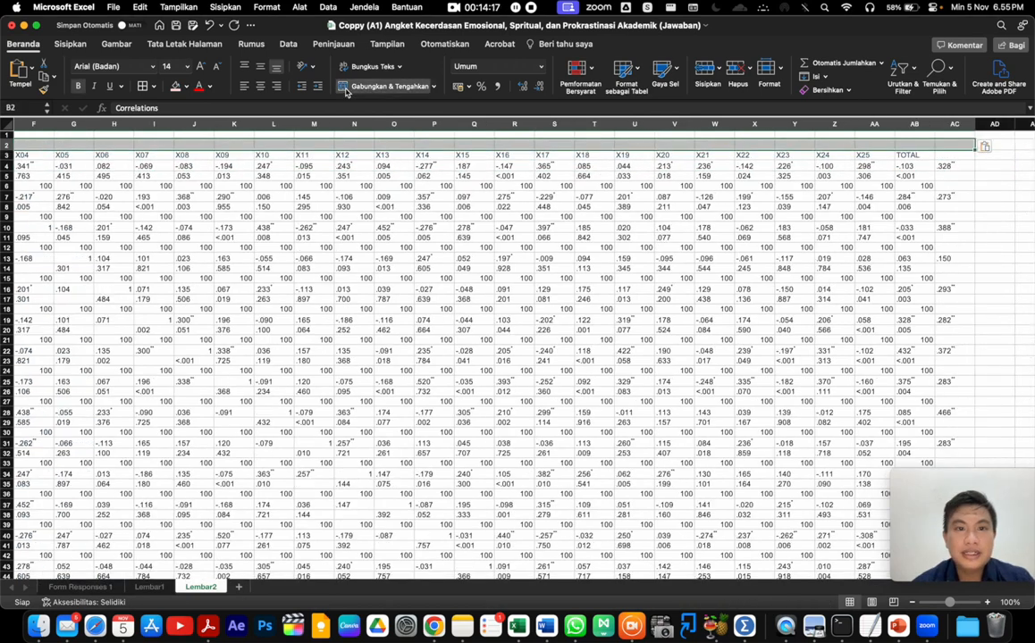
{"action": "left_click", "coordinate": [350, 86]}
{"action": "left_click", "coordinate": [634, 247]}
Center the contents of columns B through AC horizontally
{"action": "left_click_drag", "start_coordinate": [75, 125], "coordinate": [958, 313]}
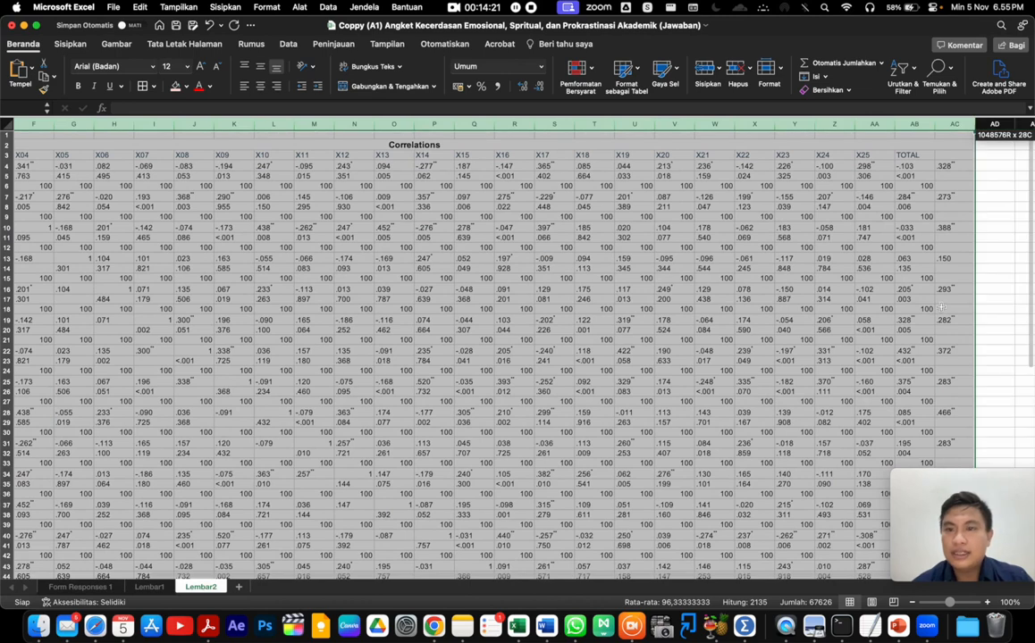
{"action": "left_click", "coordinate": [260, 87]}
{"action": "scroll", "coordinate": [590, 260], "scroll_direction": "right", "scroll_amount": 10}
{"action": "left_click", "coordinate": [591, 260]}
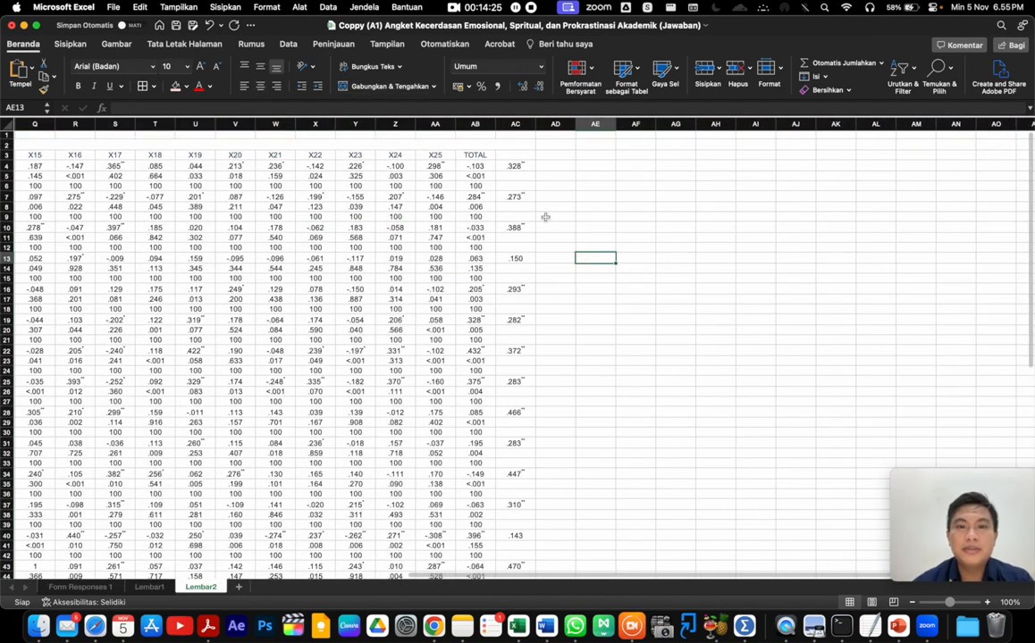
Review the pasted correlations around the TOTAL column and check the last respondent's number on Lembar1
{"action": "scroll", "coordinate": [516, 167], "scroll_direction": "left", "scroll_amount": 10}
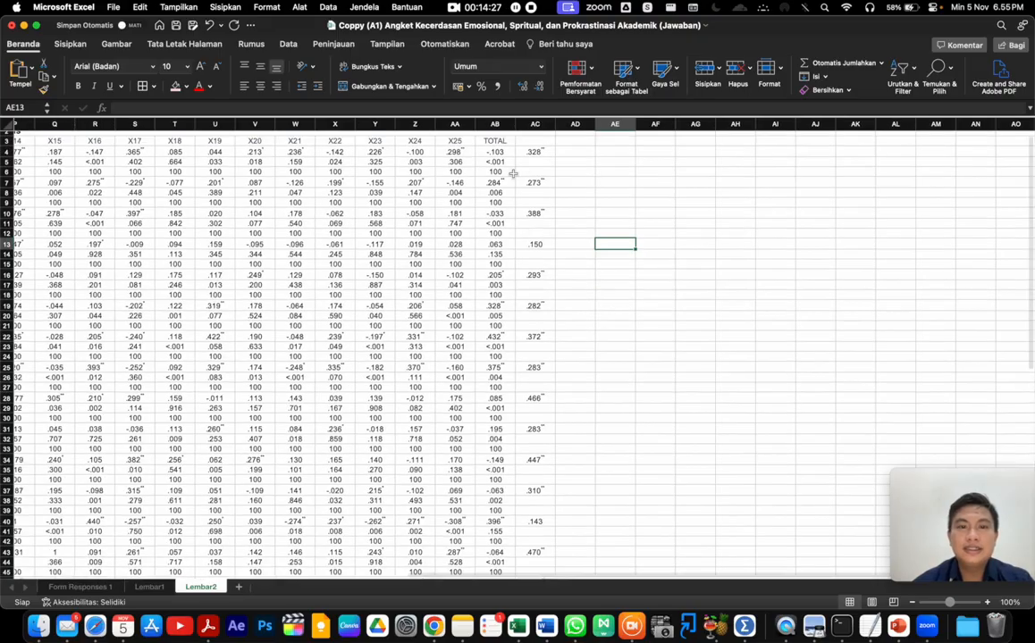
{"action": "scroll", "coordinate": [513, 173], "scroll_direction": "right", "scroll_amount": 10}
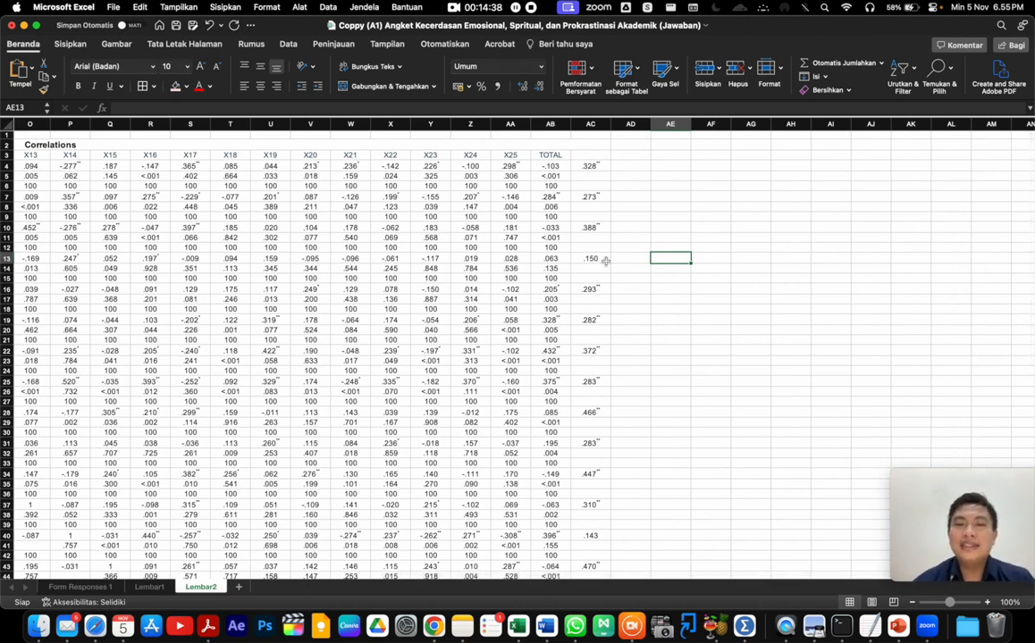
{"action": "left_click", "coordinate": [642, 207]}
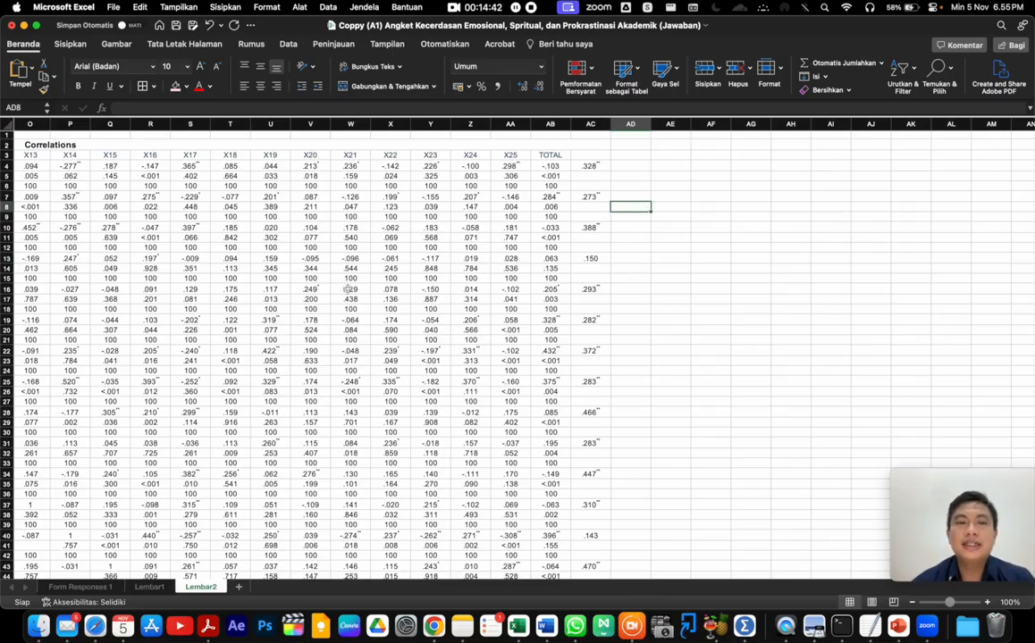
{"action": "scroll", "coordinate": [356, 284], "scroll_direction": "left", "scroll_amount": 6}
{"action": "scroll", "coordinate": [349, 286], "scroll_direction": "down", "scroll_amount": 10}
{"action": "scroll", "coordinate": [347, 288], "scroll_direction": "up", "scroll_amount": 10}
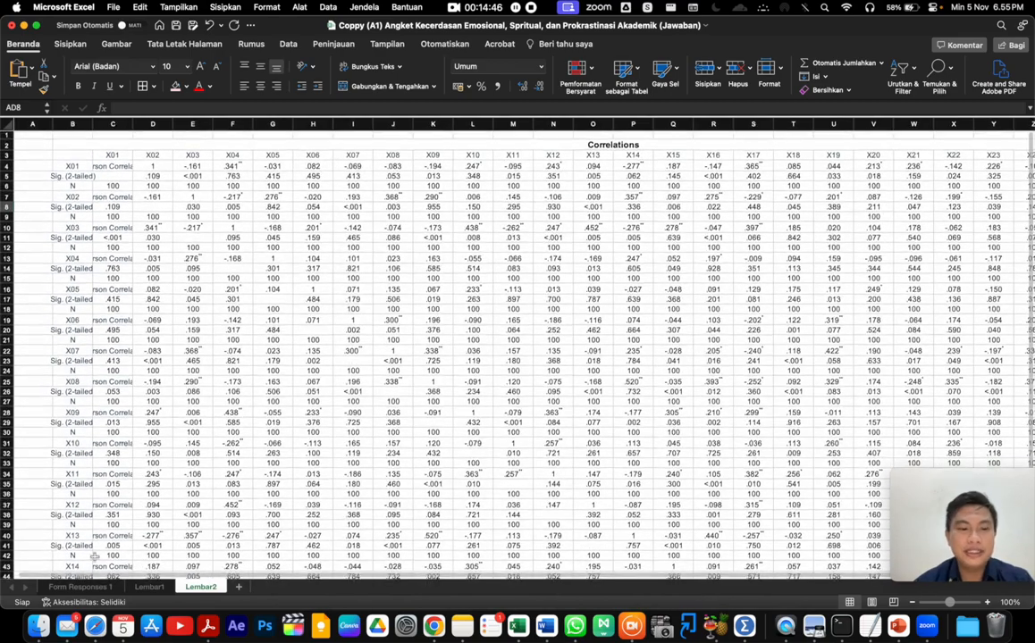
{"action": "key", "text": "ctrl+Page_Up"}
{"action": "scroll", "coordinate": [138, 486], "scroll_direction": "down", "scroll_amount": 20}
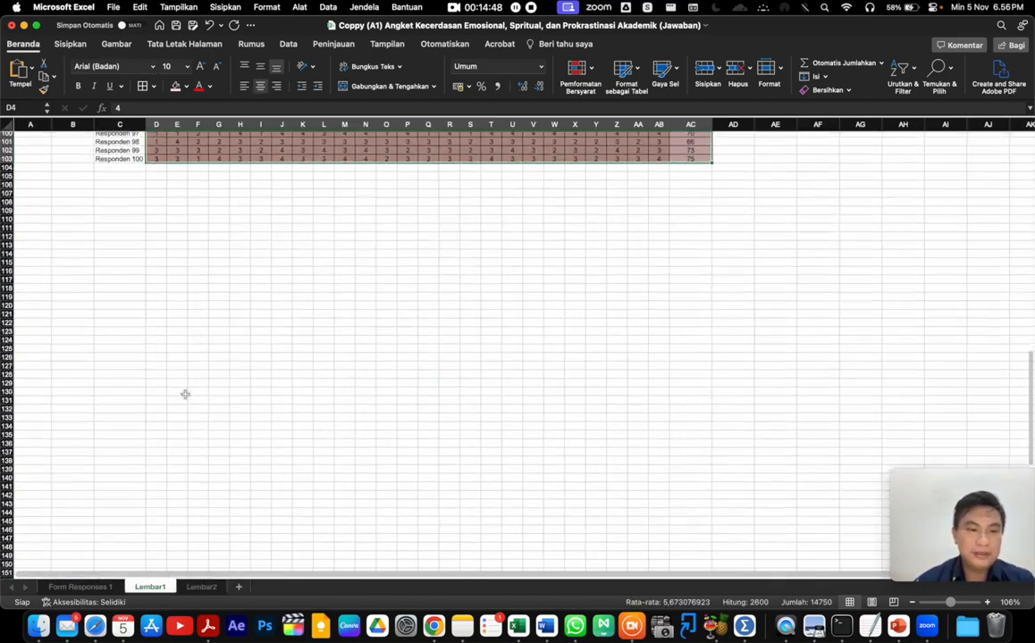
{"action": "scroll", "coordinate": [185, 394], "scroll_direction": "up", "scroll_amount": 3}
{"action": "left_click", "coordinate": [134, 241]}
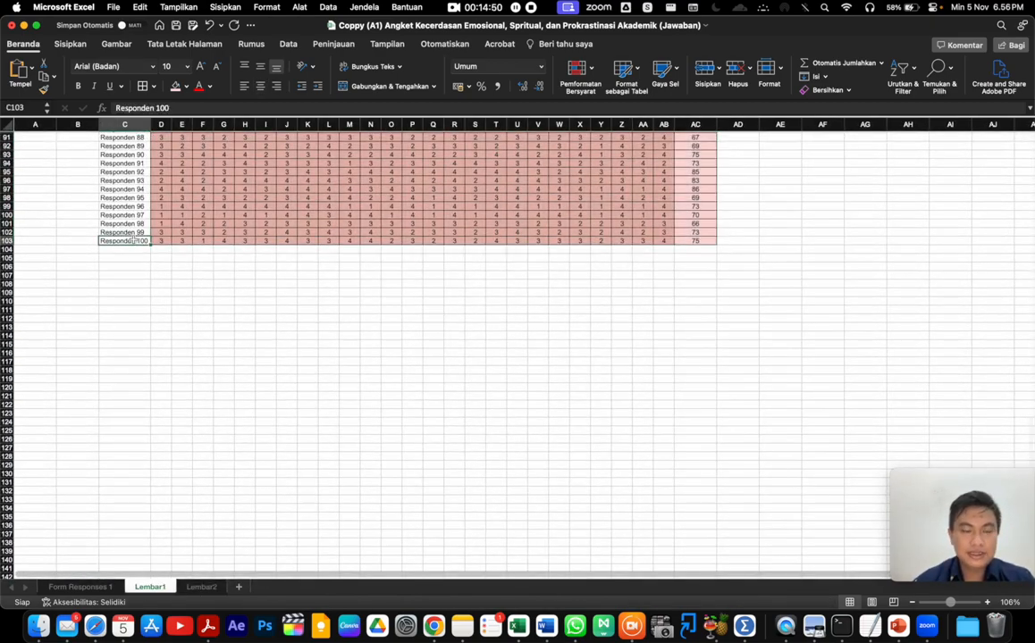
Open the file 7) TABEL R .pdf from Finder and find the df row for 100
{"action": "left_click", "coordinate": [39, 625]}
{"action": "double_click", "coordinate": [358, 170]}
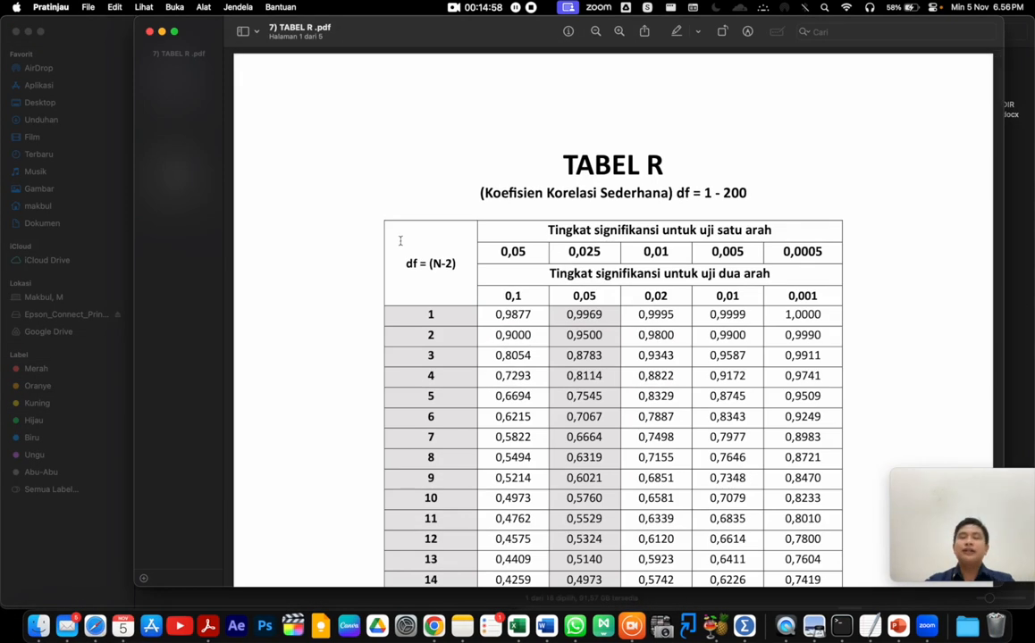
{"action": "scroll", "coordinate": [768, 288], "scroll_direction": "down", "scroll_amount": 15}
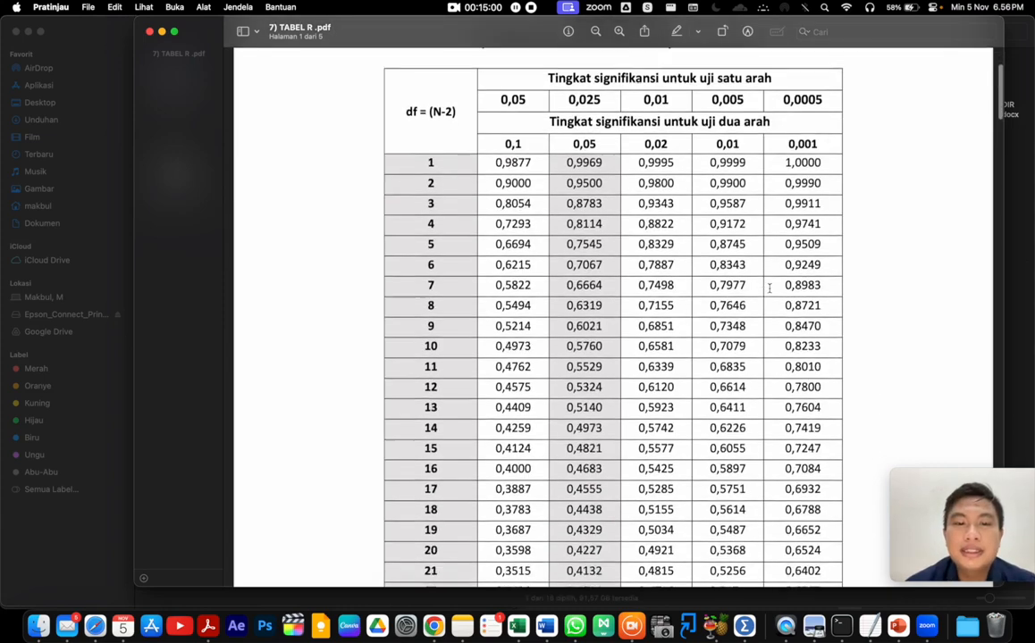
{"action": "scroll", "coordinate": [768, 289], "scroll_direction": "down", "scroll_amount": 10}
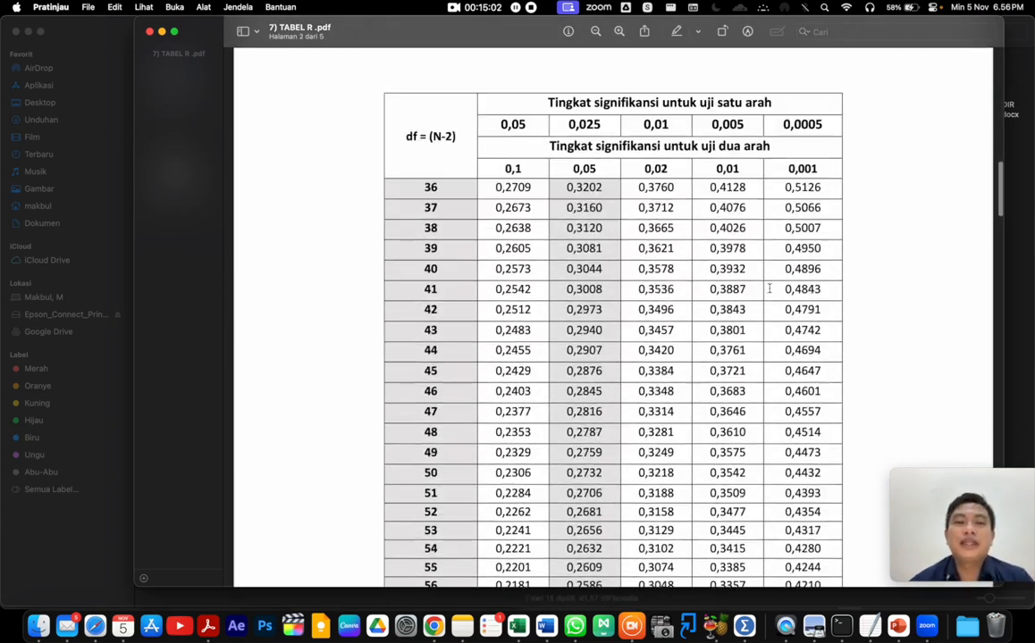
{"action": "scroll", "coordinate": [768, 281], "scroll_direction": "down", "scroll_amount": 15}
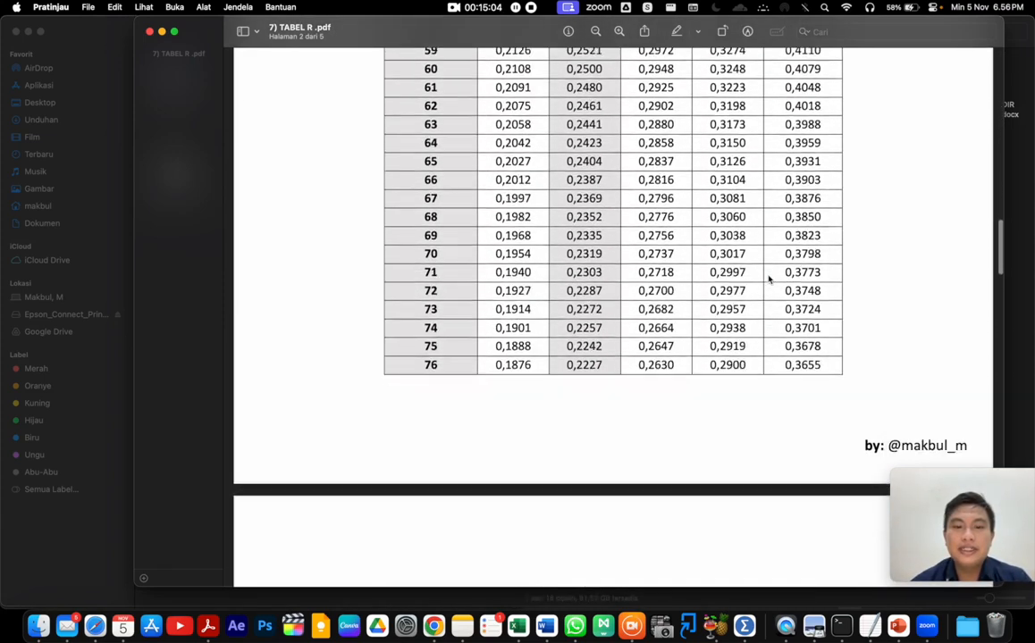
{"action": "scroll", "coordinate": [768, 281], "scroll_direction": "down", "scroll_amount": 5}
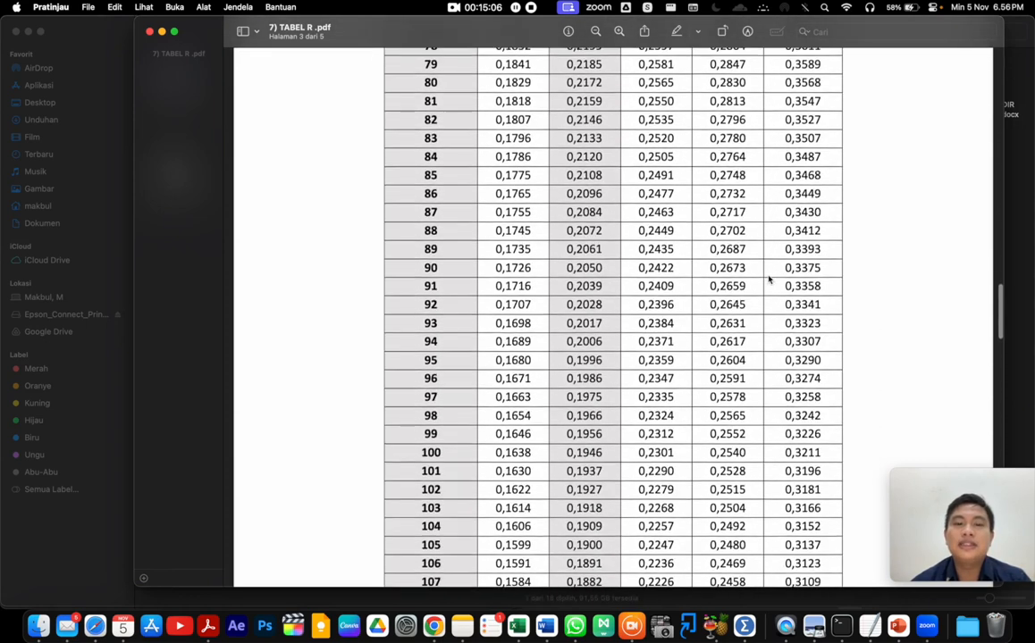
{"action": "left_click_drag", "start_coordinate": [418, 414], "coordinate": [451, 414]}
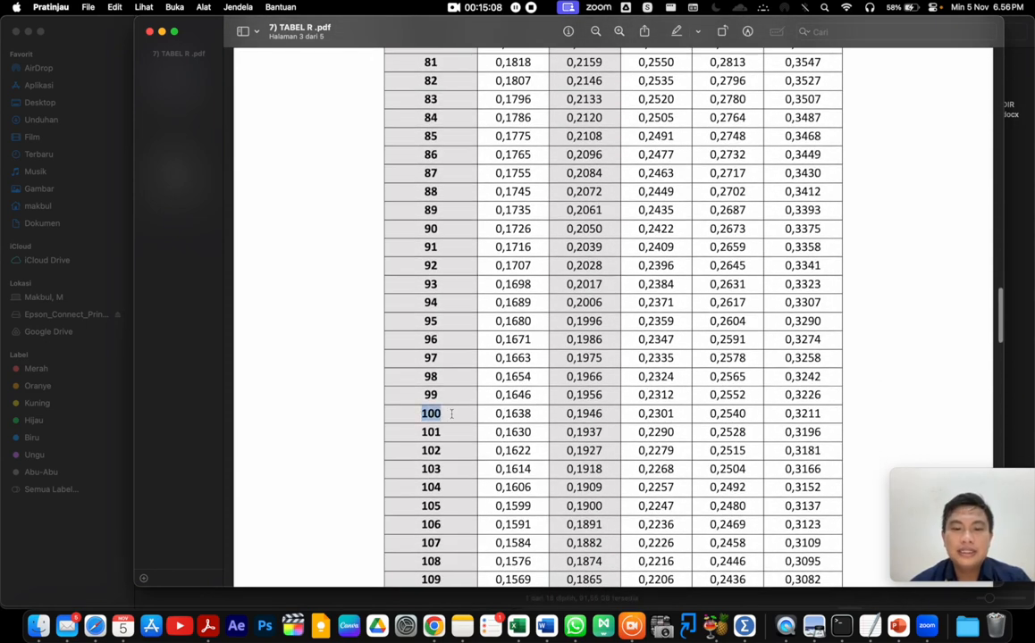
Copy the r table value 0,1946 from the df 100 row under the 0,05 two-tailed significance level
{"action": "scroll", "coordinate": [585, 380], "scroll_direction": "up", "scroll_amount": 20}
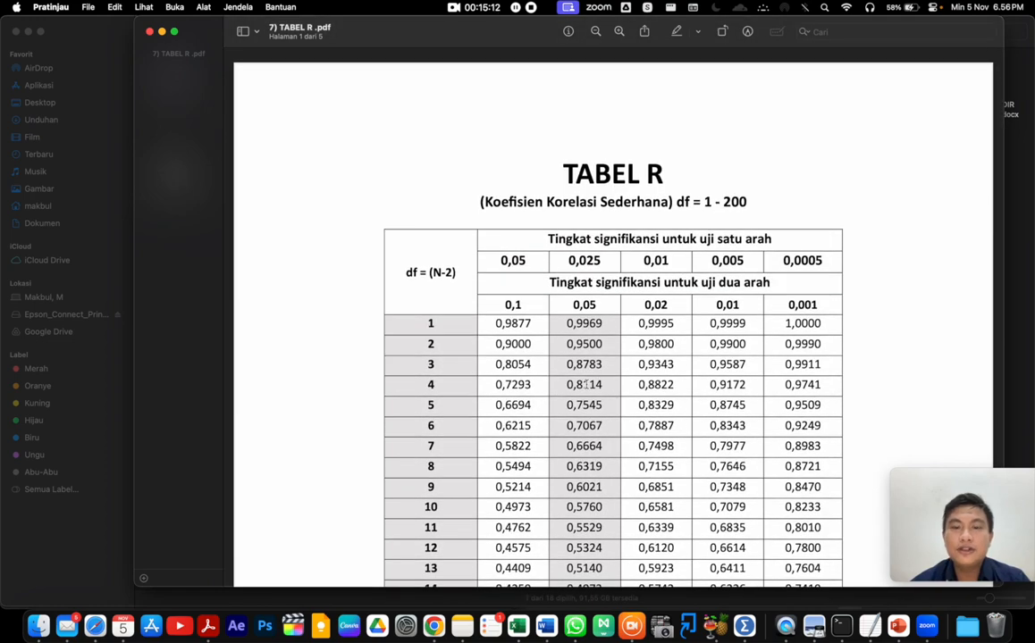
{"action": "scroll", "coordinate": [585, 384], "scroll_direction": "down", "scroll_amount": 20}
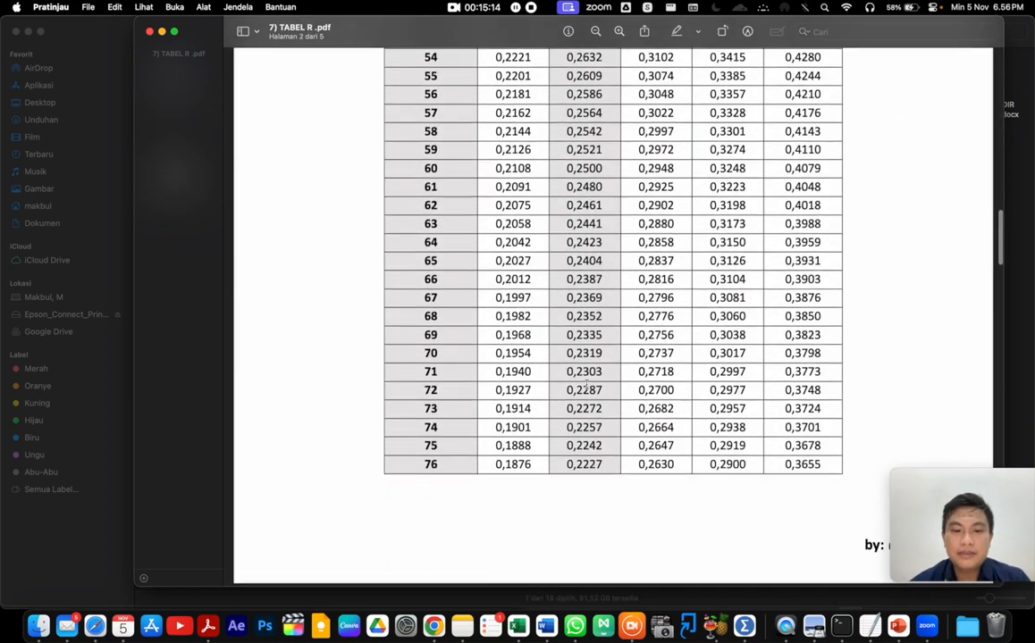
{"action": "scroll", "coordinate": [586, 385], "scroll_direction": "down", "scroll_amount": 15}
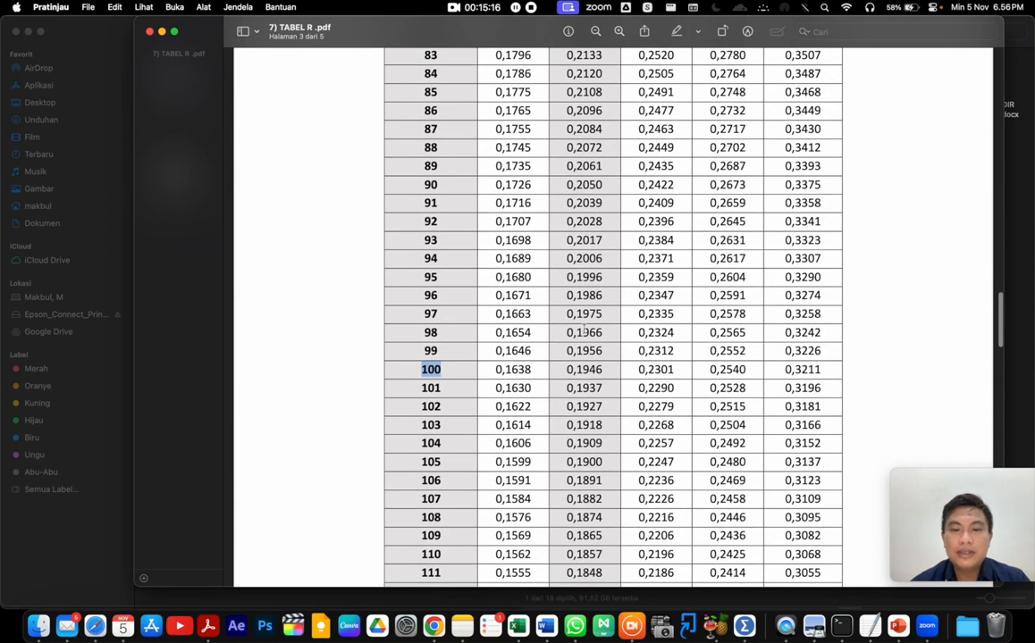
{"action": "left_click_drag", "start_coordinate": [562, 369], "coordinate": [599, 369]}
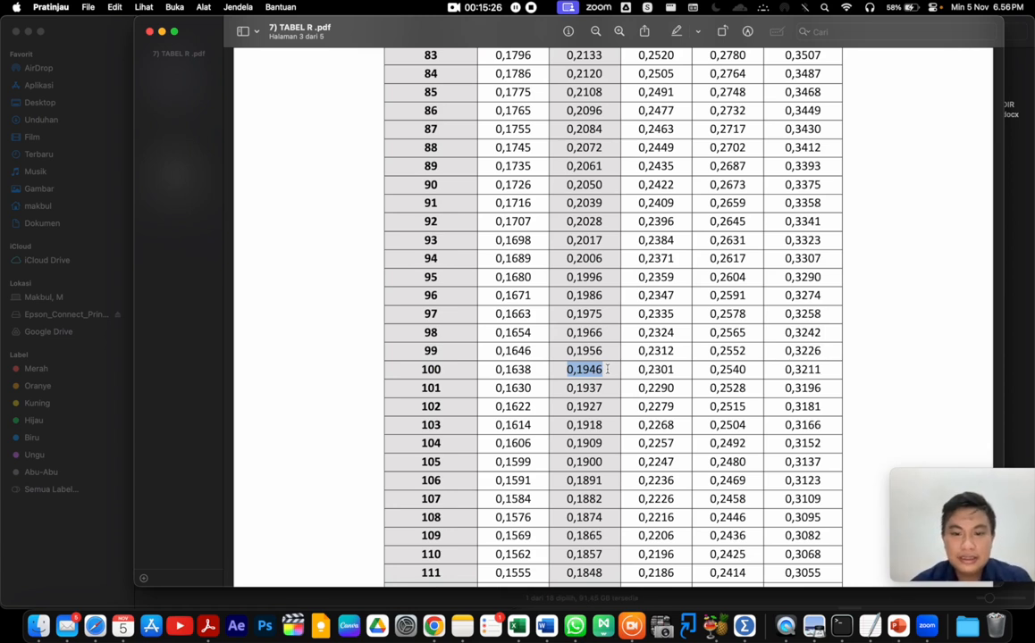
{"action": "right_click", "coordinate": [599, 369]}
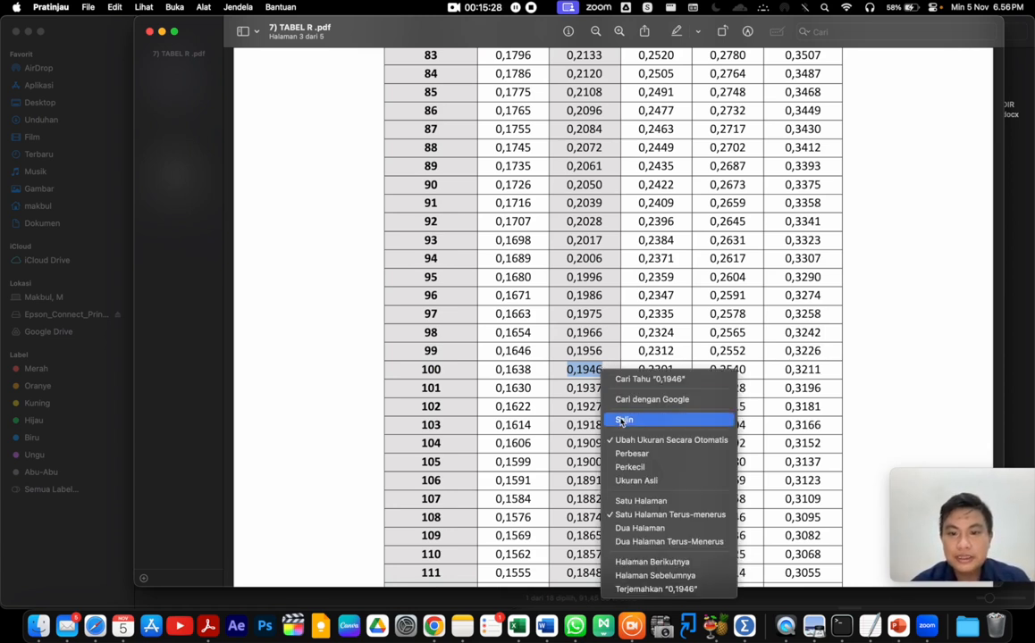
{"action": "left_click", "coordinate": [616, 420]}
Switch to Excel and enter the r table value 0,1946 in cell AE4 of the Lembar2 sheet
{"action": "left_click", "coordinate": [502, 617]}
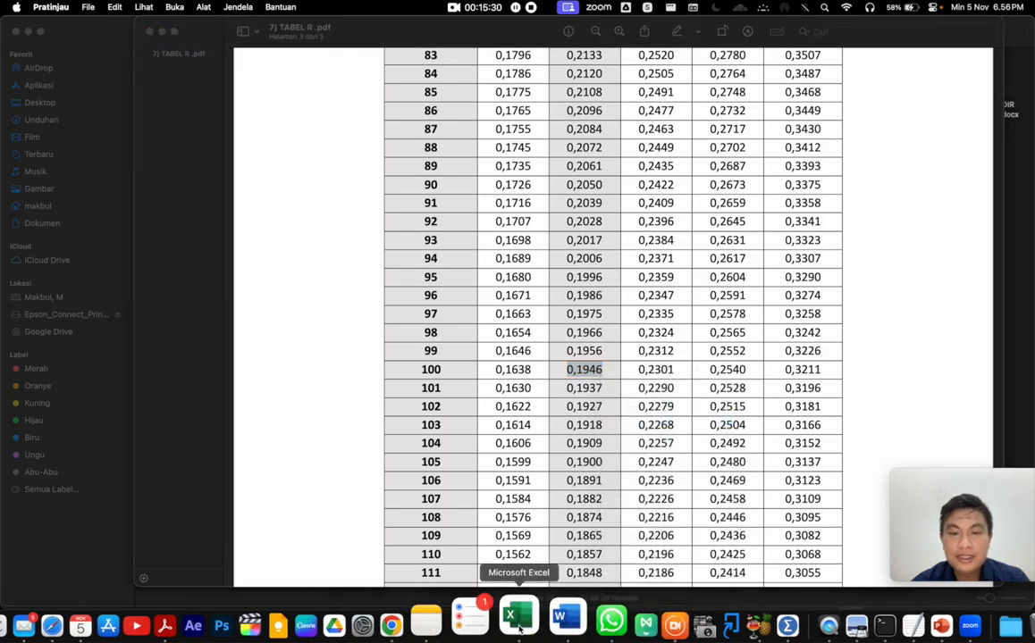
{"action": "scroll", "coordinate": [764, 285], "scroll_direction": "up", "scroll_amount": 10}
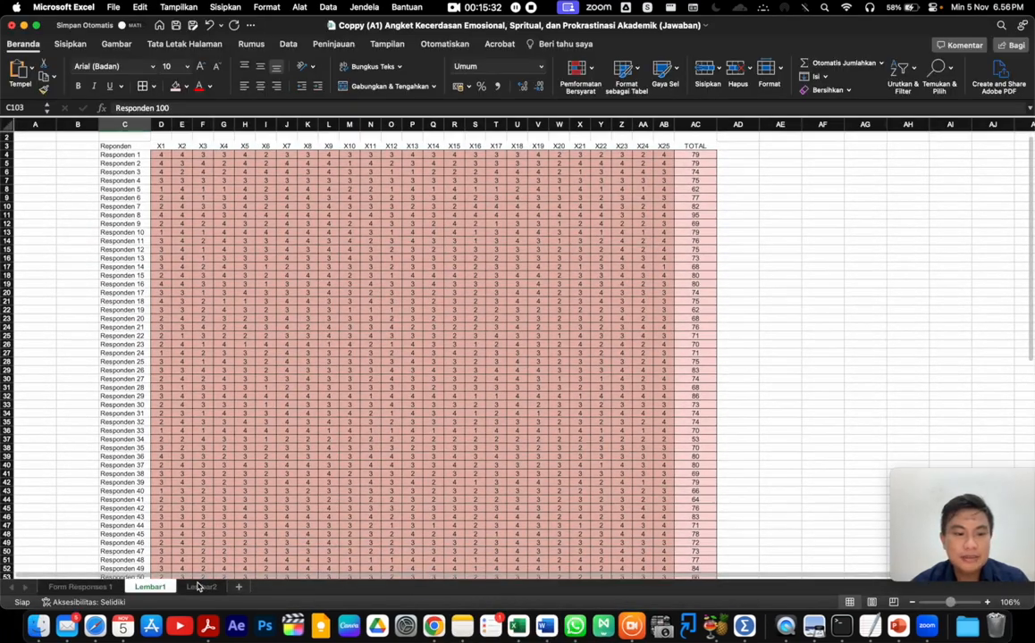
{"action": "left_click", "coordinate": [201, 587]}
{"action": "scroll", "coordinate": [620, 319], "scroll_direction": "right", "scroll_amount": 10}
{"action": "scroll", "coordinate": [620, 319], "scroll_direction": "left", "scroll_amount": 3}
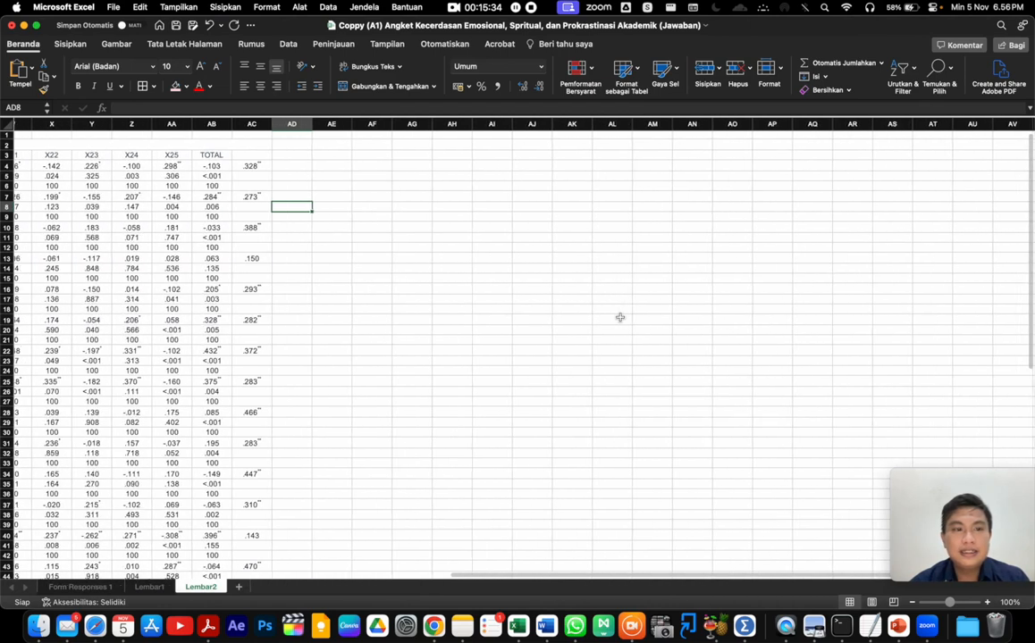
{"action": "left_click", "coordinate": [350, 166]}
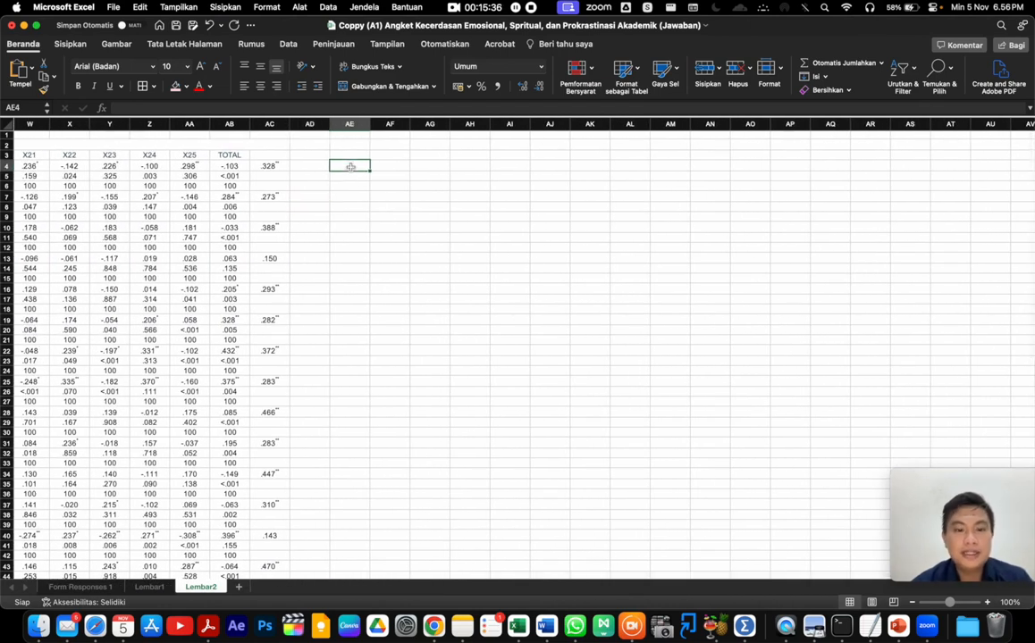
{"action": "type", "text": "0,1946"}
{"action": "key", "text": "Return"}
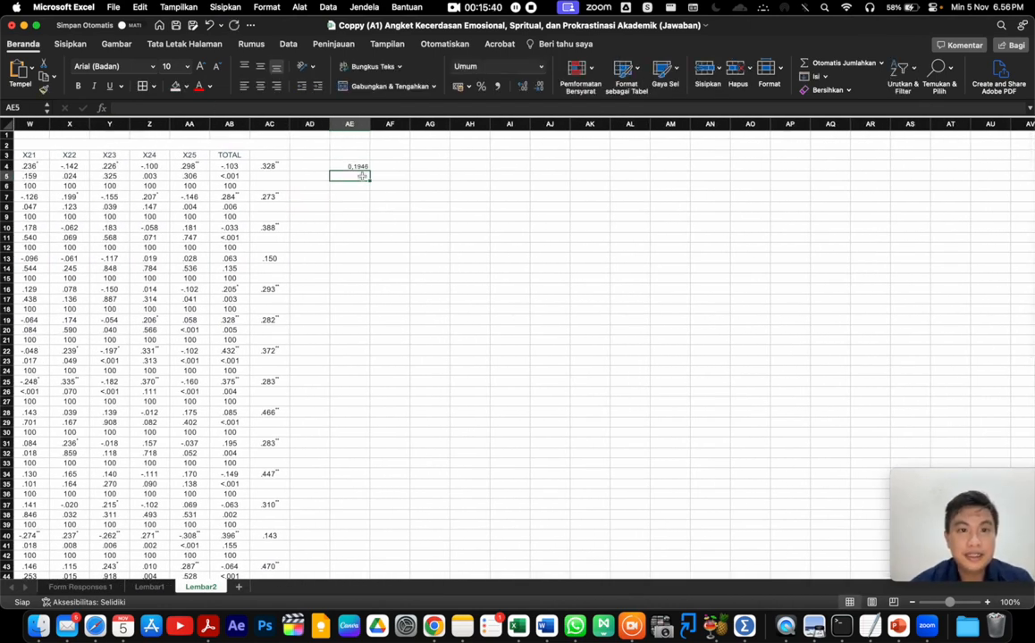
Center column AE horizontally and enter the header R TABEL in cell AE3
{"action": "left_click", "coordinate": [354, 126]}
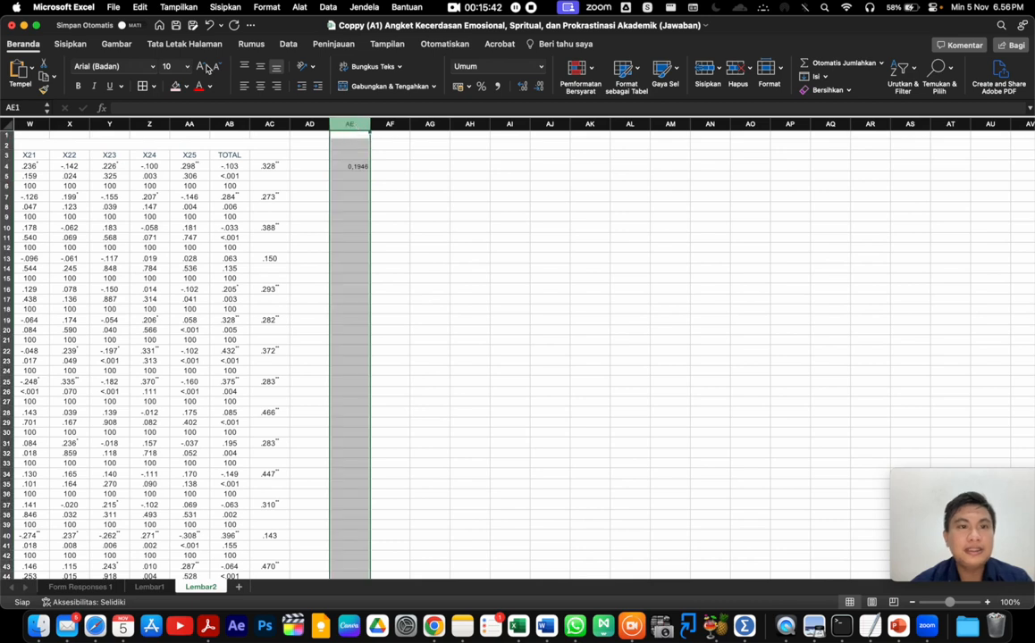
{"action": "left_click", "coordinate": [350, 156]}
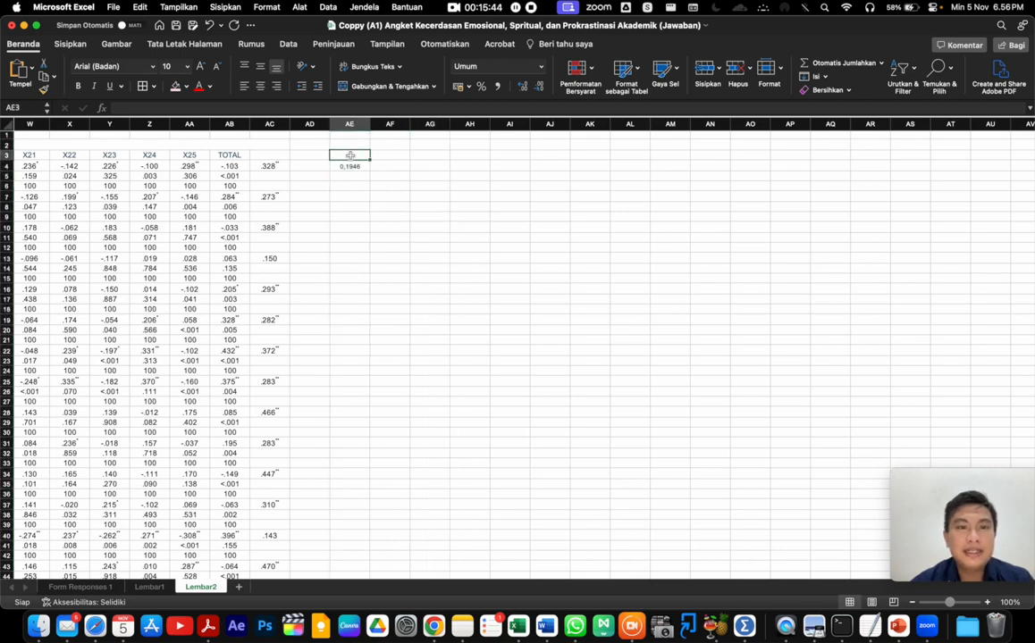
{"action": "type", "text": "R TABE"}
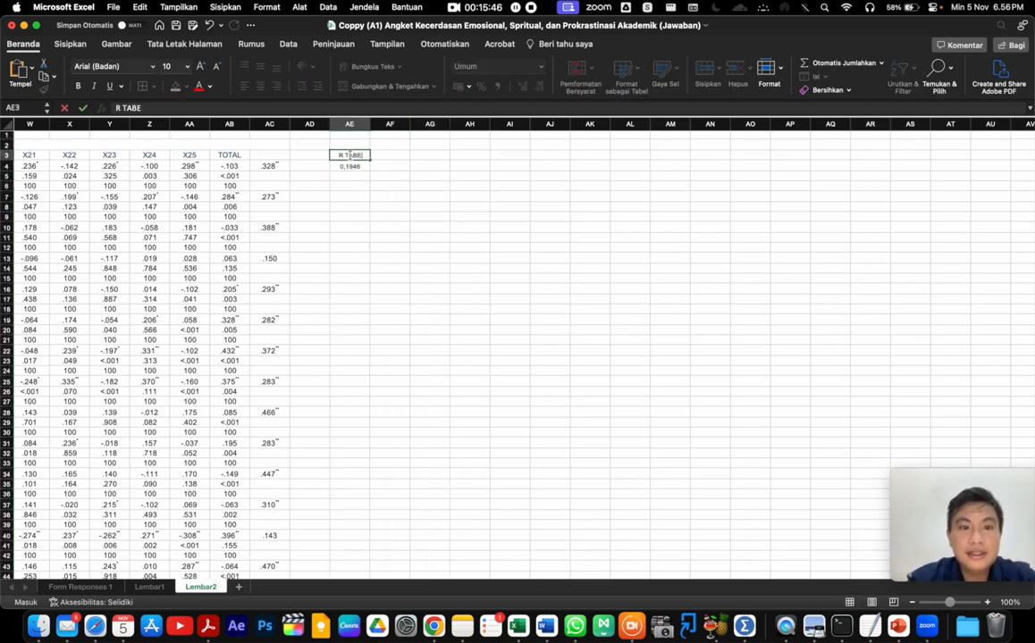
{"action": "type", "text": "L"}
{"action": "key", "text": "Return"}
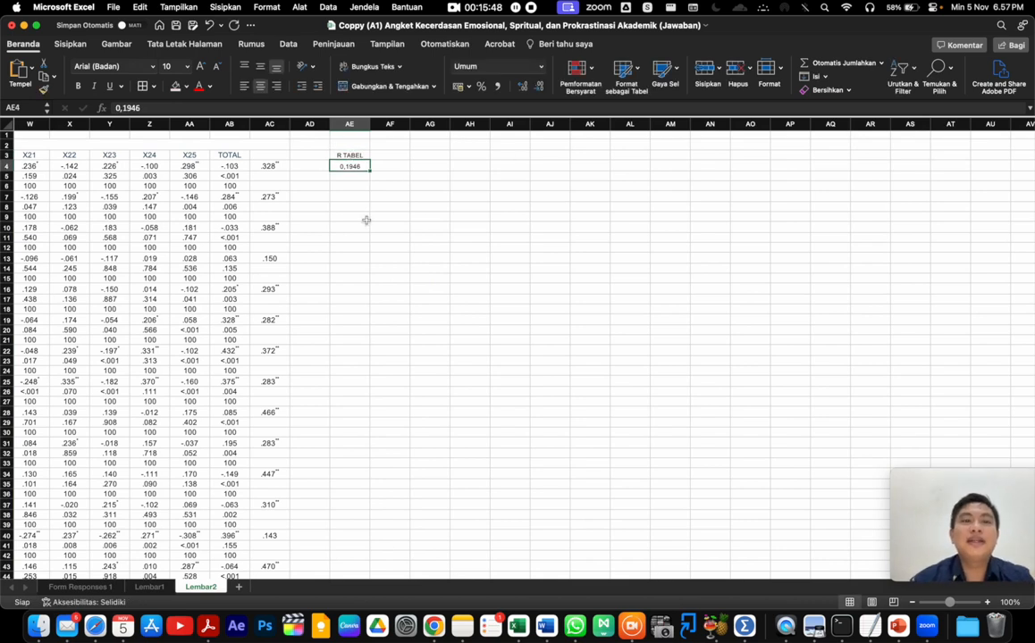
Enter the header R HITUNG in cell AC3 above the correlations next to the TOTAL column
{"action": "left_click", "coordinate": [266, 156]}
{"action": "type", "text": "R HITUNG"}
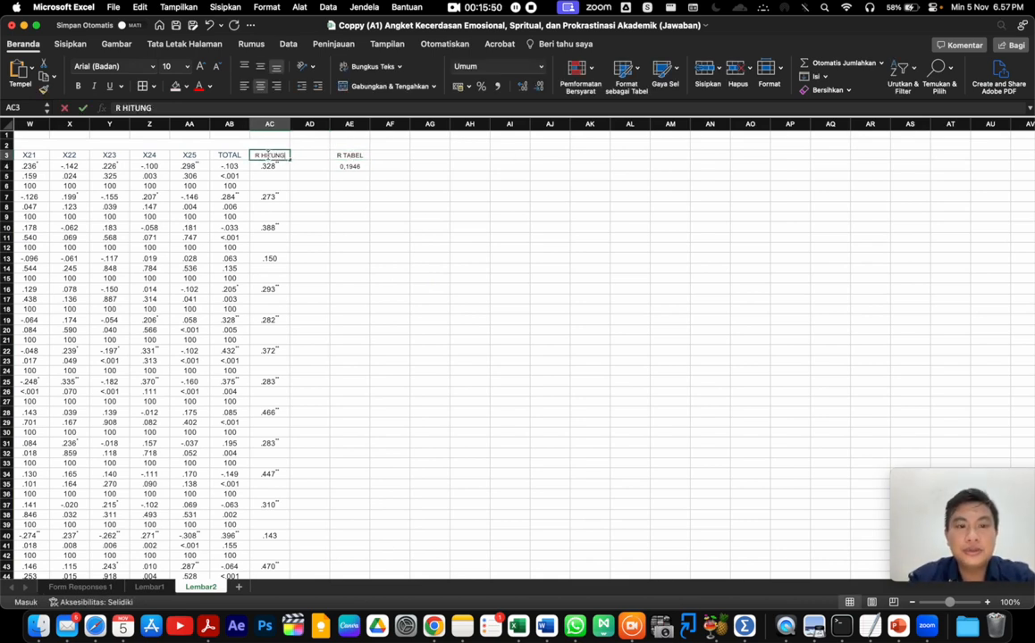
{"action": "key", "text": "Return"}
{"action": "left_click", "coordinate": [399, 319]}
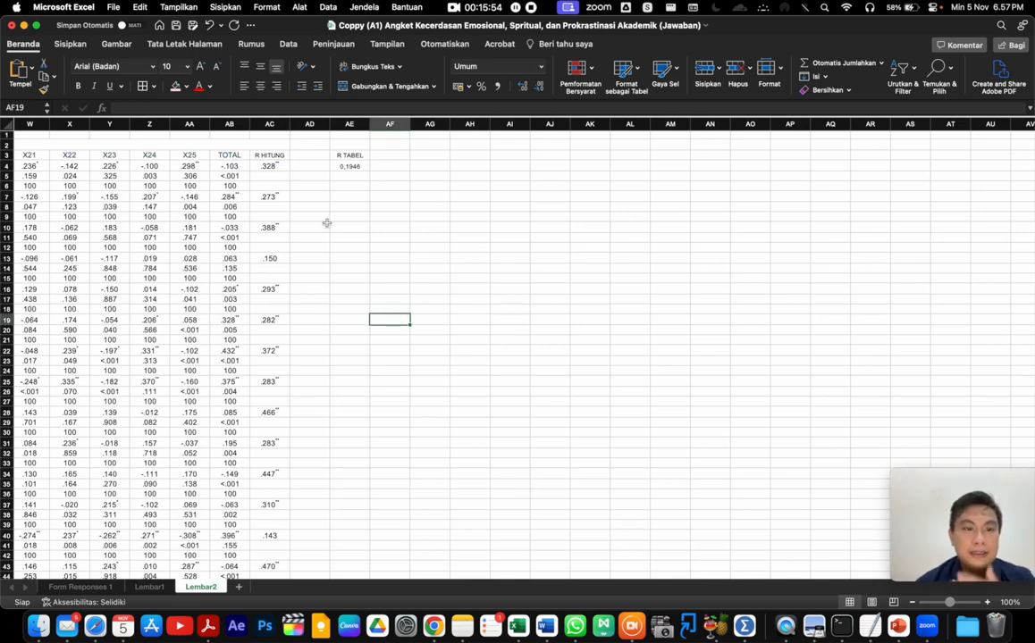
{"action": "scroll", "coordinate": [327, 223], "scroll_direction": "left", "scroll_amount": 1}
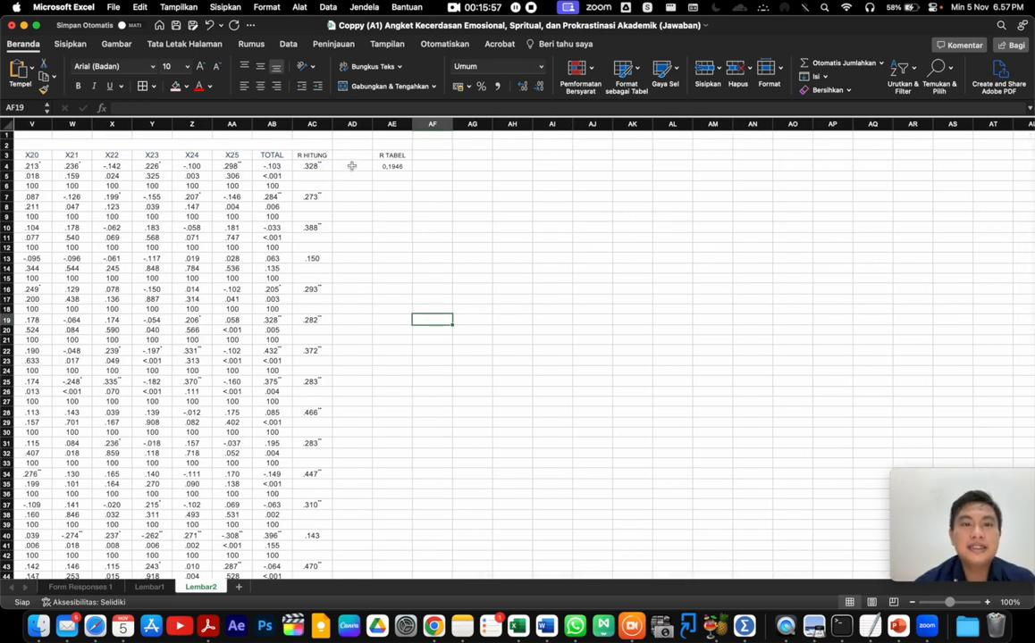
{"action": "left_click", "coordinate": [350, 166]}
{"action": "left_click", "coordinate": [386, 166]}
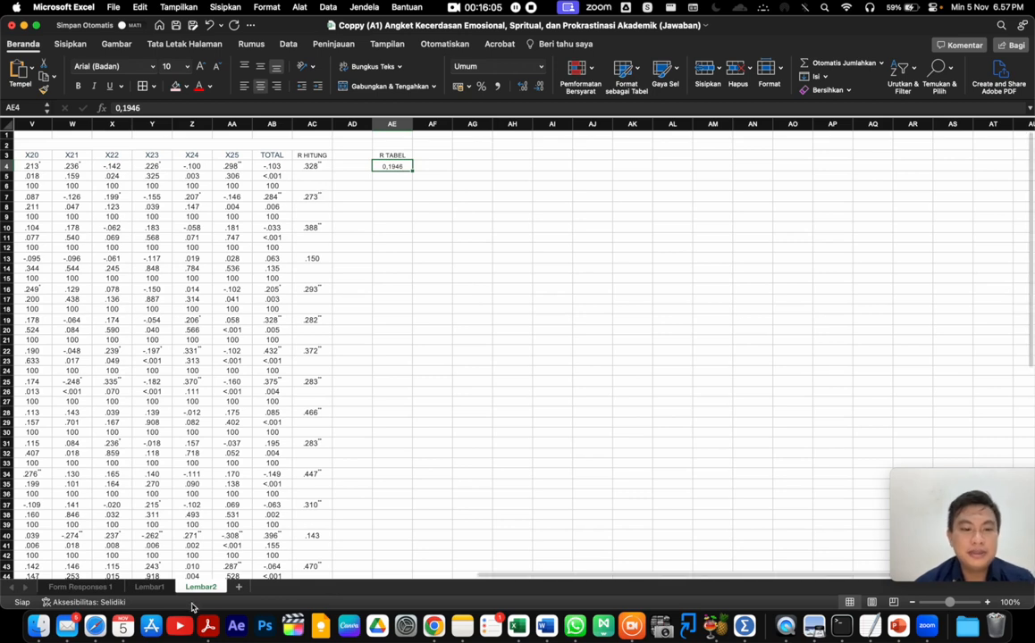
Open 7) UJI VALIDTAS DAN REALIBITAS.pdf from Finder, read the r hitung versus r tabel validity rule, and put the document away
{"action": "key", "text": "ctrl+Up"}
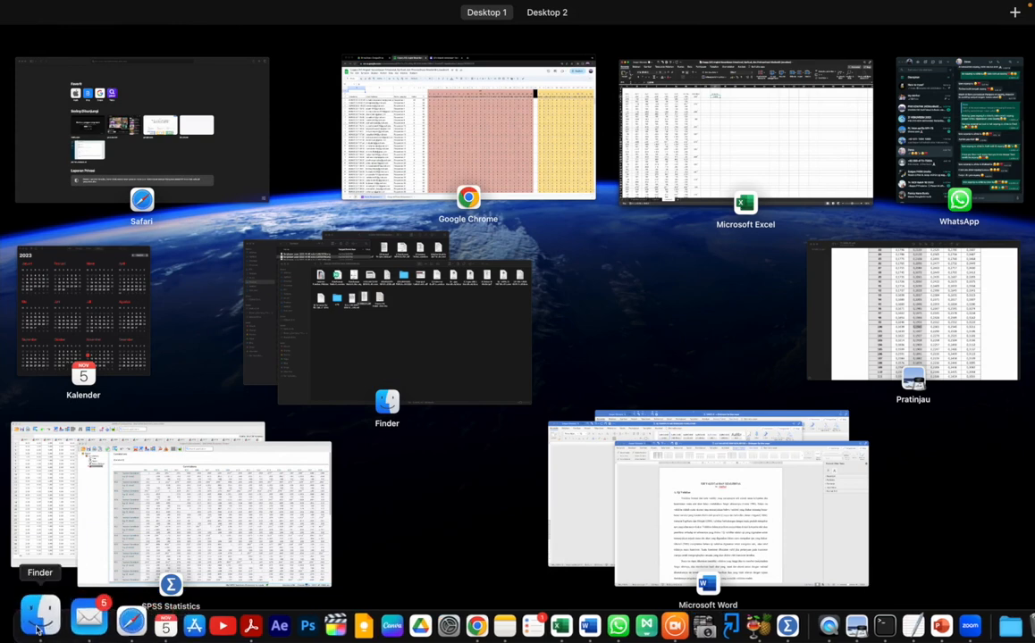
{"action": "left_click", "coordinate": [38, 625]}
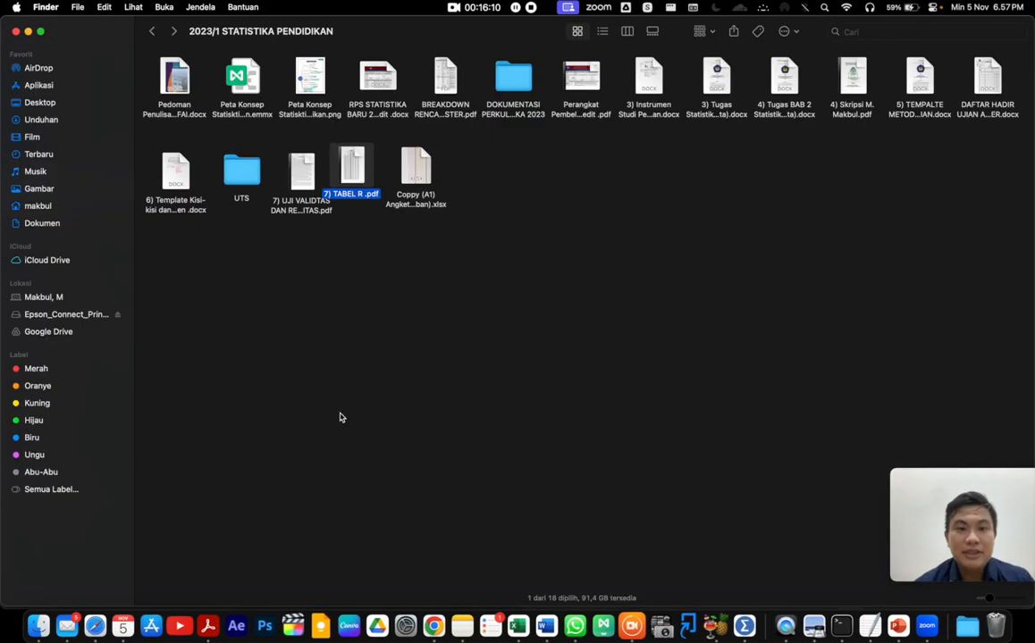
{"action": "left_click", "coordinate": [303, 167]}
{"action": "double_click", "coordinate": [302, 165]}
{"action": "scroll", "coordinate": [575, 411], "scroll_direction": "down", "scroll_amount": 15}
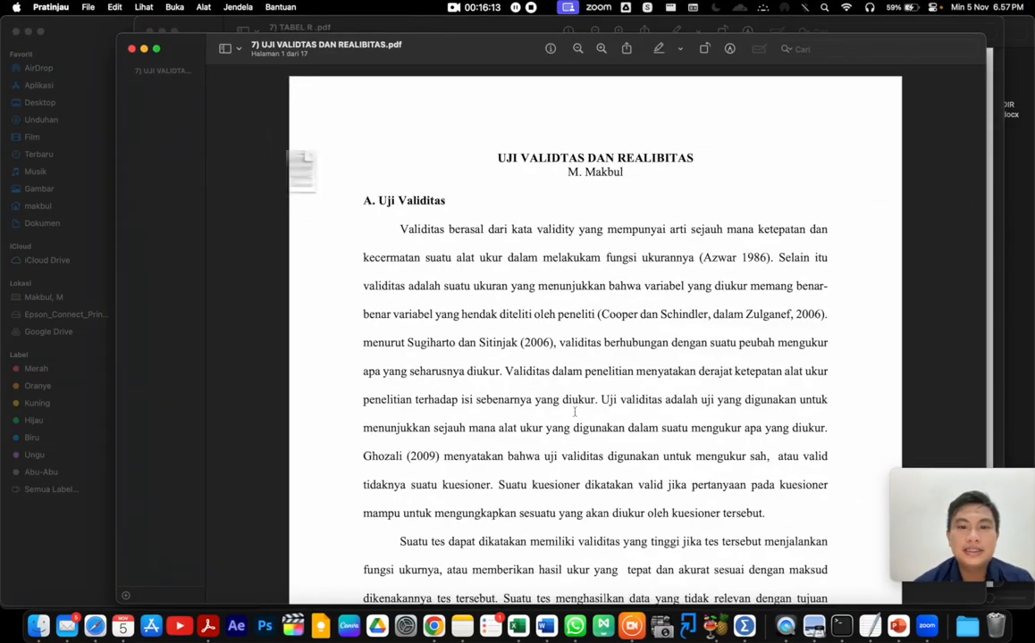
{"action": "scroll", "coordinate": [574, 411], "scroll_direction": "down", "scroll_amount": 15}
{"action": "scroll", "coordinate": [575, 411], "scroll_direction": "up", "scroll_amount": 10}
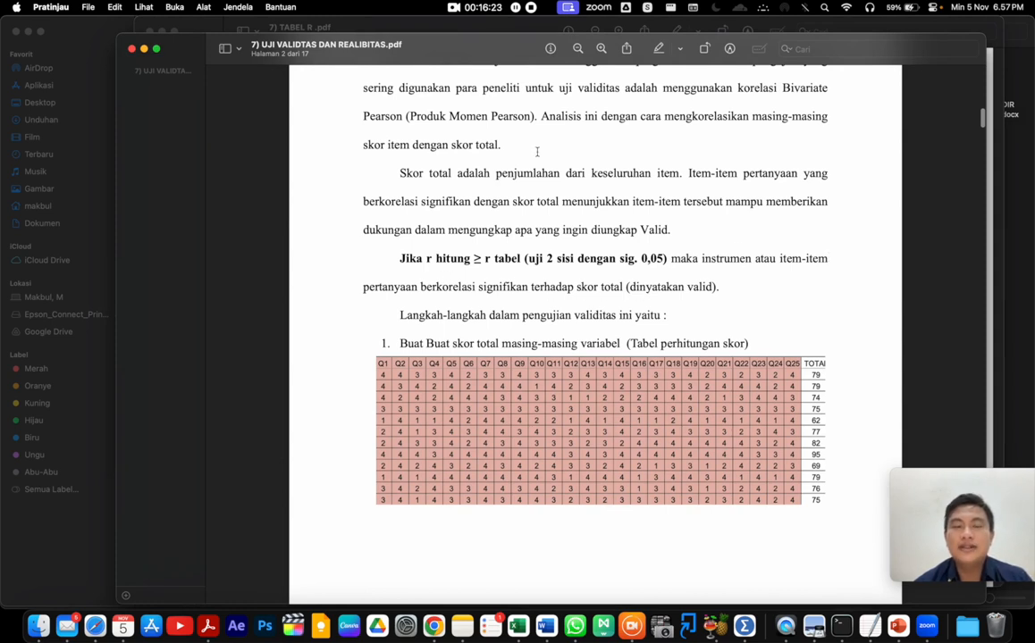
{"action": "left_click", "coordinate": [144, 48]}
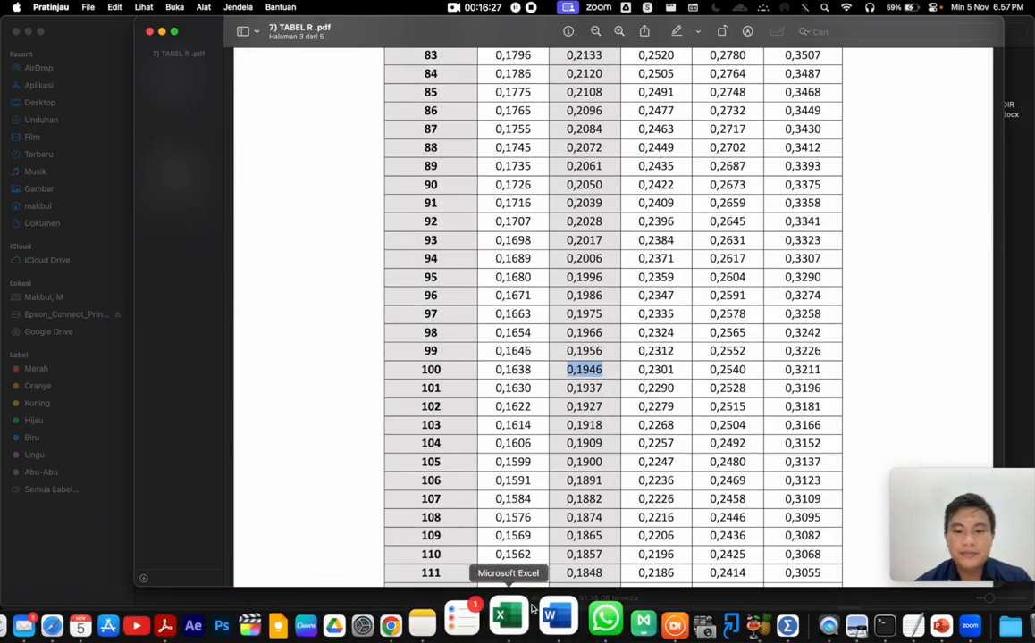
Return to Excel and compare the first R HITUNG value in AC4 with the R TABEL value in AE4
{"action": "left_click", "coordinate": [518, 615]}
{"action": "left_click", "coordinate": [392, 237]}
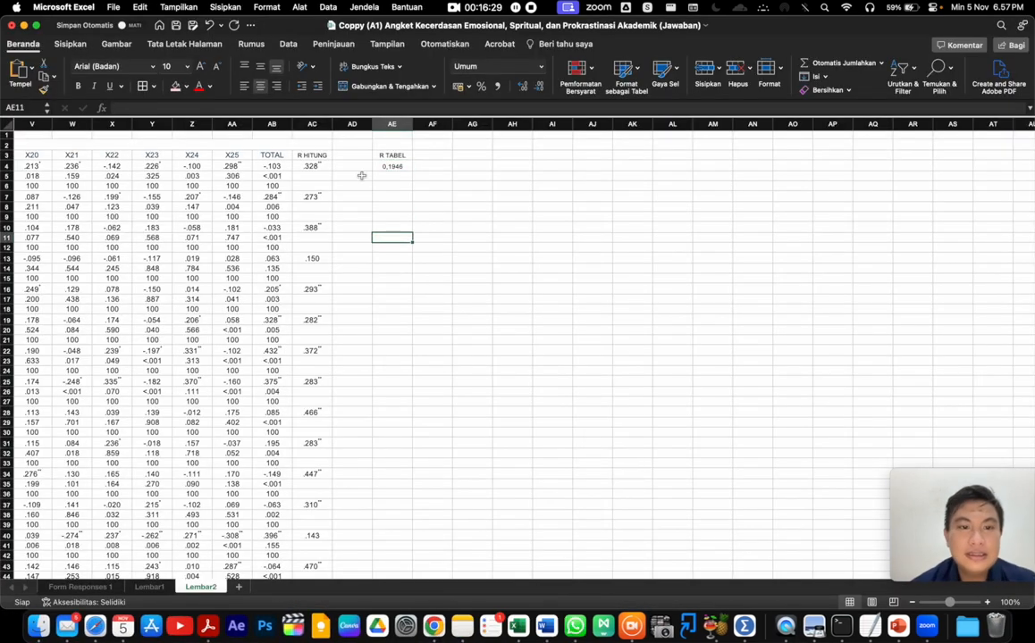
{"action": "left_click", "coordinate": [311, 167]}
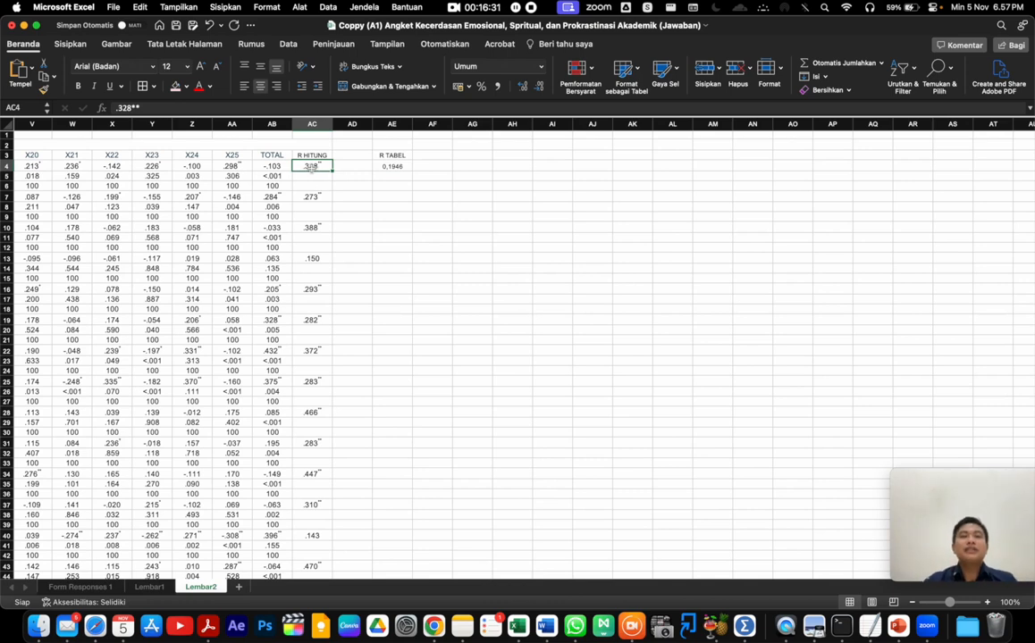
{"action": "left_click", "coordinate": [399, 157]}
{"action": "left_click", "coordinate": [396, 167]}
Enter VALID in cell AG4 as the verdict for the first item
{"action": "left_click", "coordinate": [438, 167]}
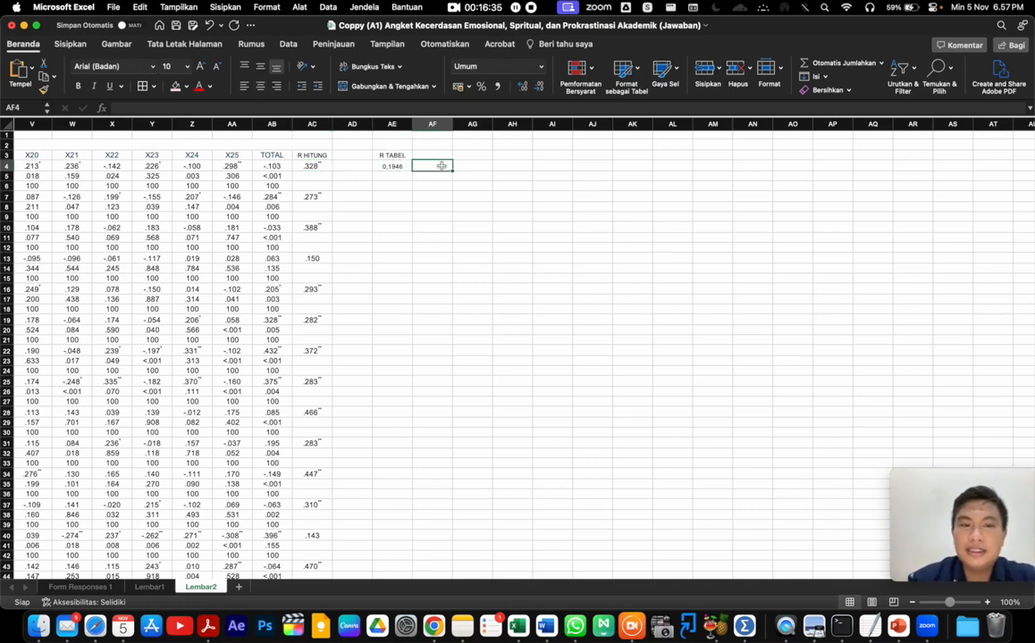
{"action": "key", "text": "Right"}
{"action": "type", "text": "=VA"}
{"action": "key", "text": "BackSpace"}
{"action": "key", "text": "BackSpace"}
{"action": "key", "text": "BackSpace"}
{"action": "type", "text": "VAL"}
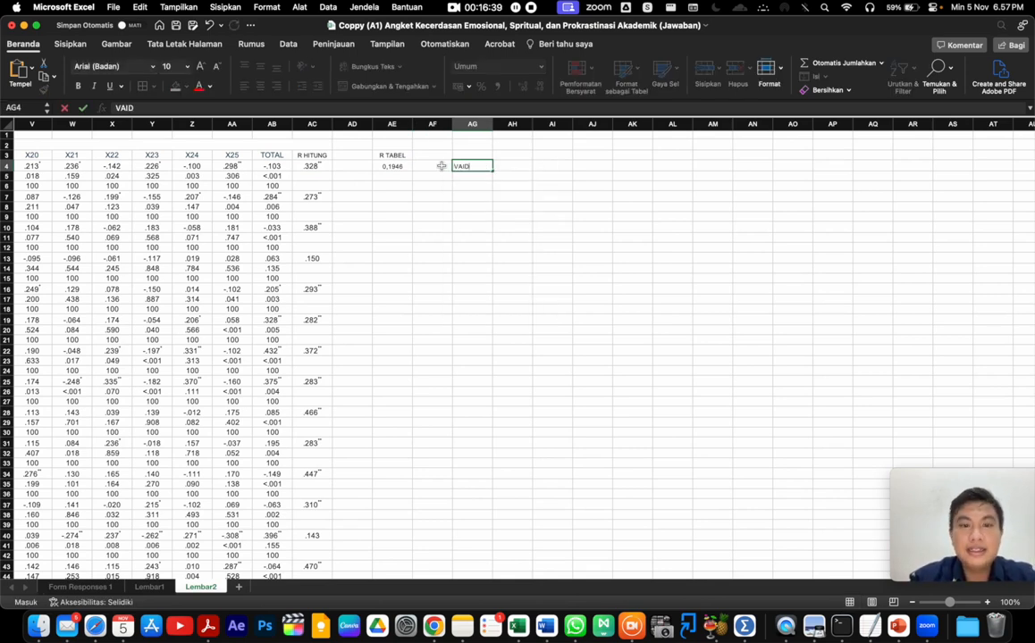
{"action": "type", "text": "ID"}
{"action": "key", "text": "Return"}
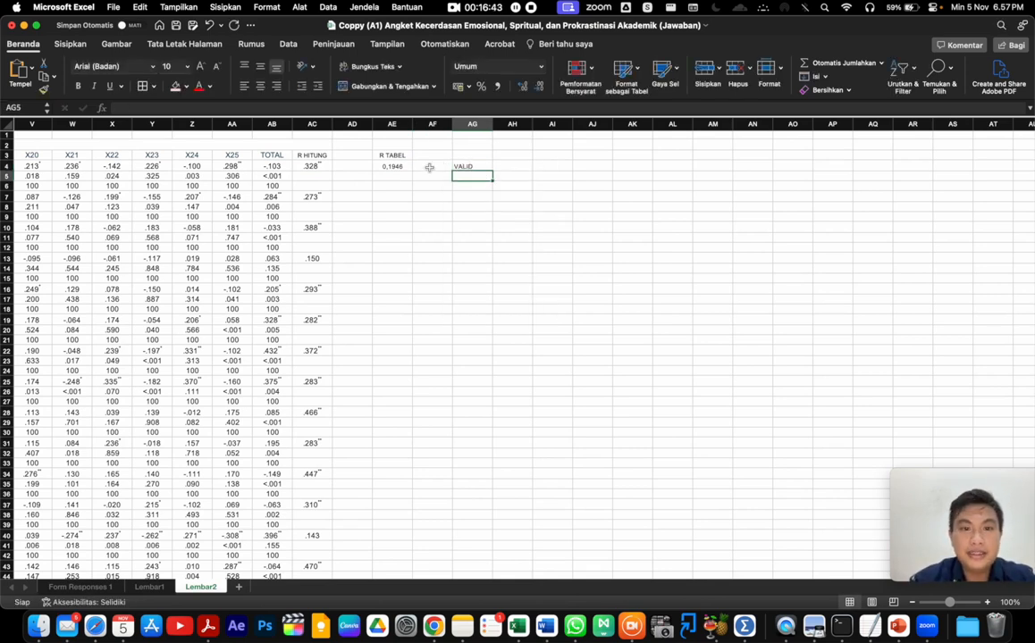
Move the VALID verdict from cell AG4 to AF4, directly beside the R TABEL value
{"action": "left_click", "coordinate": [473, 167]}
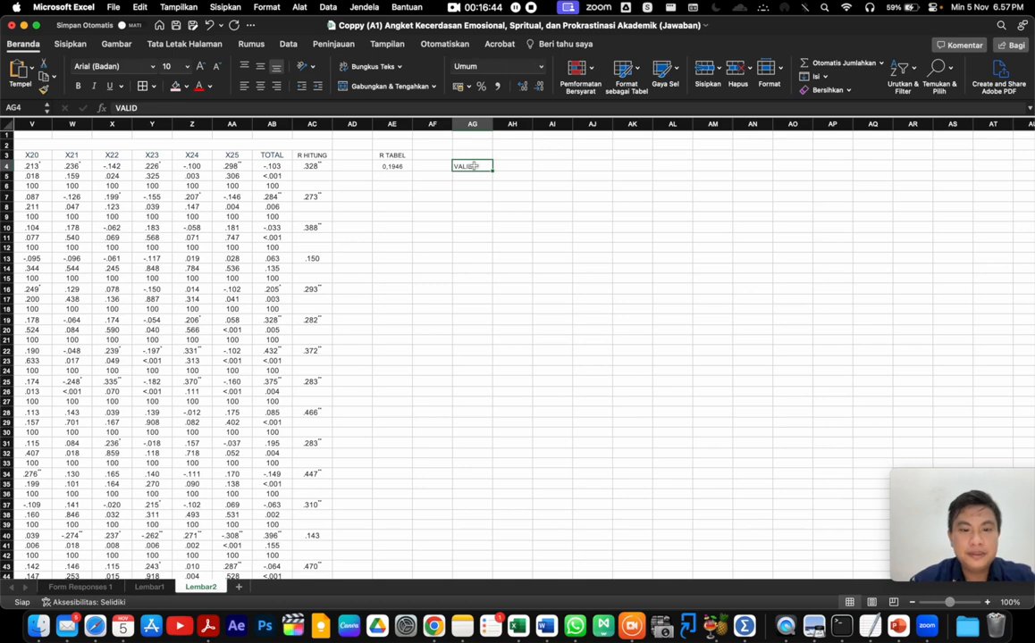
{"action": "key", "text": "super+x"}
{"action": "left_click", "coordinate": [422, 167]}
{"action": "key", "text": "super+v"}
{"action": "left_click", "coordinate": [424, 205]}
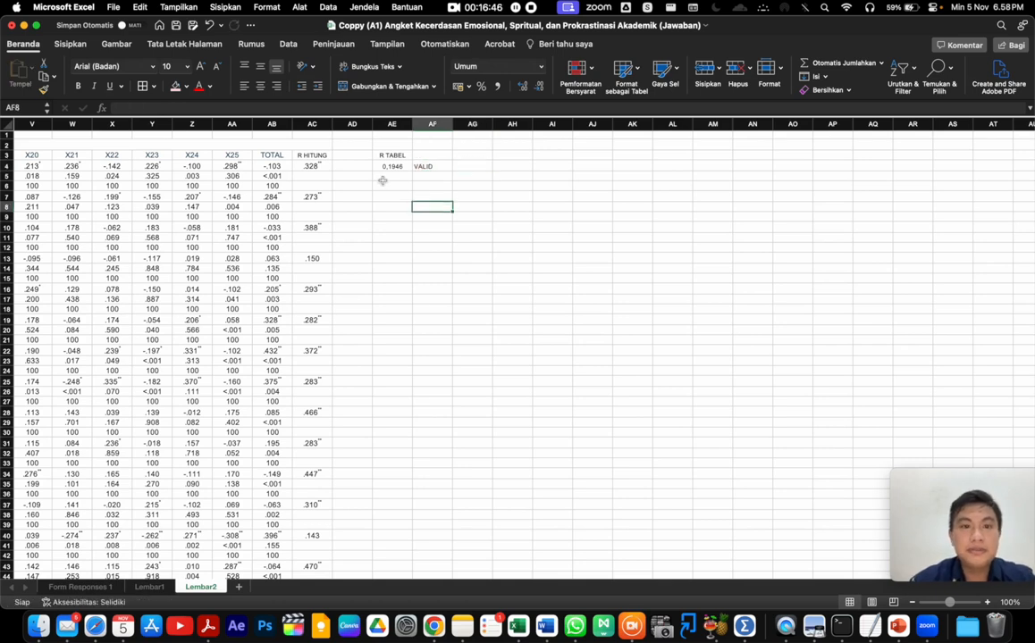
Compare the R HITUNG values in AC4 and AC13 with the R TABEL value in AE4
{"action": "left_click", "coordinate": [313, 167]}
{"action": "left_click", "coordinate": [384, 168]}
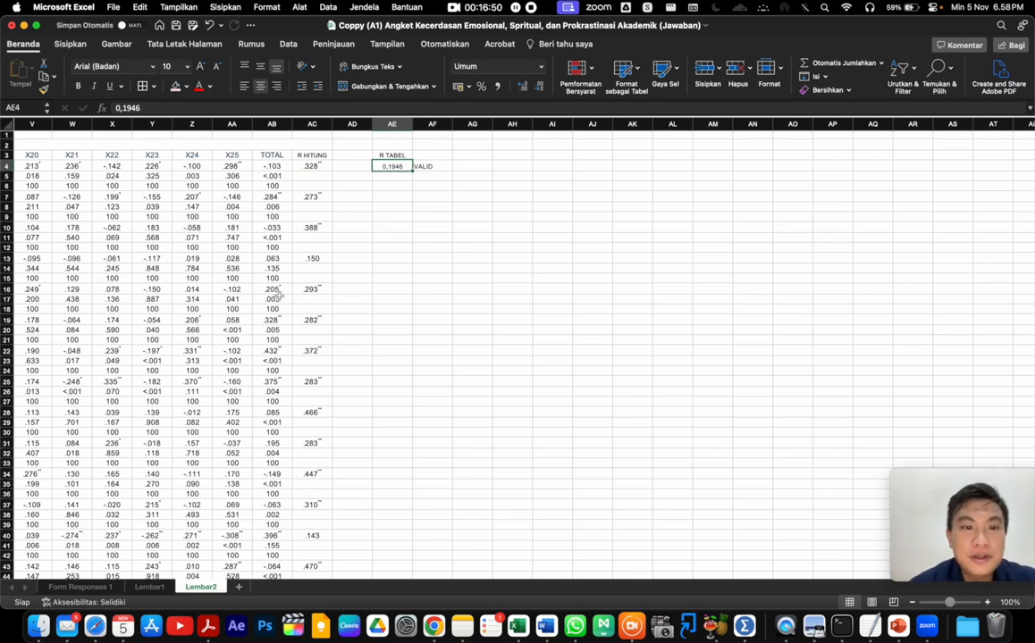
{"action": "scroll", "coordinate": [316, 168], "scroll_direction": "up", "scroll_amount": 3}
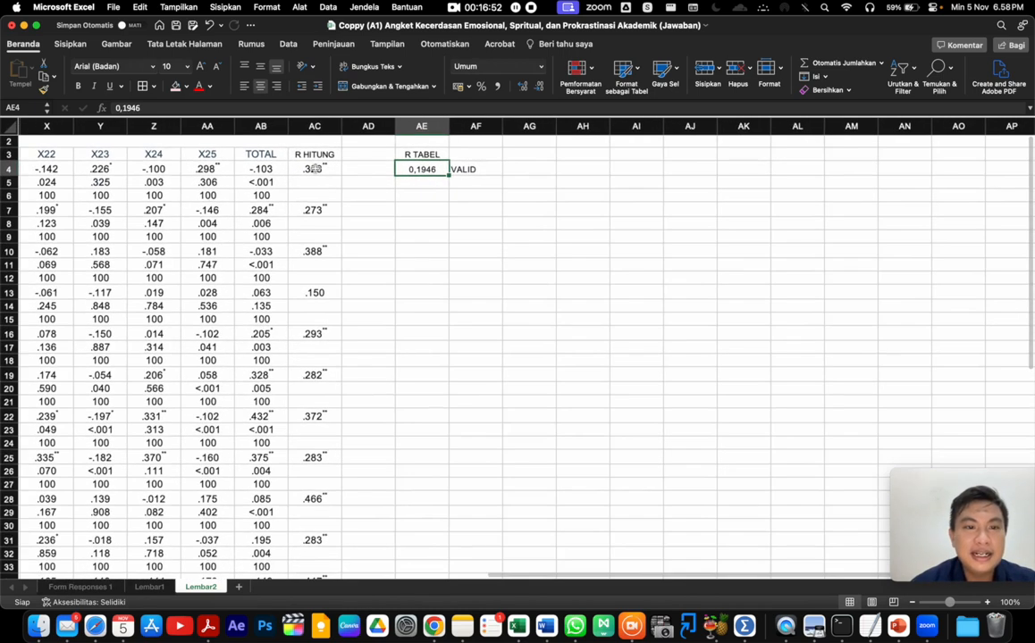
{"action": "left_click", "coordinate": [360, 171]}
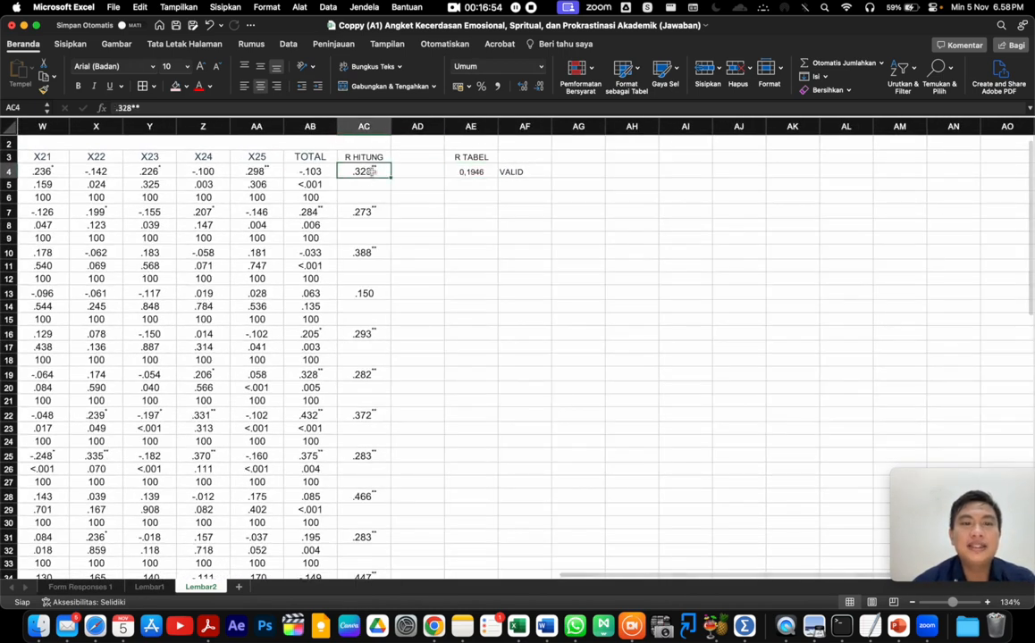
{"action": "scroll", "coordinate": [371, 236], "scroll_direction": "down", "scroll_amount": 2}
{"action": "left_click", "coordinate": [366, 240]}
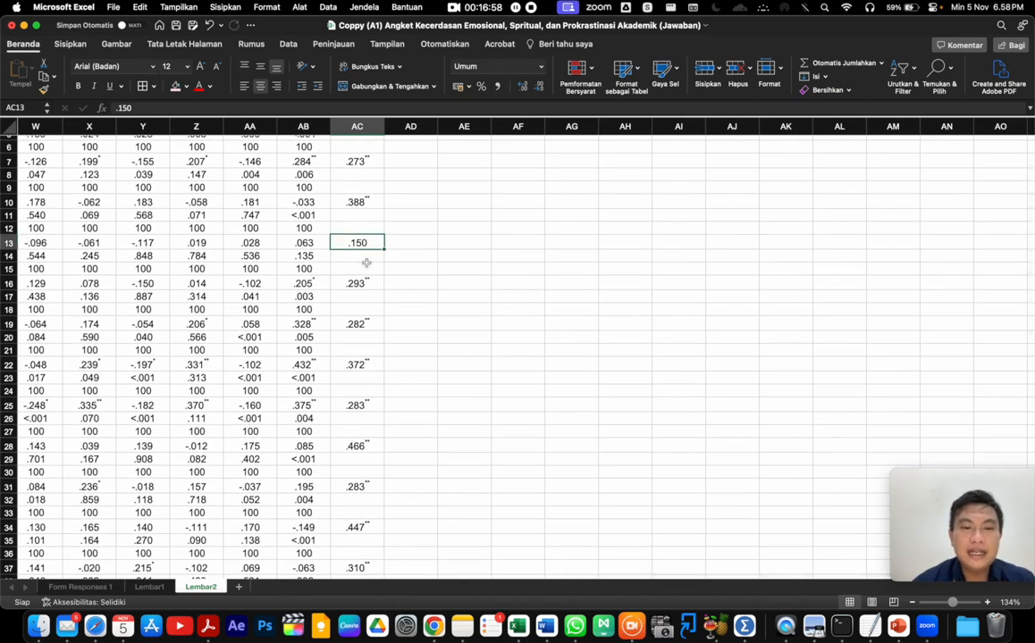
{"action": "scroll", "coordinate": [366, 262], "scroll_direction": "up", "scroll_amount": 2}
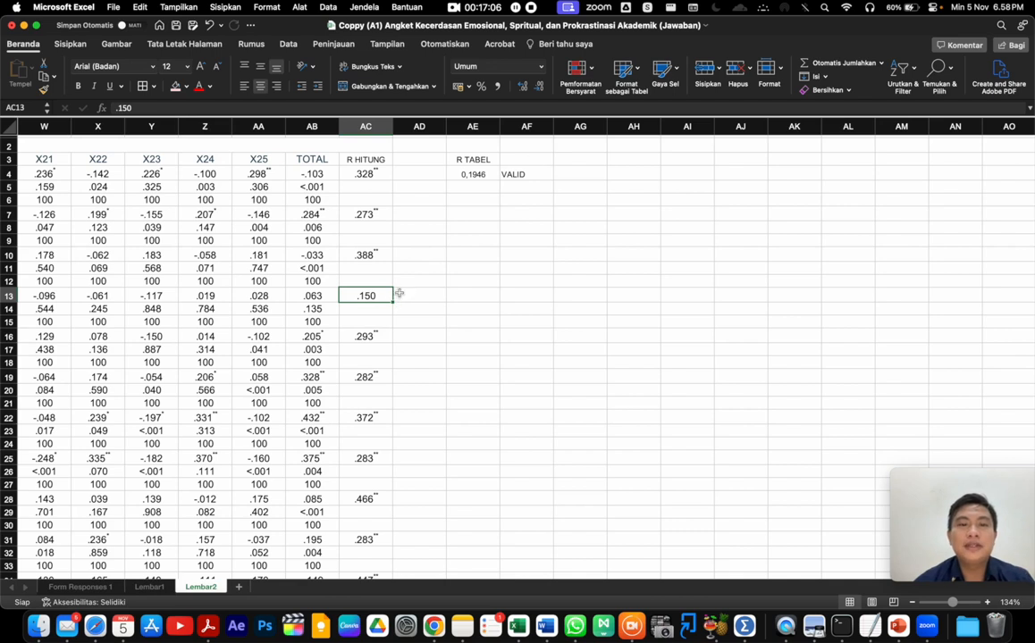
Enter TIDAK VALID in cell AF13 as the verdict for the fourth item
{"action": "left_click", "coordinate": [516, 294]}
{"action": "type", "text": "TIDAK VA"}
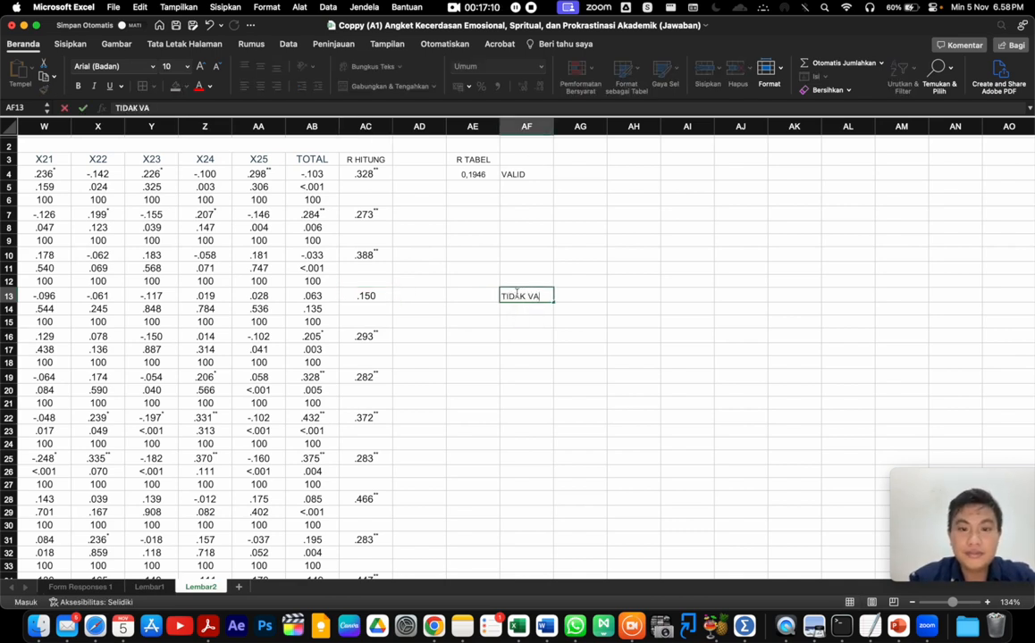
{"action": "key", "text": "Return"}
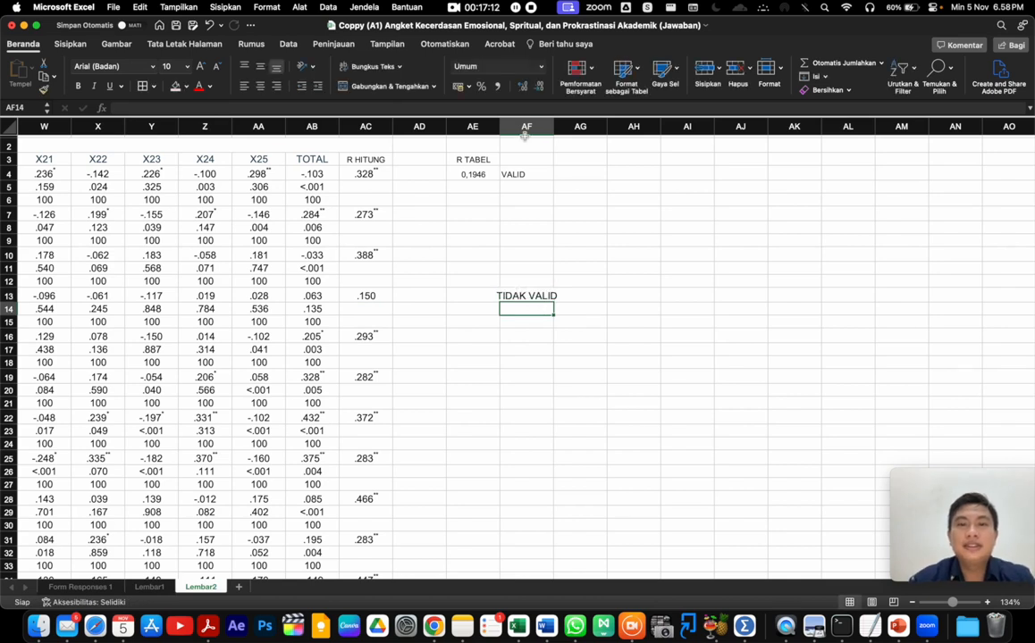
Center the verdicts in column AF horizontally
{"action": "left_click", "coordinate": [526, 128]}
{"action": "left_click", "coordinate": [259, 90]}
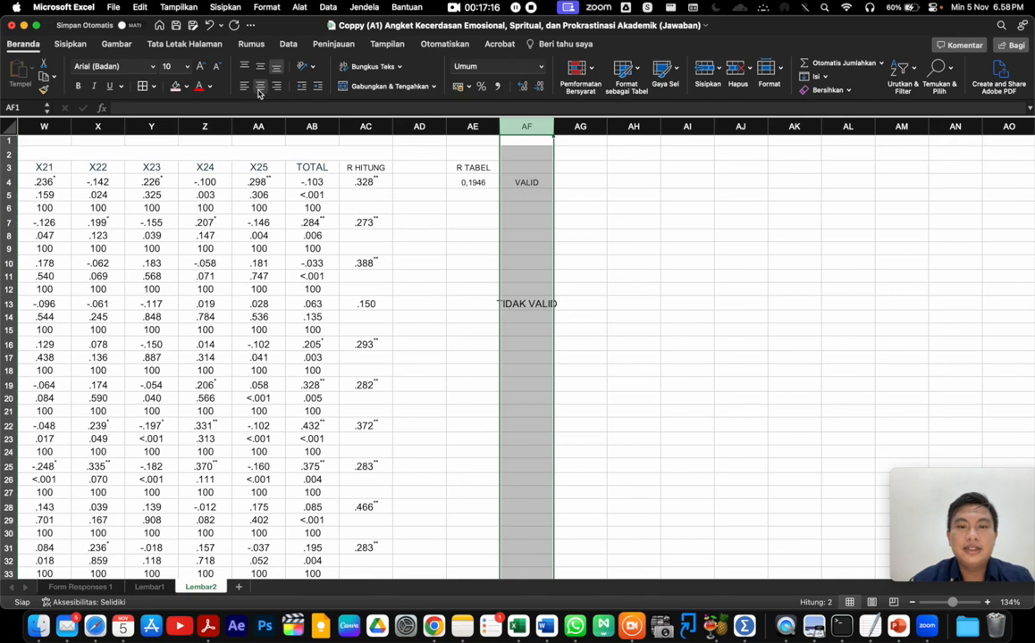
{"action": "left_click", "coordinate": [625, 411]}
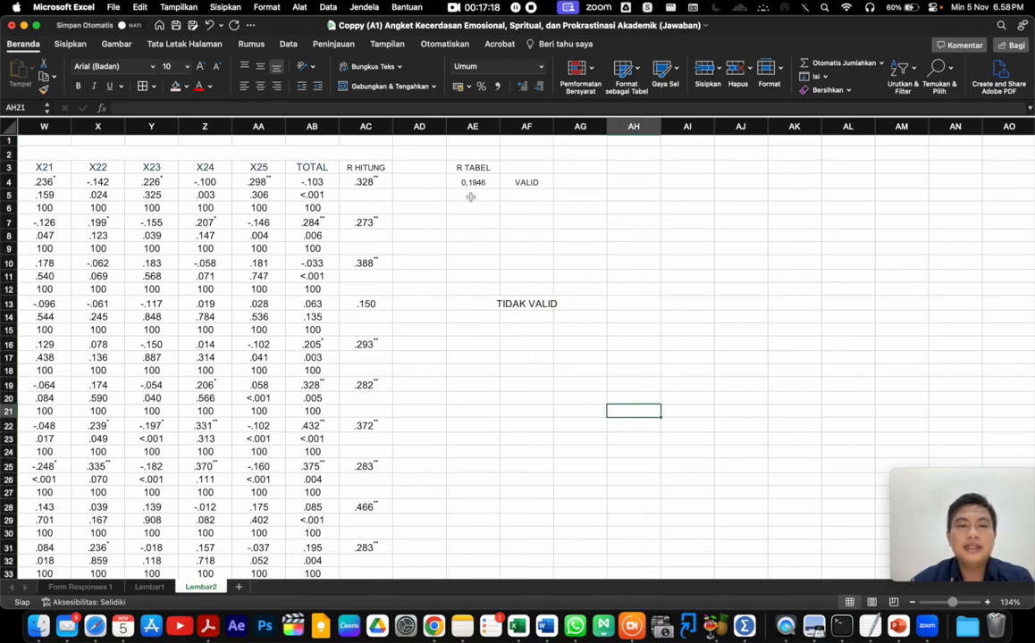
{"action": "scroll", "coordinate": [373, 196], "scroll_direction": "down", "scroll_amount": 1}
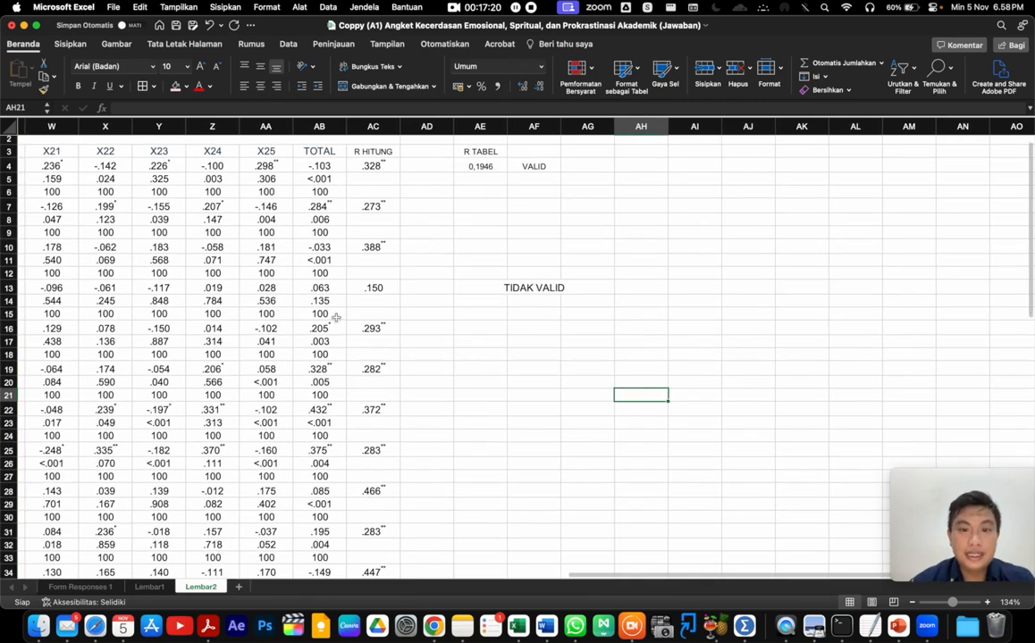
Copy the VALID verdict from cell AF4 to AF7 for the second item
{"action": "scroll", "coordinate": [470, 324], "scroll_direction": "down", "scroll_amount": 5}
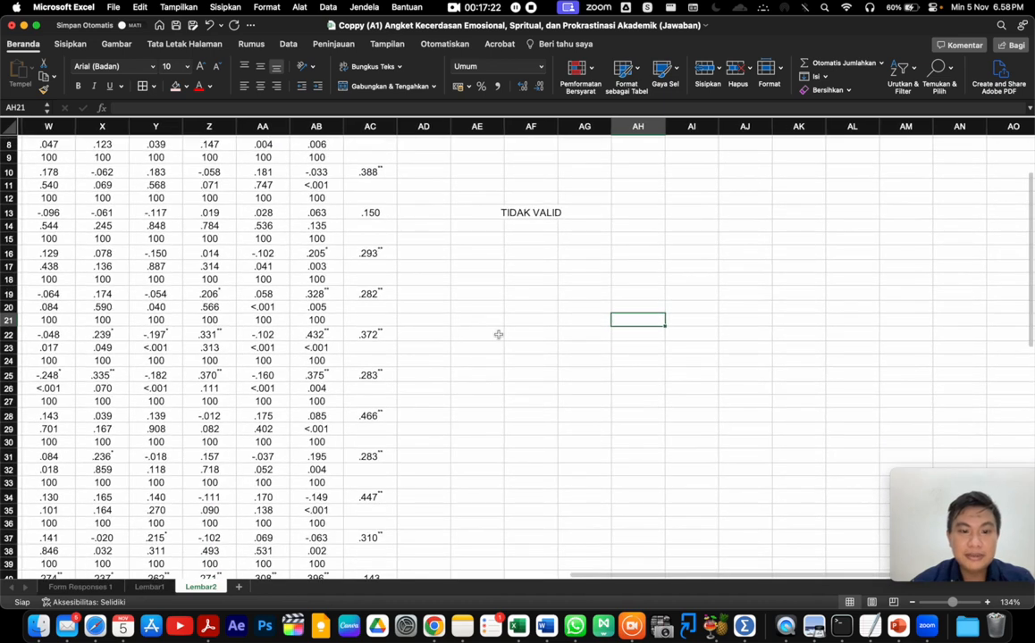
{"action": "scroll", "coordinate": [398, 401], "scroll_direction": "up", "scroll_amount": 7}
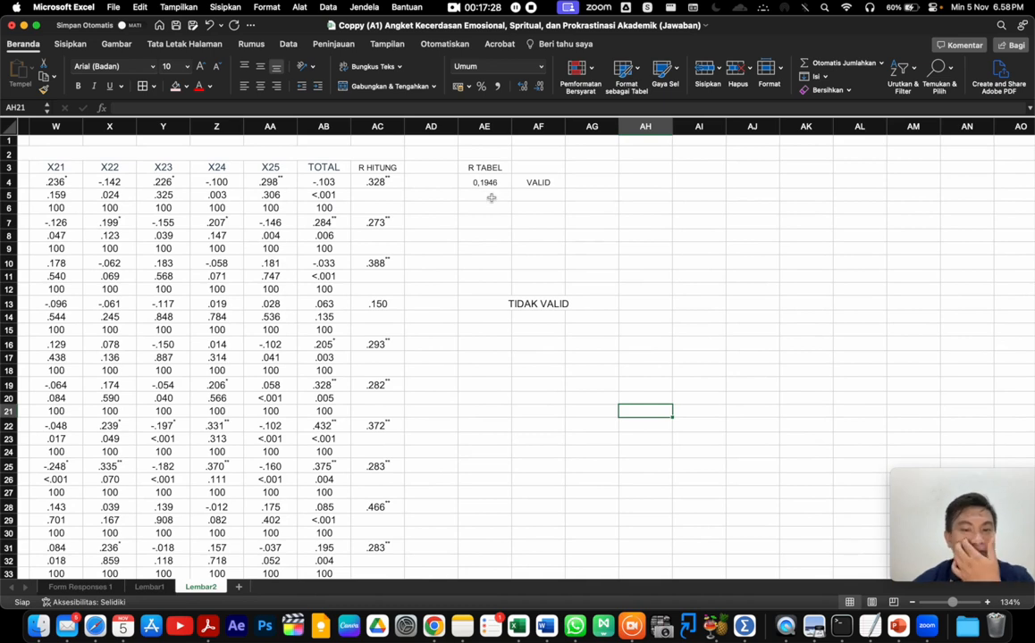
{"action": "scroll", "coordinate": [490, 198], "scroll_direction": "down", "scroll_amount": 2}
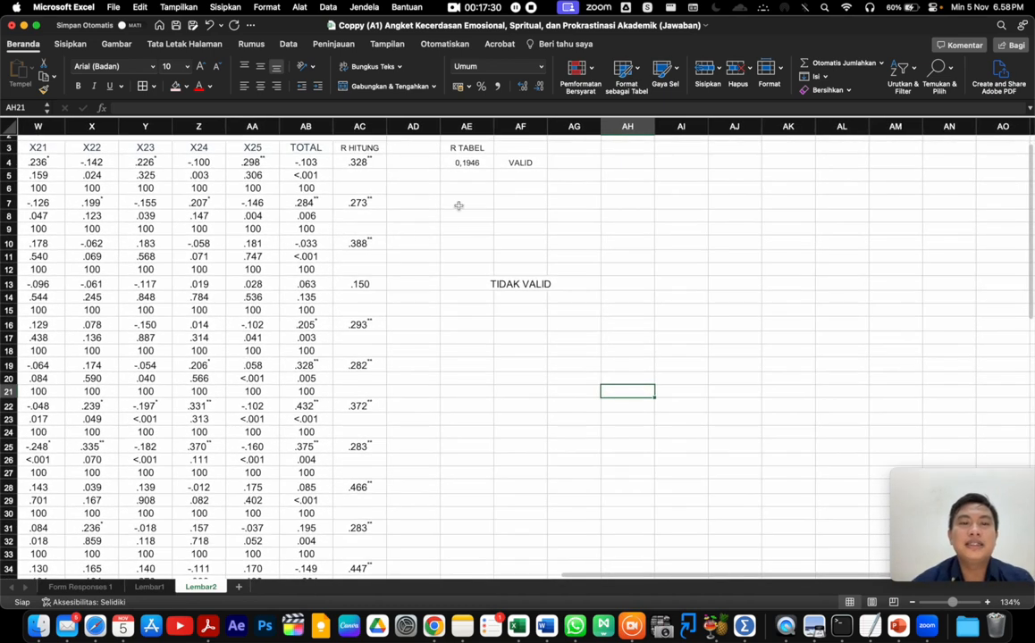
{"action": "left_click", "coordinate": [454, 206]}
{"action": "left_click", "coordinate": [522, 200]}
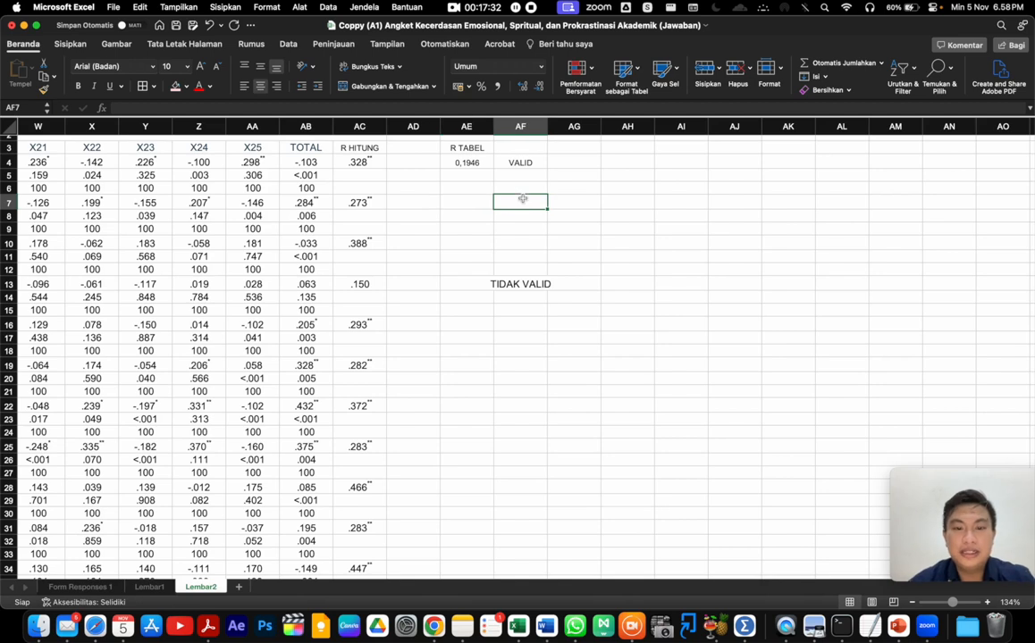
{"action": "left_click", "coordinate": [522, 163]}
{"action": "key", "text": "super+c"}
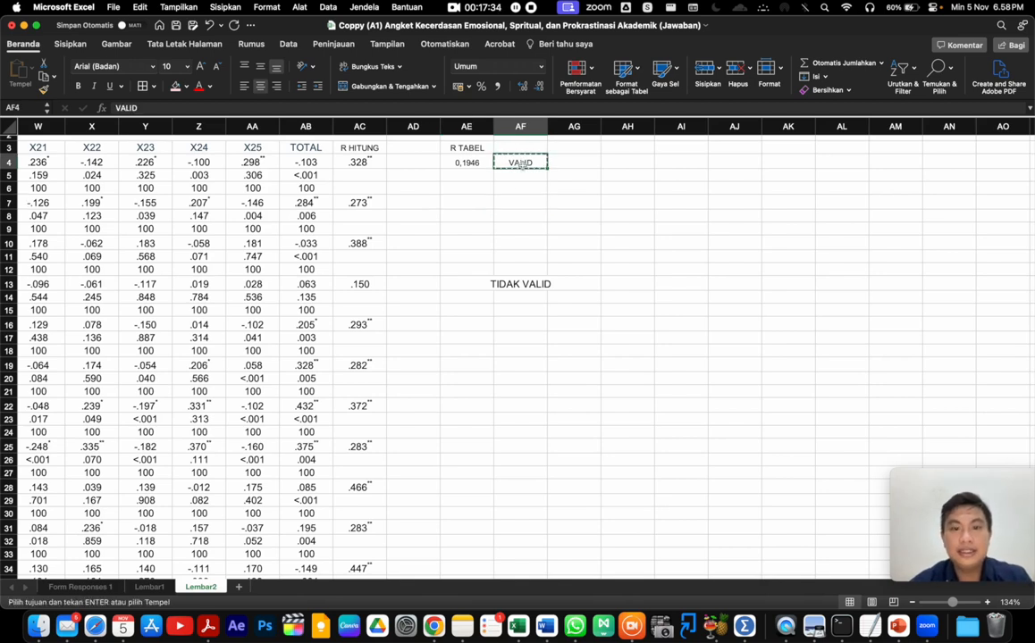
{"action": "left_click", "coordinate": [508, 201]}
{"action": "key", "text": "super+v"}
{"action": "scroll", "coordinate": [508, 202], "scroll_direction": "down", "scroll_amount": 10}
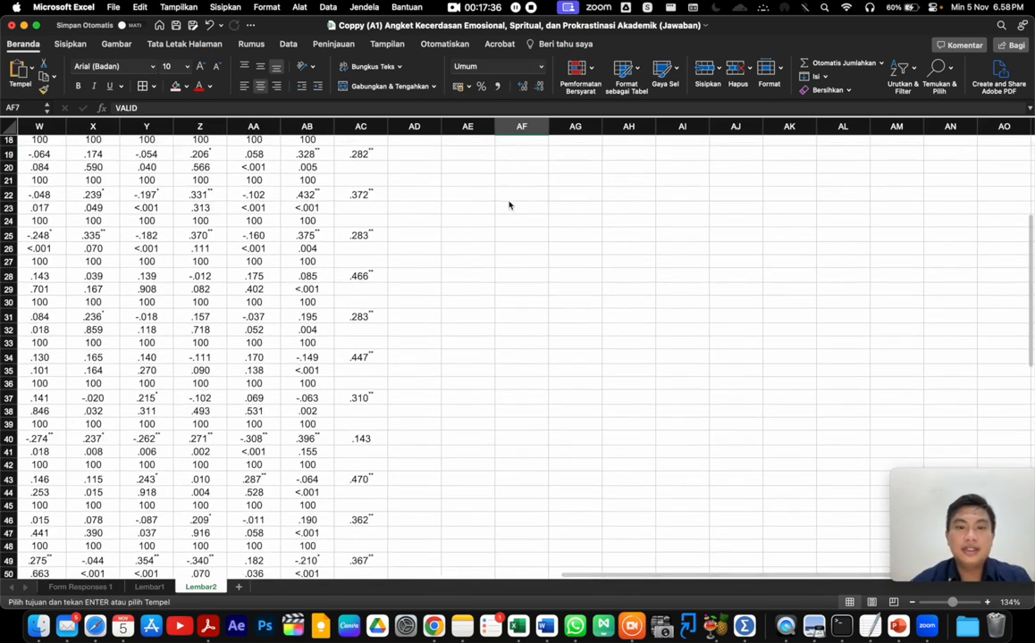
{"action": "scroll", "coordinate": [507, 201], "scroll_direction": "down", "scroll_amount": 5}
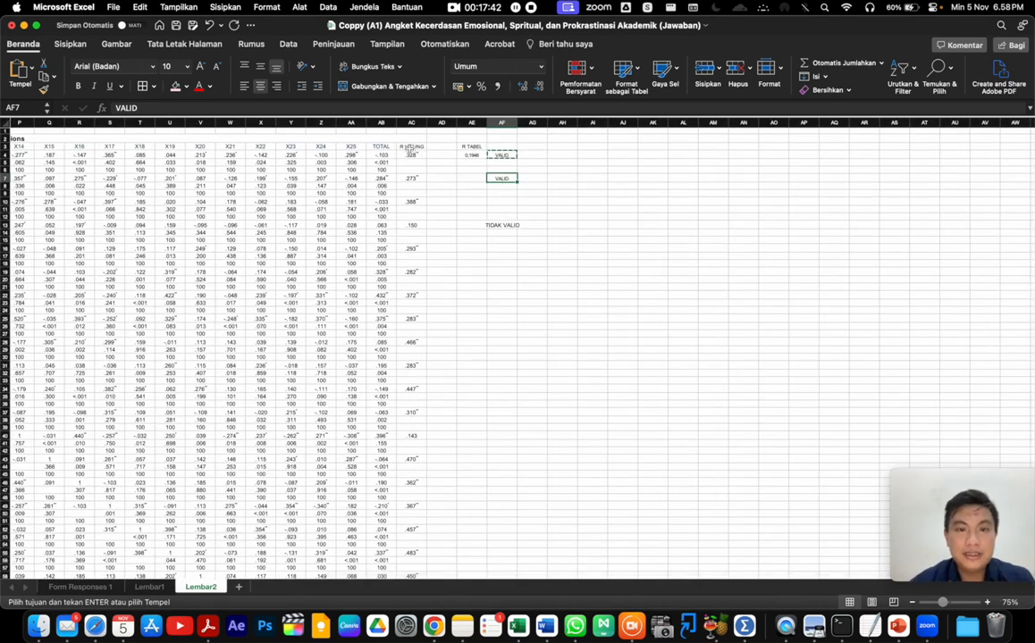
{"action": "left_click_drag", "start_coordinate": [409, 148], "coordinate": [426, 546]}
{"action": "scroll", "coordinate": [488, 333], "scroll_direction": "up", "scroll_amount": 10}
{"action": "key", "text": "super+z"}
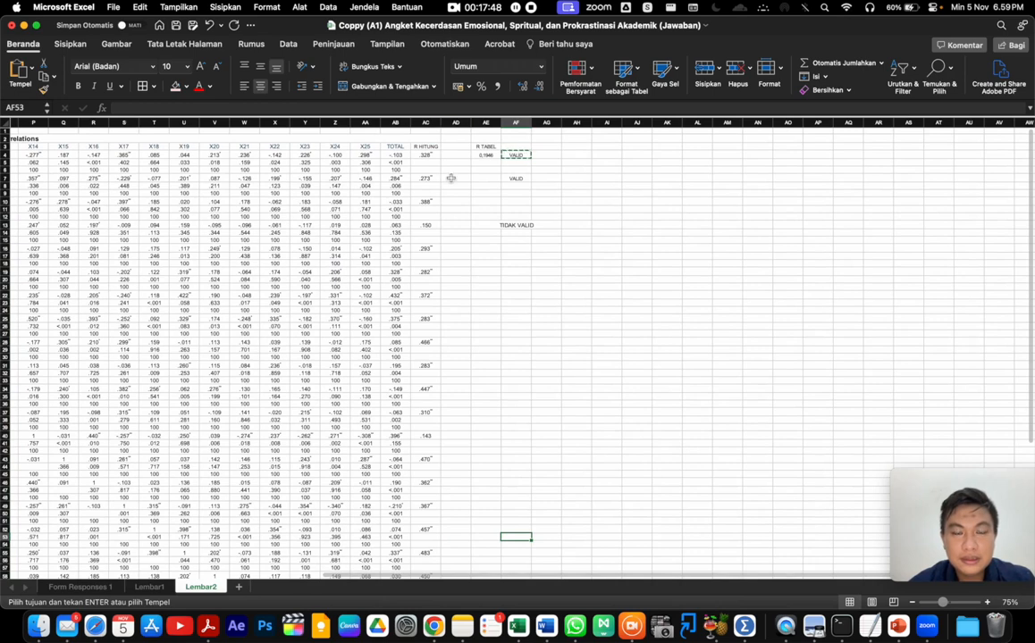
{"action": "scroll", "coordinate": [451, 179], "scroll_direction": "up", "scroll_amount": 5}
{"action": "scroll", "coordinate": [451, 179], "scroll_direction": "up", "scroll_amount": 5}
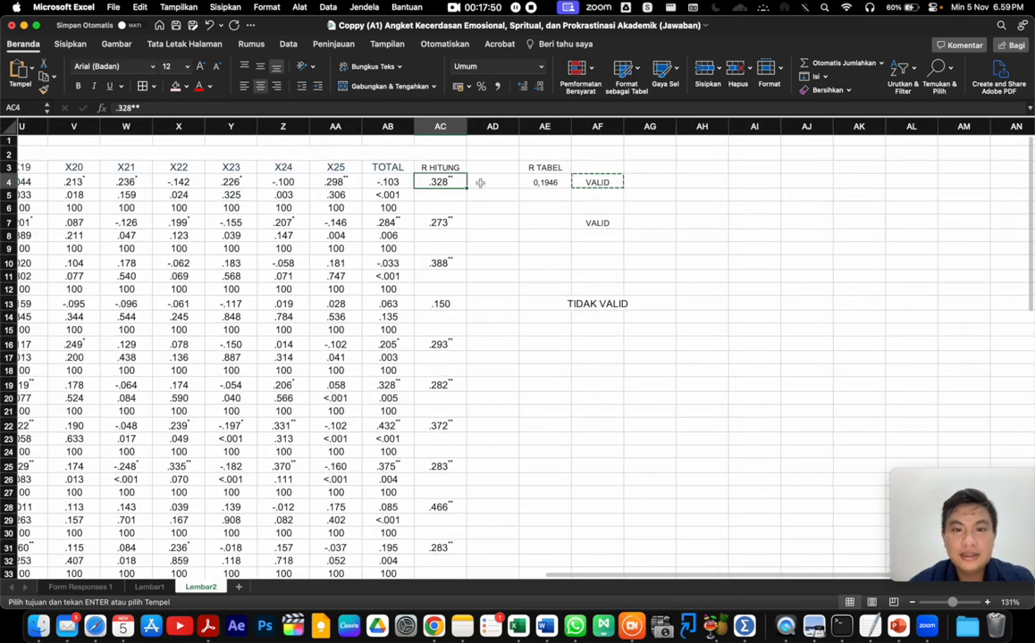
Number the items 1 to 25 in column AD, every third row from AD4 to AD76, and center the numbers
{"action": "left_click", "coordinate": [487, 181]}
{"action": "type", "text": "1"}
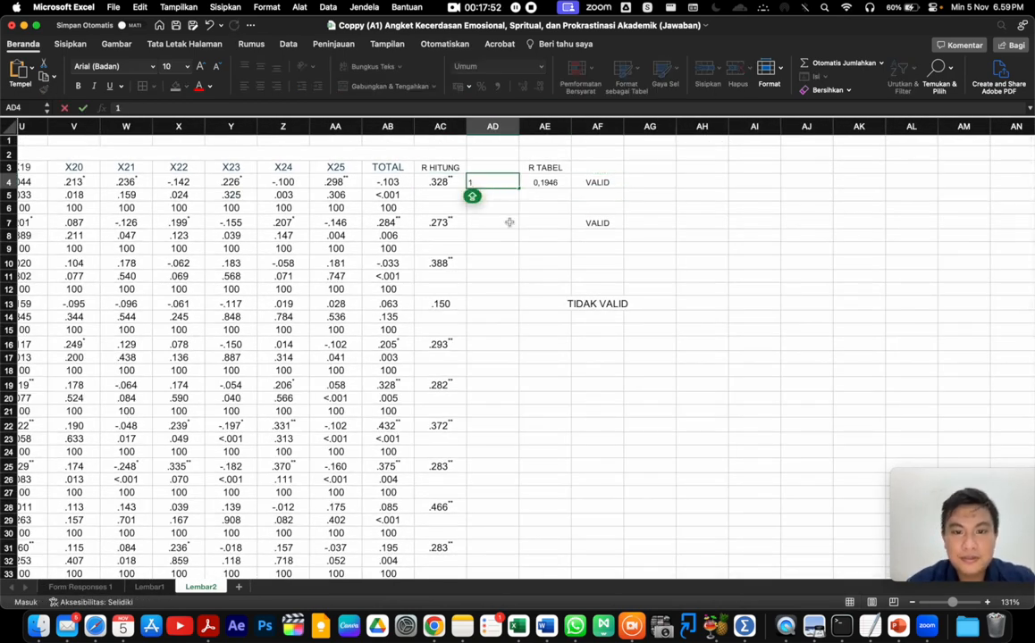
{"action": "left_click", "coordinate": [508, 222]}
{"action": "type", "text": "2"}
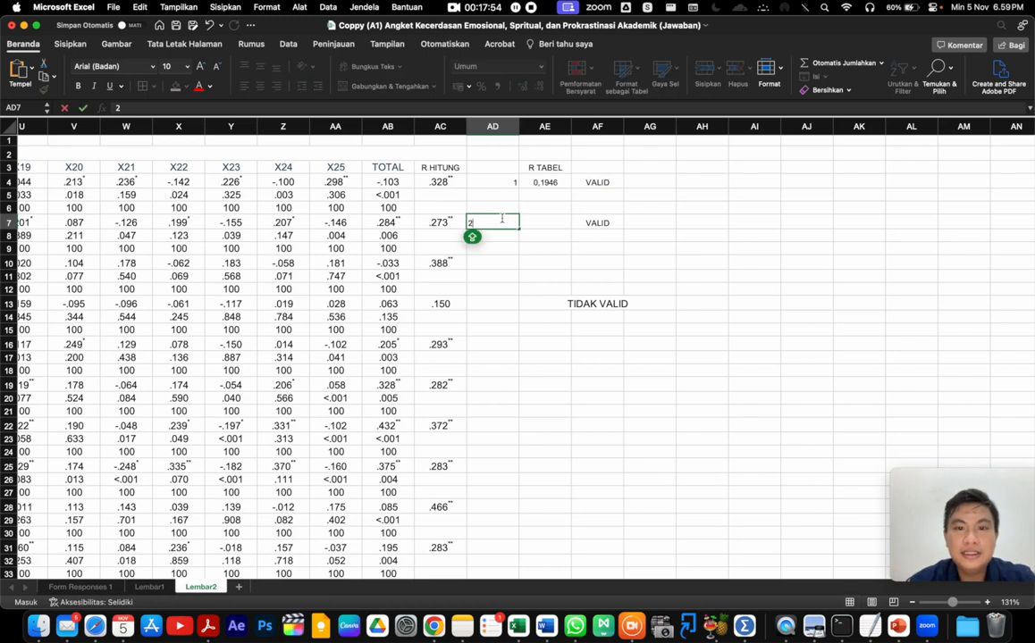
{"action": "left_click", "coordinate": [506, 302]}
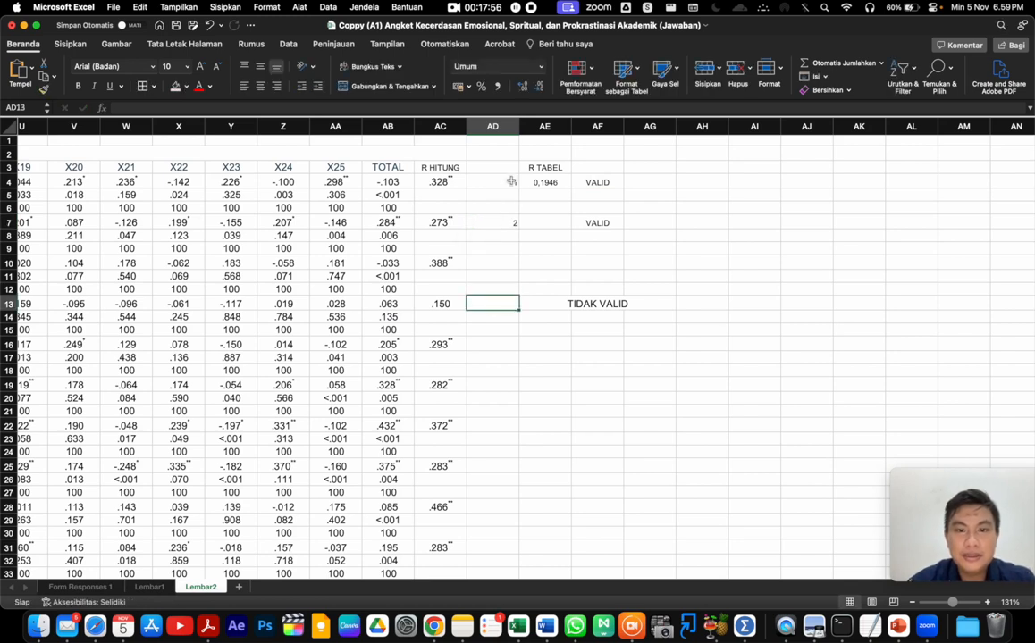
{"action": "left_click_drag", "start_coordinate": [508, 182], "coordinate": [504, 250]}
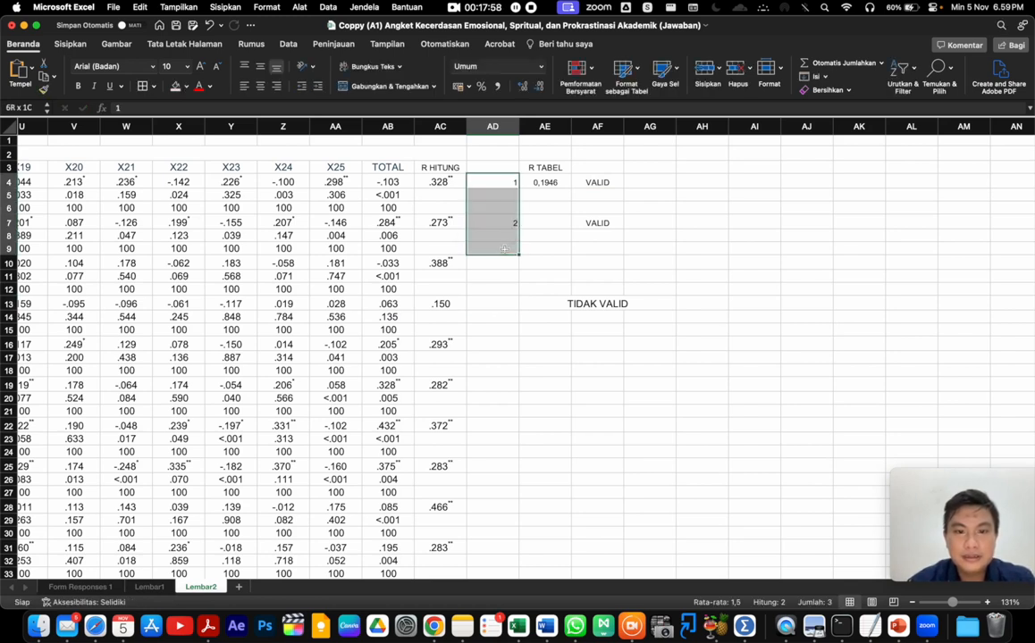
{"action": "left_click_drag", "start_coordinate": [517, 258], "coordinate": [500, 468]}
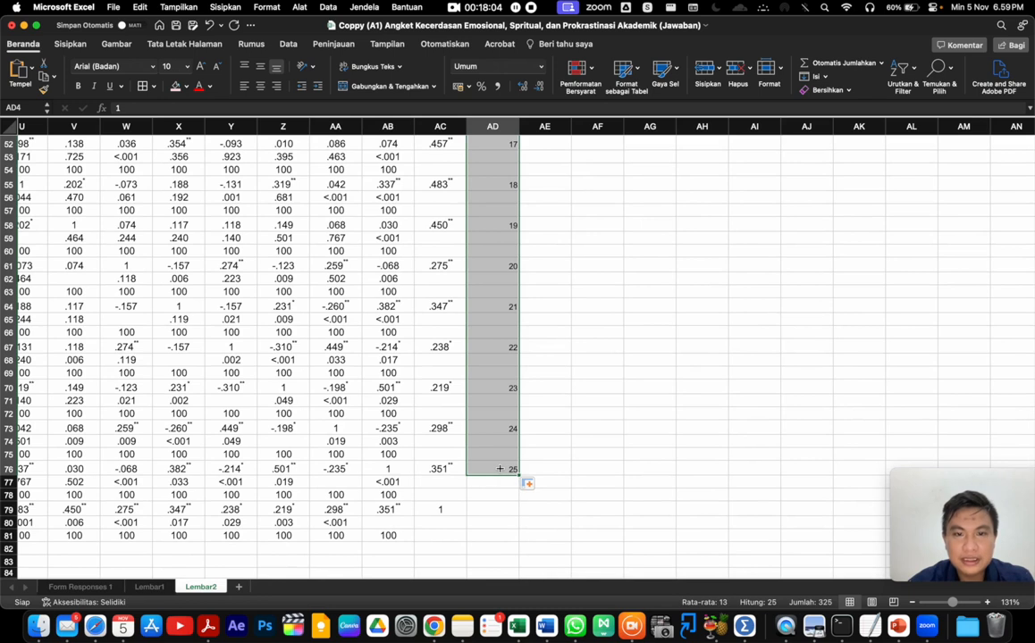
{"action": "scroll", "coordinate": [507, 371], "scroll_direction": "up", "scroll_amount": 15}
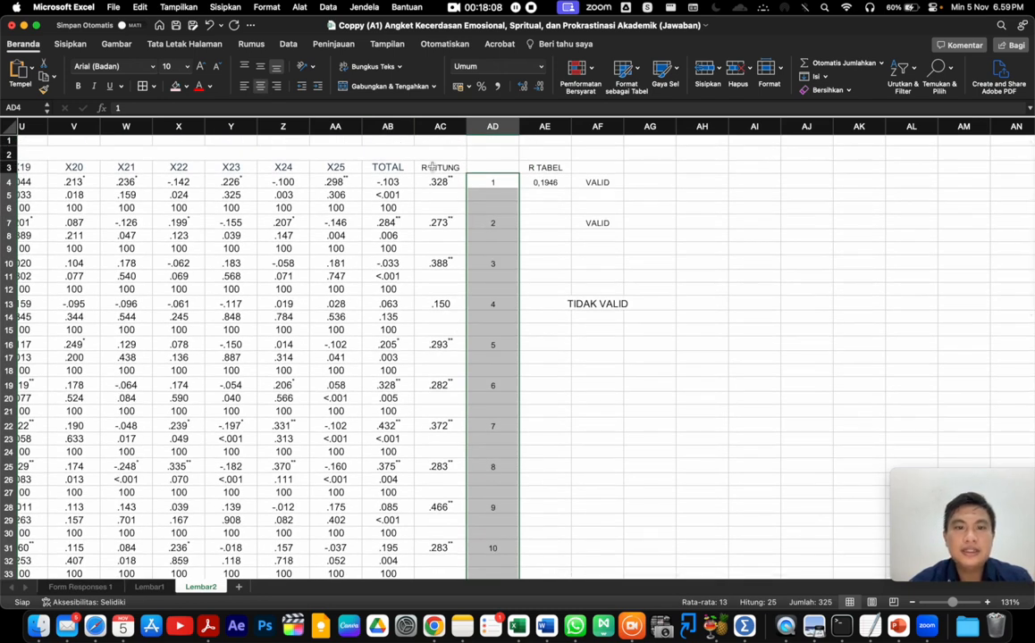
Copy the R HITUNG column with its item numbers, AC3 to AD76, into a new sheet starting at cell D3
{"action": "left_click_drag", "start_coordinate": [430, 170], "coordinate": [488, 489]}
{"action": "key", "text": "cmd+c"}
{"action": "scroll", "coordinate": [488, 489], "scroll_direction": "up", "scroll_amount": 15}
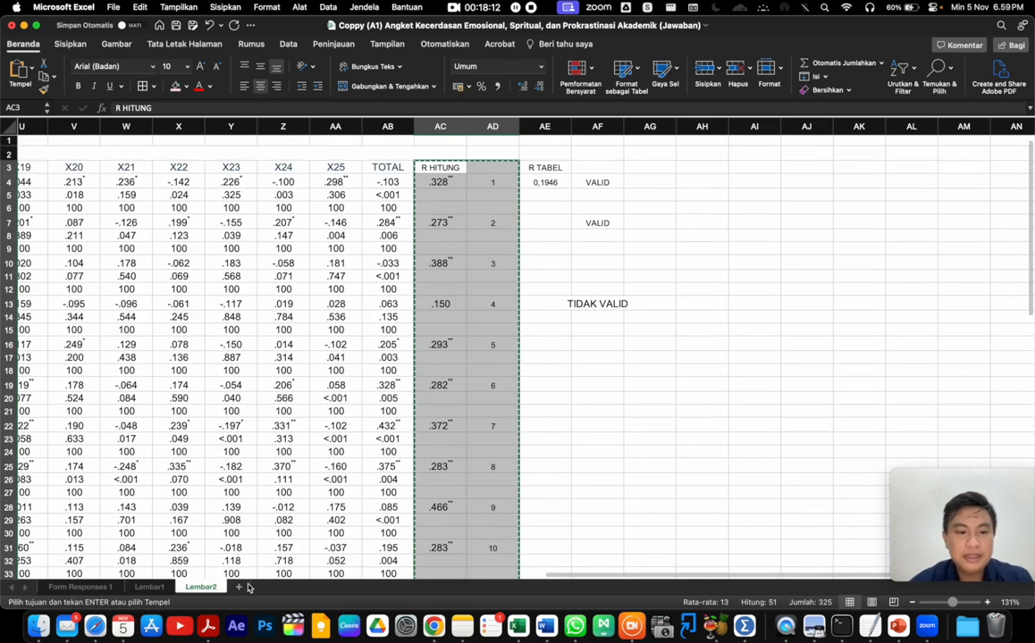
{"action": "left_click", "coordinate": [241, 588]}
{"action": "left_click", "coordinate": [156, 151]}
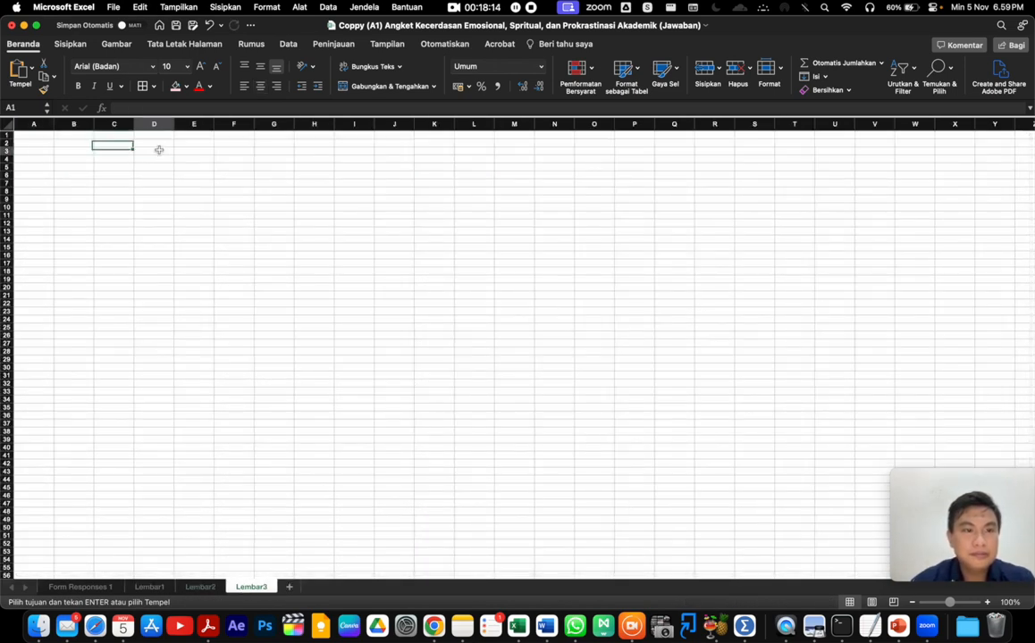
{"action": "key", "text": "super+v"}
{"action": "left_click", "coordinate": [196, 168]}
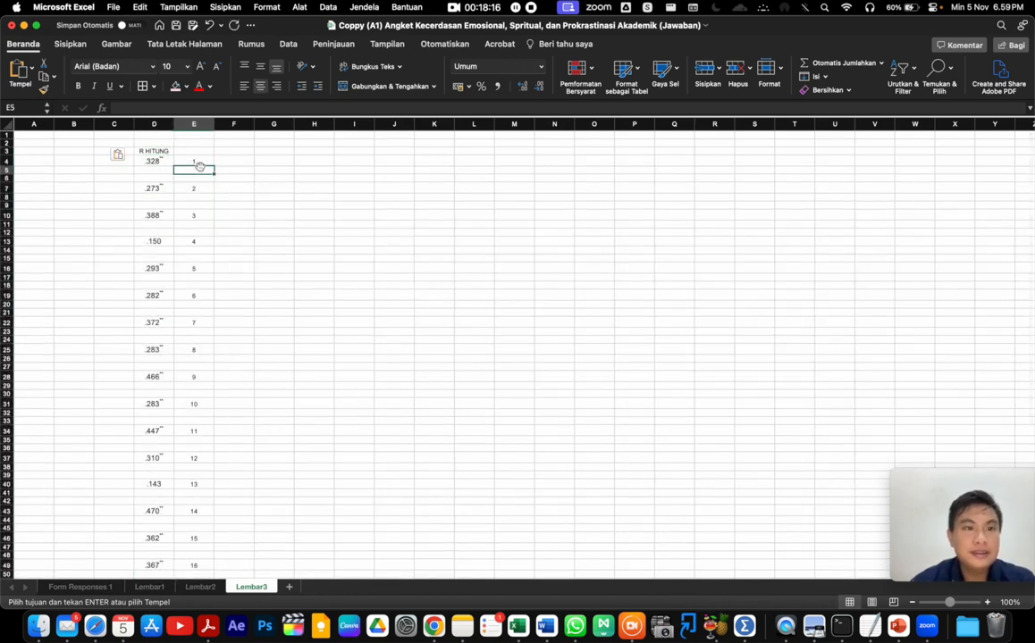
Sort the R HITUNG values and item numbers in D4:E76 by item number from smallest to largest
{"action": "left_click", "coordinate": [151, 160]}
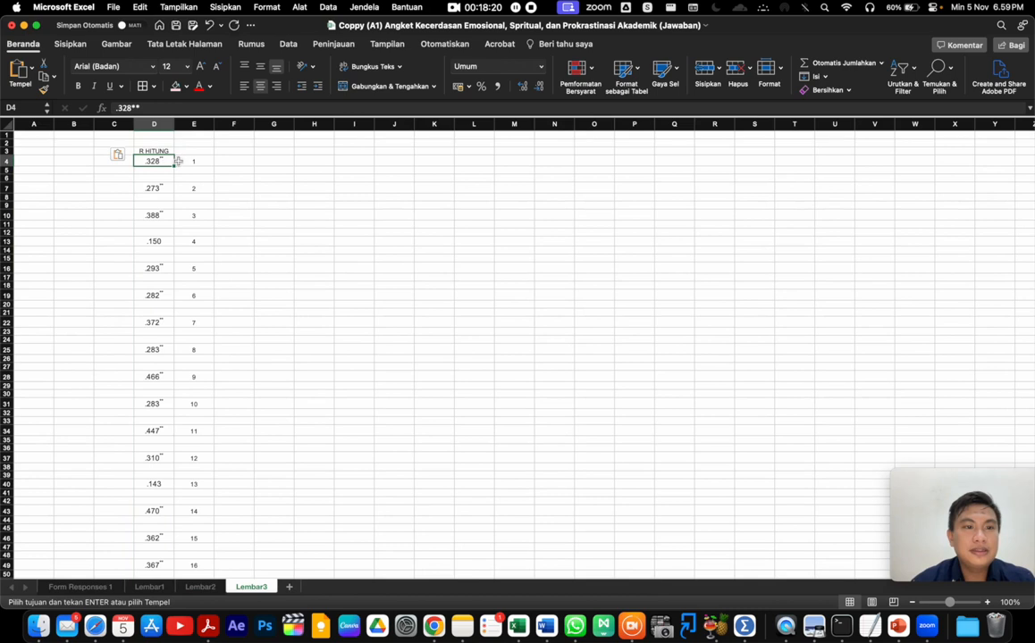
{"action": "left_click_drag", "start_coordinate": [190, 161], "coordinate": [156, 528]}
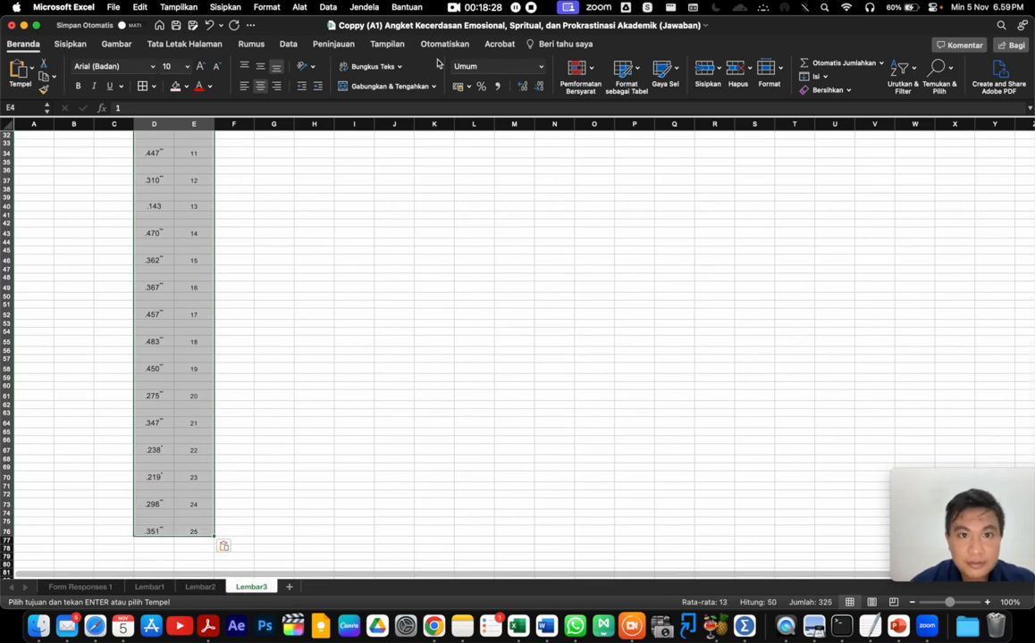
{"action": "left_click", "coordinate": [901, 72]}
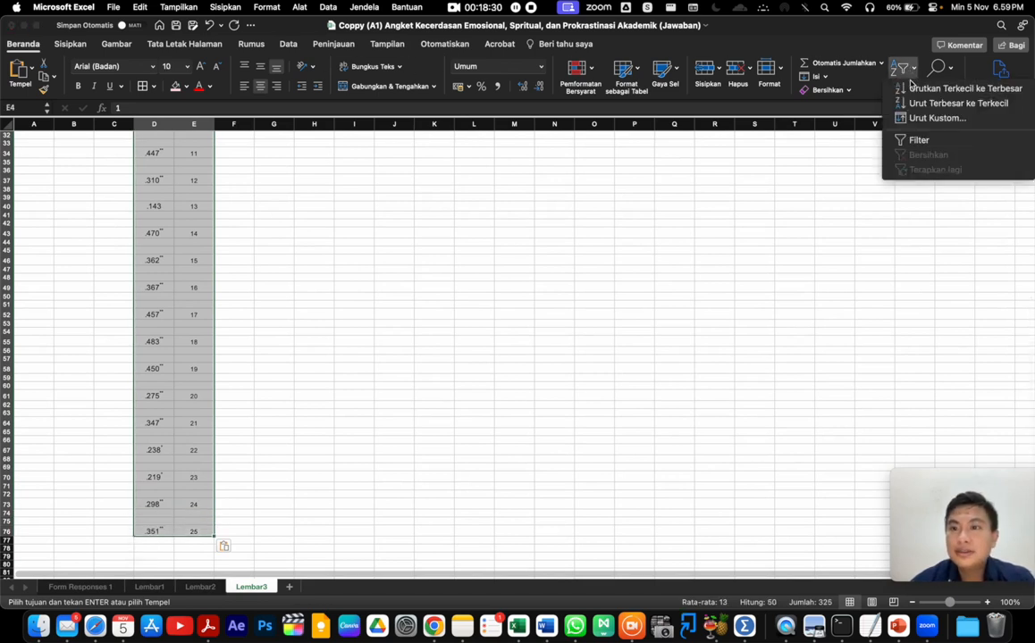
{"action": "left_click", "coordinate": [903, 91]}
{"action": "scroll", "coordinate": [358, 236], "scroll_direction": "up", "scroll_amount": 10}
{"action": "left_click", "coordinate": [274, 203]}
Move the item numbers 1 to 25 from column E to C4:C28, in front of the R HITUNG values
{"action": "left_click_drag", "start_coordinate": [194, 162], "coordinate": [194, 426]}
{"action": "key", "text": "super+c"}
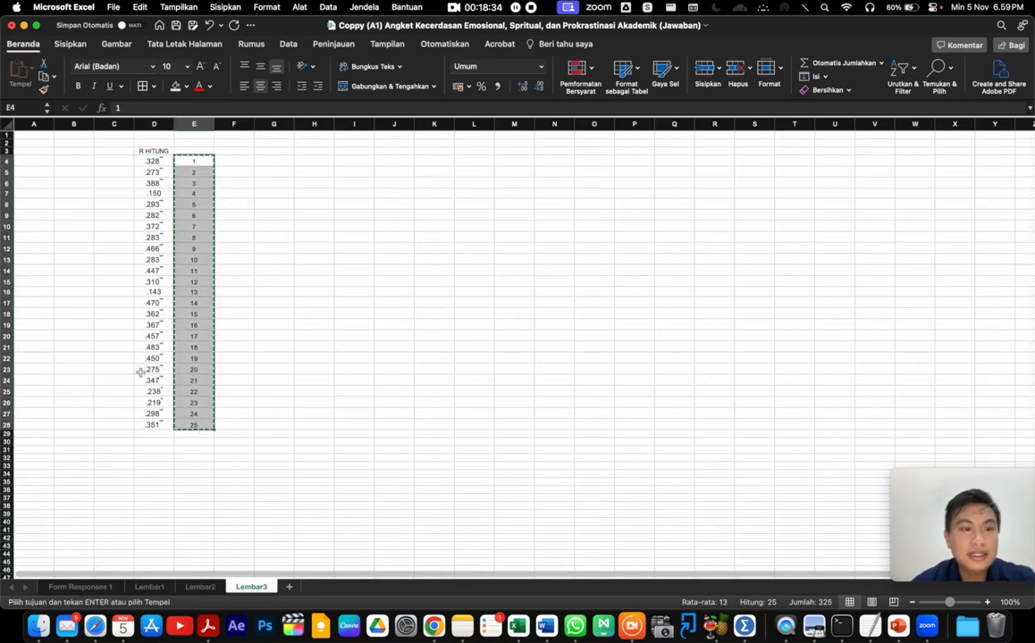
{"action": "left_click", "coordinate": [116, 162]}
{"action": "key", "text": "super+v"}
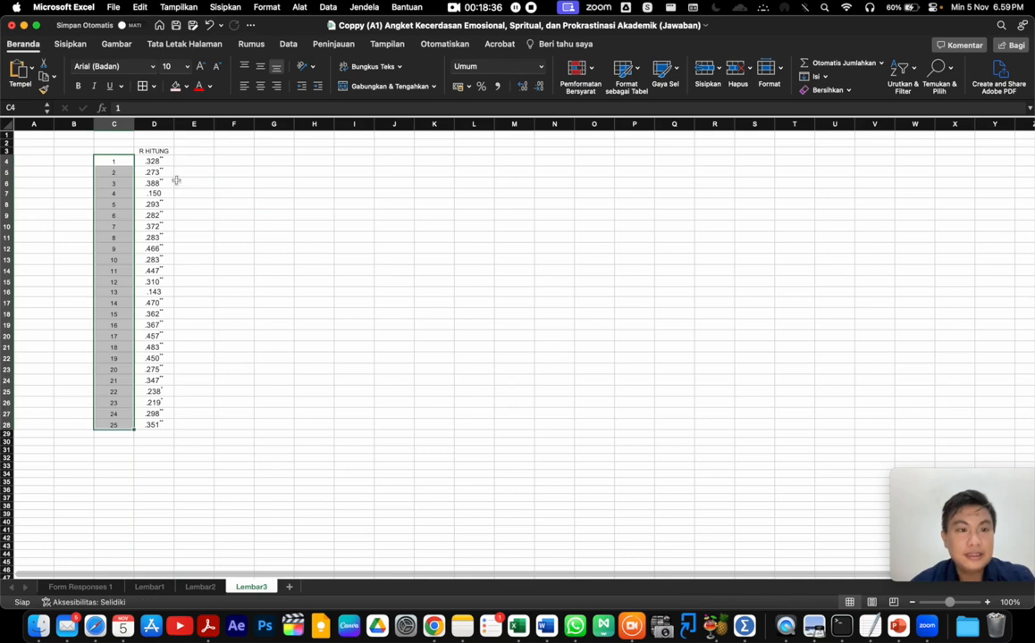
{"action": "left_click", "coordinate": [197, 169]}
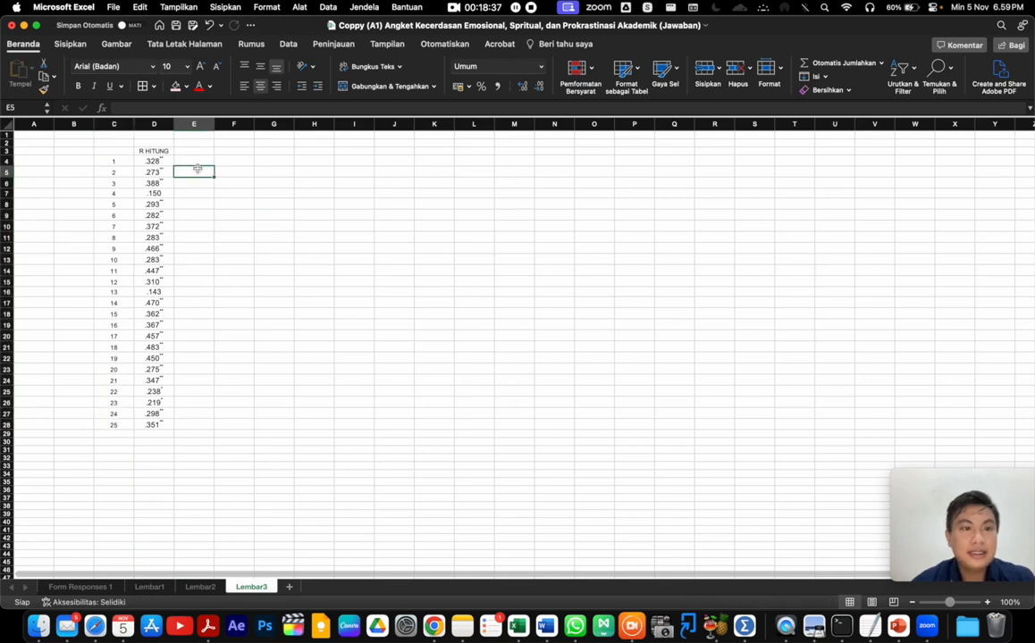
Copy the R TABEL heading and value 0,1946 from Lembar2 into cells E3:E4 of Lembar3
{"action": "left_click", "coordinate": [214, 590]}
{"action": "left_click_drag", "start_coordinate": [534, 168], "coordinate": [527, 183]}
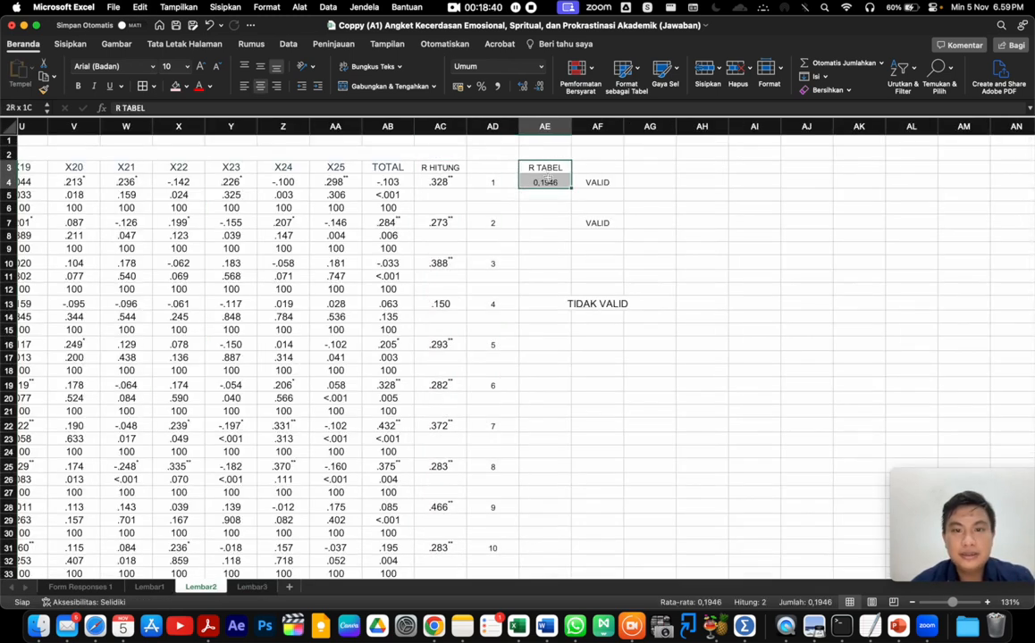
{"action": "key", "text": "super+c"}
{"action": "left_click", "coordinate": [251, 587]}
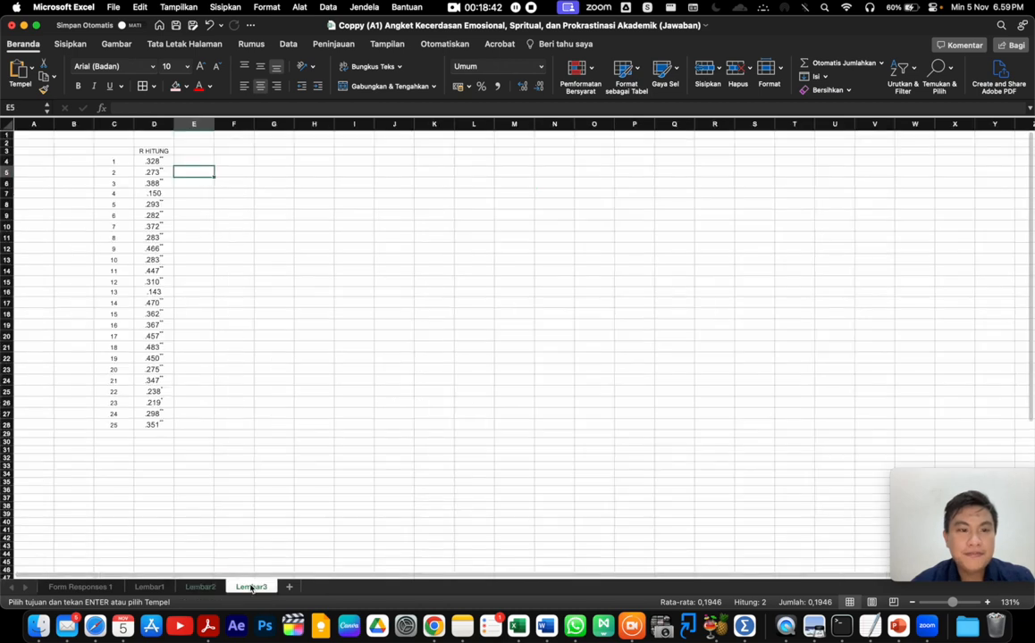
{"action": "left_click", "coordinate": [190, 151]}
{"action": "key", "text": "super+v"}
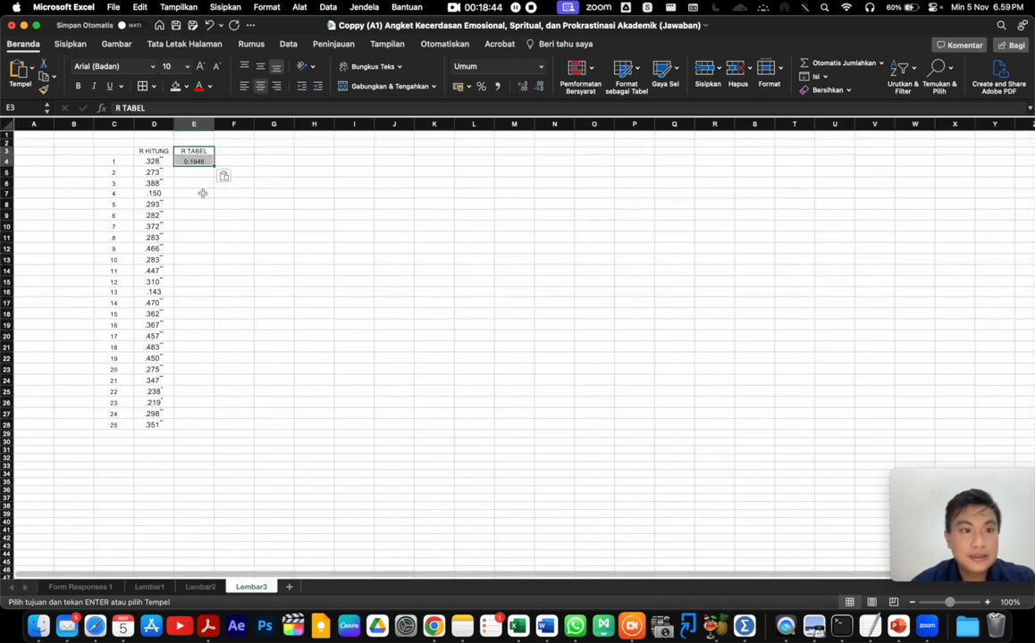
Fill the R TABEL value 0,1946 down from E4 to E28 for all 25 items
{"action": "left_click", "coordinate": [196, 160]}
{"action": "left_click_drag", "start_coordinate": [212, 165], "coordinate": [202, 426]}
{"action": "scroll", "coordinate": [211, 381], "scroll_direction": "up", "scroll_amount": 5}
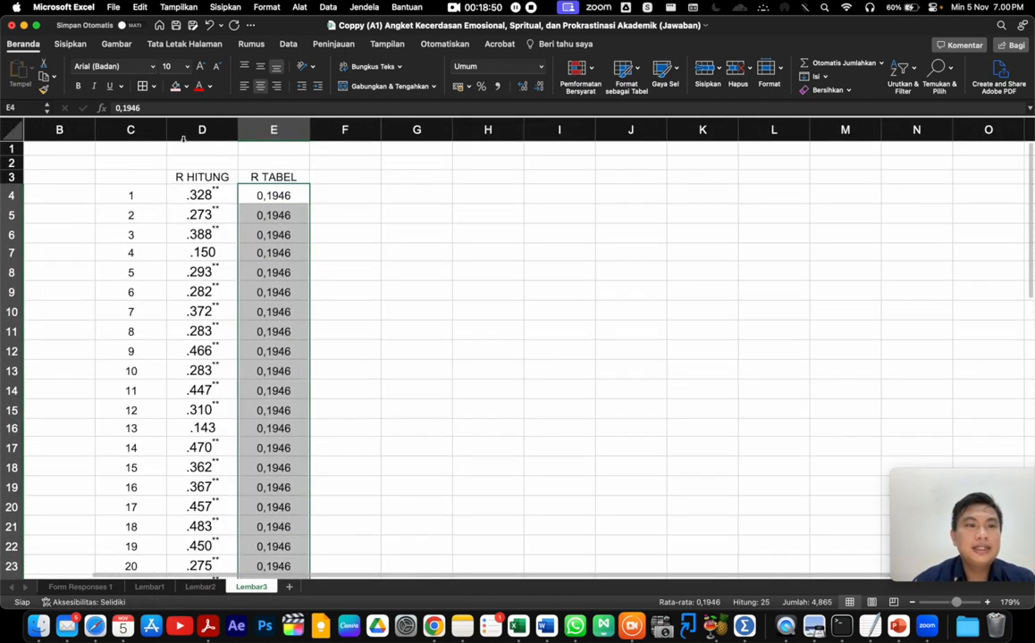
Enter the headings NO SOAL in cell C3 and KET in cell F3
{"action": "left_click", "coordinate": [131, 175]}
{"action": "type", "text": "NO SOAL"}
{"action": "left_click", "coordinate": [363, 256]}
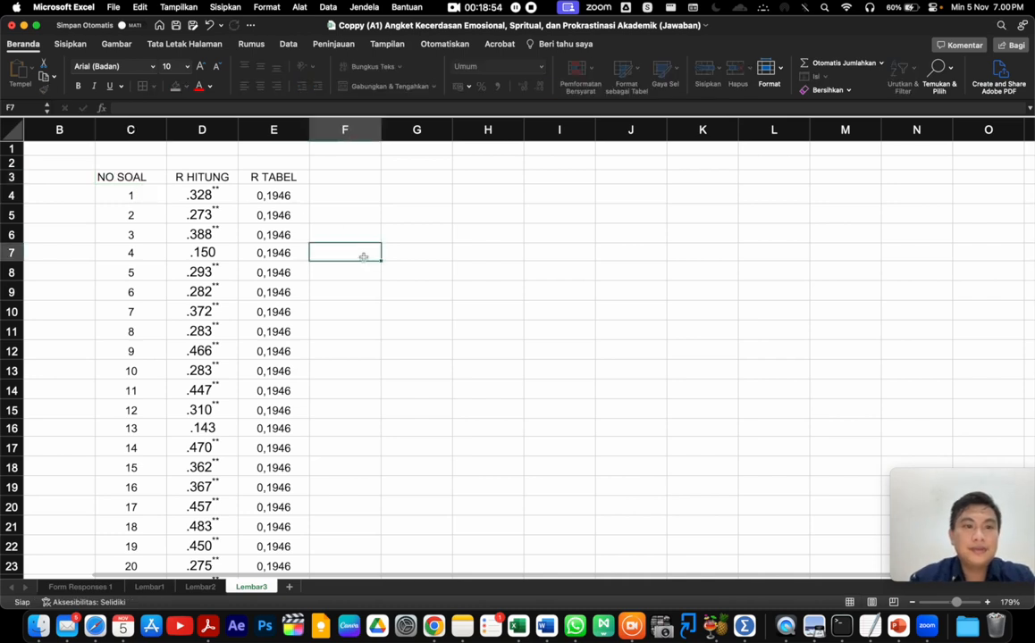
{"action": "left_click", "coordinate": [335, 178]}
{"action": "type", "text": "KET"}
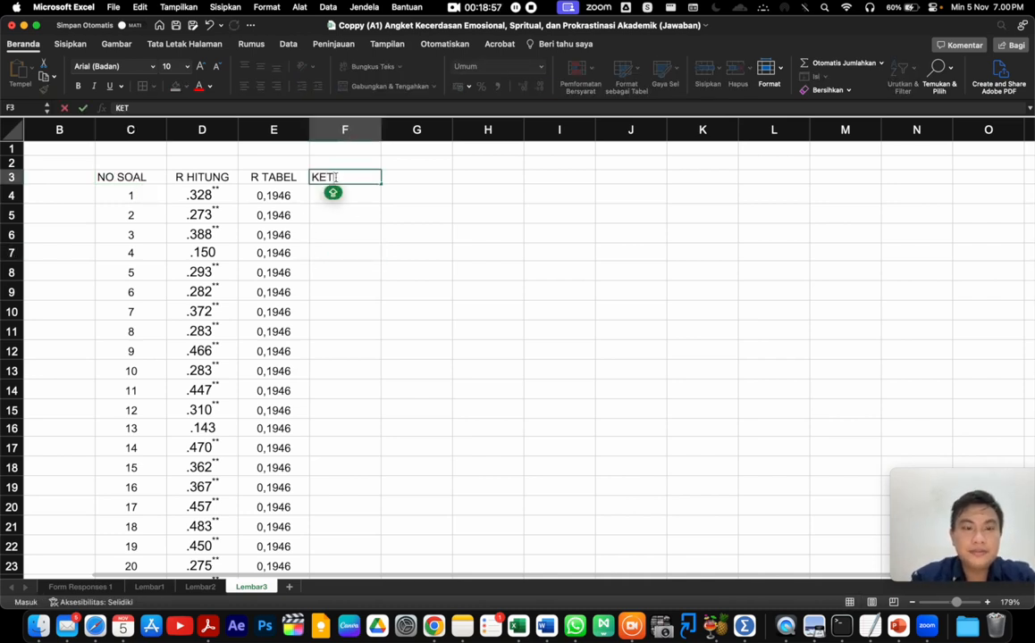
{"action": "key", "text": "Return"}
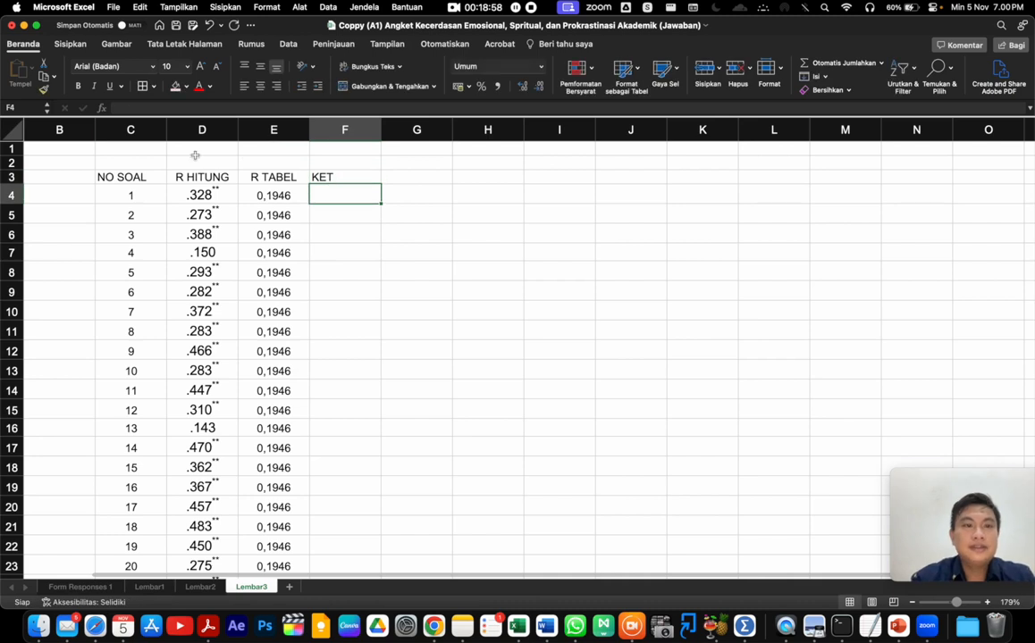
Center the table headings in C3:F3 horizontally
{"action": "left_click_drag", "start_coordinate": [107, 177], "coordinate": [333, 177]}
{"action": "left_click", "coordinate": [260, 86]}
{"action": "left_click", "coordinate": [332, 211]}
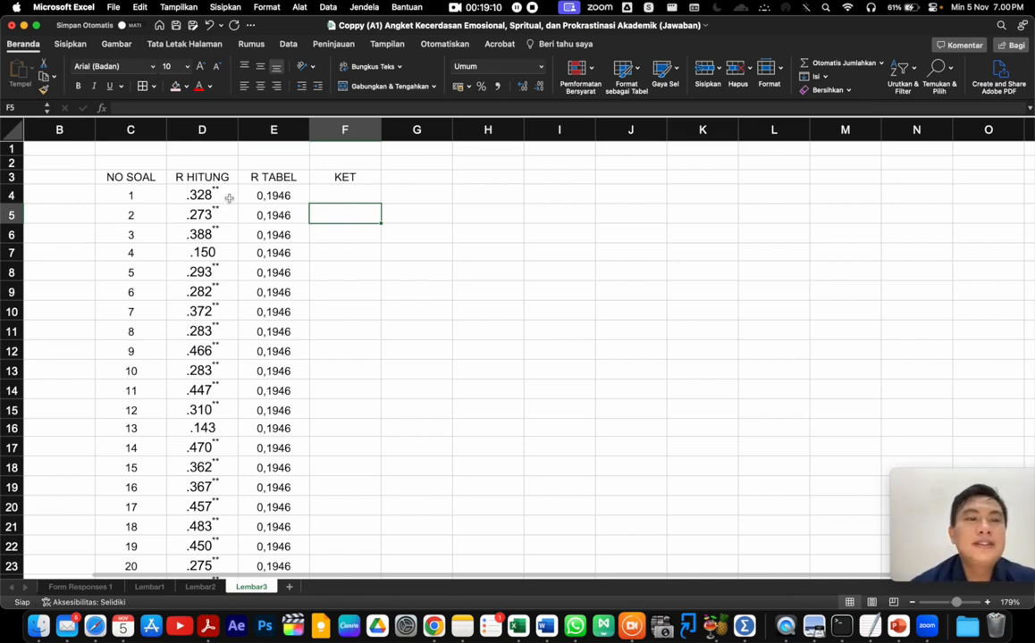
Enter VALID in cell F4 as the first item's verdict and center column F horizontally
{"action": "left_click", "coordinate": [353, 192]}
{"action": "type", "text": "VALID"}
{"action": "key", "text": "Return"}
{"action": "left_click", "coordinate": [345, 129]}
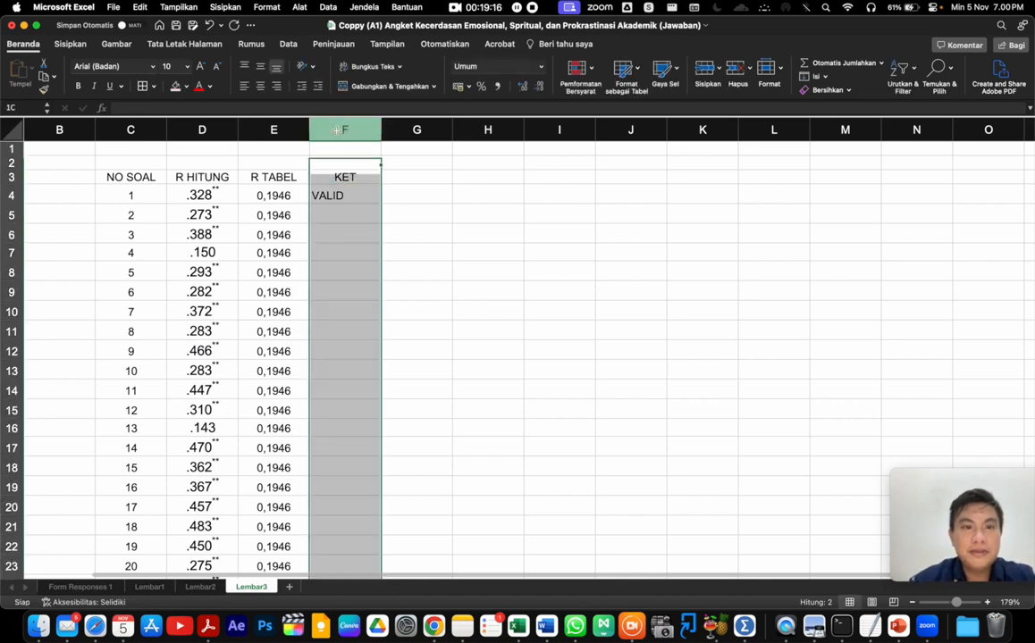
{"action": "left_click", "coordinate": [259, 87]}
{"action": "left_click", "coordinate": [388, 250]}
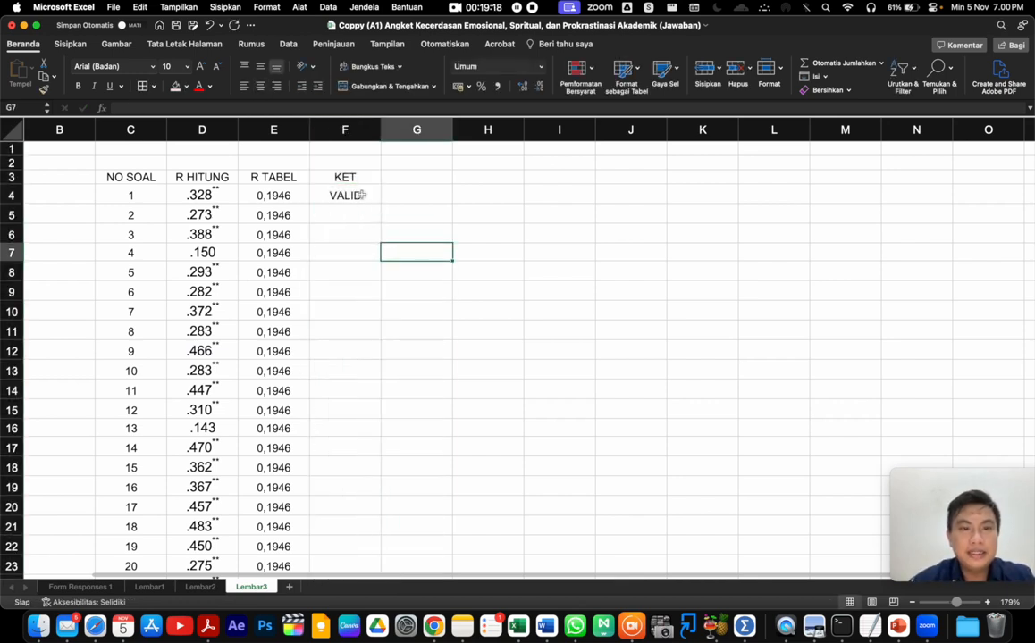
Fill the VALID verdict down from F4 to F28 for all 25 items
{"action": "left_click", "coordinate": [361, 196]}
{"action": "left_click_drag", "start_coordinate": [382, 209], "coordinate": [353, 548]}
{"action": "left_click", "coordinate": [404, 447]}
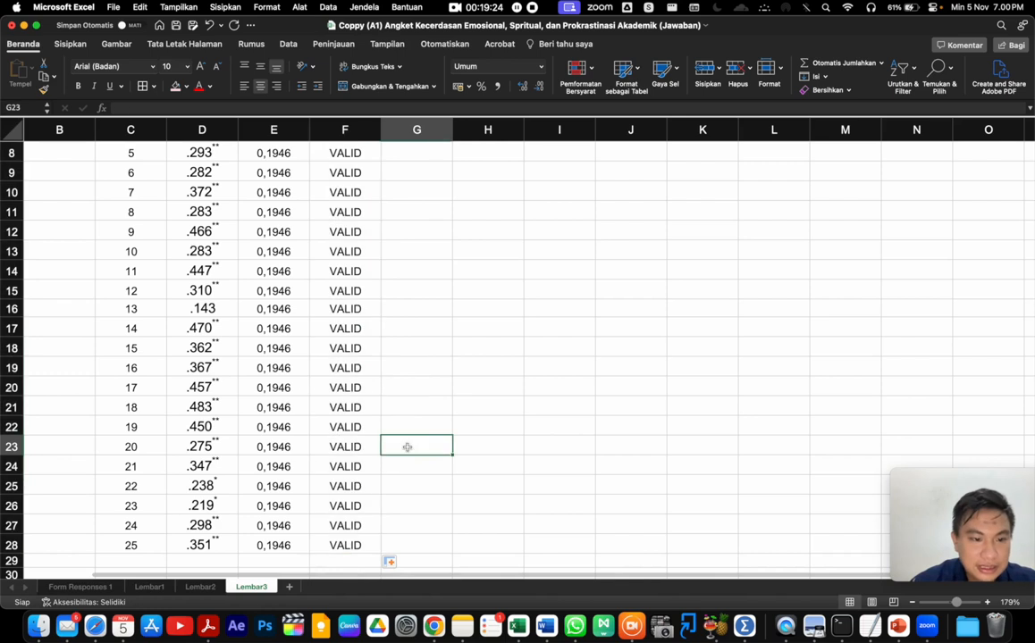
Change item 4's verdict in cell F7 to TIDAK VALID and widen column F to fit it
{"action": "scroll", "coordinate": [296, 411], "scroll_direction": "up", "scroll_amount": 5}
{"action": "scroll", "coordinate": [296, 410], "scroll_direction": "up", "scroll_amount": 1}
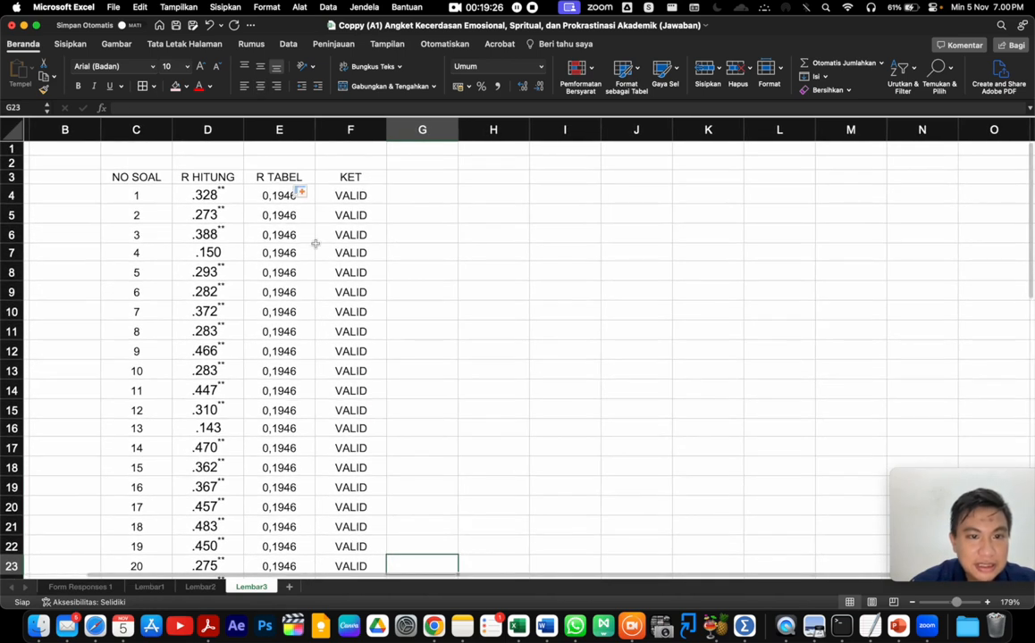
{"action": "left_click", "coordinate": [351, 331]}
{"action": "left_click", "coordinate": [349, 253]}
{"action": "type", "text": "TIDAK VALID"}
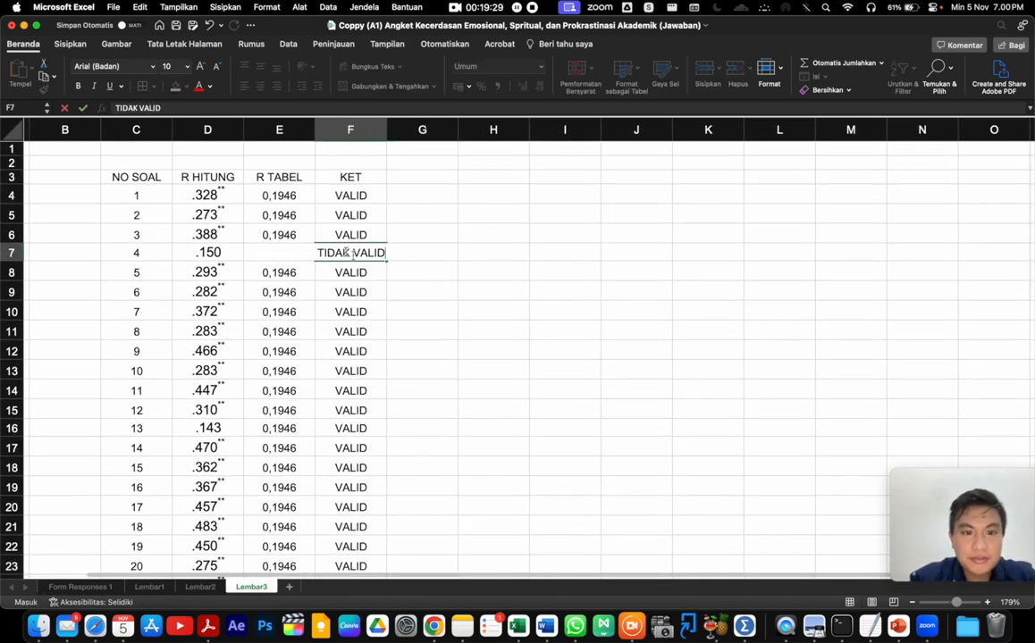
{"action": "left_click", "coordinate": [420, 291]}
{"action": "left_click_drag", "start_coordinate": [387, 130], "coordinate": [406, 129]}
Copy the TIDAK VALID verdict from F7 to item 13's verdict cell, F16
{"action": "left_click", "coordinate": [361, 247]}
{"action": "key", "text": "super+c"}
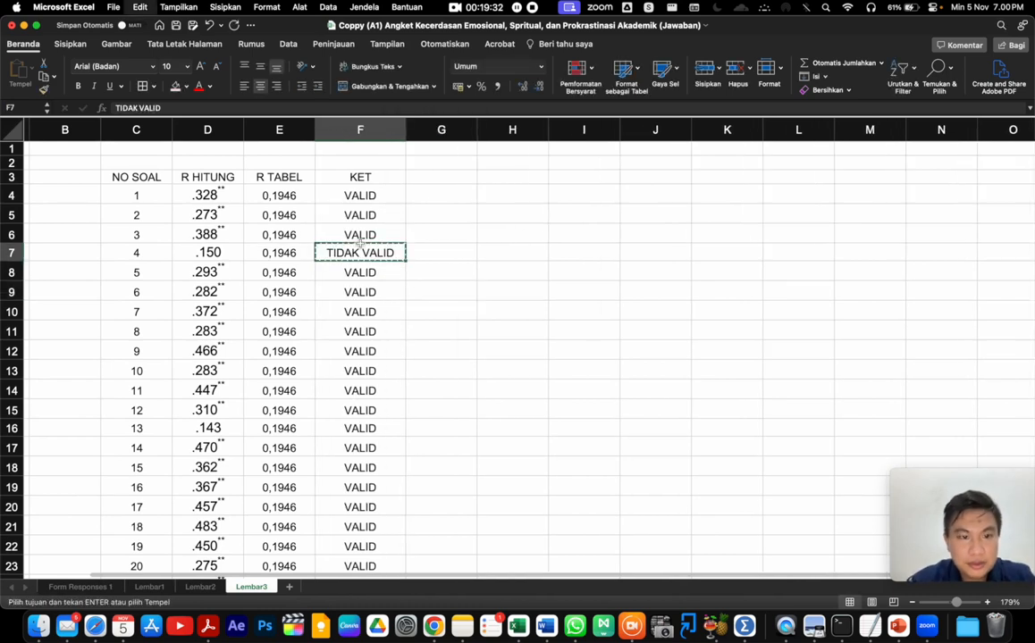
{"action": "scroll", "coordinate": [224, 286], "scroll_direction": "down", "scroll_amount": 1}
{"action": "scroll", "coordinate": [227, 285], "scroll_direction": "down", "scroll_amount": 5}
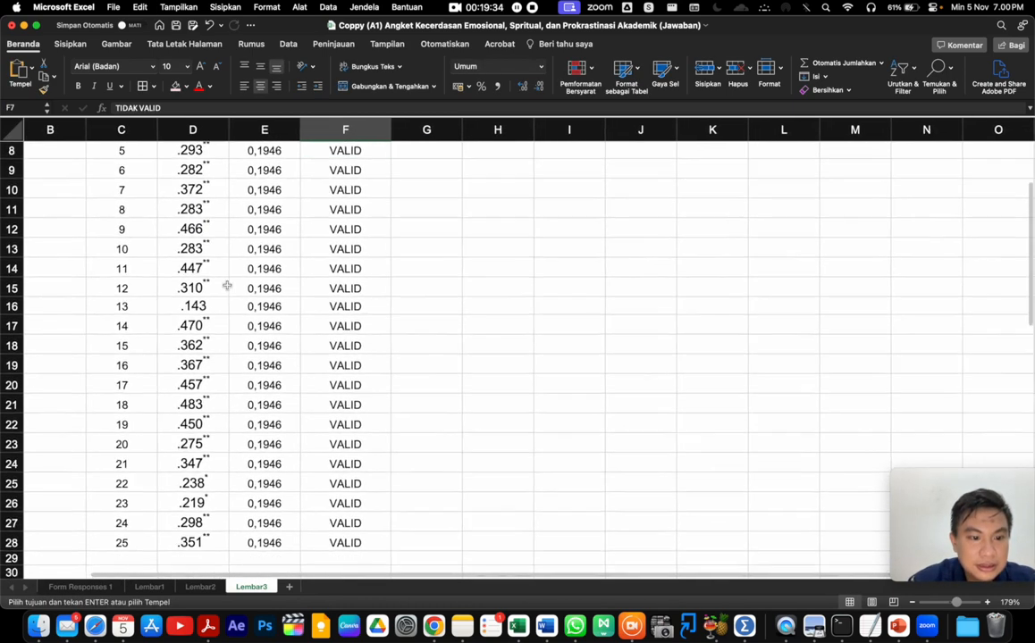
{"action": "scroll", "coordinate": [227, 285], "scroll_direction": "up", "scroll_amount": 4}
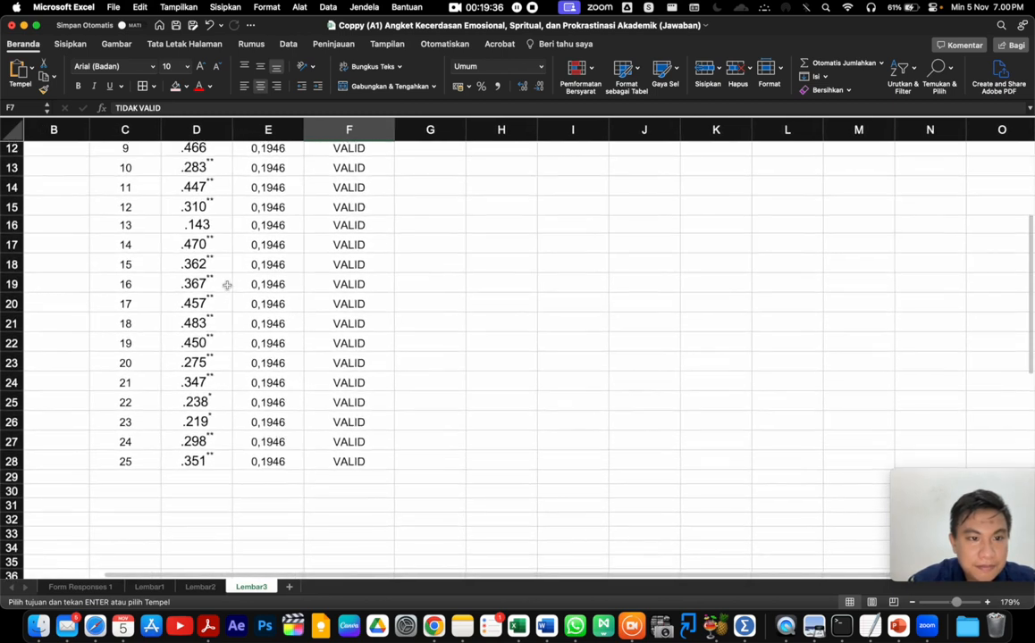
{"action": "left_click", "coordinate": [202, 277]}
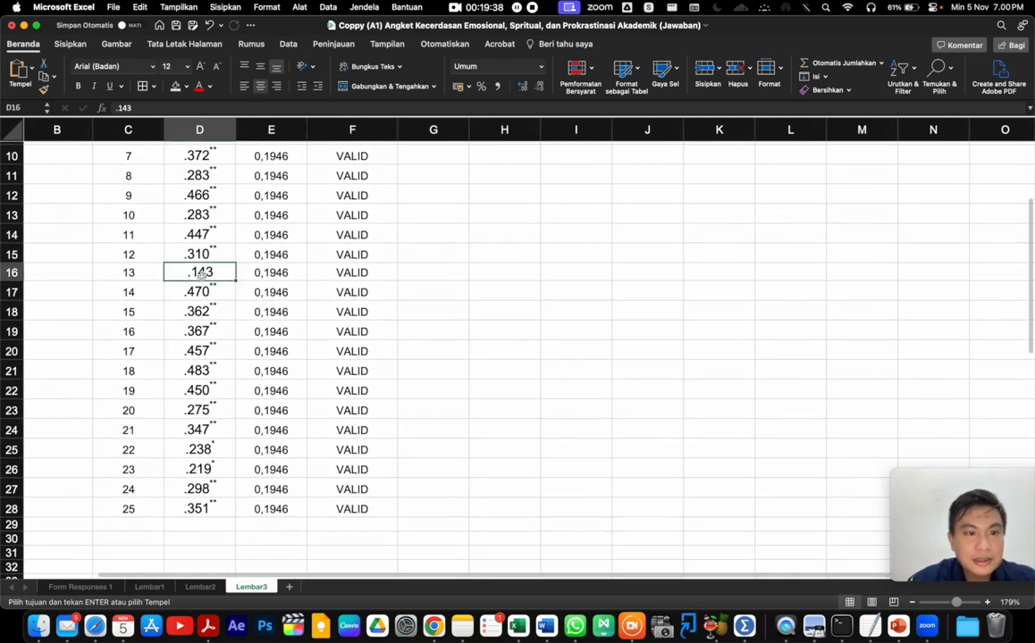
{"action": "left_click", "coordinate": [359, 278]}
{"action": "key", "text": "cmd+v"}
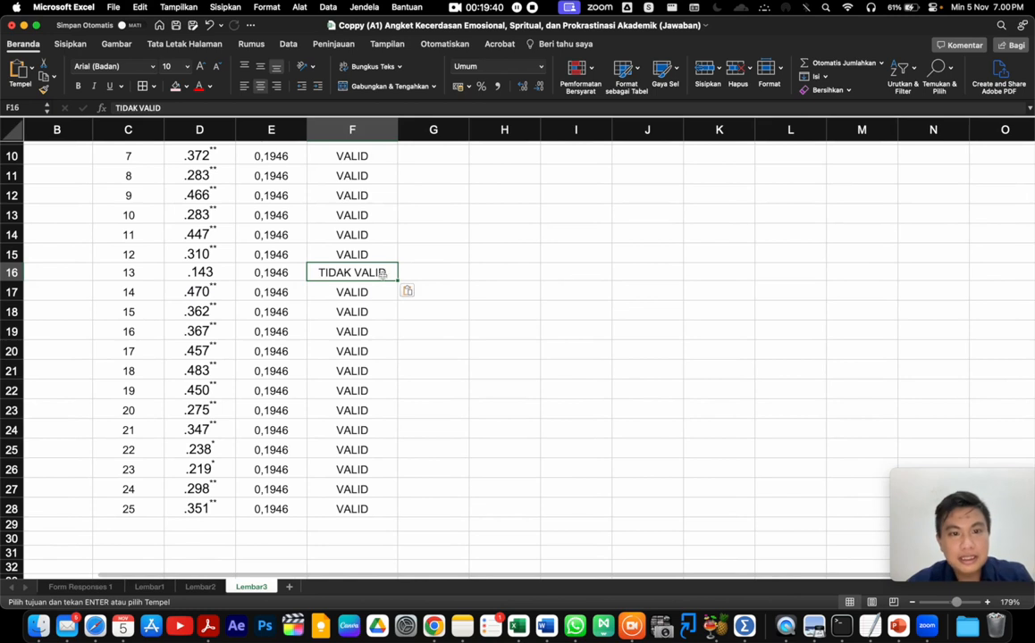
{"action": "left_click", "coordinate": [406, 289]}
Shade item 13's cells C16:F16 with the light red fill color
{"action": "scroll", "coordinate": [443, 303], "scroll_direction": "up", "scroll_amount": 2}
{"action": "left_click_drag", "start_coordinate": [126, 302], "coordinate": [357, 302]}
{"action": "left_click", "coordinate": [176, 87]}
{"action": "scroll", "coordinate": [250, 247], "scroll_direction": "up", "scroll_amount": 5}
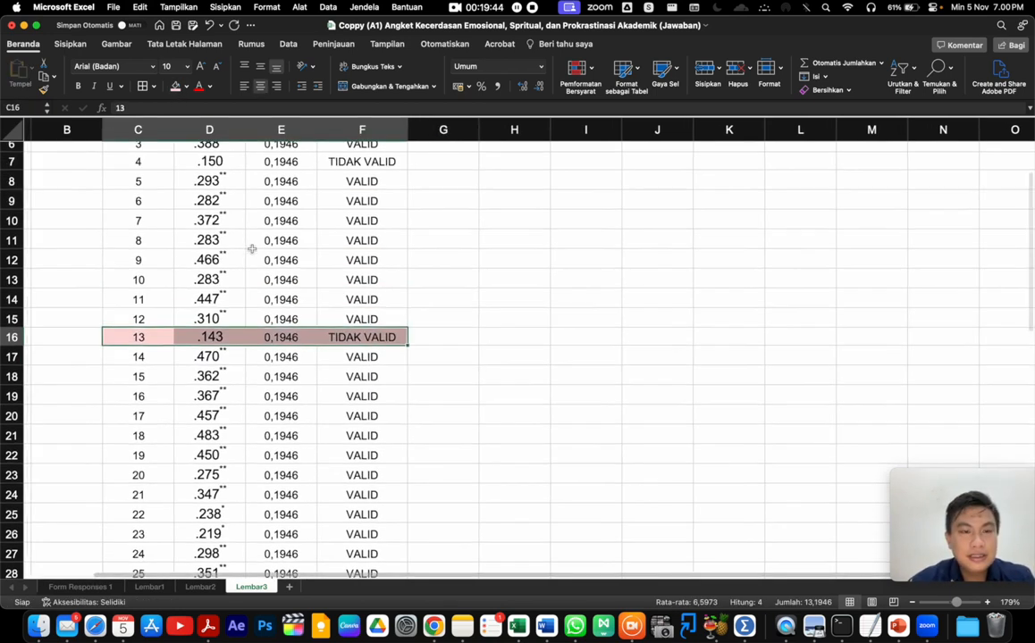
Shade item 4's cells C7:F7 with the same light red fill color
{"action": "scroll", "coordinate": [159, 251], "scroll_direction": "down", "scroll_amount": 1}
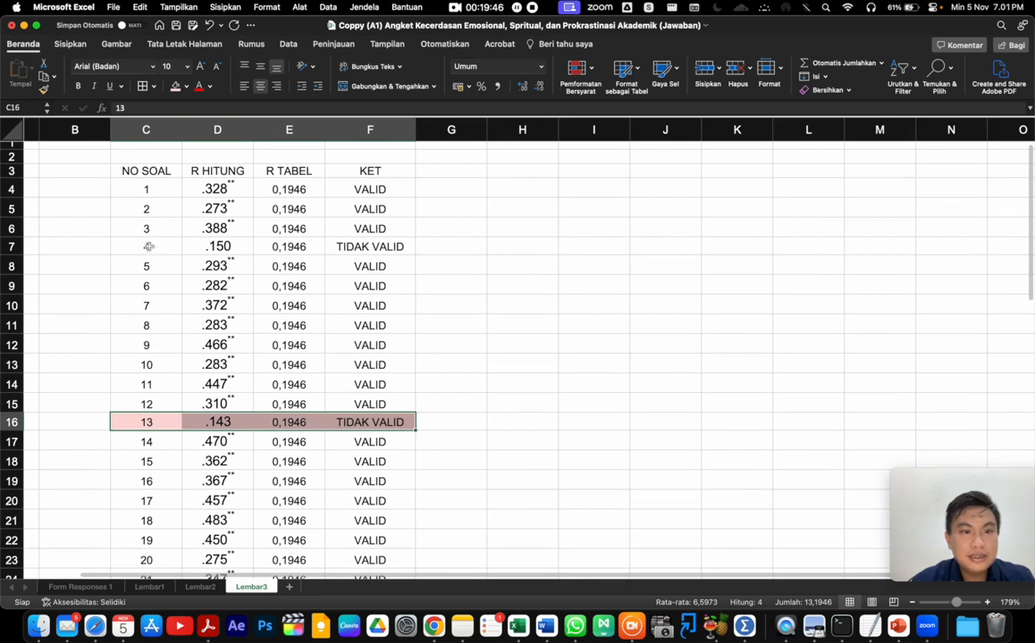
{"action": "left_click_drag", "start_coordinate": [141, 245], "coordinate": [339, 247]}
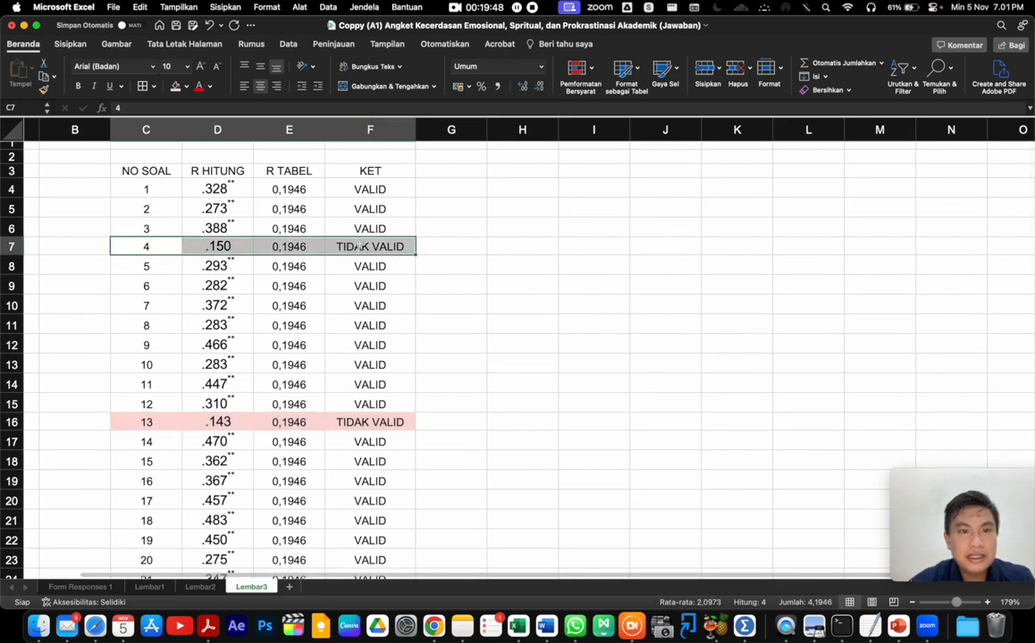
{"action": "left_click", "coordinate": [176, 87]}
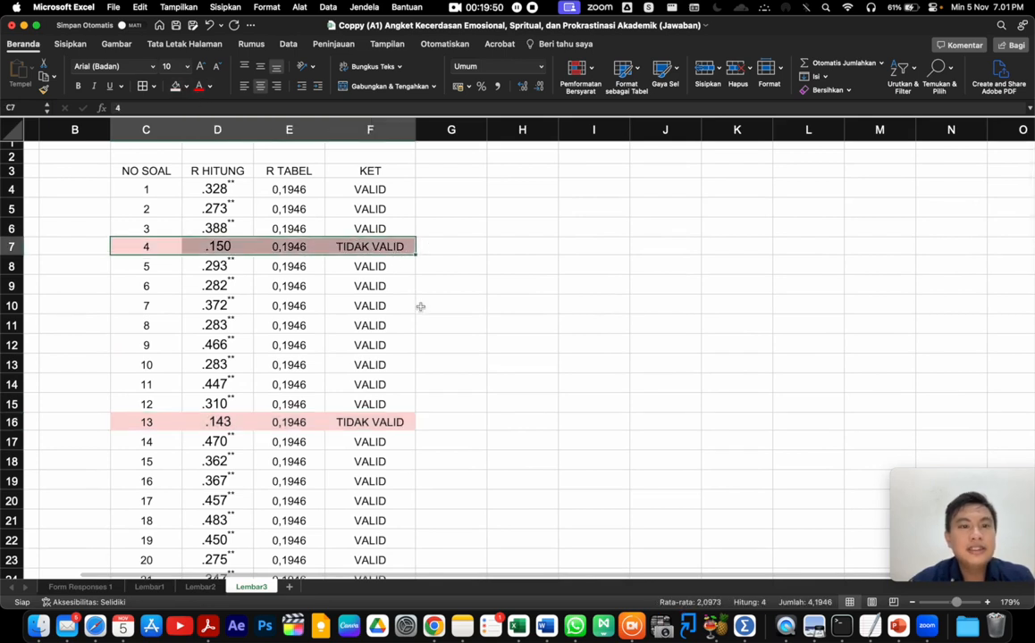
{"action": "left_click", "coordinate": [506, 328]}
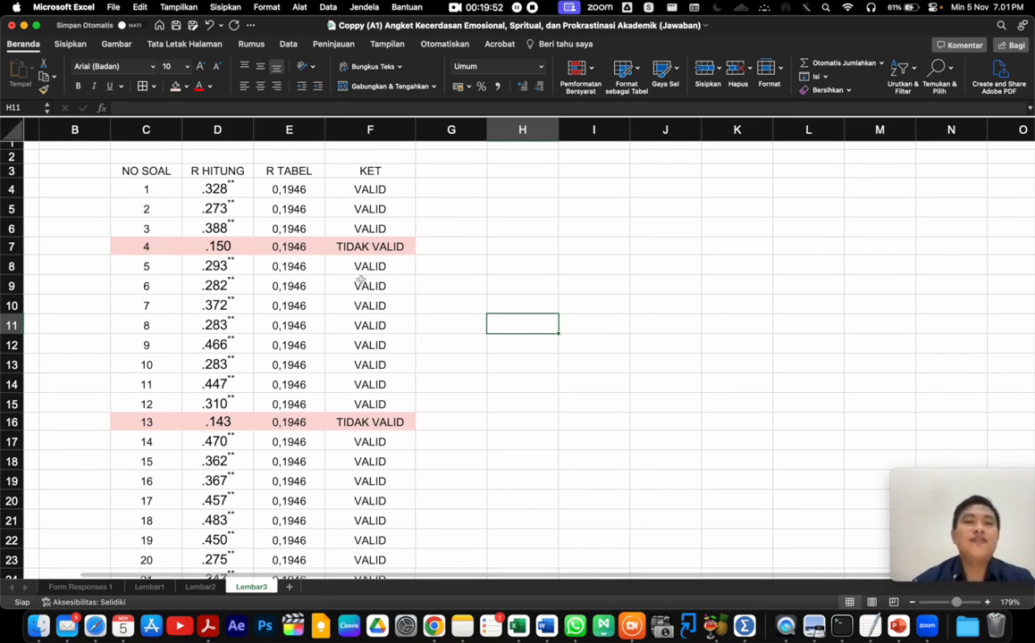
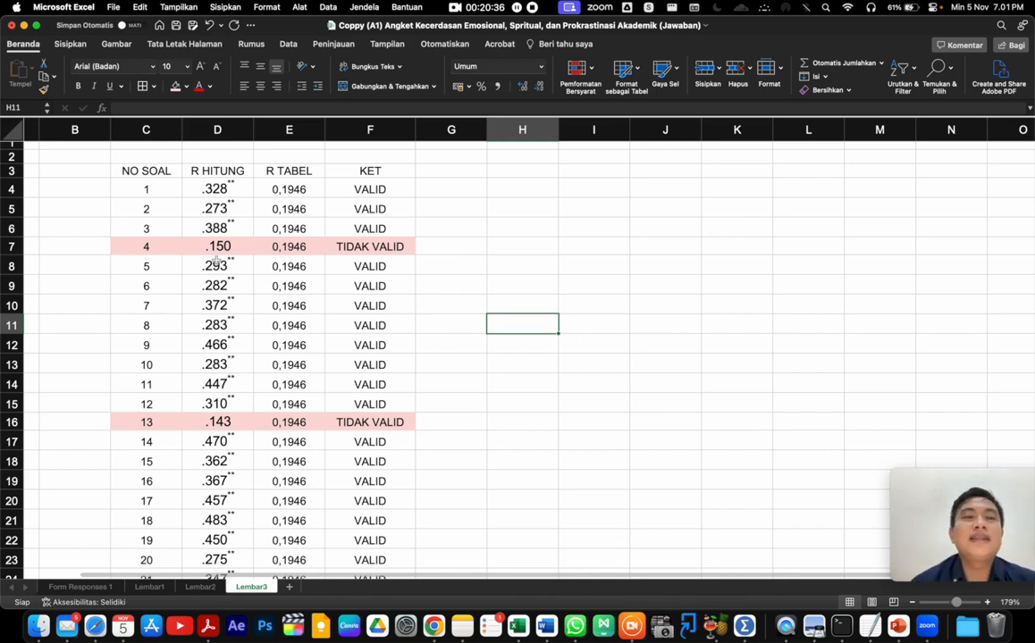
{"action": "left_click", "coordinate": [472, 267]}
{"action": "scroll", "coordinate": [471, 270], "scroll_direction": "up", "scroll_amount": 1}
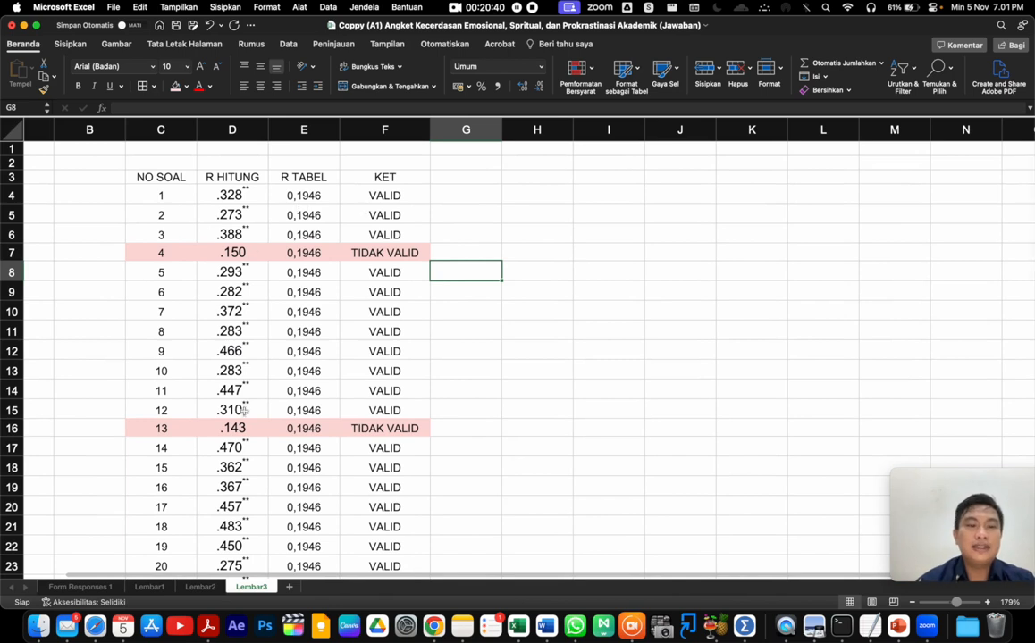
Rename the sheet Lembar1 as VARIABEL X
{"action": "left_click", "coordinate": [149, 587]}
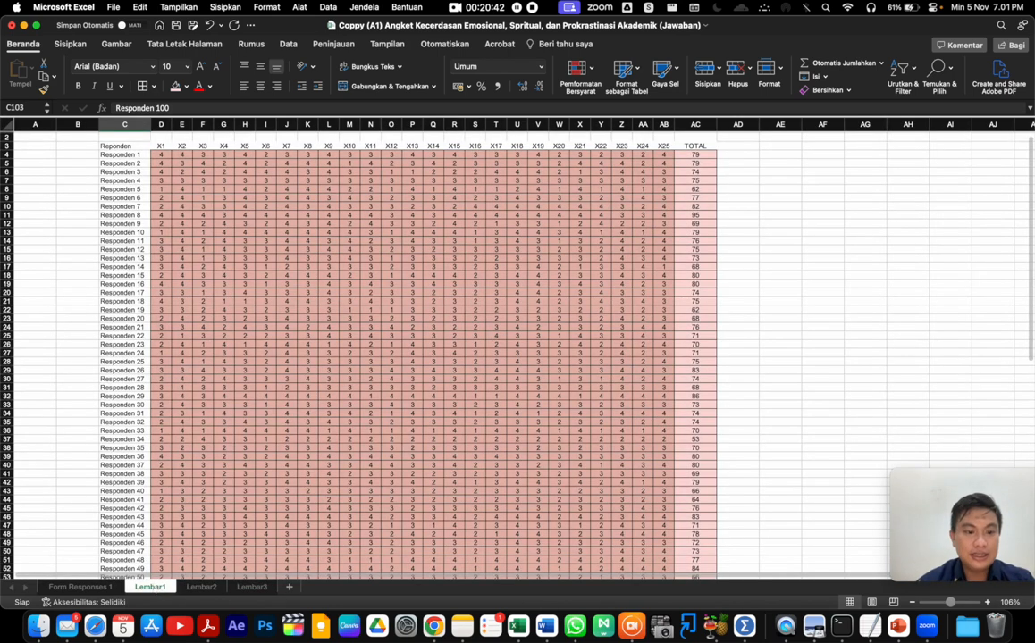
{"action": "right_click", "coordinate": [154, 587]}
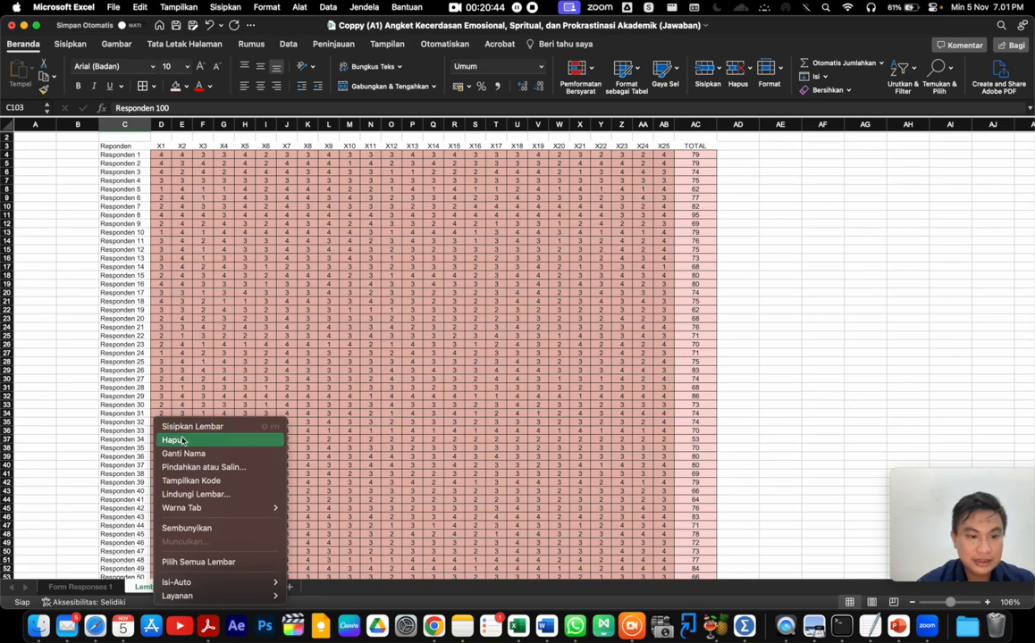
{"action": "left_click", "coordinate": [180, 455]}
{"action": "type", "text": "VARIABEL X"}
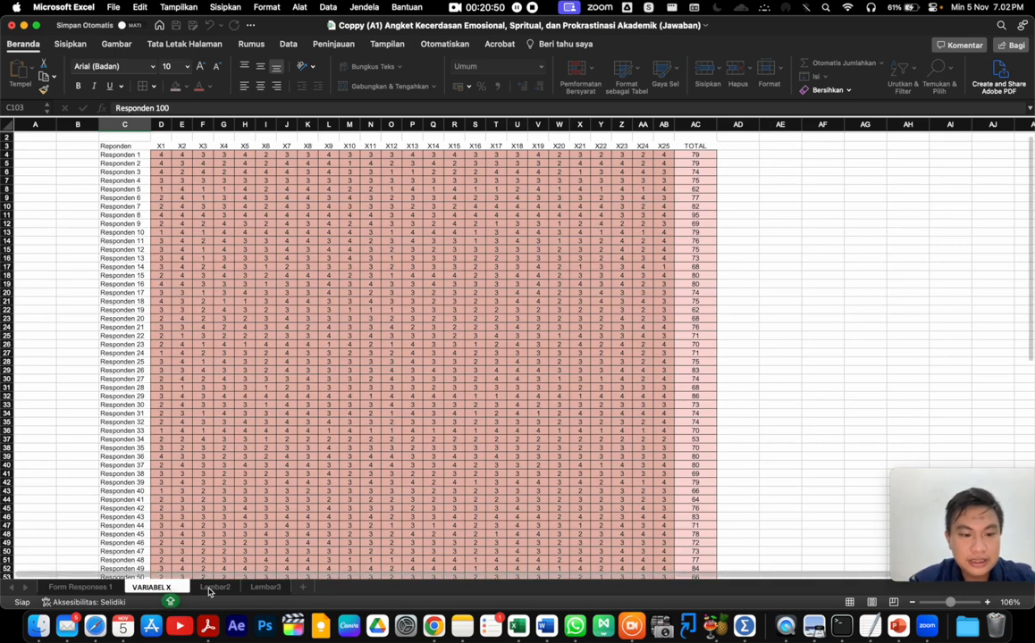
Rename the sheet Lembar2 as UJI VALIDITAS
{"action": "left_click", "coordinate": [211, 588]}
{"action": "right_click", "coordinate": [208, 590]}
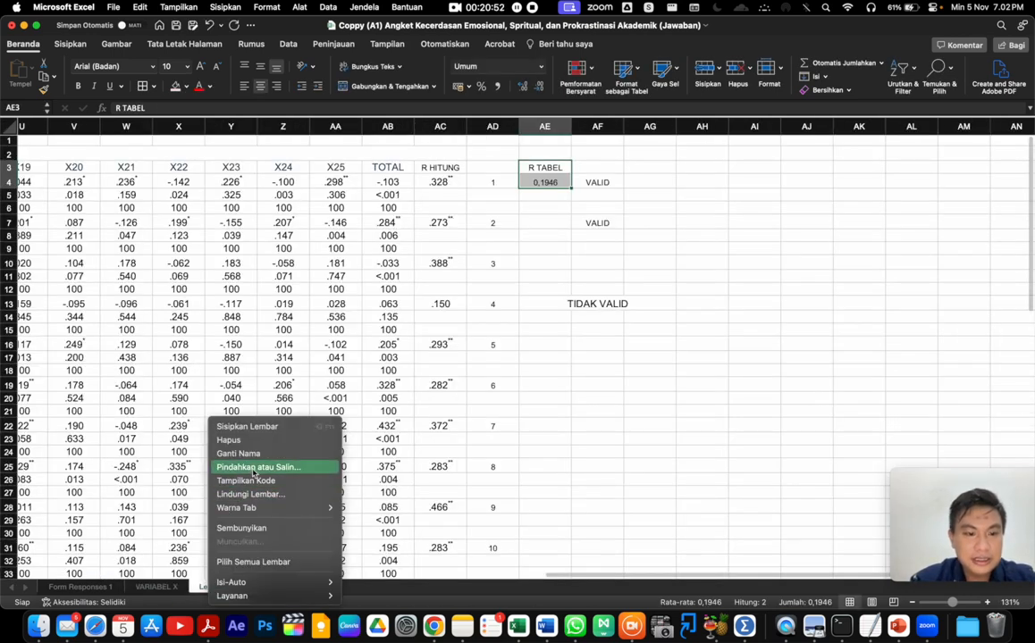
{"action": "left_click", "coordinate": [234, 422]}
{"action": "type", "text": "ui"}
{"action": "type", "text": "I VALIDITAS"}
{"action": "key", "text": "Return"}
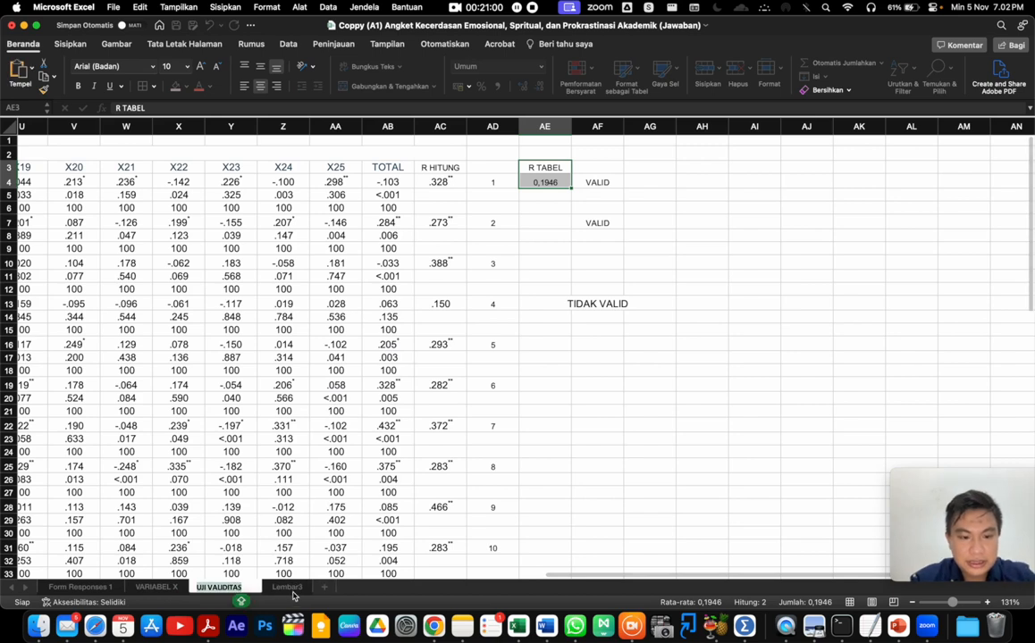
Rename the sheet Lembar3 as HASIL UJI VALIDITAS
{"action": "left_click", "coordinate": [287, 588]}
{"action": "right_click", "coordinate": [288, 588]}
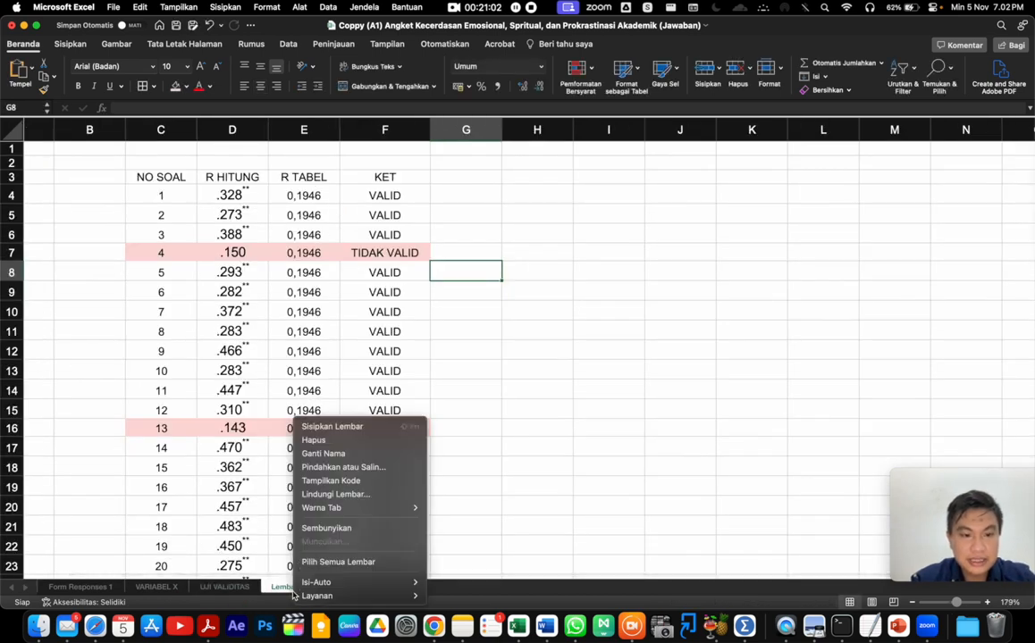
{"action": "left_click", "coordinate": [324, 454]}
{"action": "type", "text": "HASIL UJI VALIDITAS"}
{"action": "key", "text": "Return"}
{"action": "left_click", "coordinate": [549, 440]}
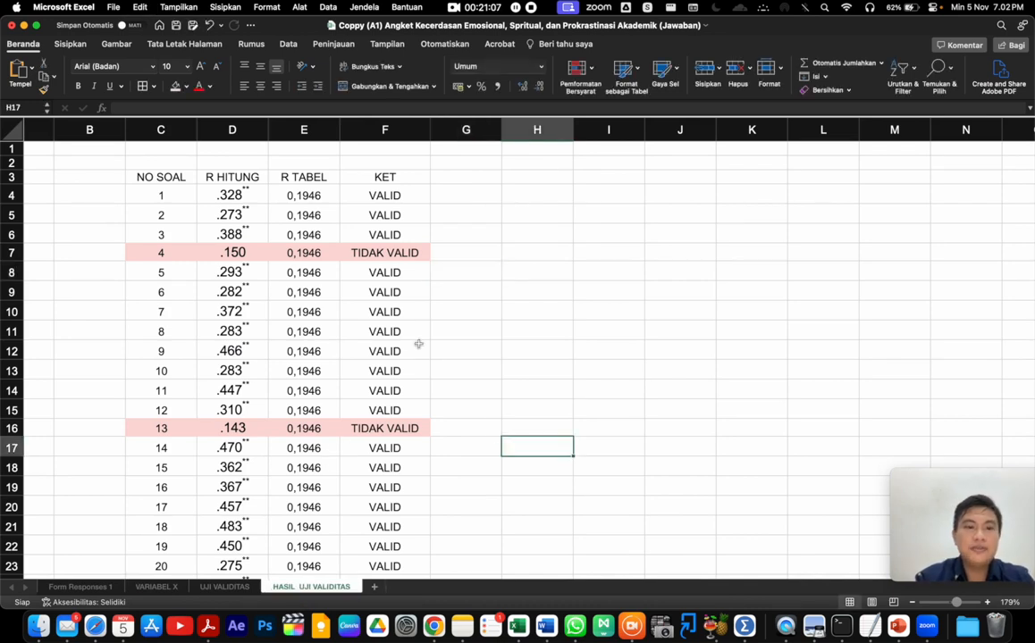
Make heading row 3 slightly taller and center the headings in C3:F3 vertically
{"action": "scroll", "coordinate": [398, 323], "scroll_direction": "left", "scroll_amount": 1}
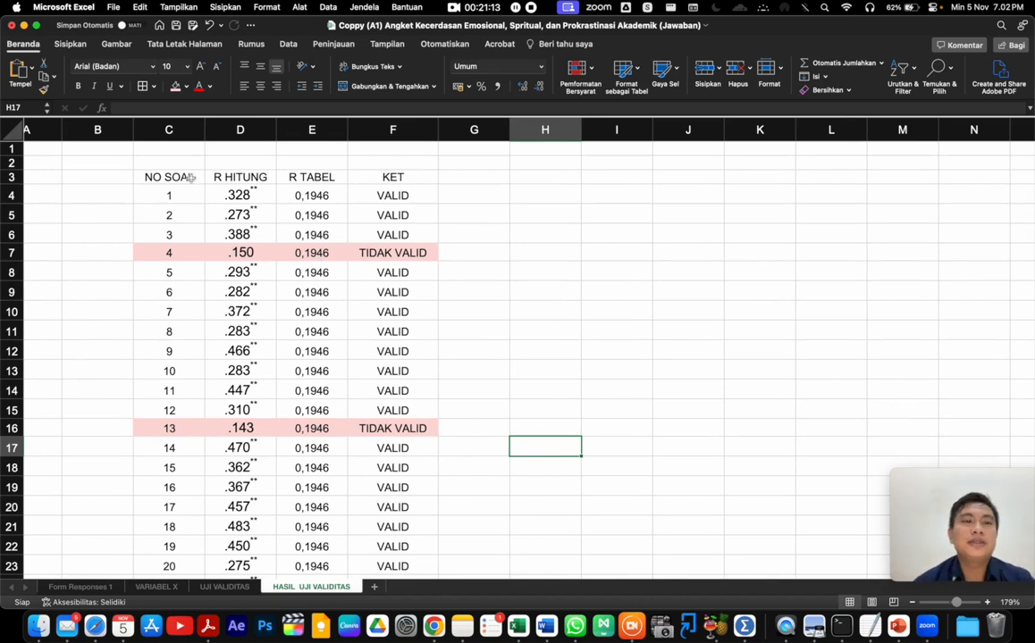
{"action": "mouse_move", "coordinate": [18, 185]}
{"action": "left_mouse_down"}
{"action": "mouse_move", "coordinate": [14, 171]}
{"action": "mouse_move", "coordinate": [15, 194]}
{"action": "left_mouse_up"}
{"action": "left_click_drag", "start_coordinate": [155, 184], "coordinate": [391, 185]}
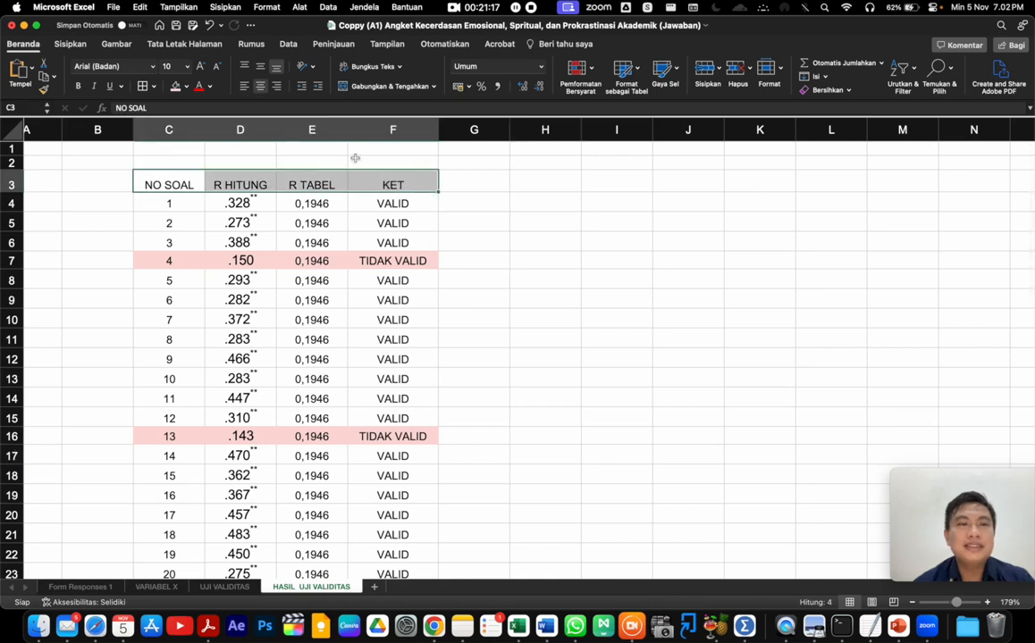
{"action": "left_click", "coordinate": [260, 67]}
{"action": "left_click", "coordinate": [529, 237]}
{"action": "scroll", "coordinate": [526, 233], "scroll_direction": "down", "scroll_amount": 3}
{"action": "scroll", "coordinate": [526, 233], "scroll_direction": "left", "scroll_amount": 1}
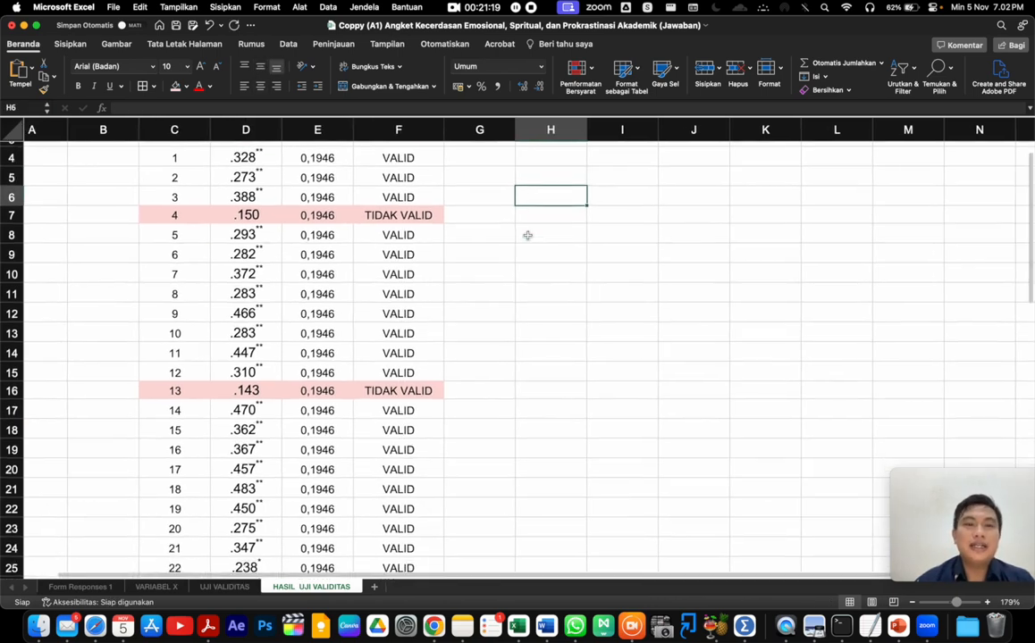
{"action": "scroll", "coordinate": [527, 233], "scroll_direction": "up", "scroll_amount": 3}
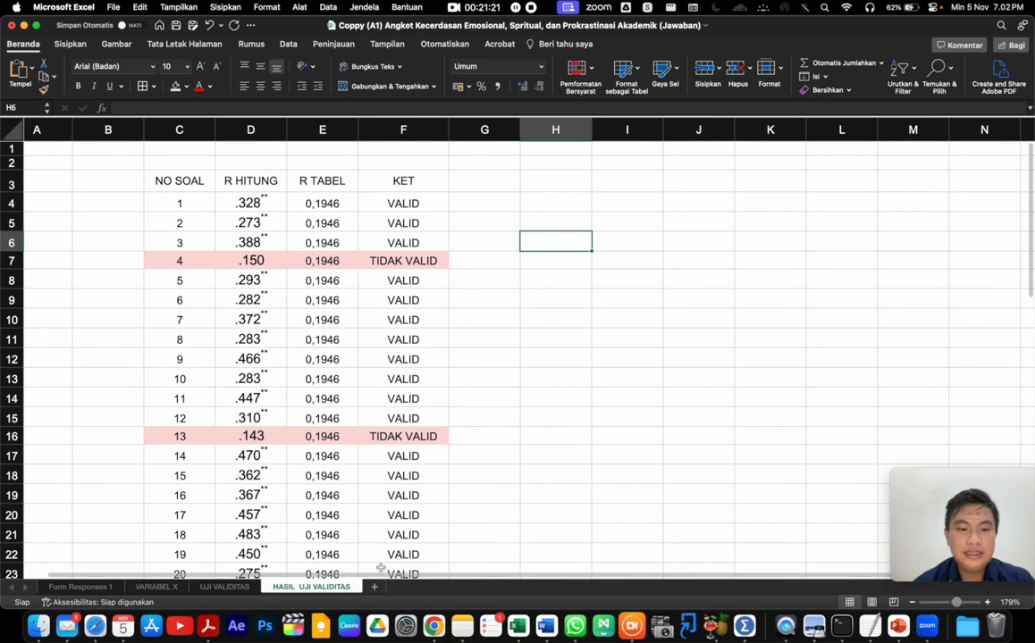
Add a new blank sheet after HASIL UJI VALIDITAS
{"action": "left_click", "coordinate": [375, 587]}
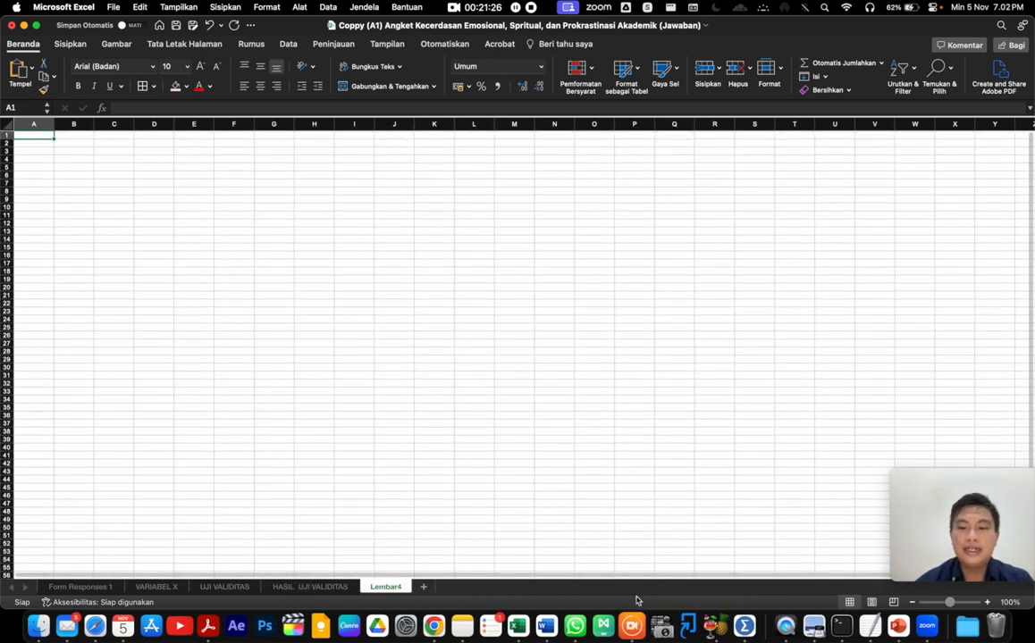
Switch to SPSS Statistics and close the correlations output without saving it, returning to the item data
{"action": "left_click", "coordinate": [741, 618]}
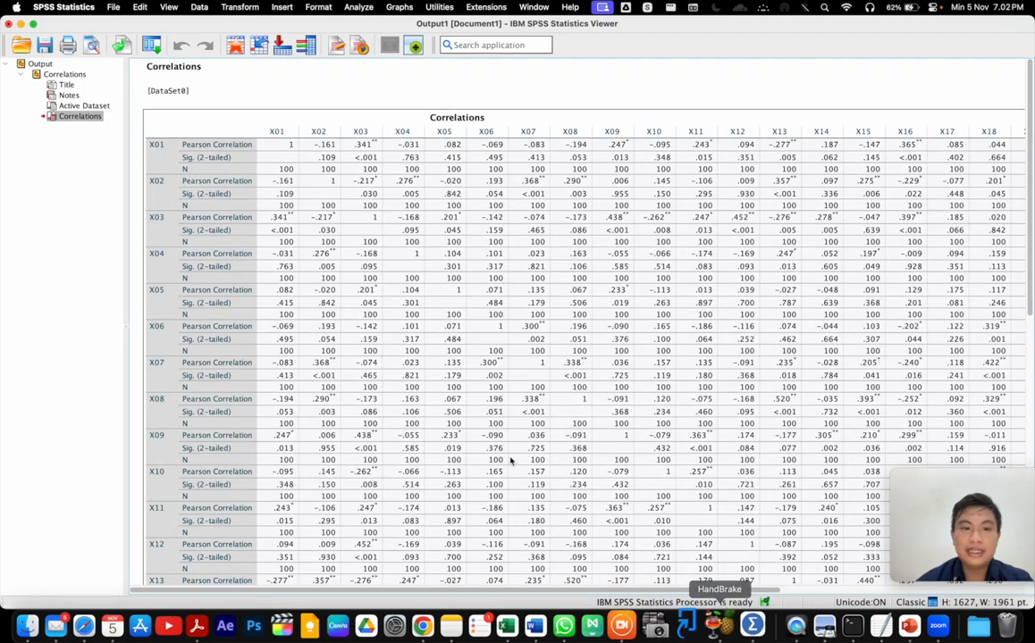
{"action": "left_click", "coordinate": [8, 26]}
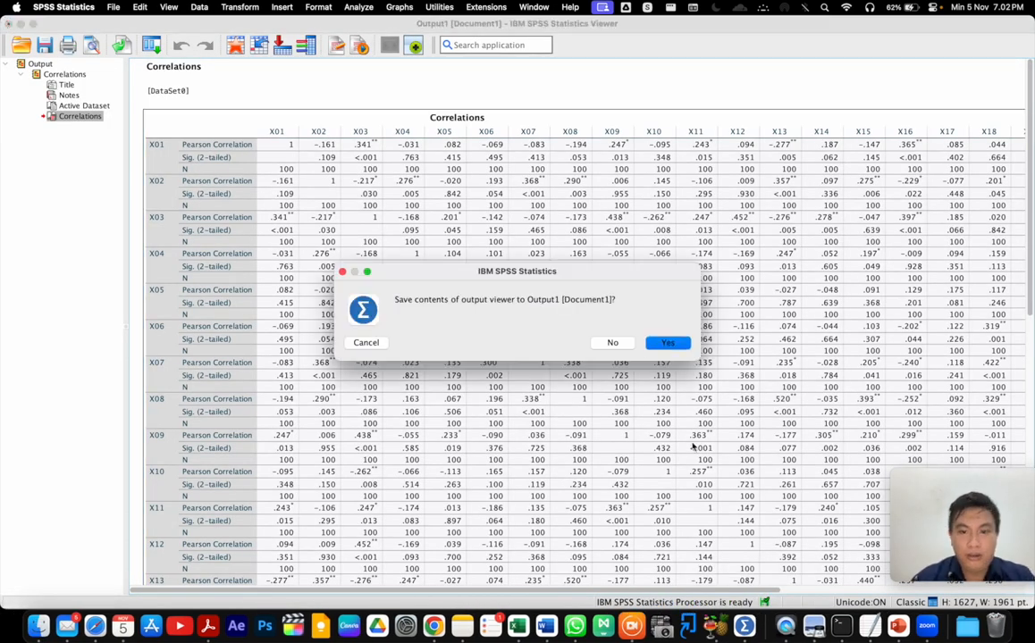
{"action": "left_click", "coordinate": [610, 342]}
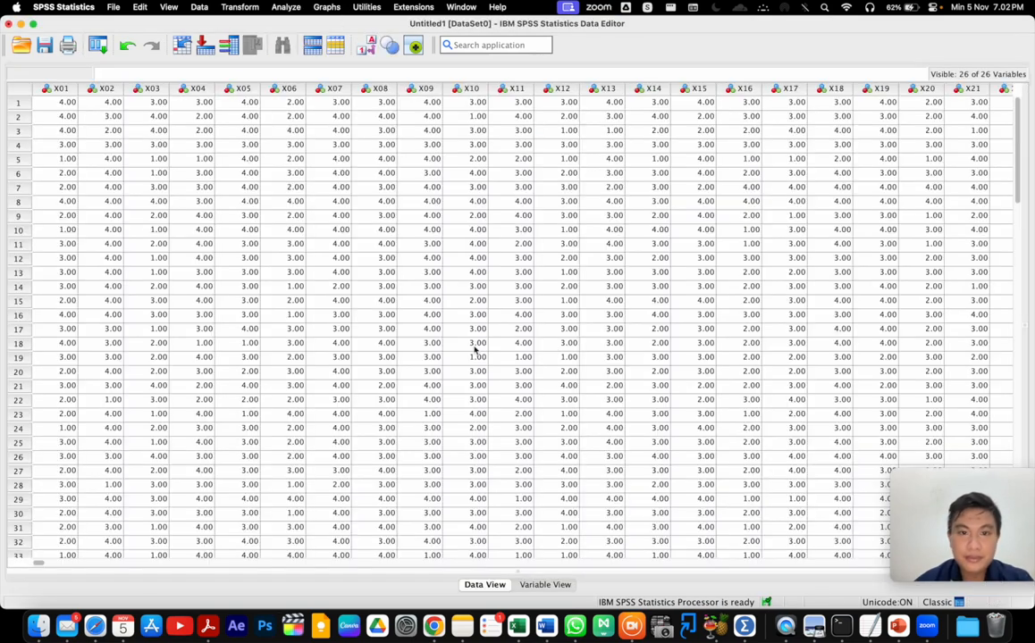
{"action": "scroll", "coordinate": [215, 302], "scroll_direction": "down", "scroll_amount": 10}
{"action": "scroll", "coordinate": [388, 331], "scroll_direction": "up", "scroll_amount": 10}
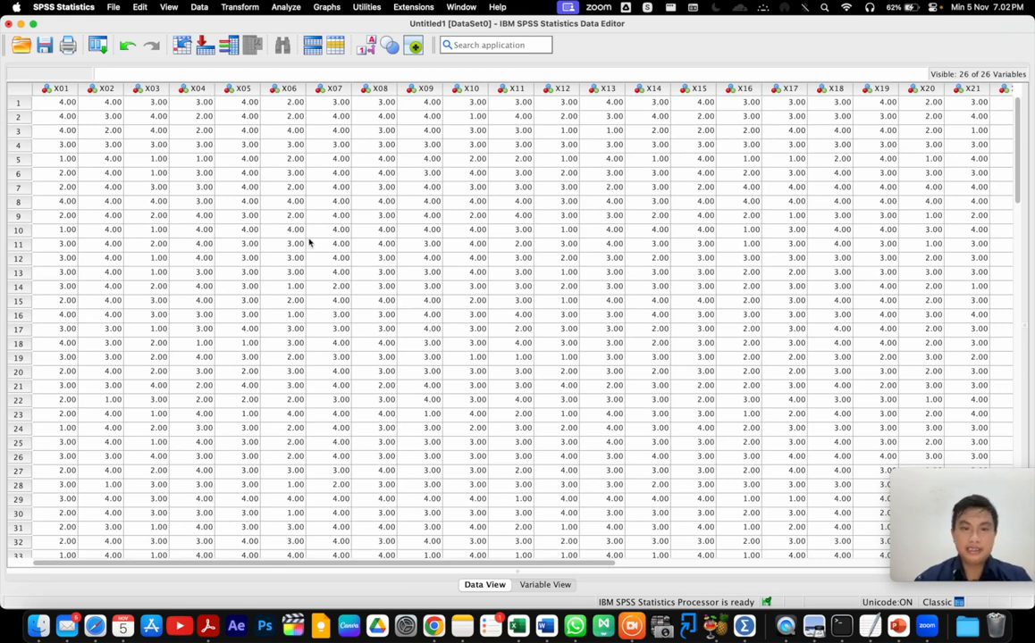
Start a scale Reliability Analysis and add X01 through X25 as the items, leaving out TOTAL
{"action": "left_click", "coordinate": [284, 8]}
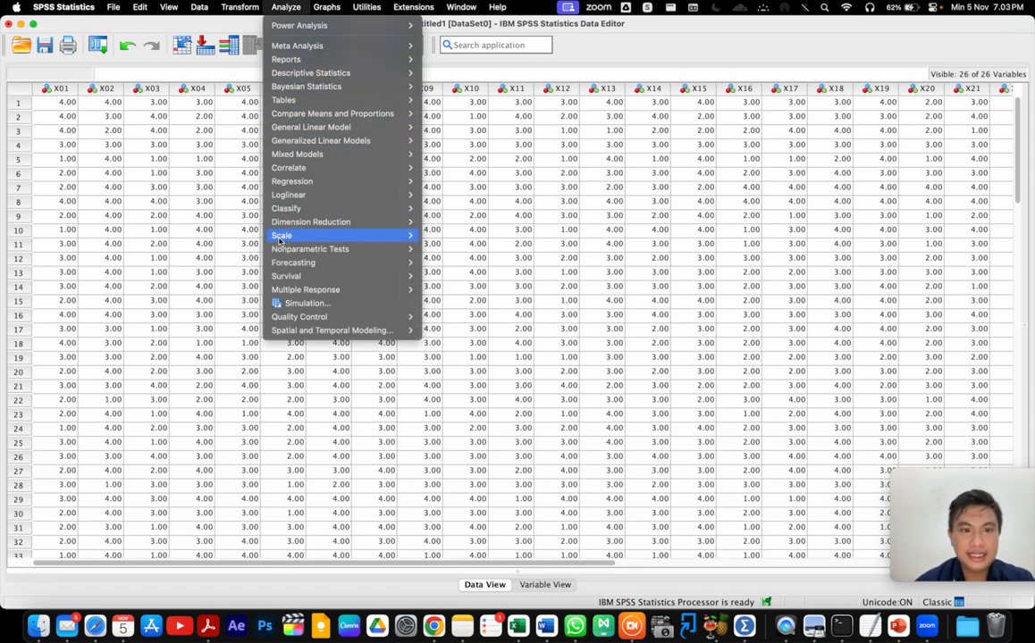
{"action": "left_click", "coordinate": [200, 120]}
{"action": "left_click", "coordinate": [282, 9]}
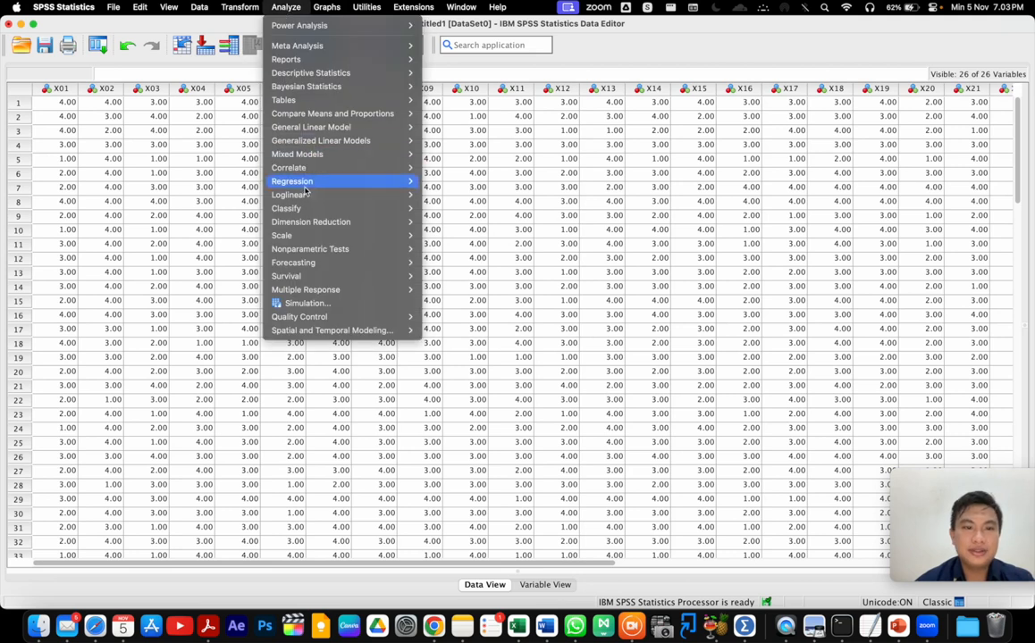
{"action": "mouse_move", "coordinate": [291, 240]}
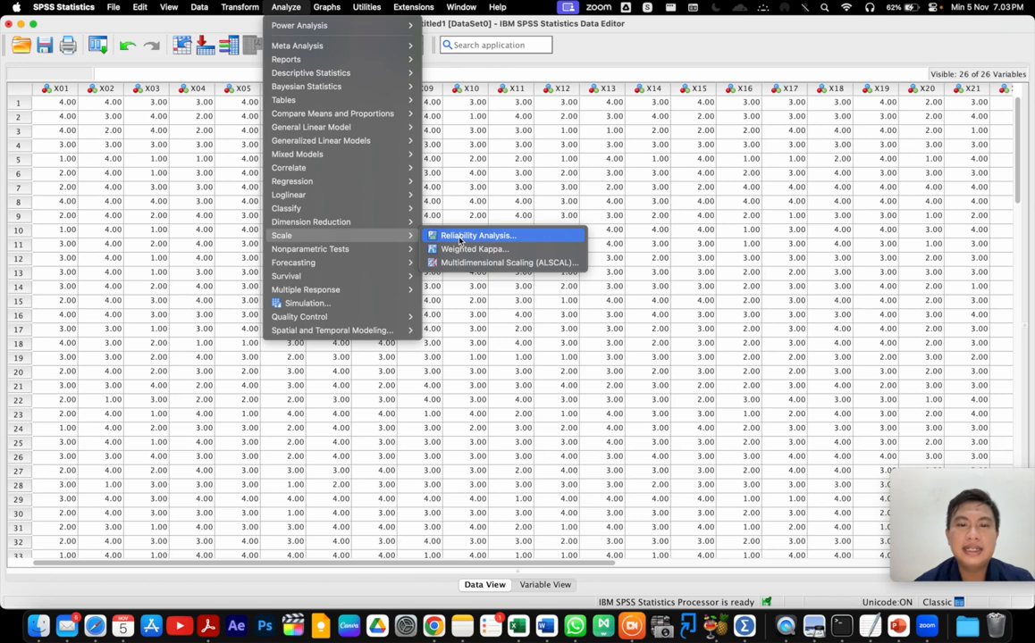
{"action": "left_click", "coordinate": [460, 237]}
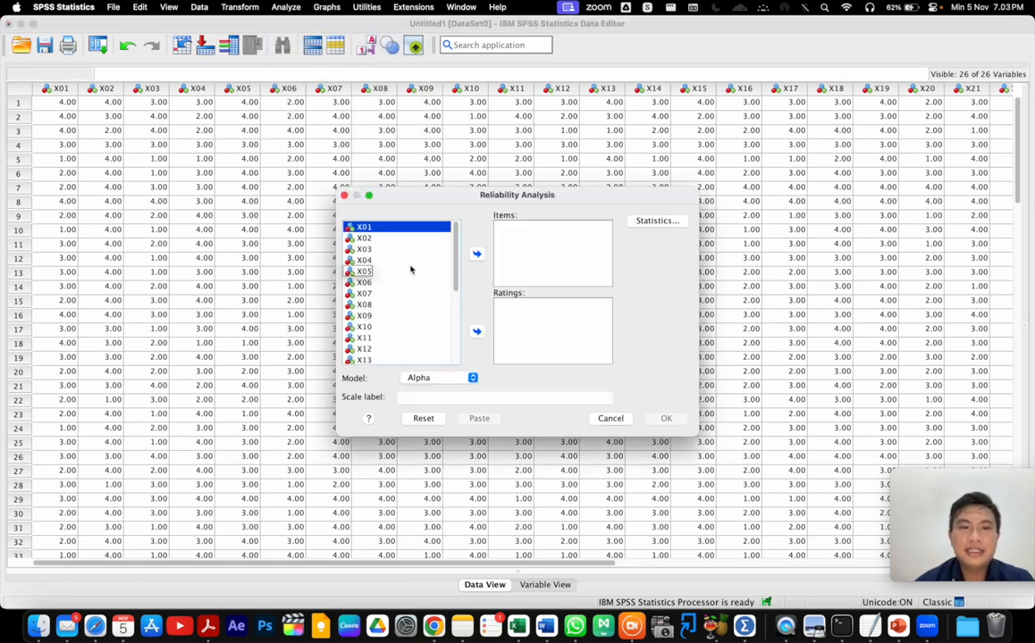
{"action": "scroll", "coordinate": [411, 271], "scroll_direction": "down", "scroll_amount": 5}
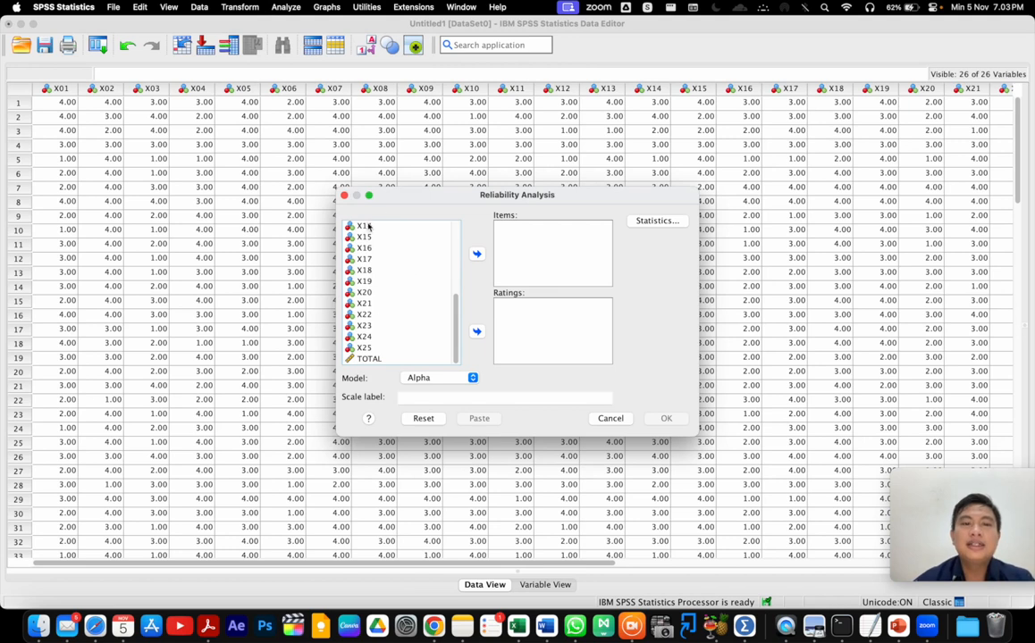
{"action": "scroll", "coordinate": [399, 286], "scroll_direction": "up", "scroll_amount": 5}
{"action": "scroll", "coordinate": [399, 284], "scroll_direction": "down", "scroll_amount": 5}
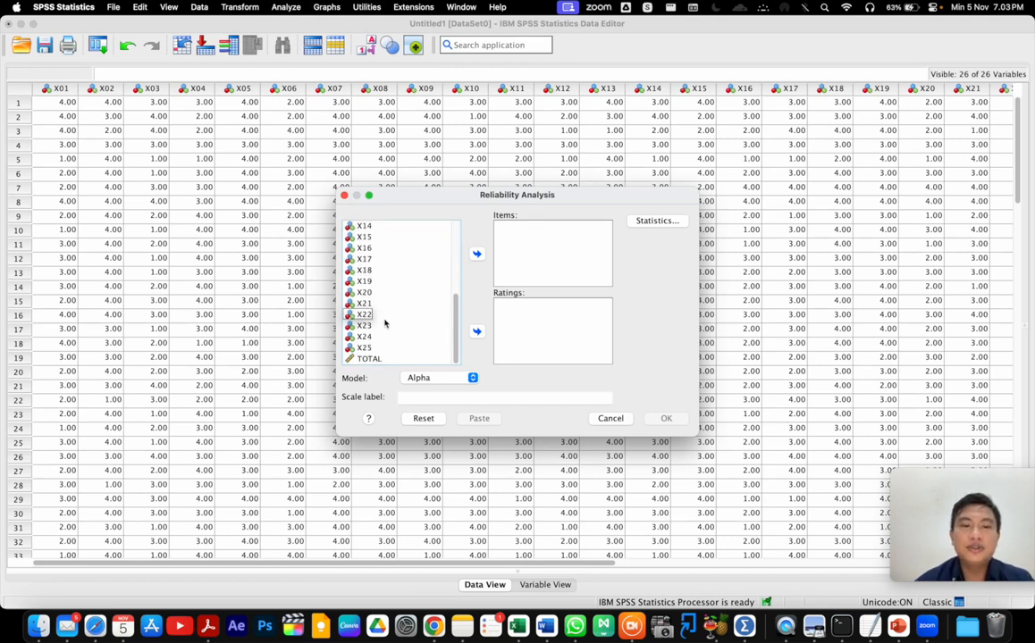
{"action": "scroll", "coordinate": [404, 298], "scroll_direction": "up", "scroll_amount": 5}
{"action": "key", "text": "super+a"}
{"action": "scroll", "coordinate": [403, 298], "scroll_direction": "down", "scroll_amount": 5}
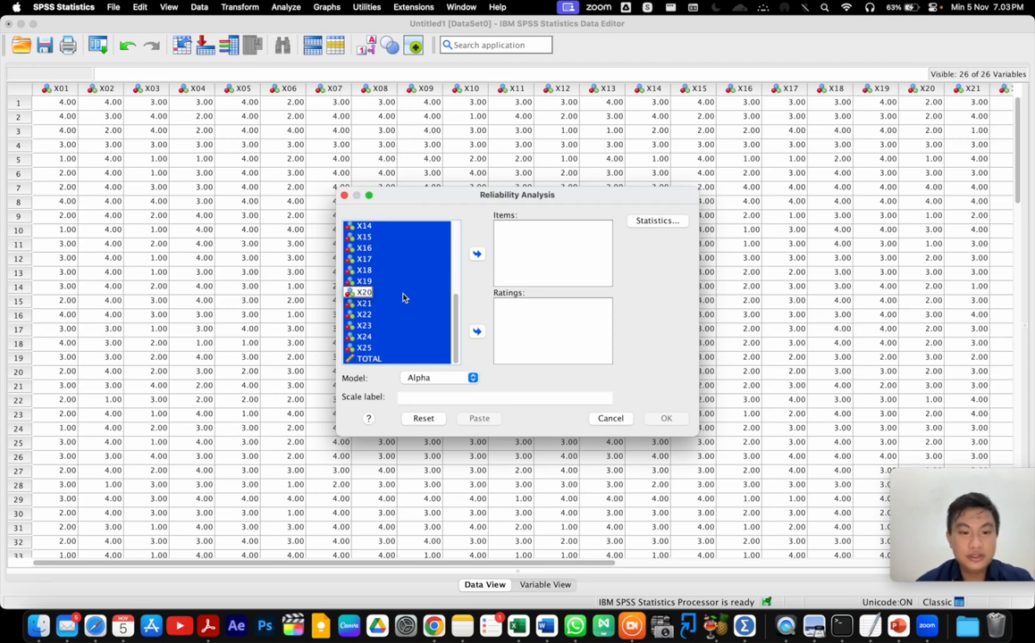
{"action": "left_click", "coordinate": [369, 358], "text": "super"}
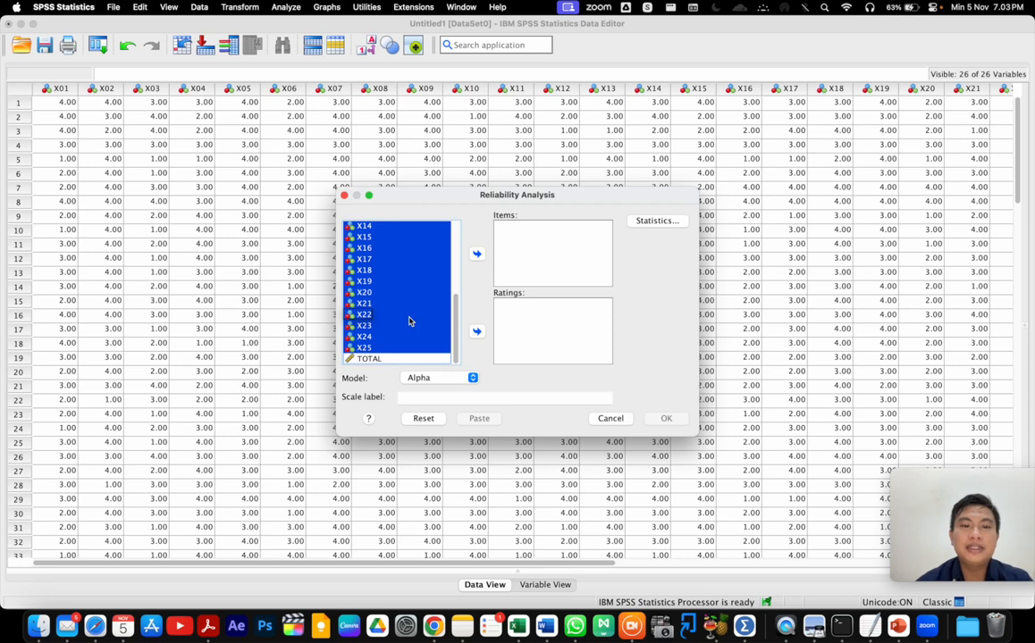
{"action": "scroll", "coordinate": [409, 321], "scroll_direction": "up", "scroll_amount": 5}
{"action": "scroll", "coordinate": [409, 321], "scroll_direction": "down", "scroll_amount": 5}
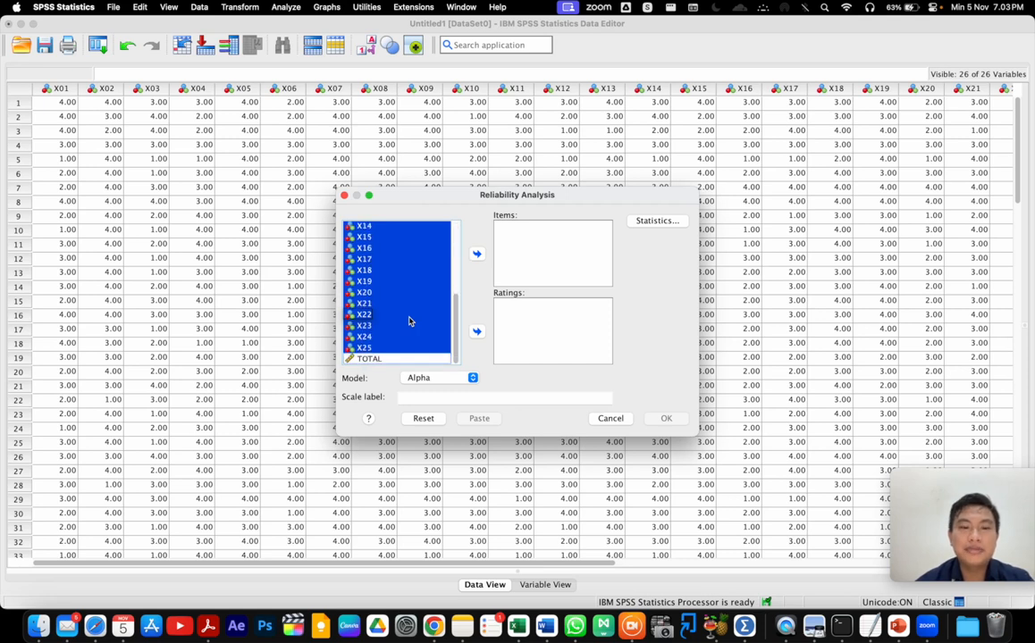
{"action": "left_click", "coordinate": [477, 256]}
Request the Scale if item deleted descriptives and run the reliability analysis with the Alpha model
{"action": "left_click", "coordinate": [662, 224]}
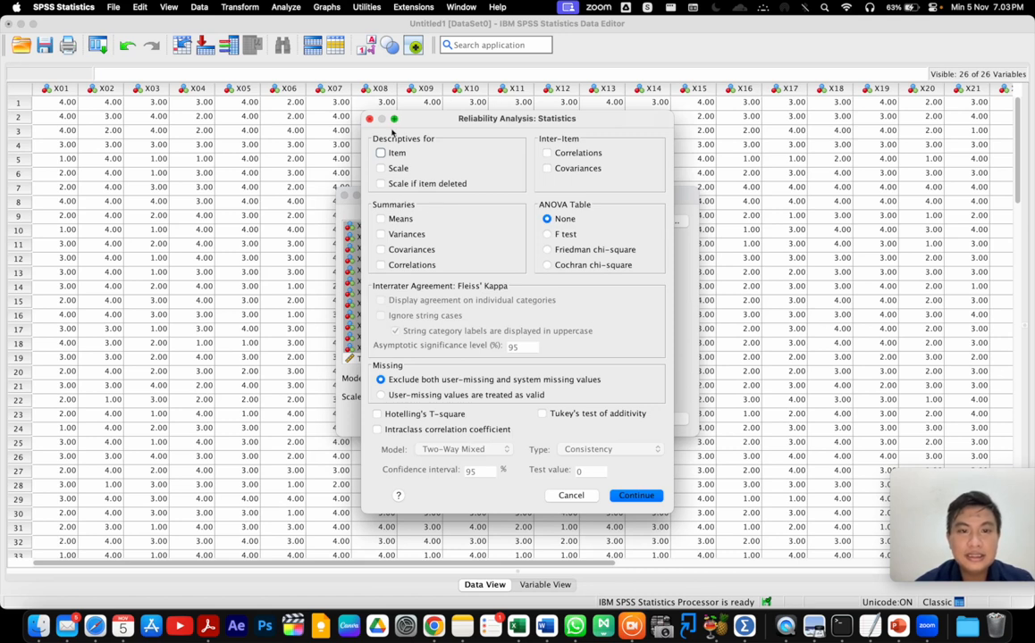
{"action": "left_click", "coordinate": [381, 184]}
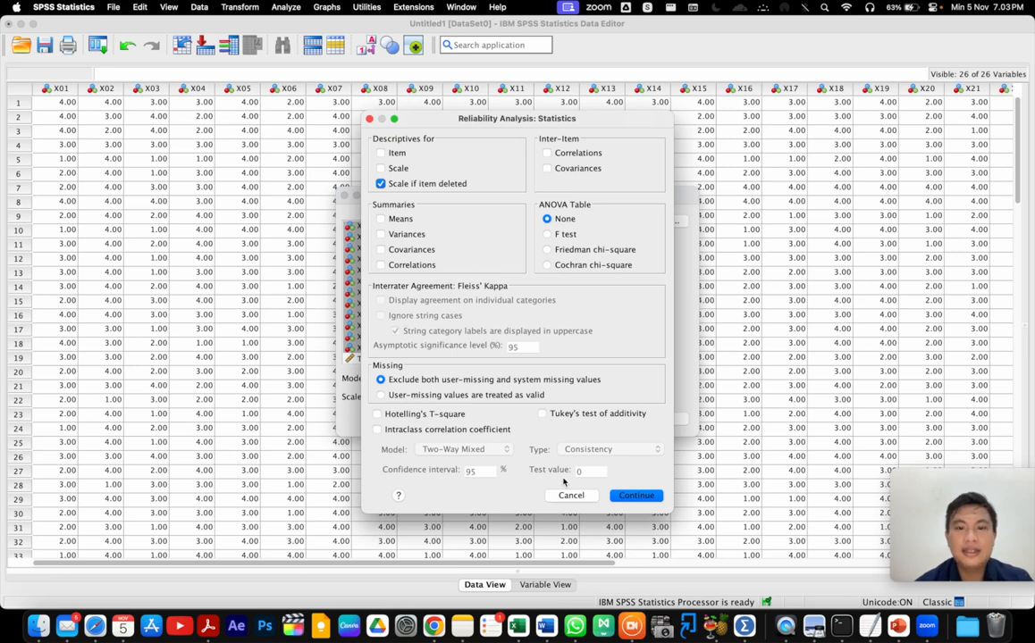
{"action": "left_click", "coordinate": [635, 496]}
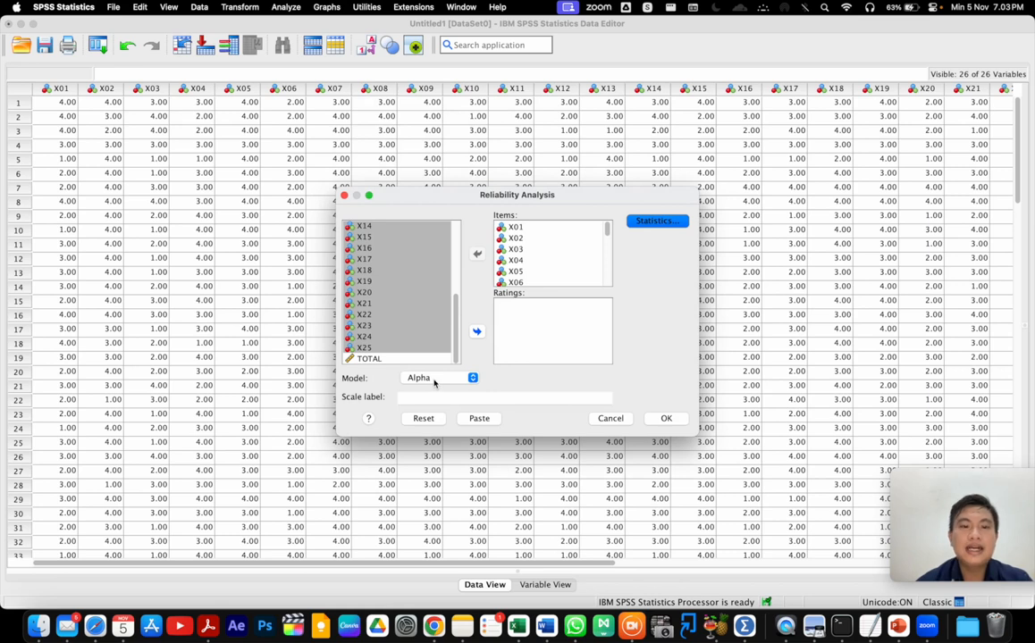
{"action": "left_click", "coordinate": [667, 419]}
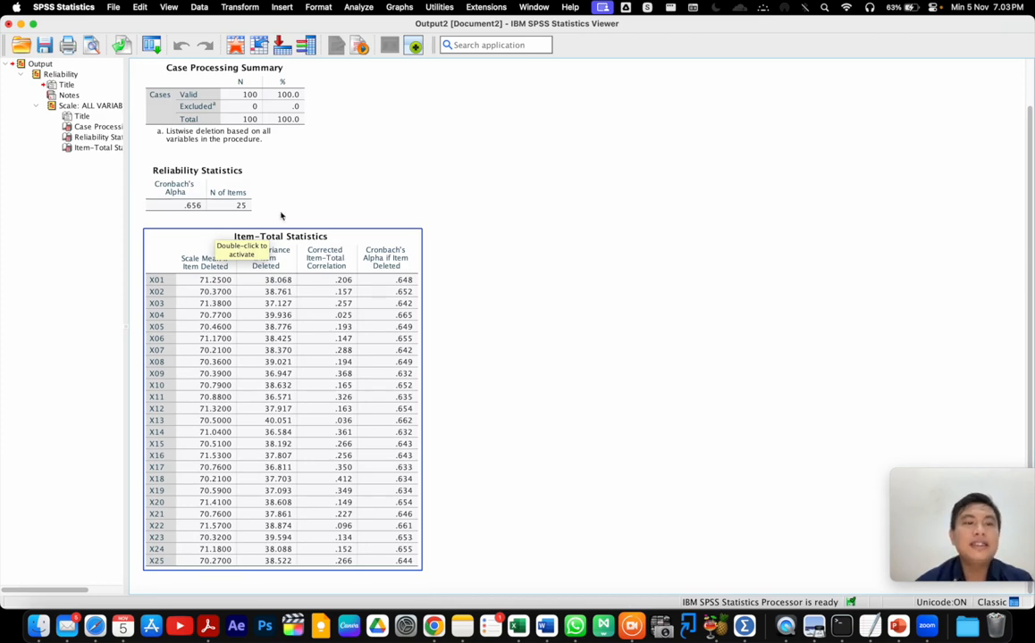
Copy the Reliability Statistics table from the SPSS output into Excel's blank sheet Lembar4, starting at C3
{"action": "left_click", "coordinate": [203, 182]}
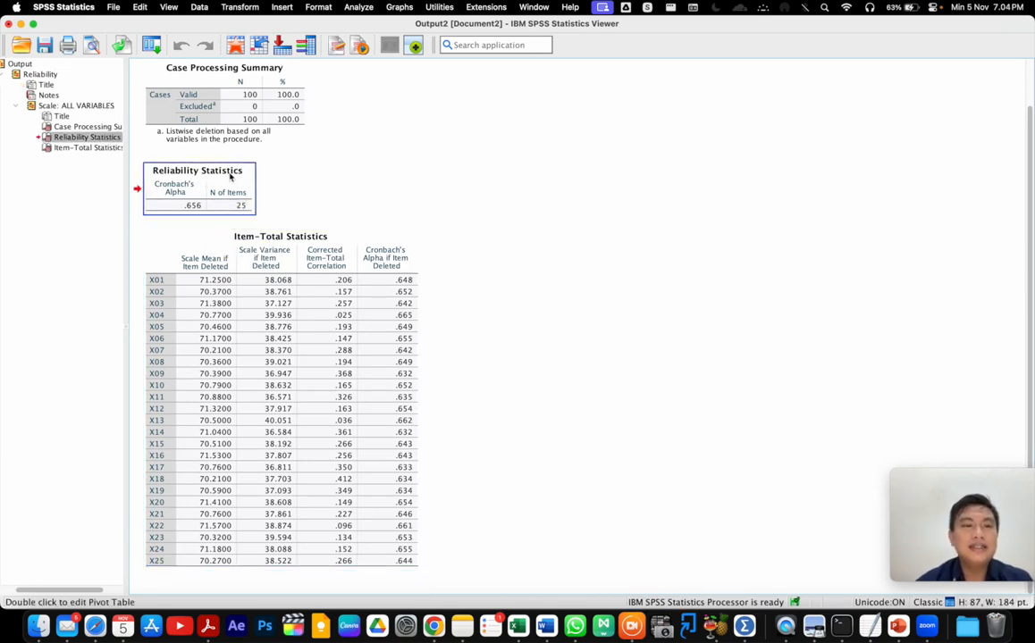
{"action": "left_click", "coordinate": [521, 610]}
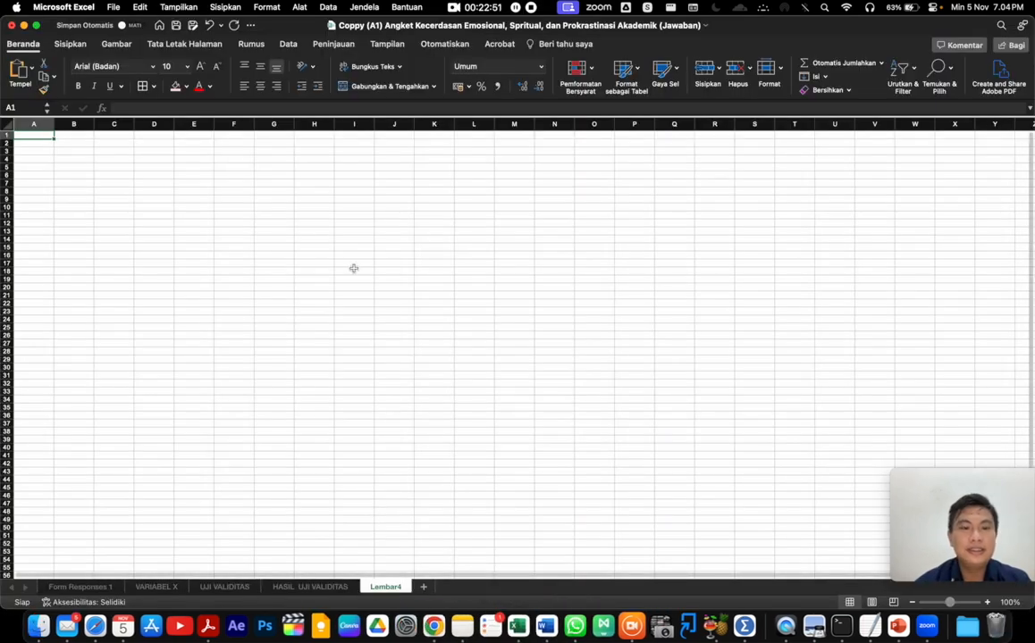
{"action": "left_click", "coordinate": [122, 148]}
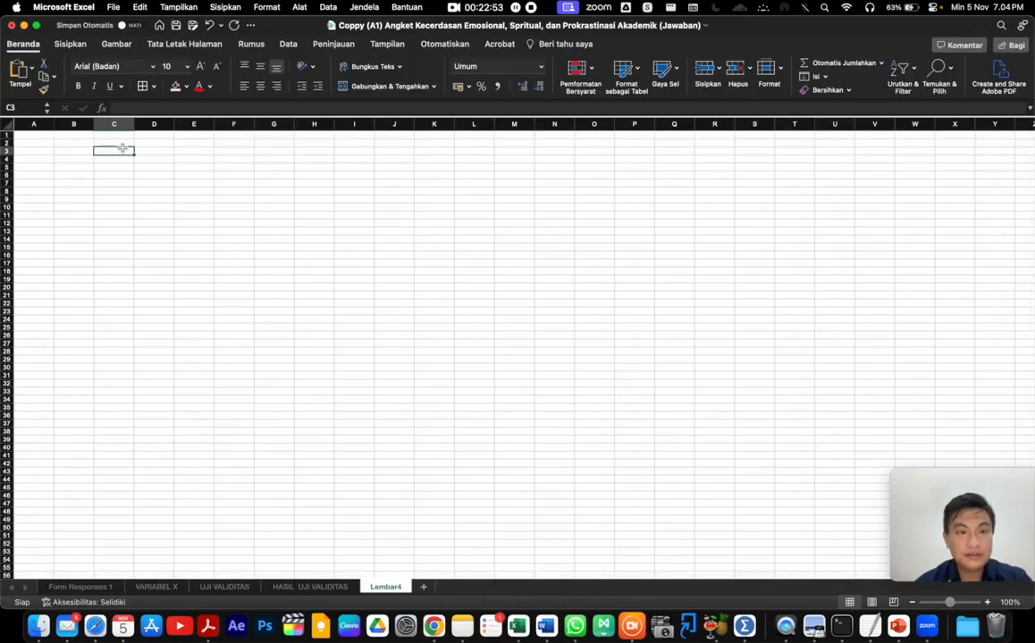
{"action": "type", "text": "Reliability Statistics Cronbach's Alpha\tN of Items .656\t25"}
Widen column C and center the values in C5:D5 horizontally
{"action": "left_click", "coordinate": [166, 244]}
{"action": "left_click_drag", "start_coordinate": [138, 124], "coordinate": [153, 124]}
{"action": "left_click_drag", "start_coordinate": [99, 163], "coordinate": [172, 163]}
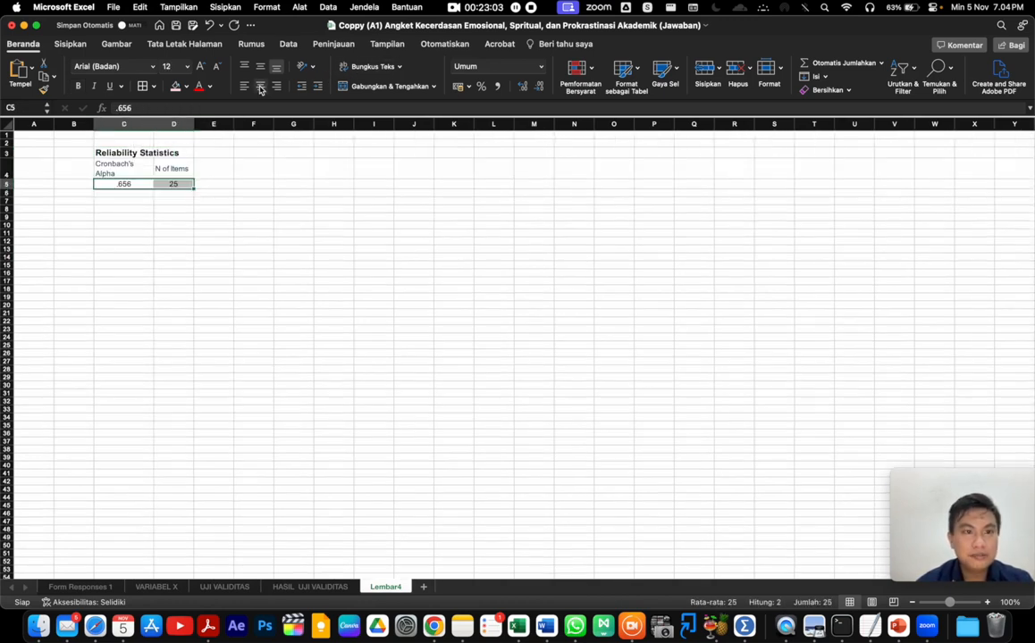
{"action": "left_click", "coordinate": [258, 276]}
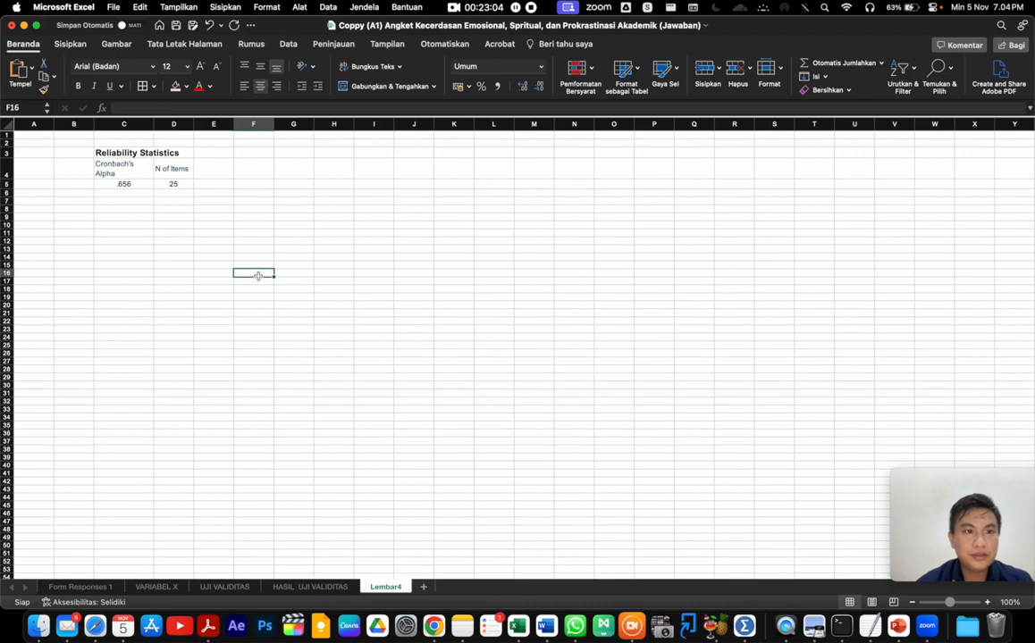
Copy the Item-Total Statistics table from the SPSS output and paste it into Excel's Lembar4 at C10
{"action": "key", "text": "ctrl+Up"}
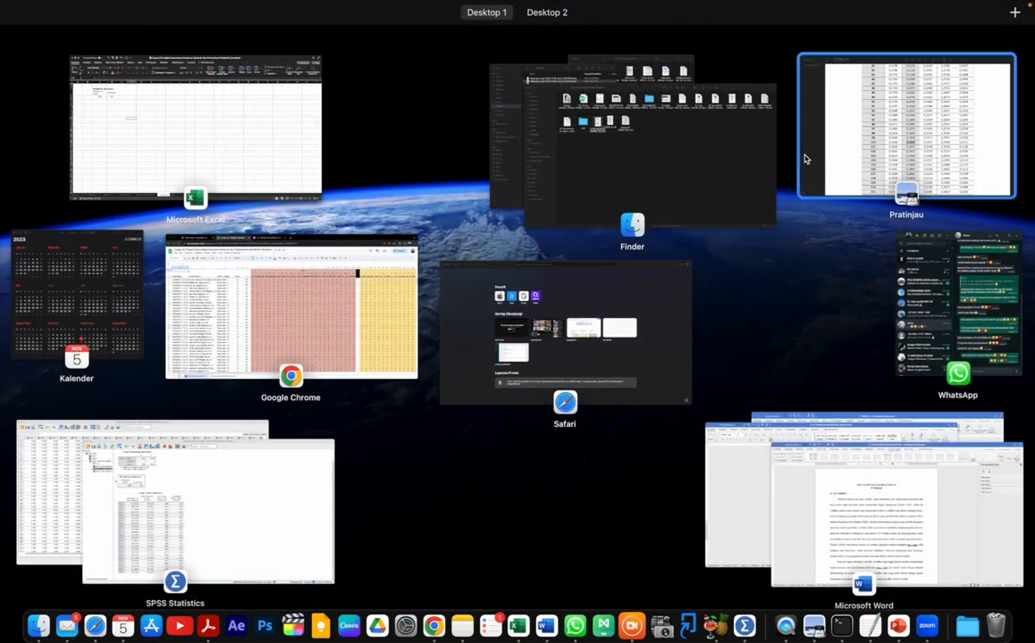
{"action": "left_click", "coordinate": [228, 506]}
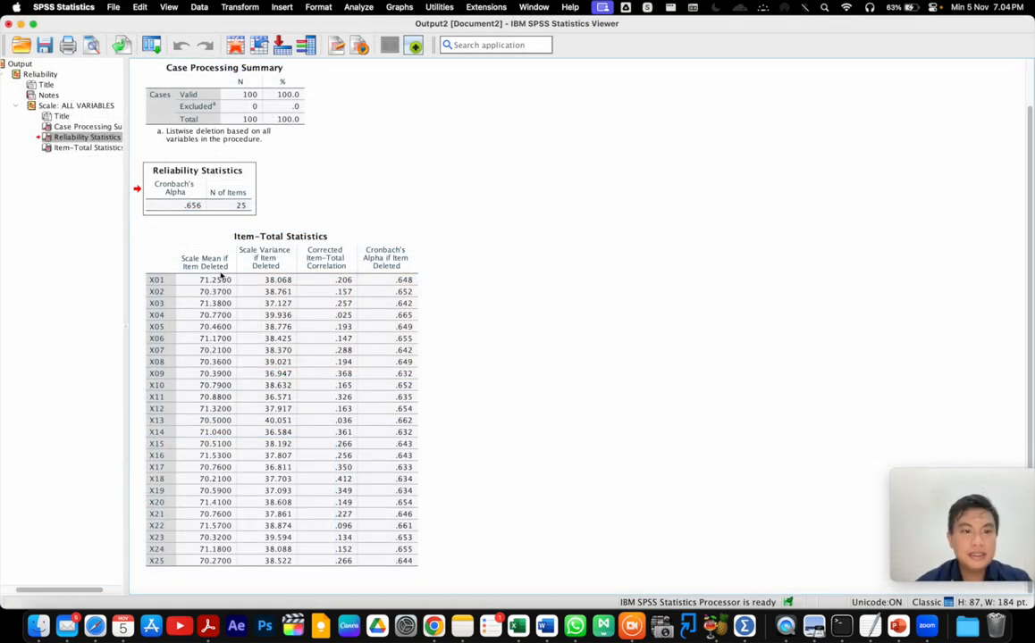
{"action": "left_click", "coordinate": [188, 247]}
{"action": "right_click", "coordinate": [187, 247]}
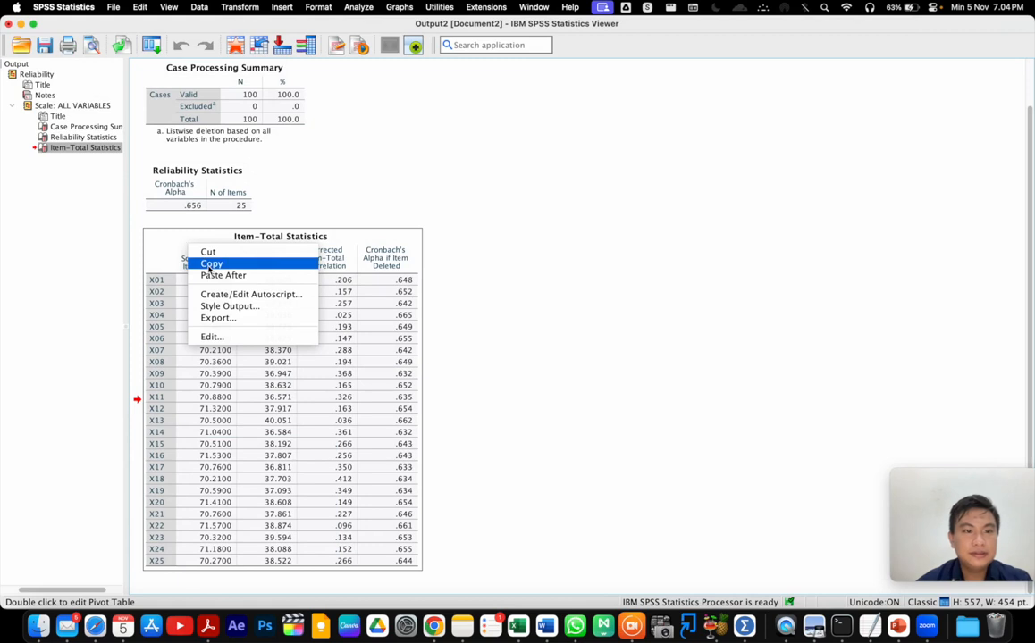
{"action": "left_click", "coordinate": [211, 264]}
{"action": "left_click", "coordinate": [516, 625]}
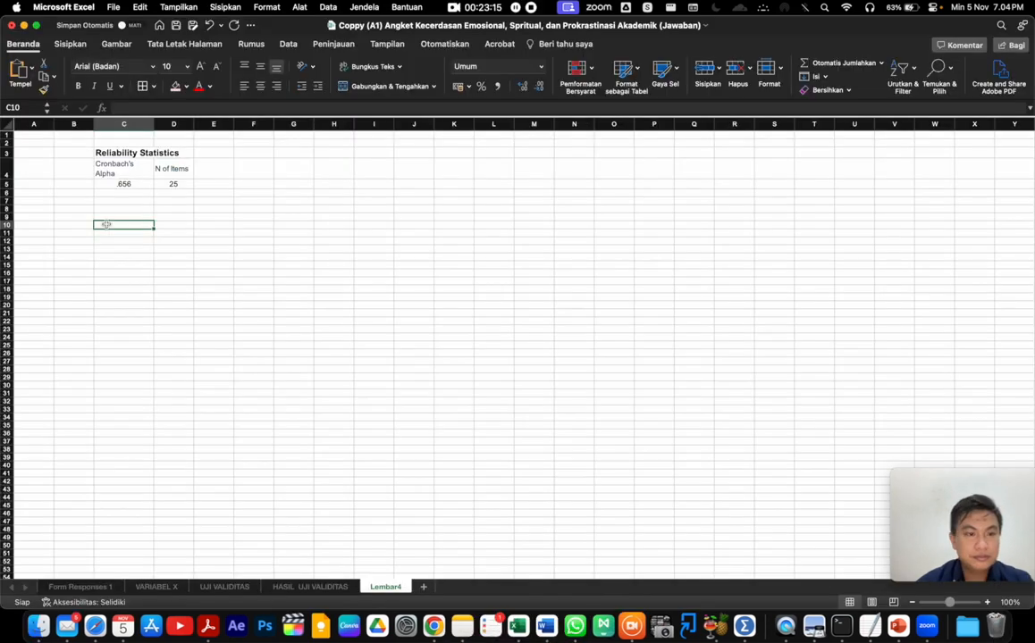
{"action": "right_click", "coordinate": [105, 224]}
{"action": "mouse_move", "coordinate": [148, 275]}
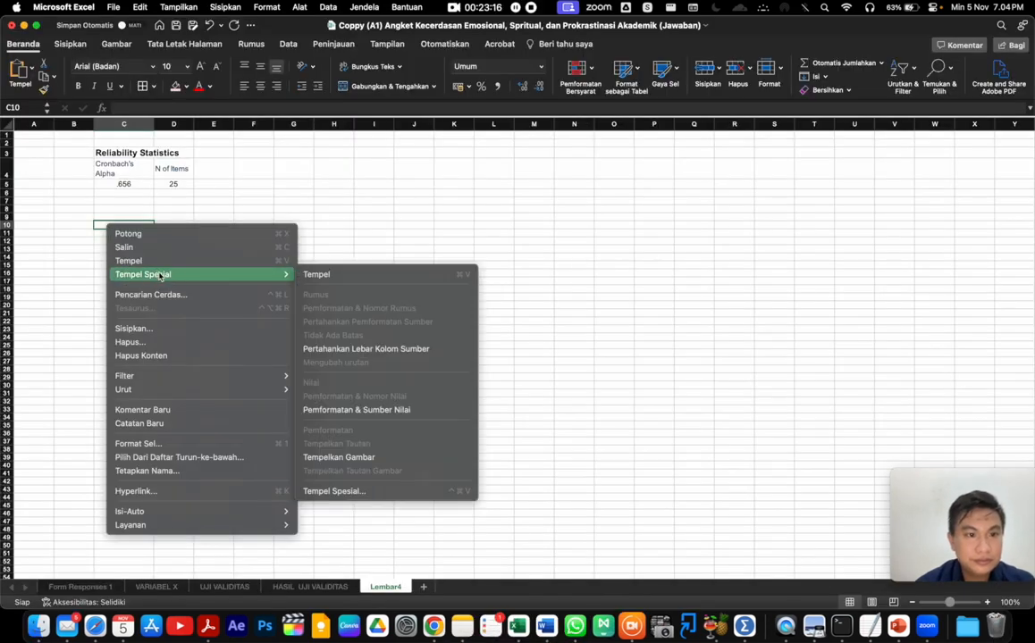
{"action": "left_click", "coordinate": [317, 275]}
Wrap the text of the headings in D11:G11 and widen columns D to G
{"action": "left_click_drag", "start_coordinate": [174, 237], "coordinate": [295, 237]}
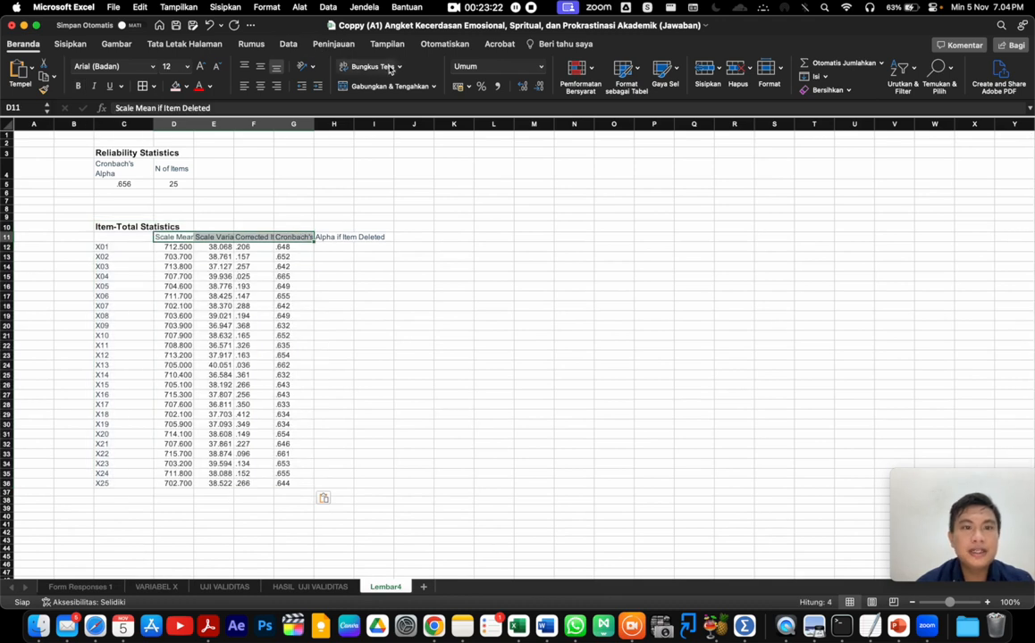
{"action": "left_click", "coordinate": [389, 68]}
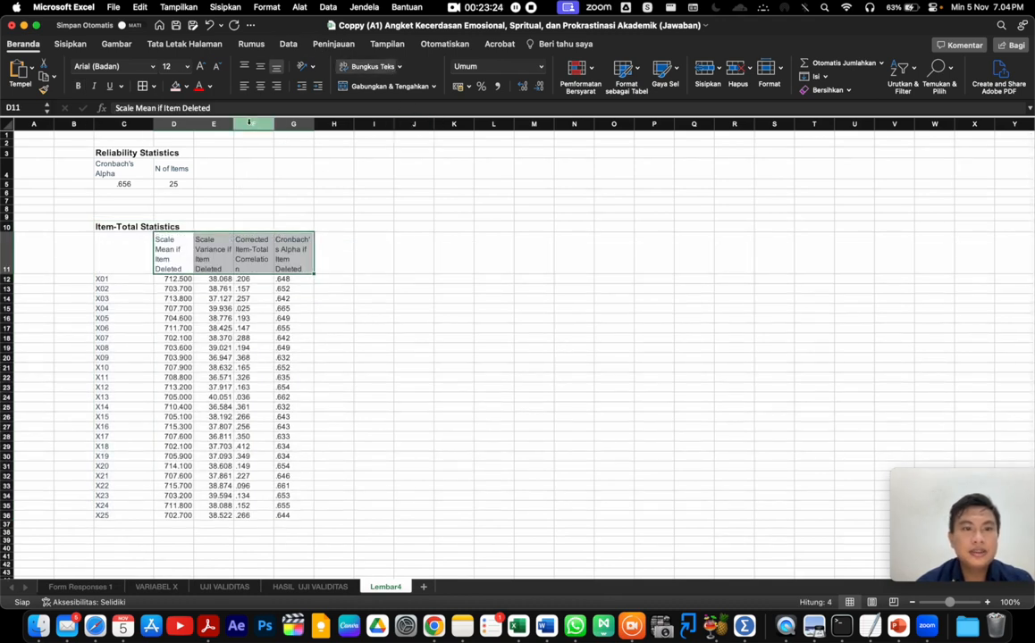
{"action": "left_click_drag", "start_coordinate": [235, 124], "coordinate": [242, 125]}
{"action": "left_click_drag", "start_coordinate": [174, 125], "coordinate": [342, 125]}
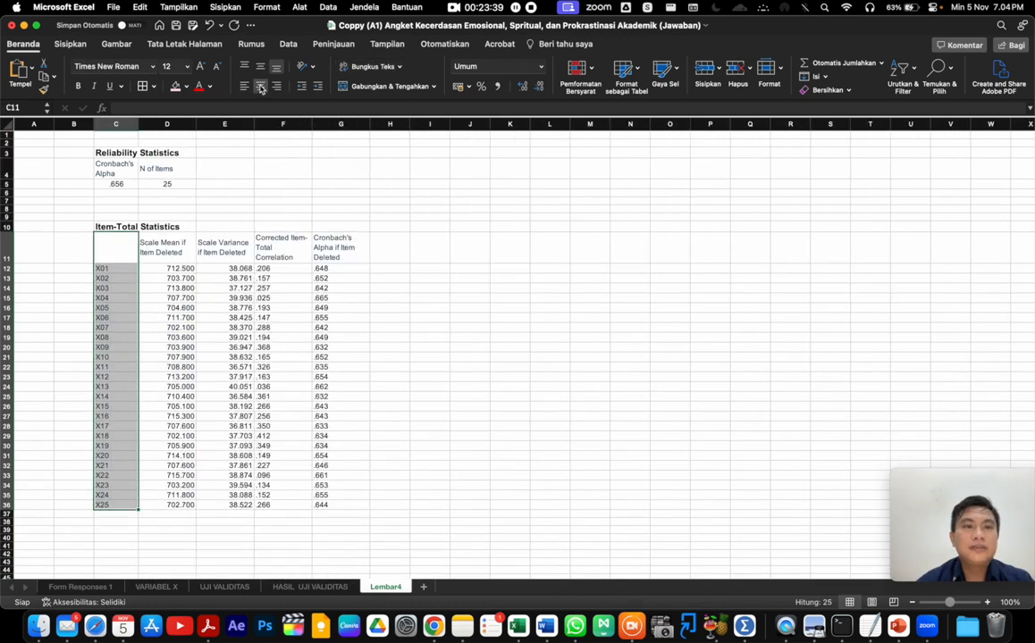
Center the item labels in C11:C36 horizontally
{"action": "left_click", "coordinate": [260, 87]}
{"action": "left_click", "coordinate": [399, 360]}
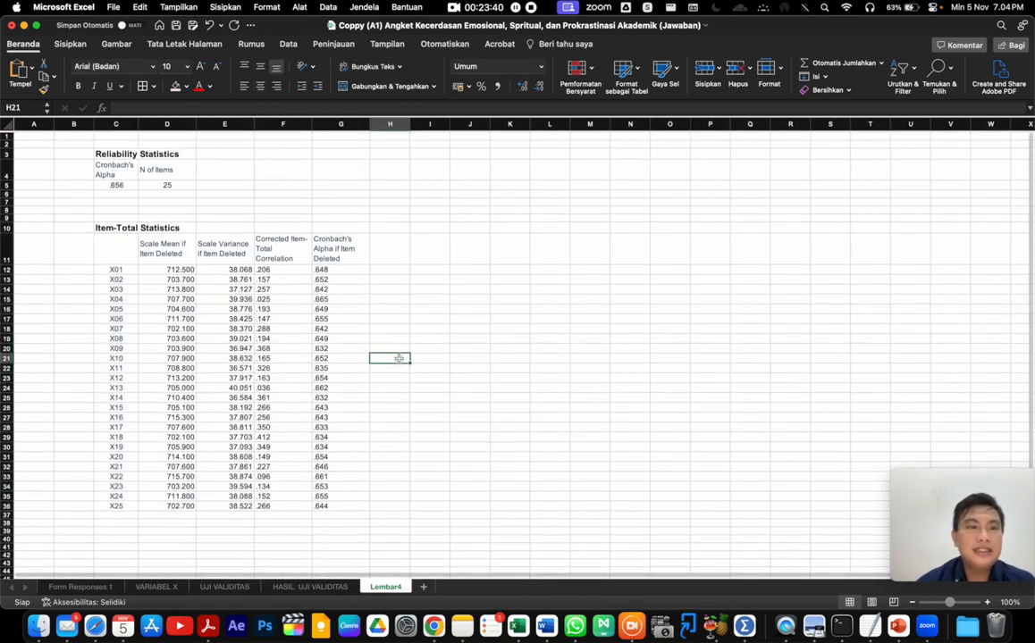
{"action": "left_click_drag", "start_coordinate": [98, 153], "coordinate": [162, 175]}
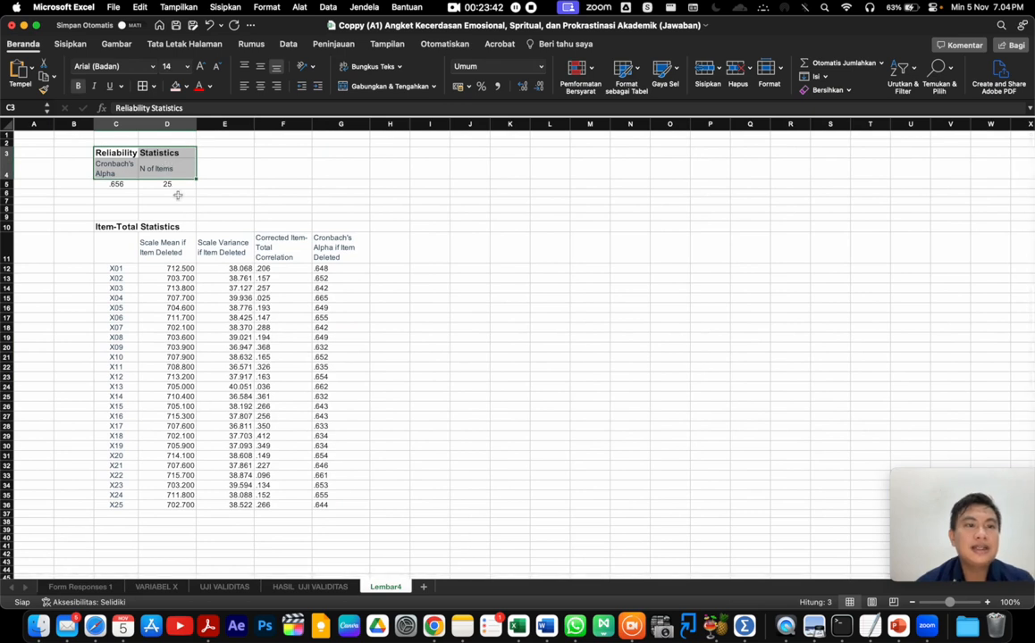
{"action": "left_click", "coordinate": [177, 194]}
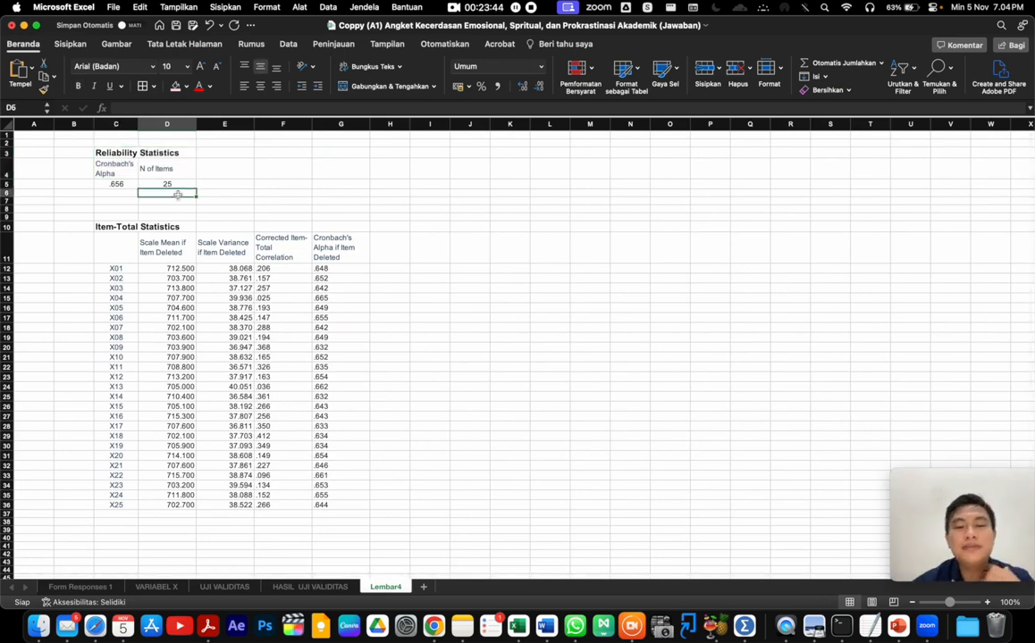
Open 7) UJI VALIDTAS DAN REALIBITAS.pdf from Finder and look up the Cronbach's Alpha decision criteria for reliability
{"action": "left_click", "coordinate": [39, 626]}
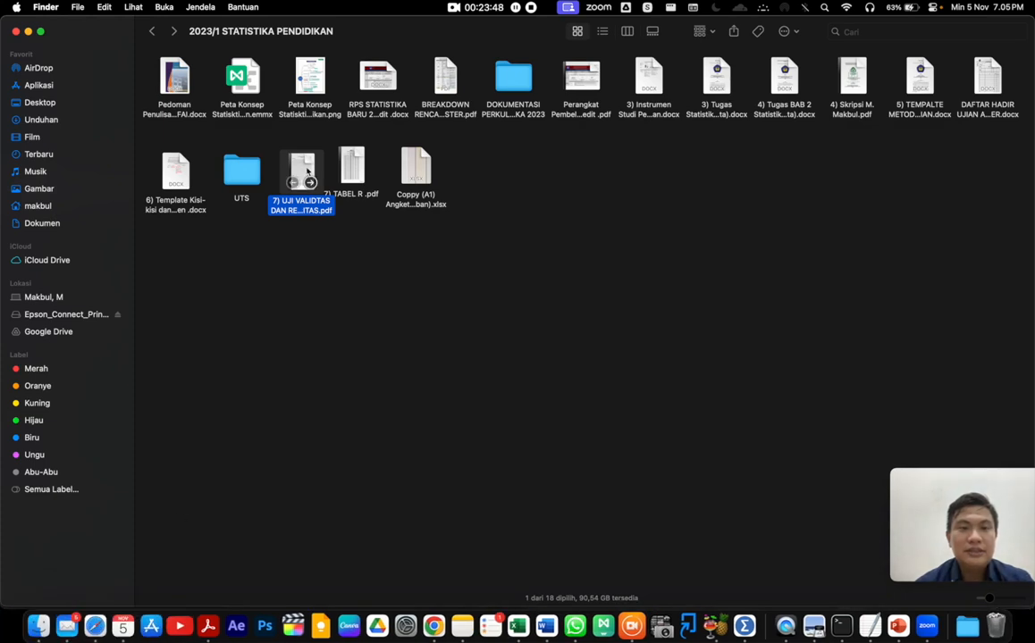
{"action": "double_click", "coordinate": [307, 170]}
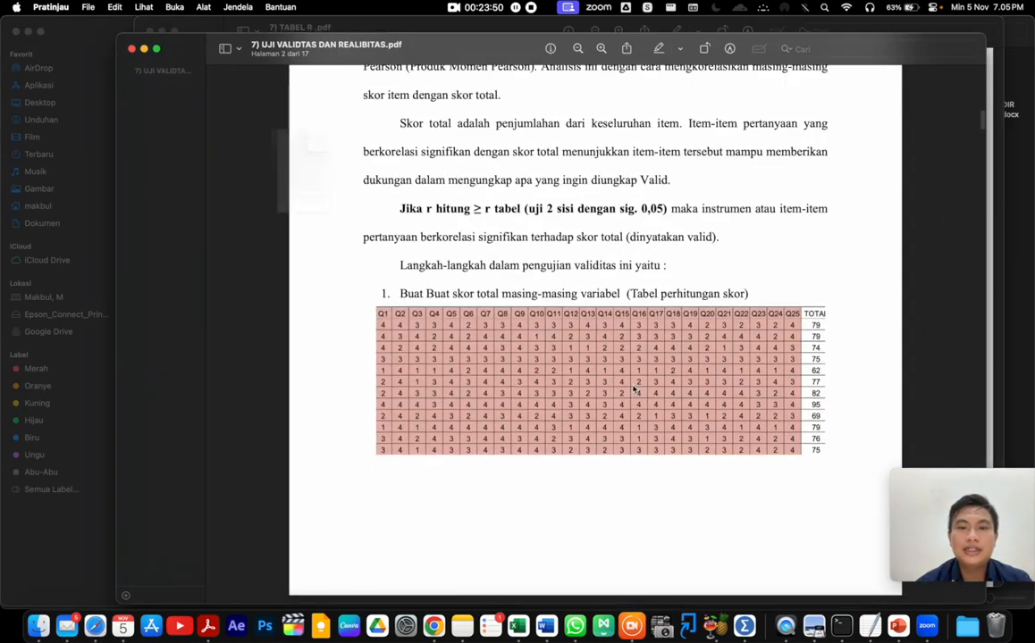
{"action": "scroll", "coordinate": [633, 389], "scroll_direction": "down", "scroll_amount": 5}
{"action": "scroll", "coordinate": [632, 389], "scroll_direction": "down", "scroll_amount": 20}
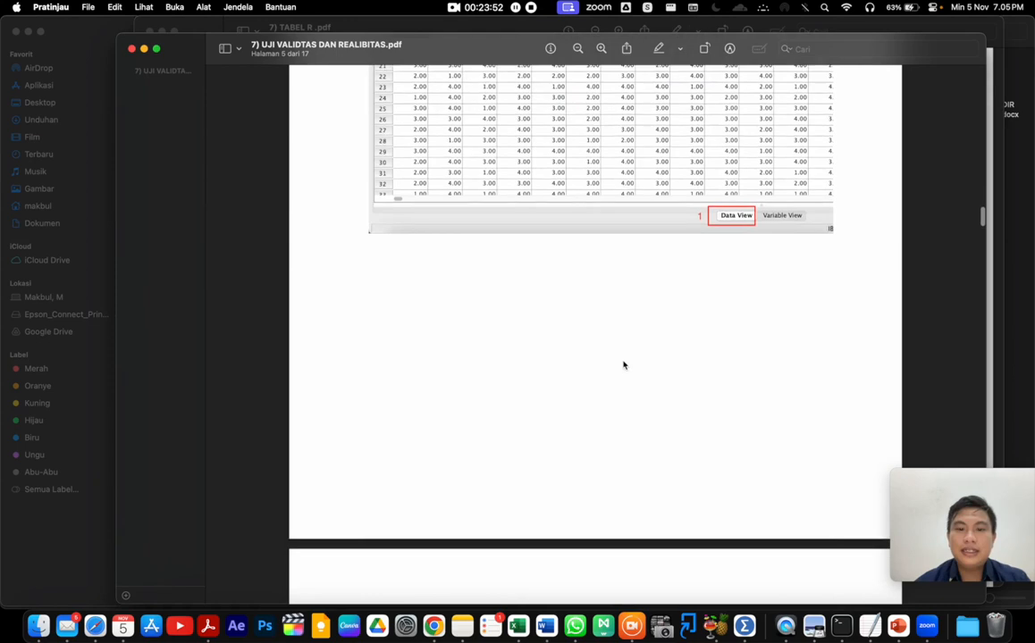
{"action": "scroll", "coordinate": [624, 364], "scroll_direction": "down", "scroll_amount": 15}
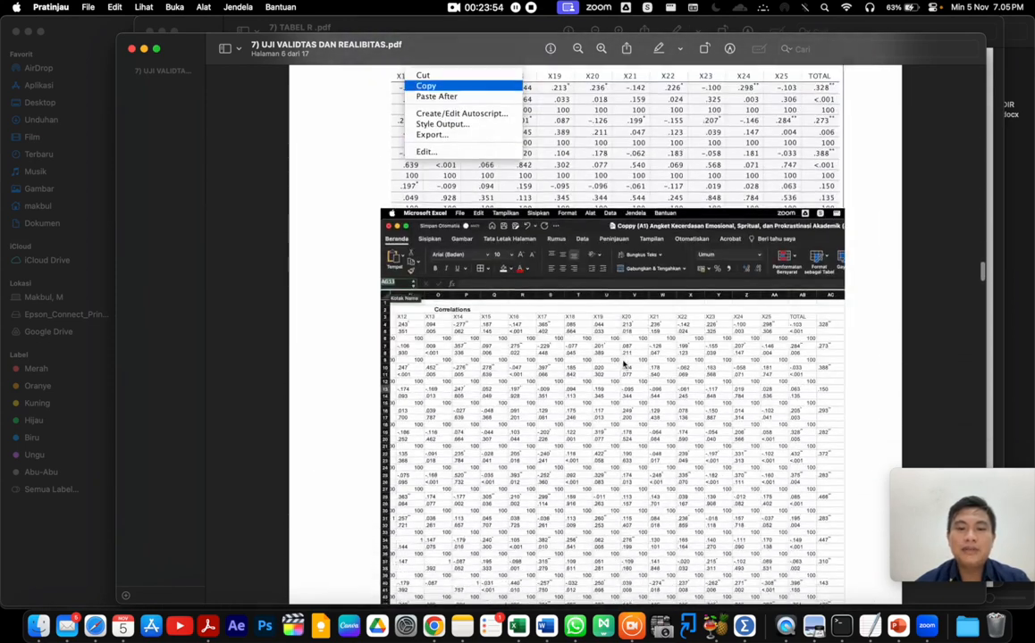
{"action": "scroll", "coordinate": [624, 363], "scroll_direction": "up", "scroll_amount": 8}
{"action": "scroll", "coordinate": [624, 364], "scroll_direction": "up", "scroll_amount": 15}
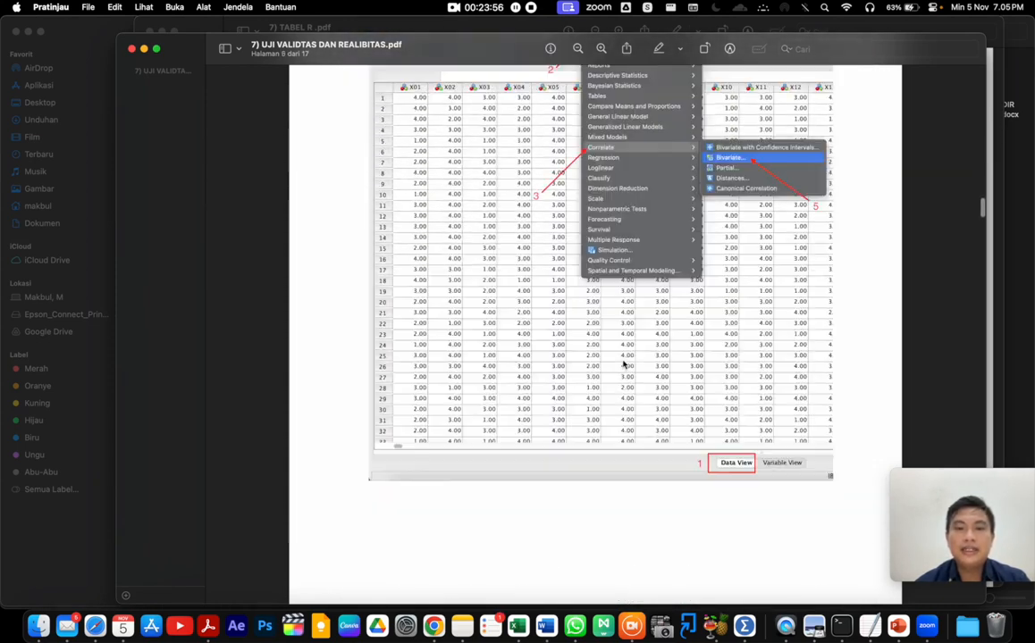
{"action": "scroll", "coordinate": [624, 365], "scroll_direction": "up", "scroll_amount": 10}
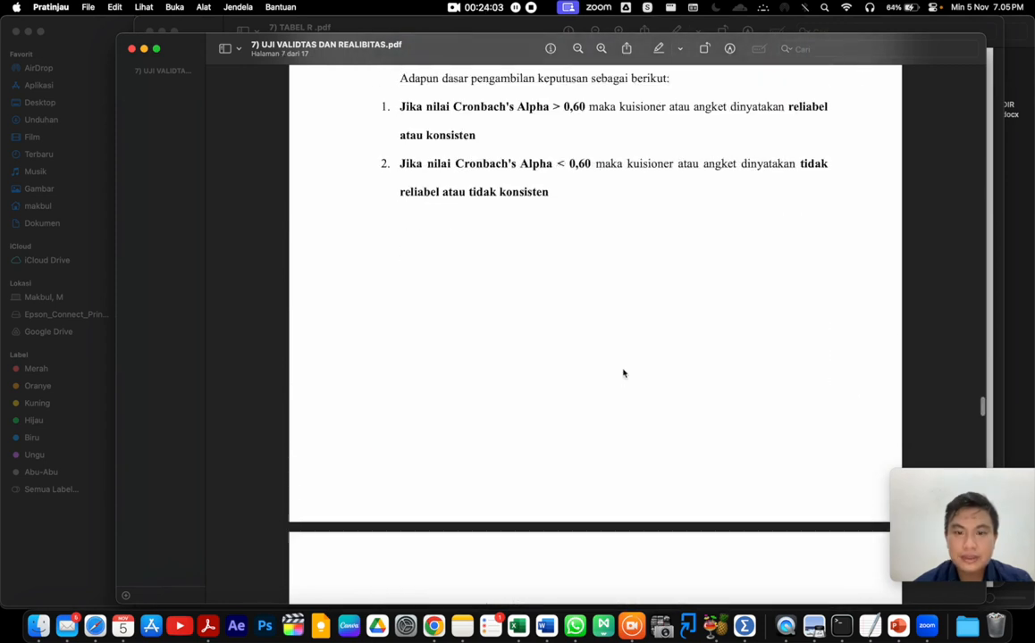
Read the 0,60 Cronbach's Alpha decision rules for reliable and unreliable questionnaires in the PDF
{"action": "scroll", "coordinate": [624, 374], "scroll_direction": "up", "scroll_amount": 4}
{"action": "scroll", "coordinate": [623, 374], "scroll_direction": "down", "scroll_amount": 2}
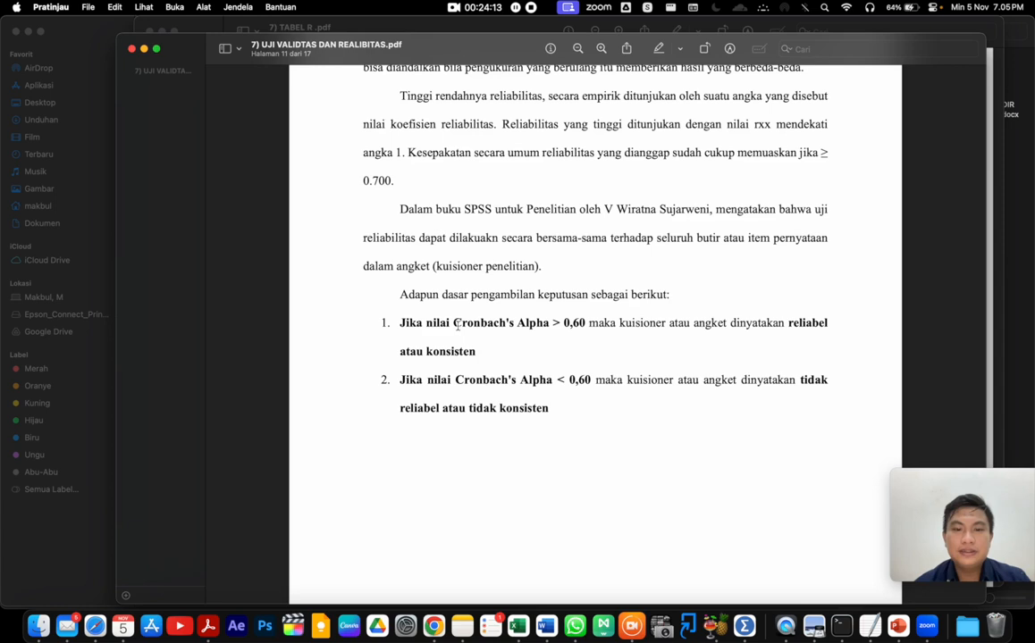
{"action": "left_click_drag", "start_coordinate": [454, 323], "coordinate": [551, 325]}
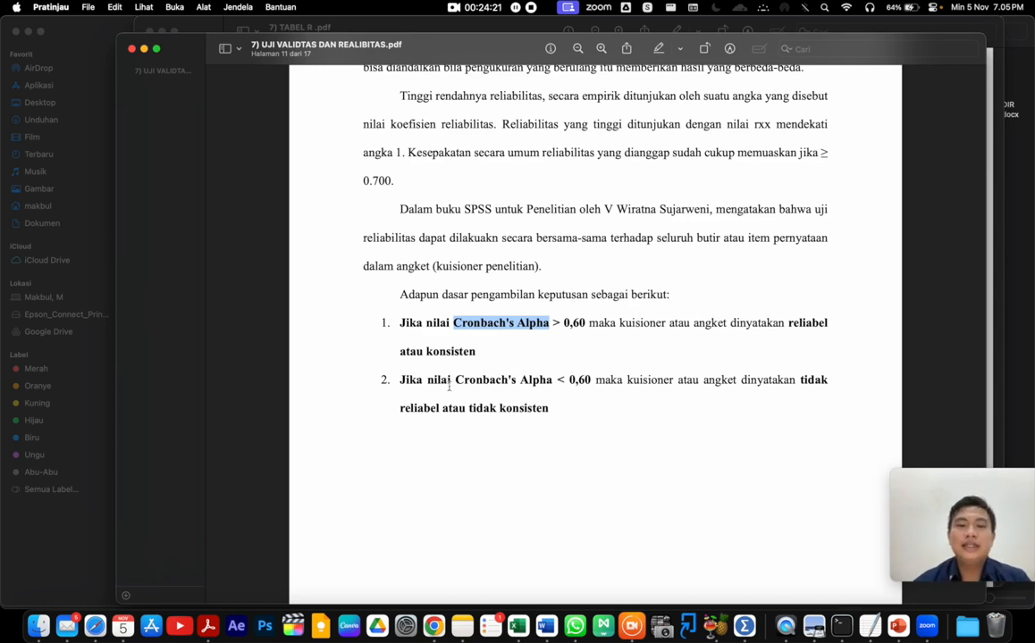
{"action": "left_click_drag", "start_coordinate": [454, 381], "coordinate": [514, 382]}
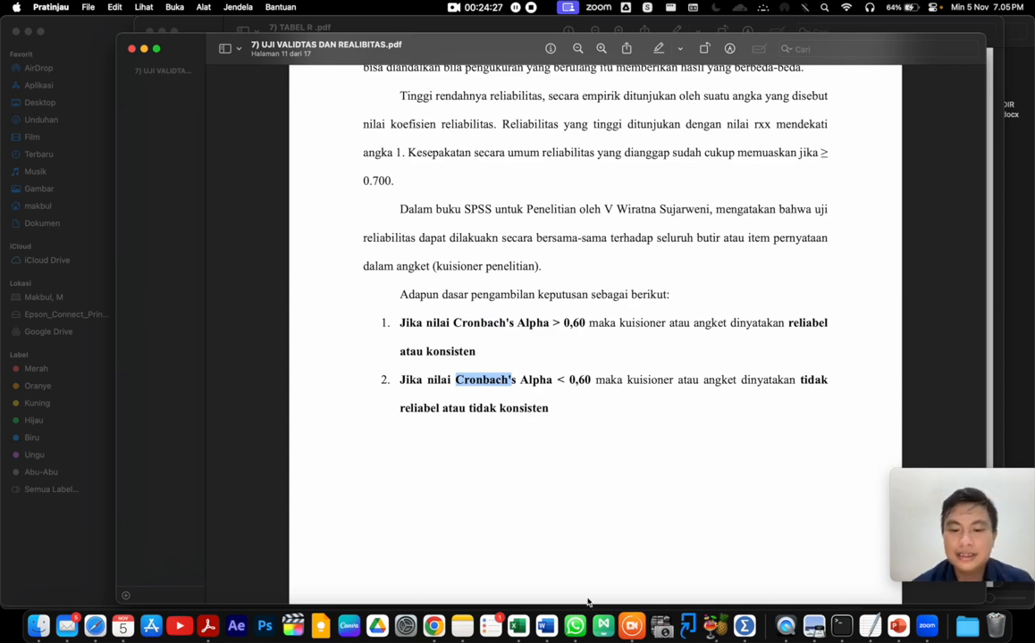
Switch to Excel, enter REALIBEL in E5 of Lembar4, and bold the Cronbach's Alpha value in C5
{"action": "left_click", "coordinate": [517, 625]}
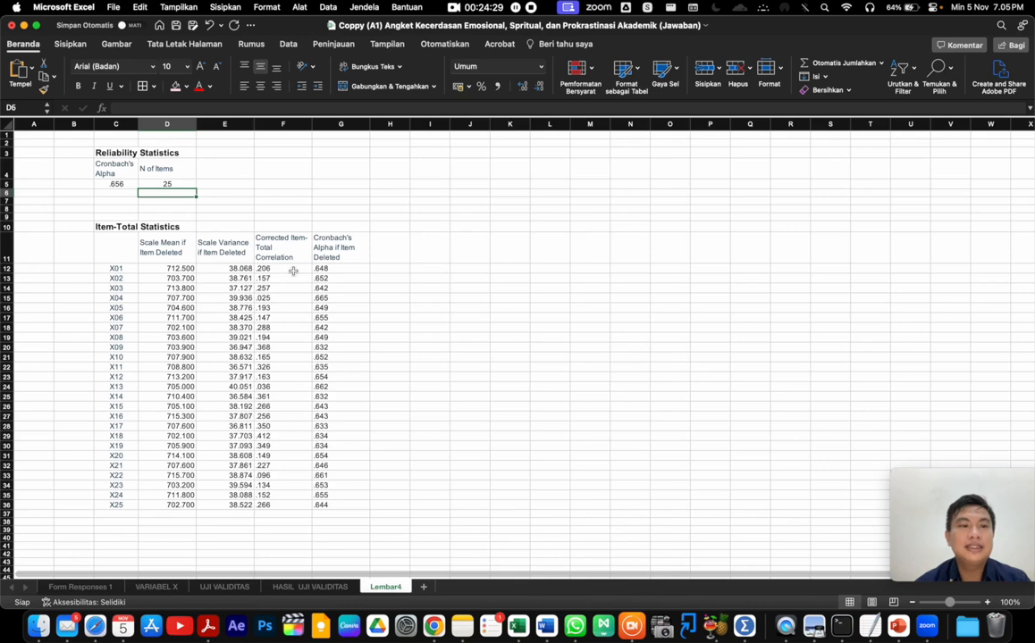
{"action": "left_click", "coordinate": [273, 185]}
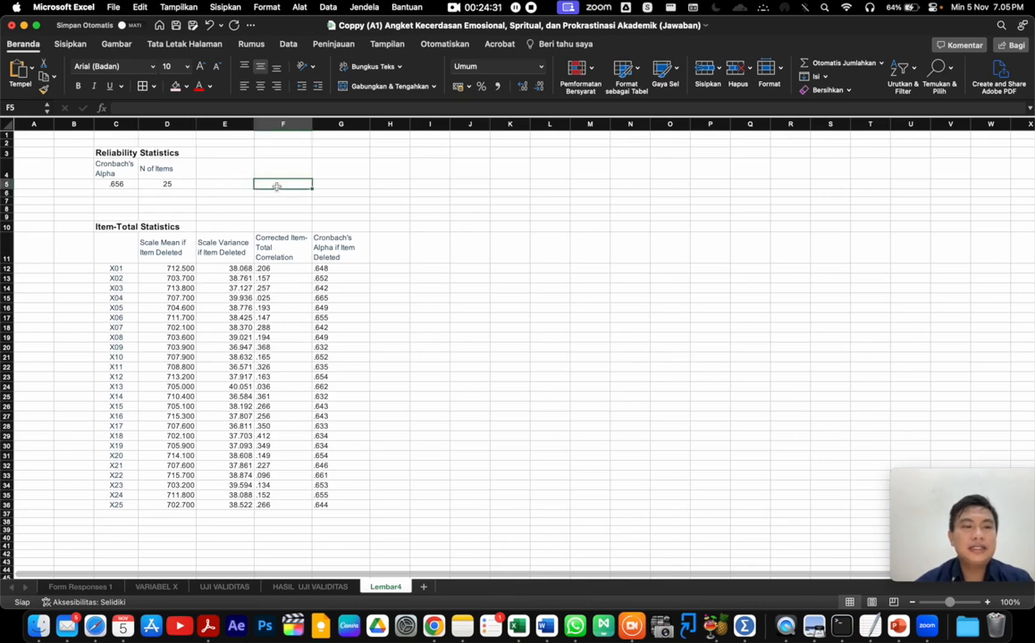
{"action": "scroll", "coordinate": [121, 186], "scroll_direction": "up", "scroll_amount": 3}
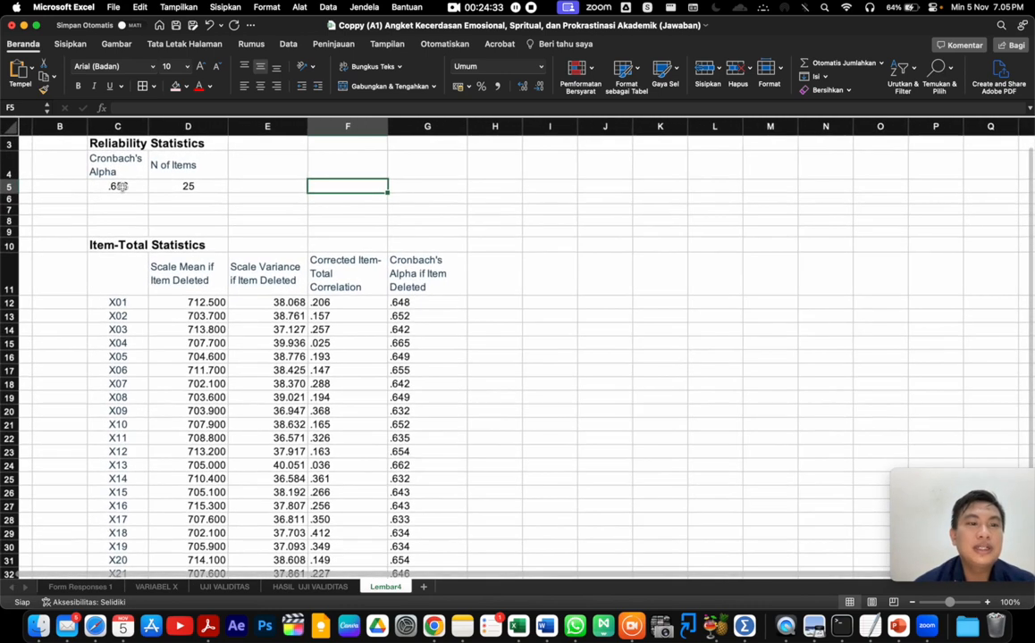
{"action": "scroll", "coordinate": [122, 186], "scroll_direction": "up", "scroll_amount": 3}
{"action": "left_click", "coordinate": [160, 205]}
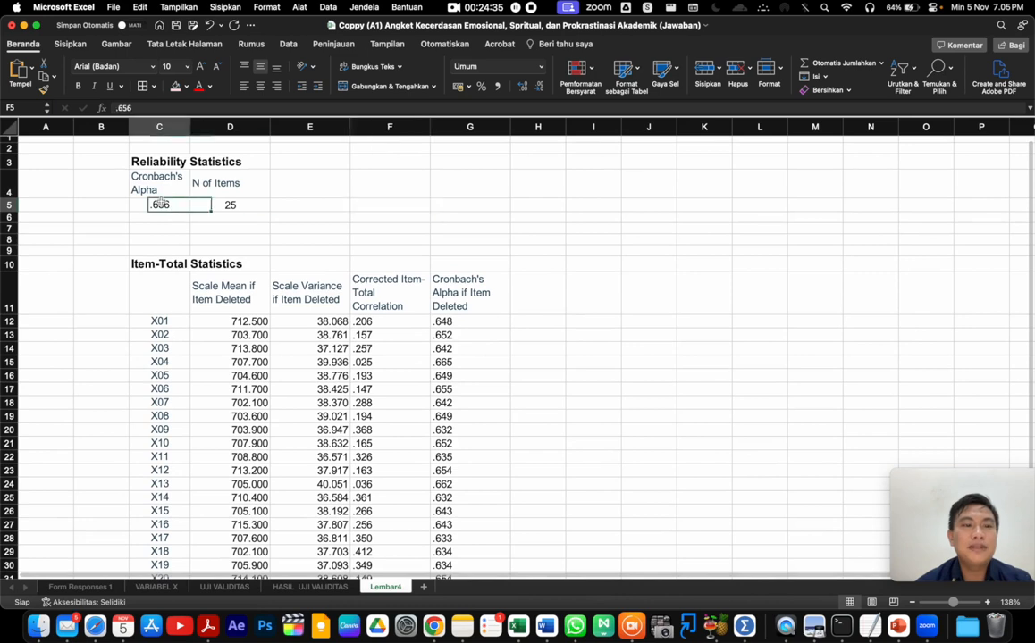
{"action": "left_click", "coordinate": [327, 203]}
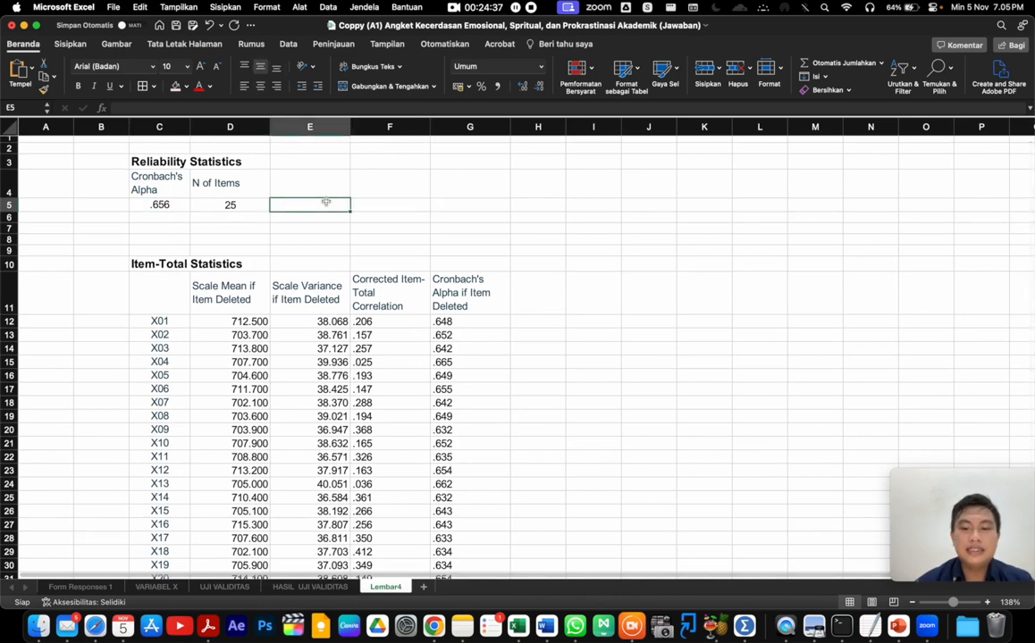
{"action": "double_click", "coordinate": [326, 203]}
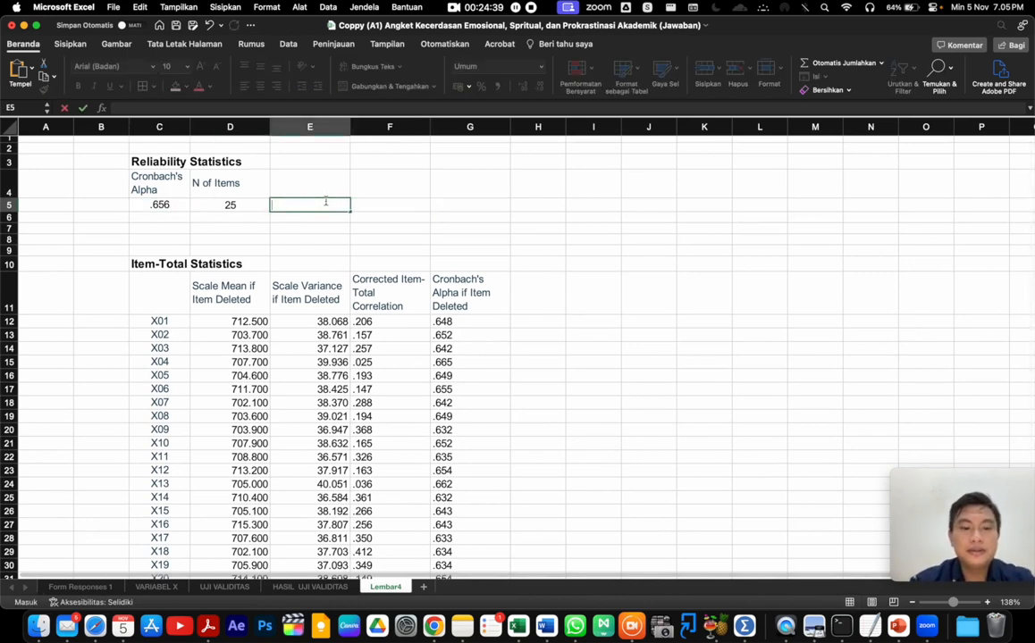
{"action": "type", "text": "REALIBE"}
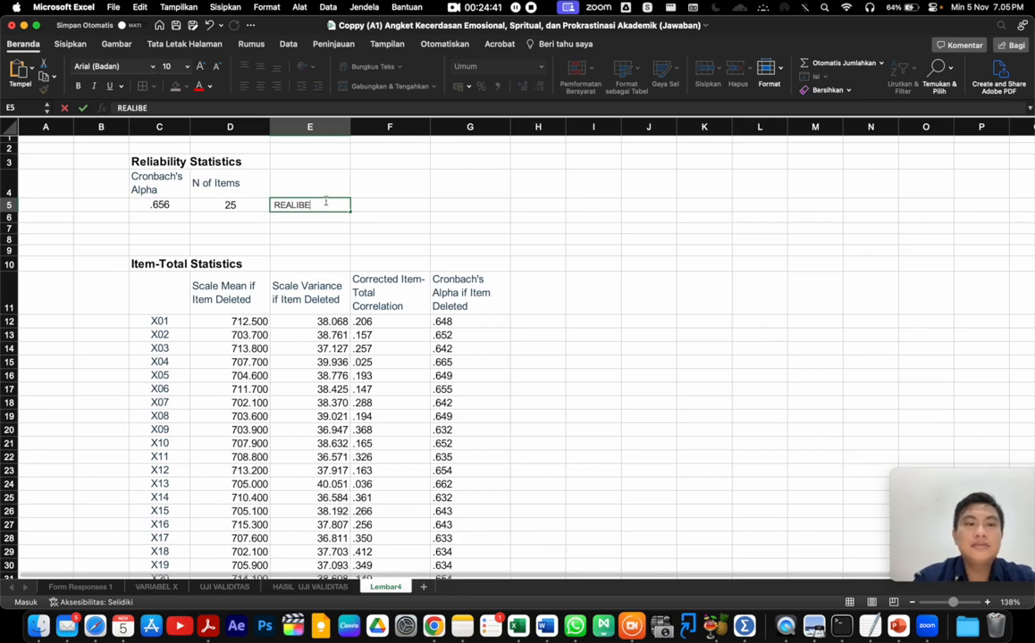
{"action": "type", "text": "L"}
{"action": "key", "text": "Return"}
{"action": "left_click", "coordinate": [163, 209]}
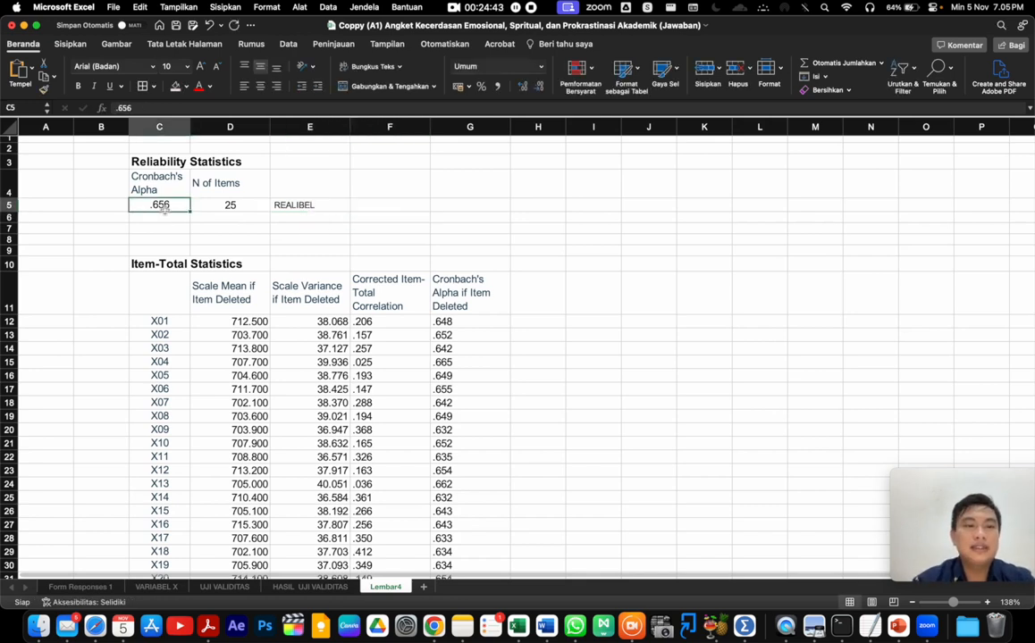
{"action": "left_click", "coordinate": [273, 228]}
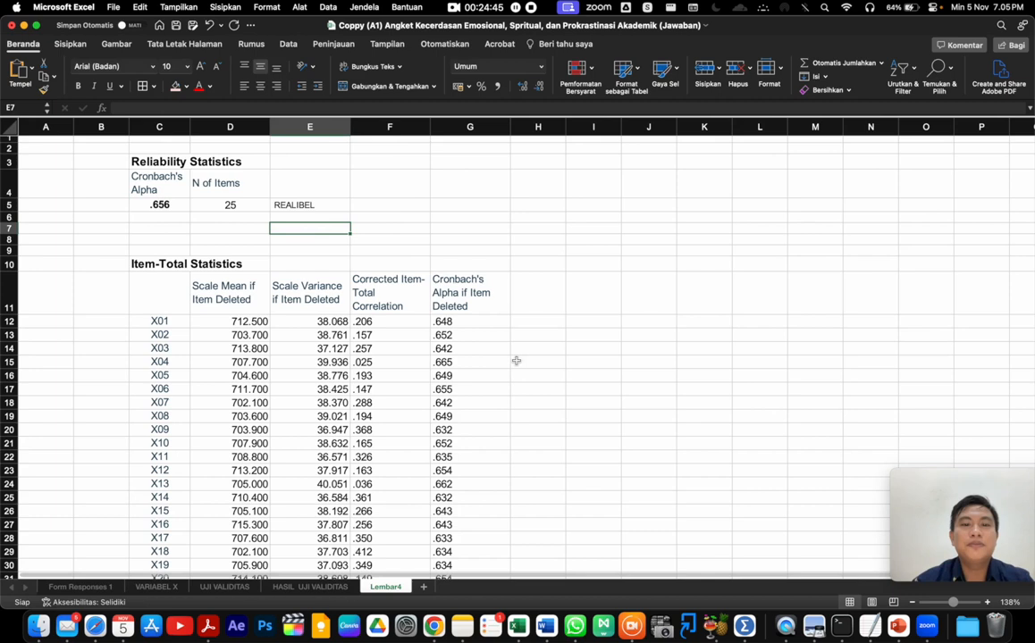
Center the Cronbach's Alpha if Item Deleted values in G12:G36 horizontally
{"action": "scroll", "coordinate": [516, 362], "scroll_direction": "down", "scroll_amount": 3}
{"action": "scroll", "coordinate": [516, 360], "scroll_direction": "down", "scroll_amount": 2}
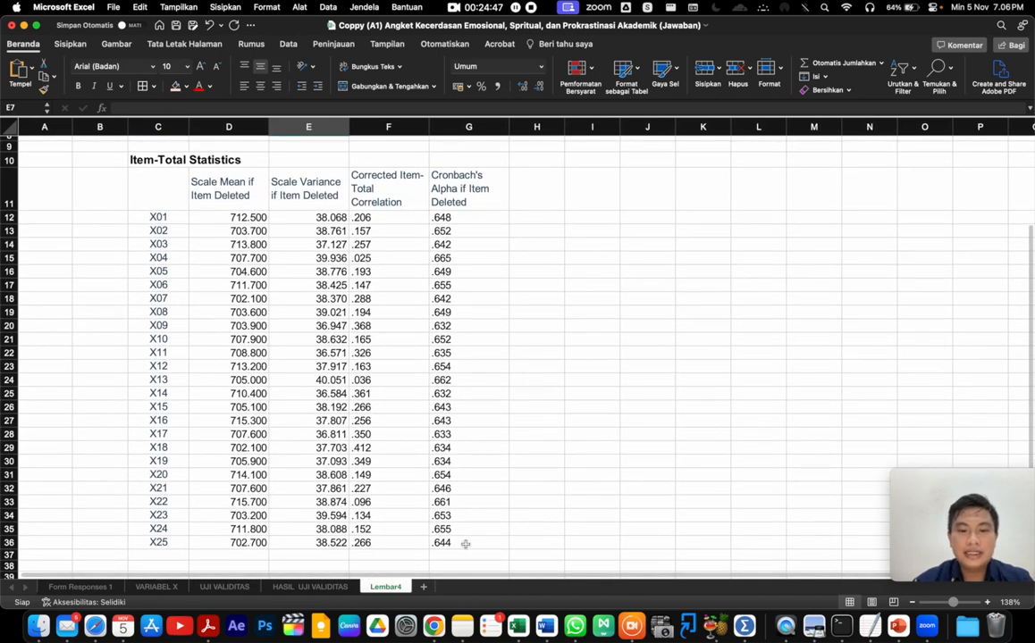
{"action": "left_click_drag", "start_coordinate": [467, 545], "coordinate": [469, 230]}
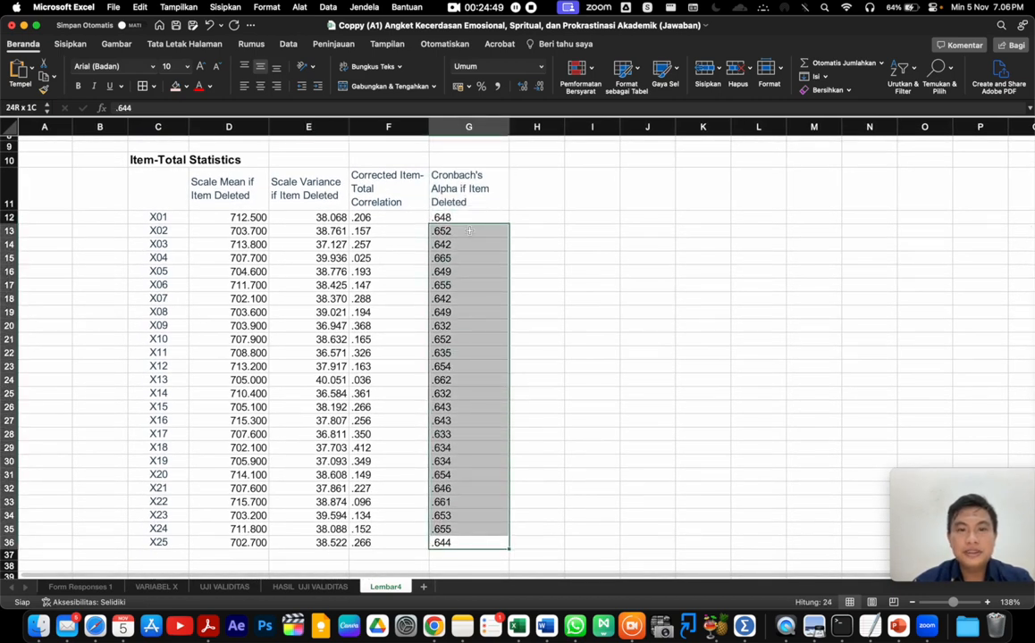
{"action": "scroll", "coordinate": [469, 232], "scroll_direction": "up", "scroll_amount": 1}
{"action": "scroll", "coordinate": [469, 232], "scroll_direction": "up", "scroll_amount": 5}
{"action": "left_click_drag", "start_coordinate": [230, 319], "coordinate": [230, 217]}
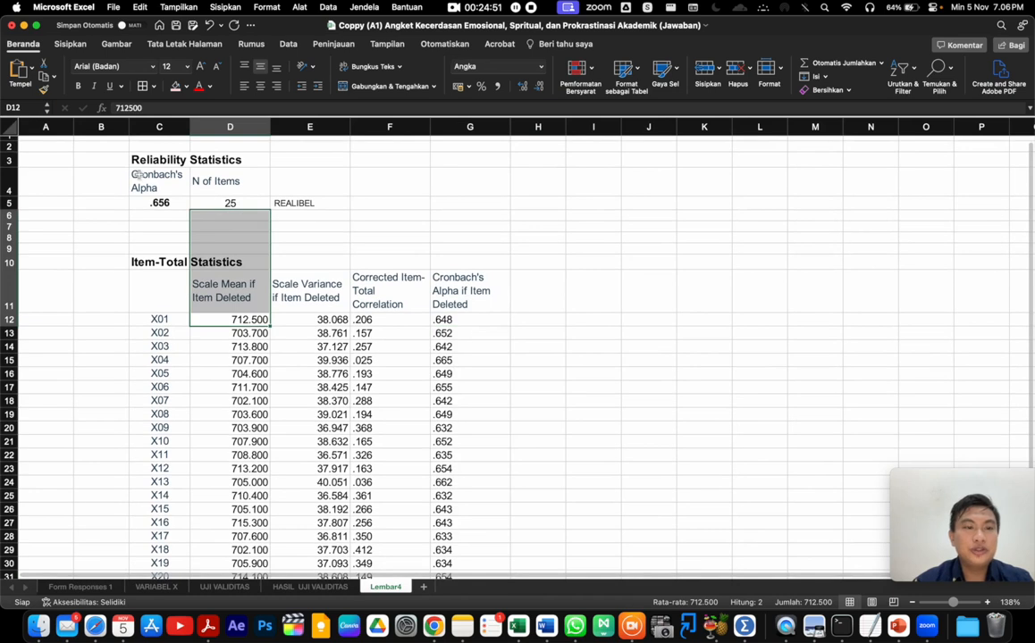
{"action": "left_click_drag", "start_coordinate": [150, 165], "coordinate": [309, 203]}
{"action": "scroll", "coordinate": [497, 343], "scroll_direction": "down", "scroll_amount": 3}
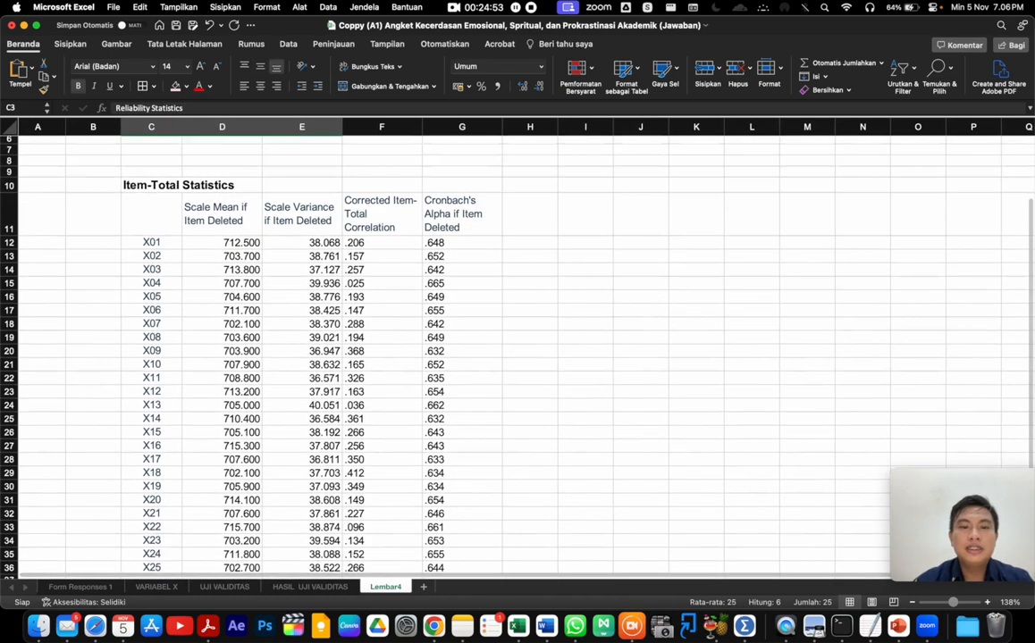
{"action": "left_click_drag", "start_coordinate": [474, 235], "coordinate": [473, 561]}
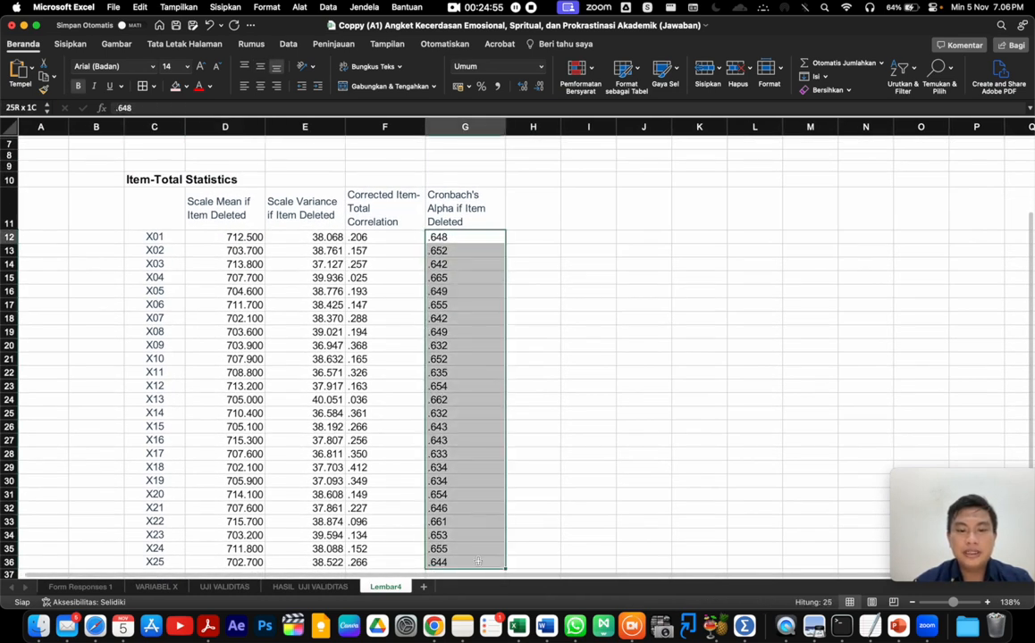
{"action": "left_click", "coordinate": [261, 87]}
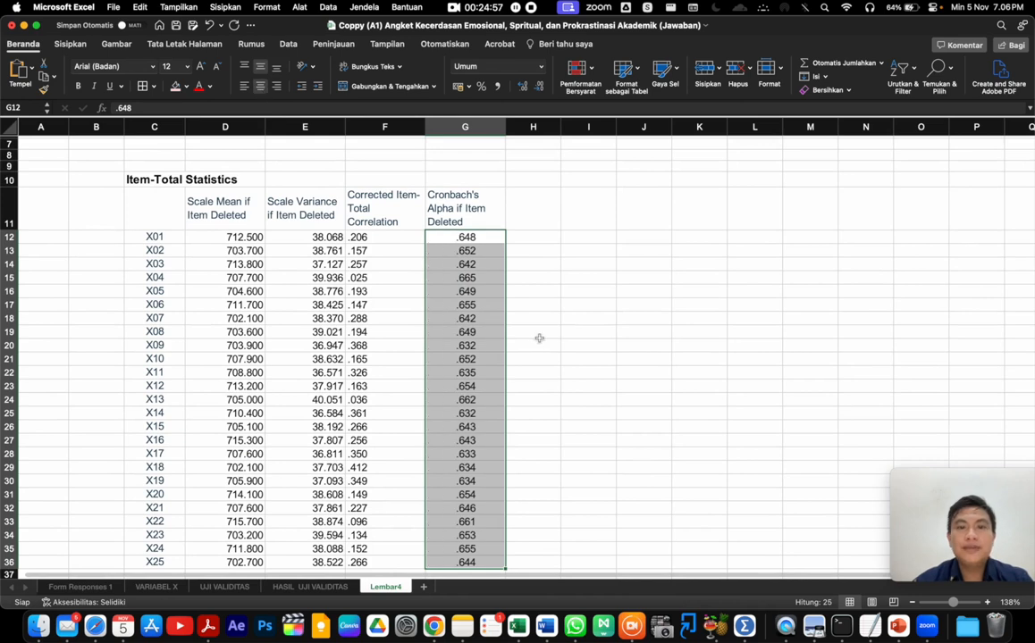
{"action": "left_click", "coordinate": [538, 337]}
Review the overall and per-item alpha values on Lembar4, and examine the validity results on the HASIL UJI VALIDITAS sheet
{"action": "scroll", "coordinate": [540, 337], "scroll_direction": "up", "scroll_amount": 1}
{"action": "scroll", "coordinate": [540, 337], "scroll_direction": "up", "scroll_amount": 2}
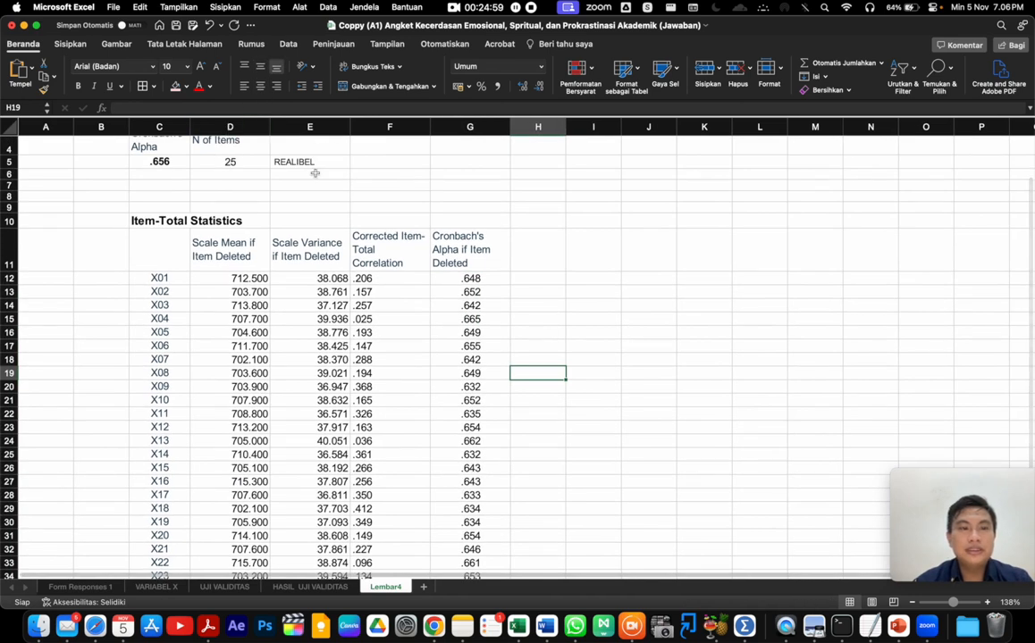
{"action": "left_click", "coordinate": [535, 277]}
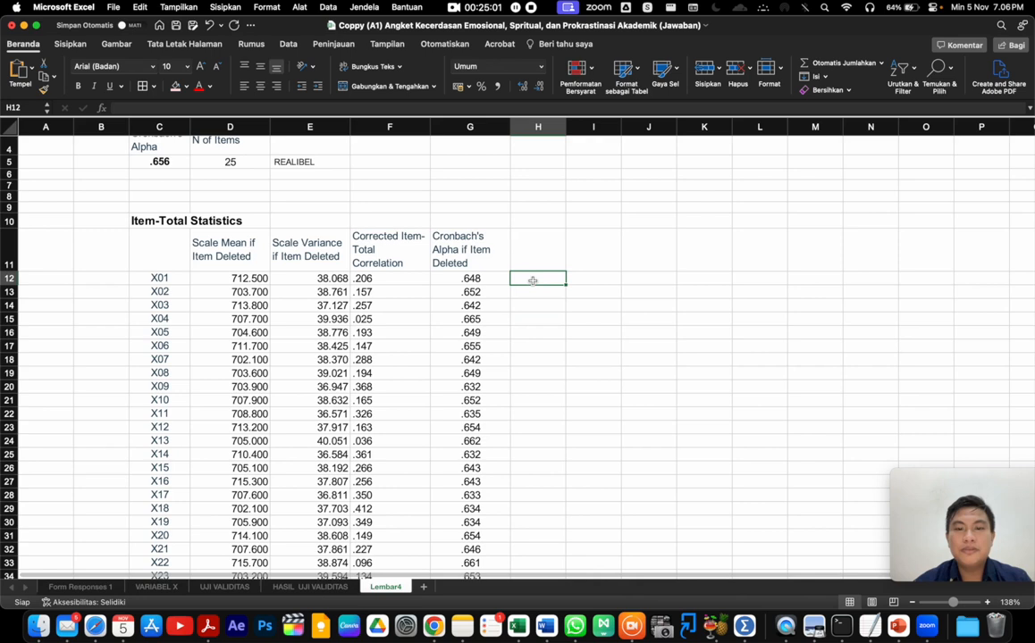
{"action": "scroll", "coordinate": [464, 295], "scroll_direction": "down", "scroll_amount": 5}
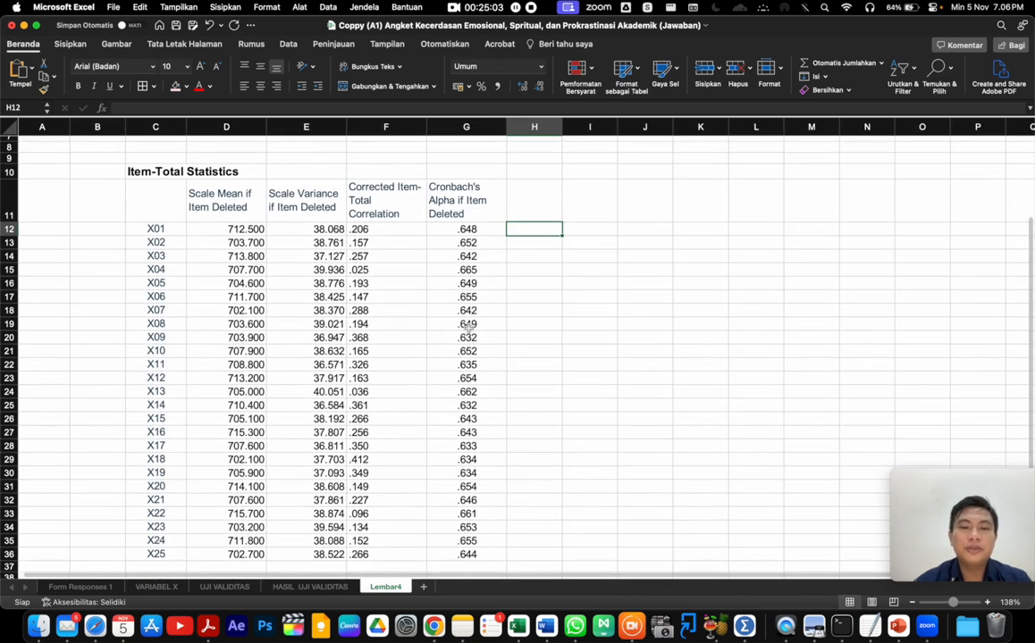
{"action": "scroll", "coordinate": [467, 328], "scroll_direction": "up", "scroll_amount": 3}
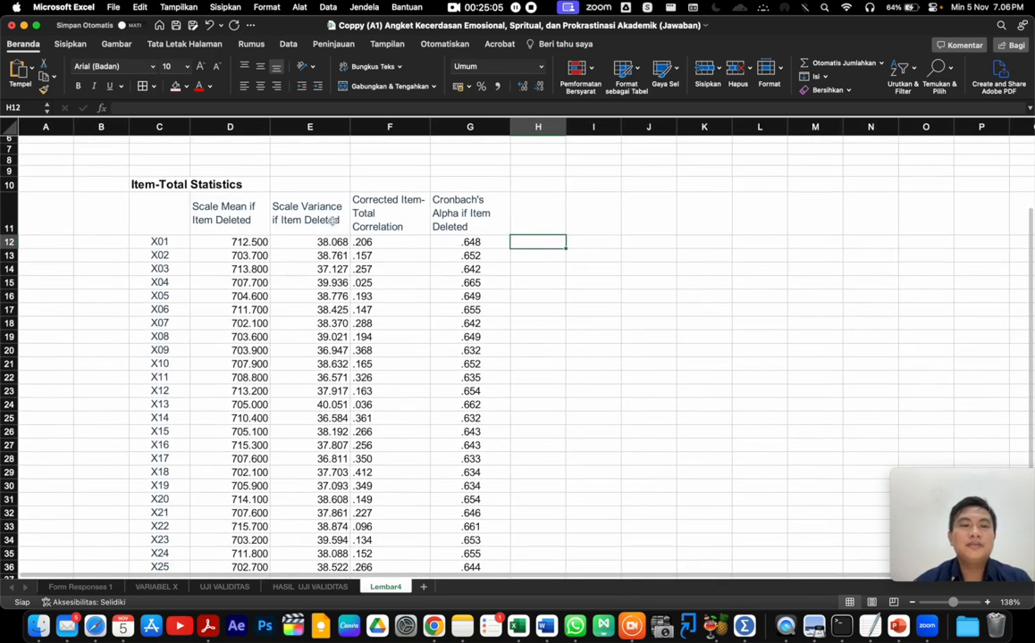
{"action": "scroll", "coordinate": [458, 268], "scroll_direction": "down", "scroll_amount": 4}
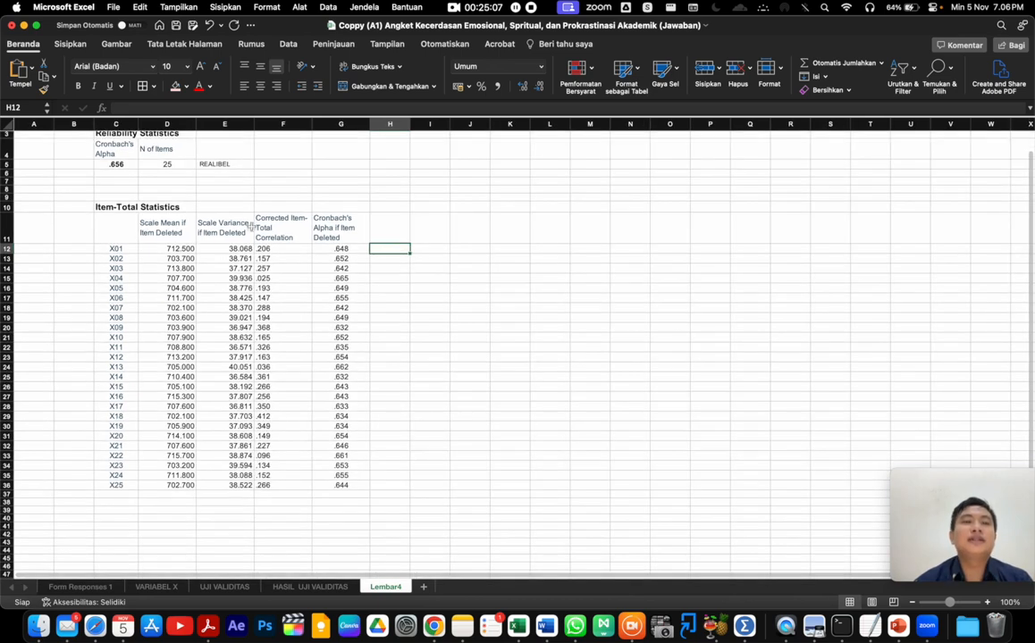
{"action": "scroll", "coordinate": [309, 252], "scroll_direction": "up", "scroll_amount": 1}
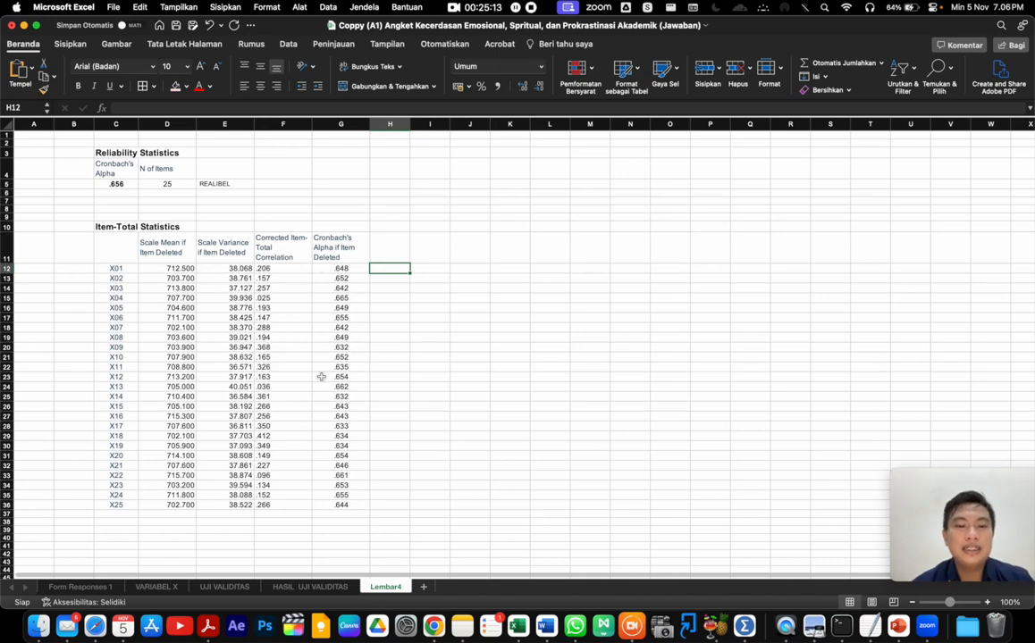
{"action": "left_click", "coordinate": [309, 586]}
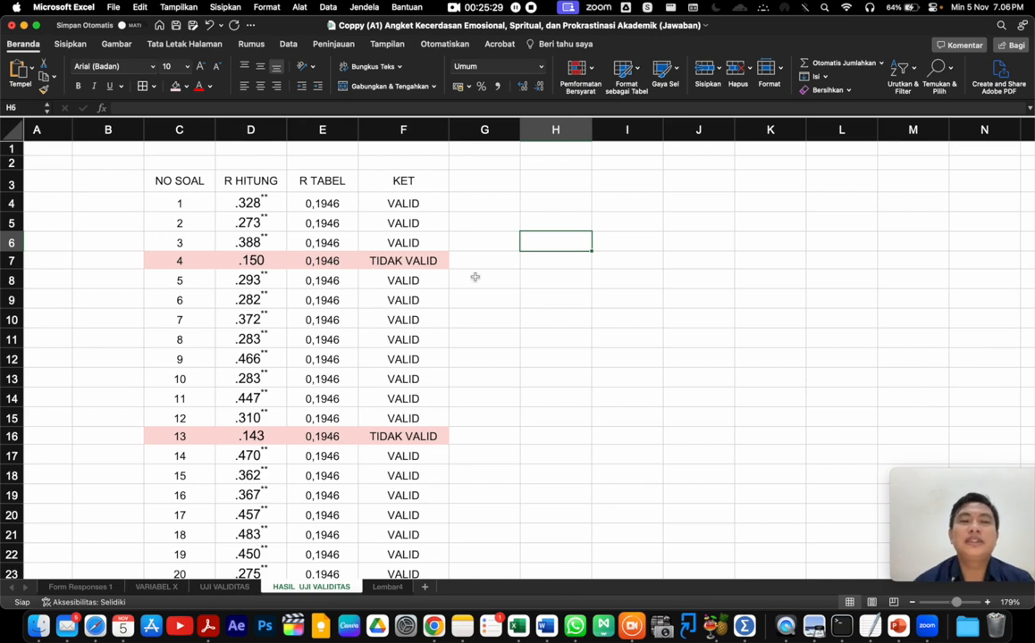
{"action": "scroll", "coordinate": [494, 339], "scroll_direction": "down", "scroll_amount": 2}
{"action": "scroll", "coordinate": [494, 338], "scroll_direction": "up", "scroll_amount": 2}
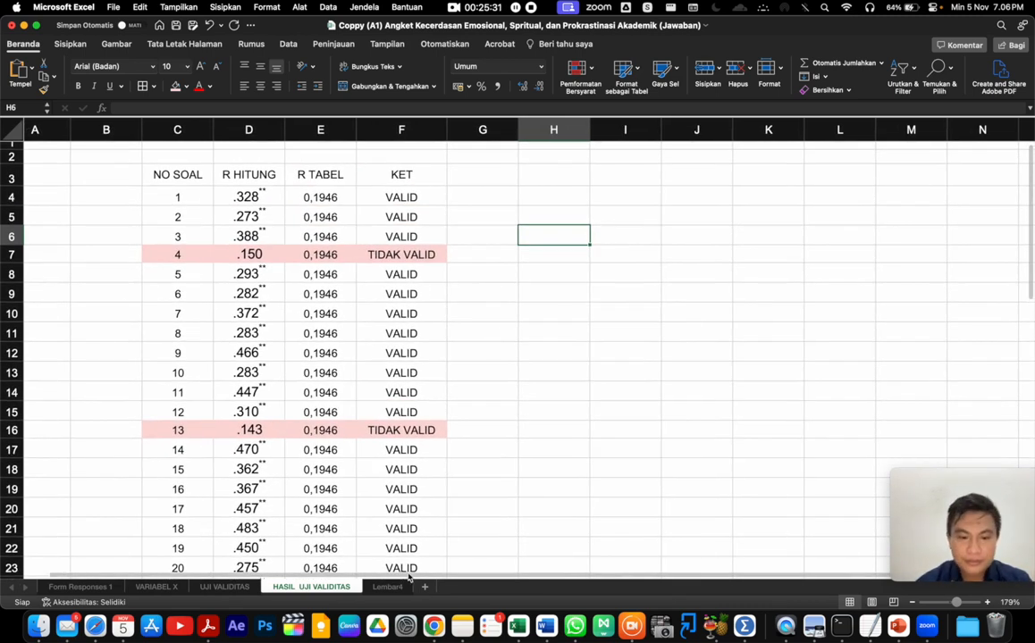
Rename the Lembar4 sheet as UJI REALIBILITAS
{"action": "left_click", "coordinate": [387, 587]}
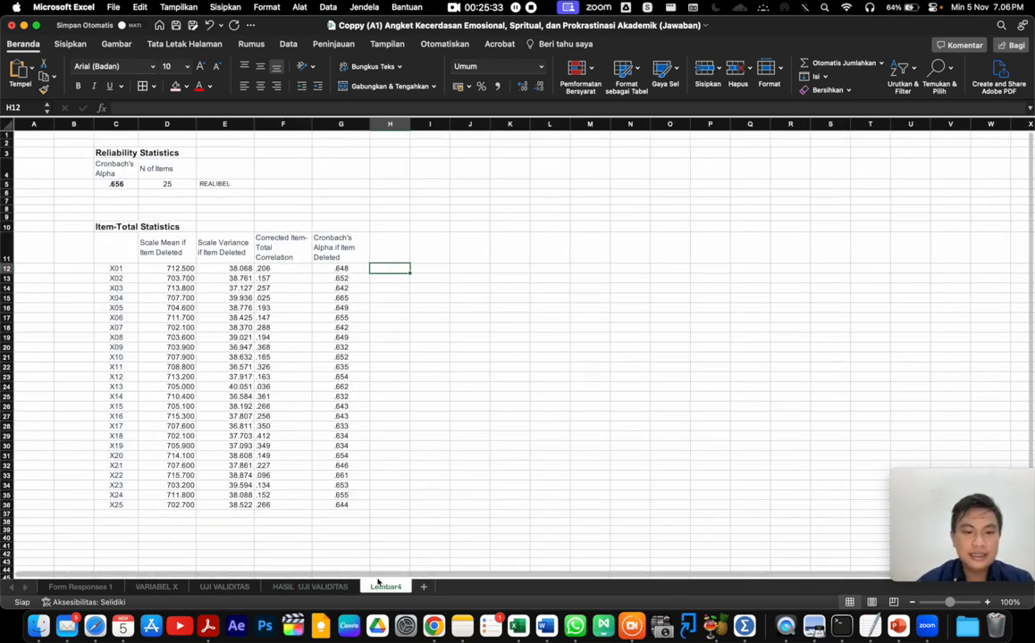
{"action": "right_click", "coordinate": [382, 589]}
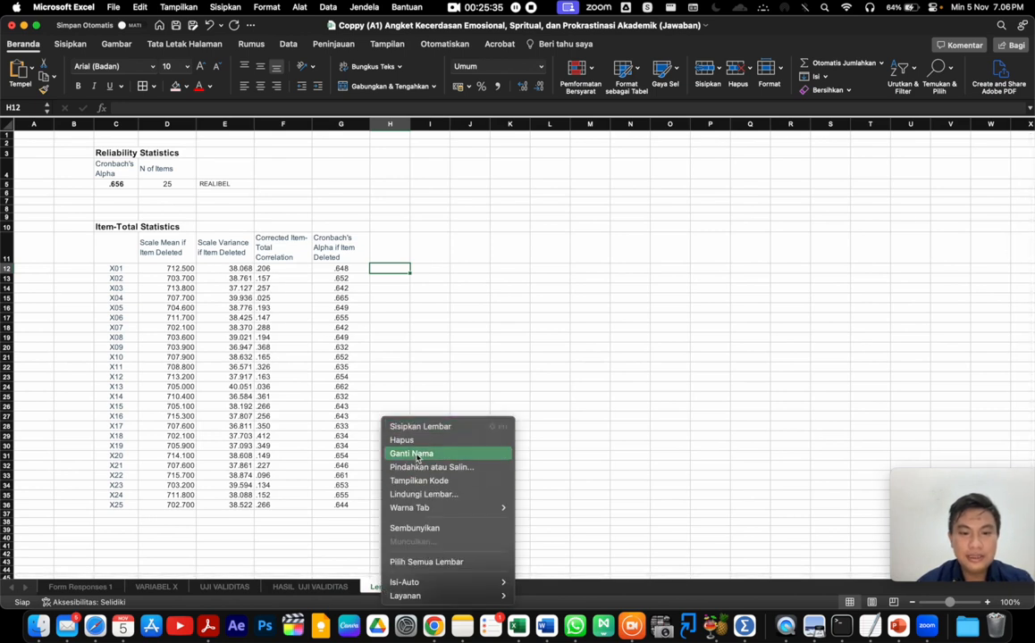
{"action": "left_click", "coordinate": [385, 407]}
{"action": "type", "text": "UJI REALIBILITAS"}
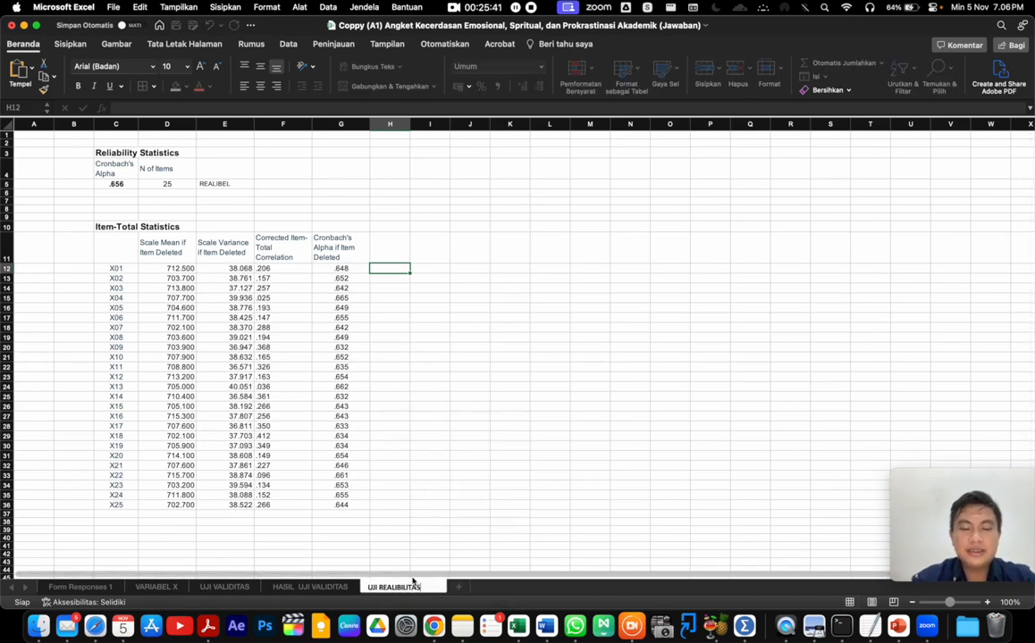
{"action": "left_click", "coordinate": [537, 529]}
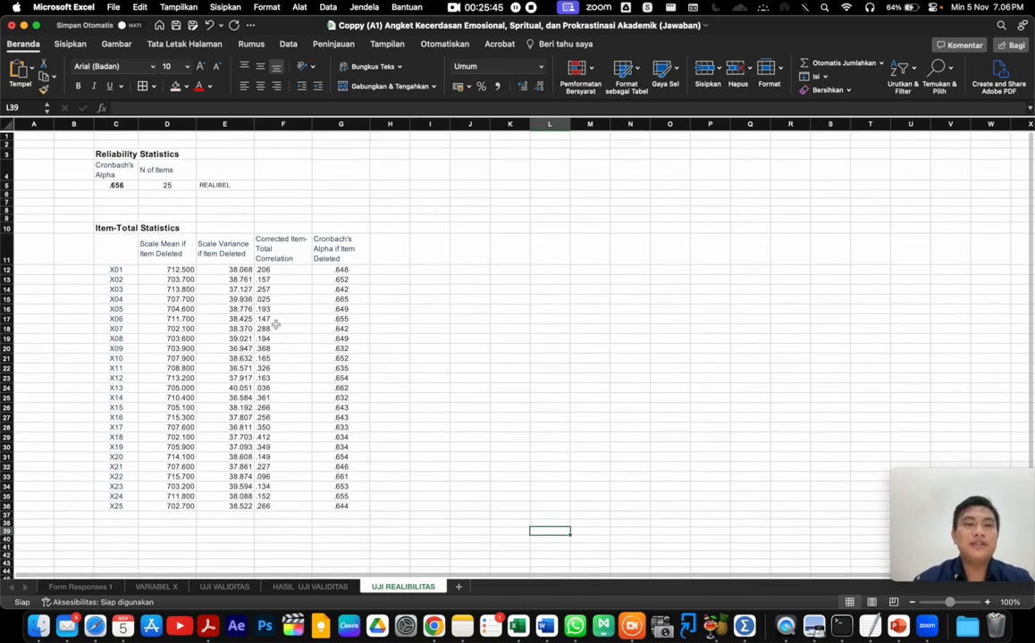
Center the Scale Variance and Corrected Item-Total Correlation values in E12:F36 horizontally
{"action": "left_click_drag", "start_coordinate": [225, 268], "coordinate": [271, 509]}
{"action": "left_click", "coordinate": [261, 87]}
{"action": "left_click", "coordinate": [463, 306]}
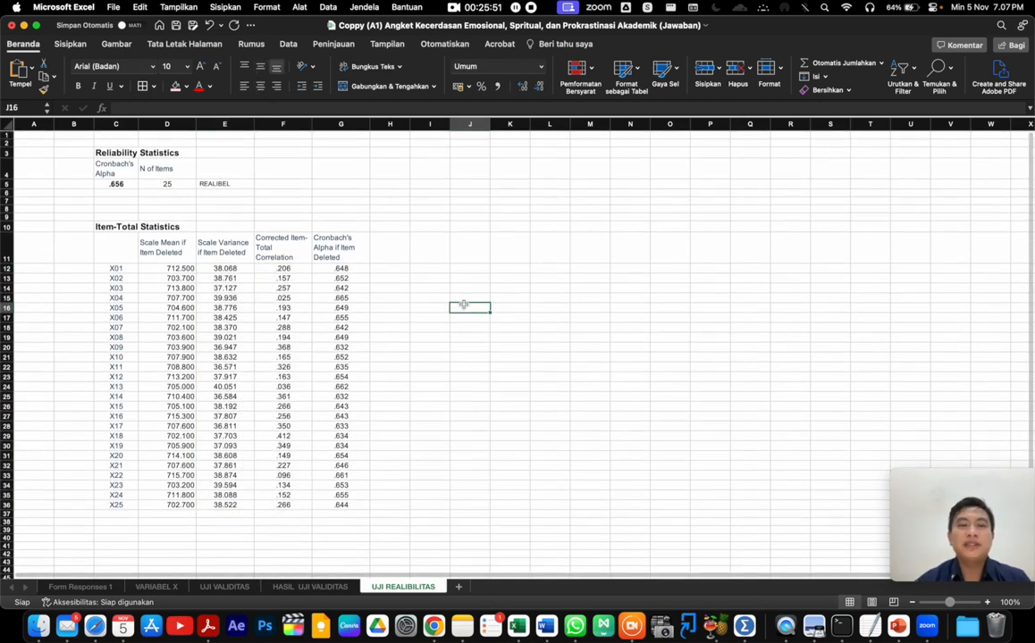
Review the X1 response data on the Form Responses 1 sheet, and switch to SPSS Statistics to view the reliability output
{"action": "left_click", "coordinate": [85, 587]}
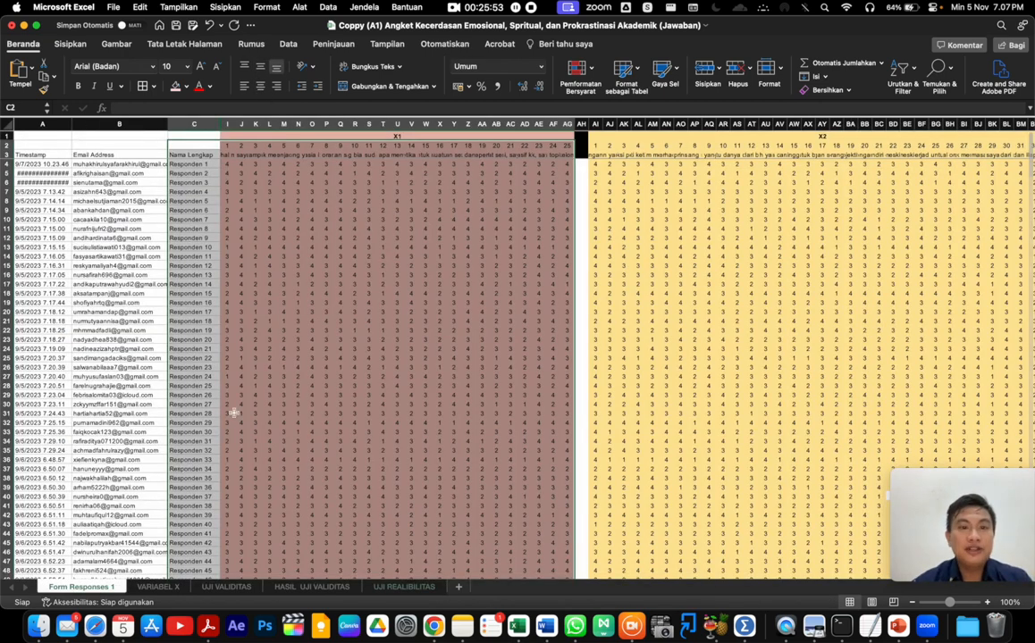
{"action": "left_click", "coordinate": [329, 259]}
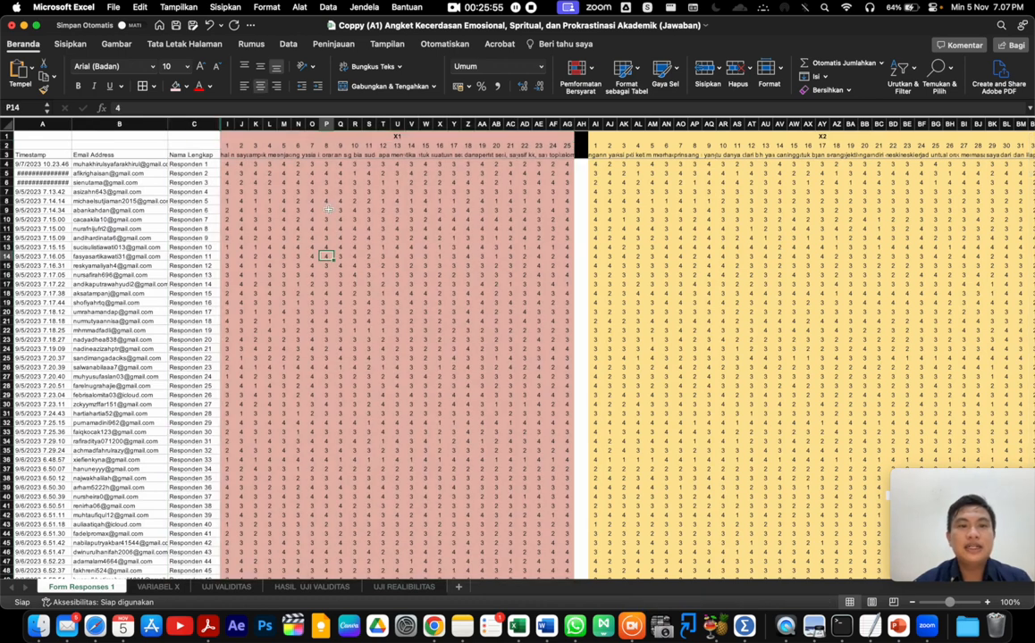
{"action": "left_click_drag", "start_coordinate": [259, 182], "coordinate": [527, 433]}
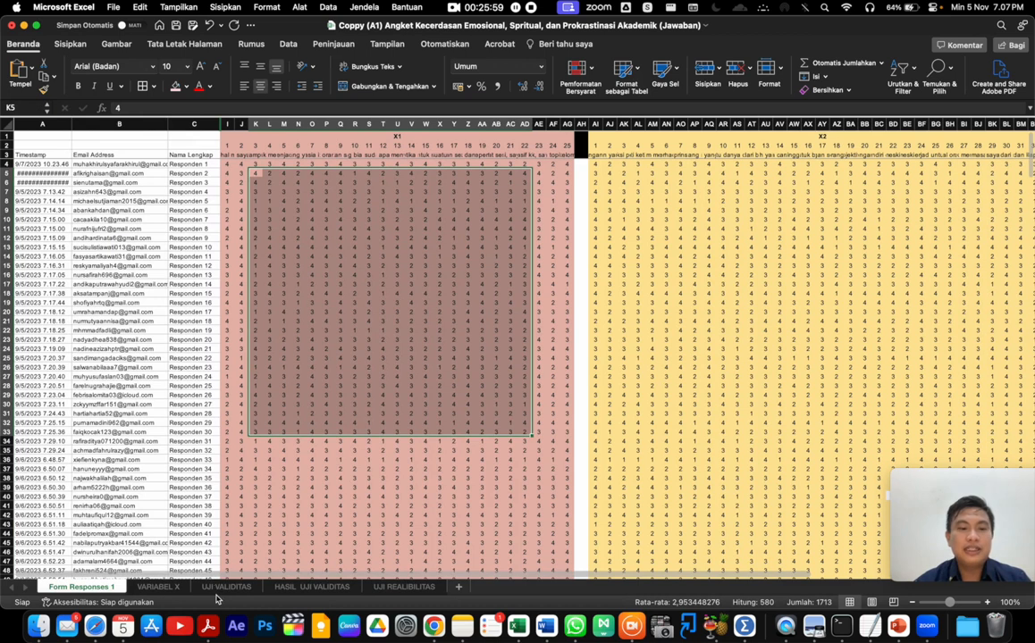
{"action": "left_click", "coordinate": [744, 626]}
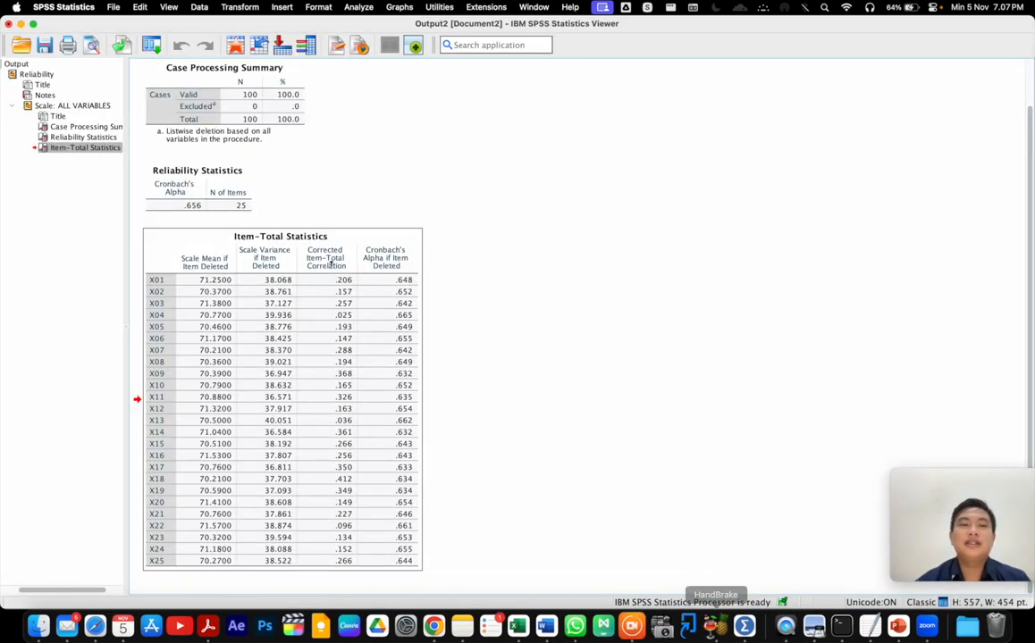
{"action": "scroll", "coordinate": [331, 261], "scroll_direction": "up", "scroll_amount": 3}
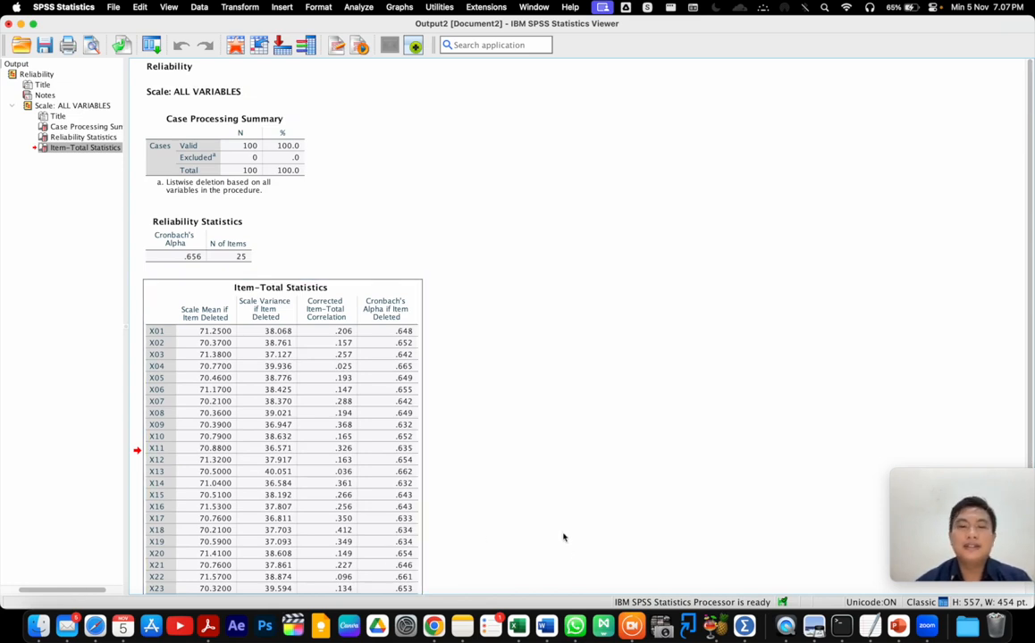
{"action": "left_click_drag", "start_coordinate": [945, 529], "coordinate": [349, 182]}
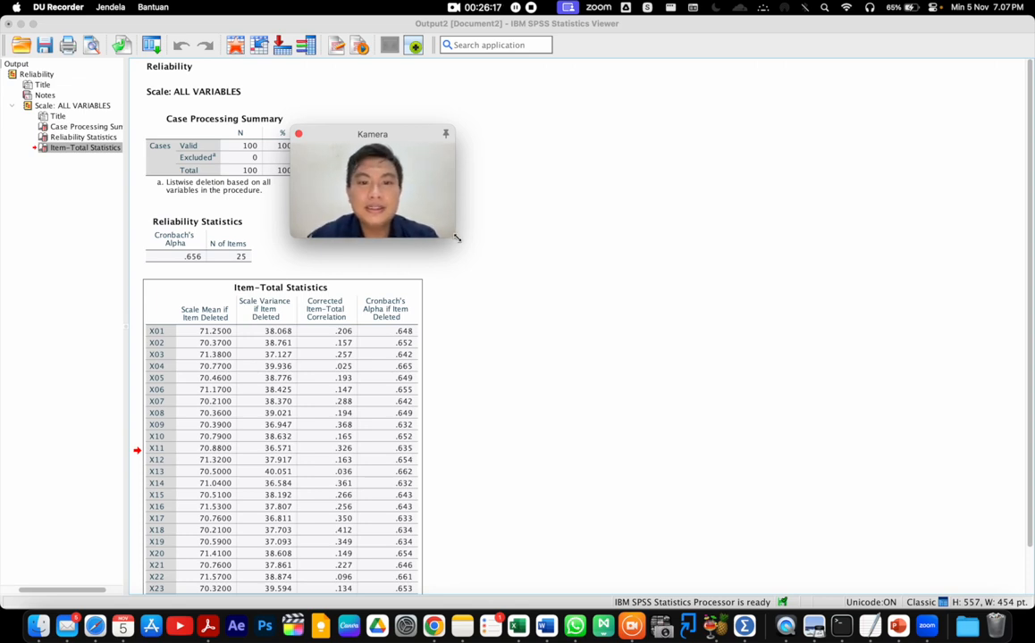
{"action": "left_click_drag", "start_coordinate": [468, 234], "coordinate": [732, 363]}
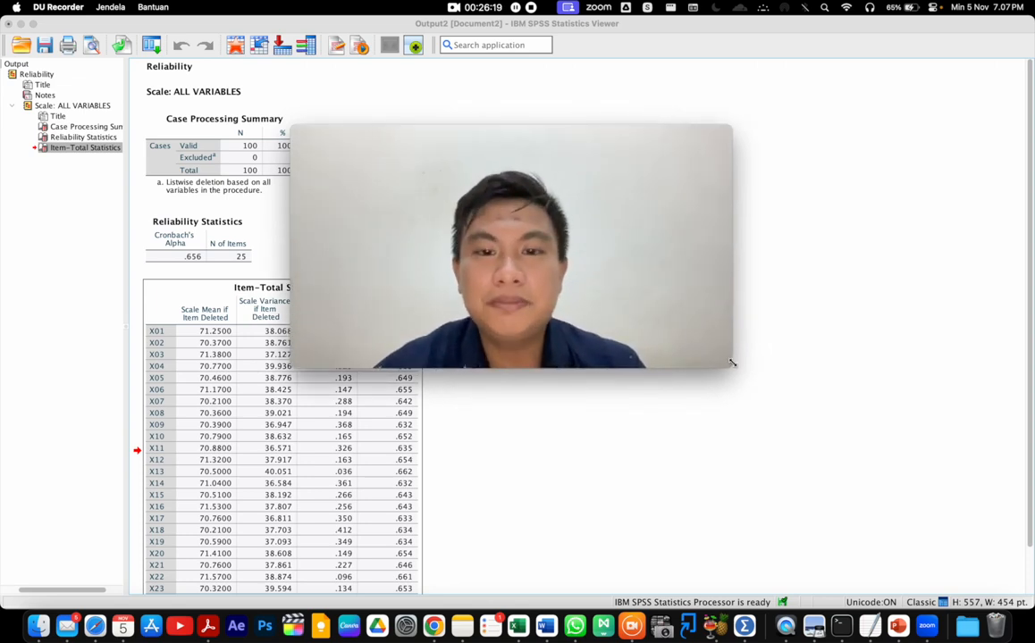